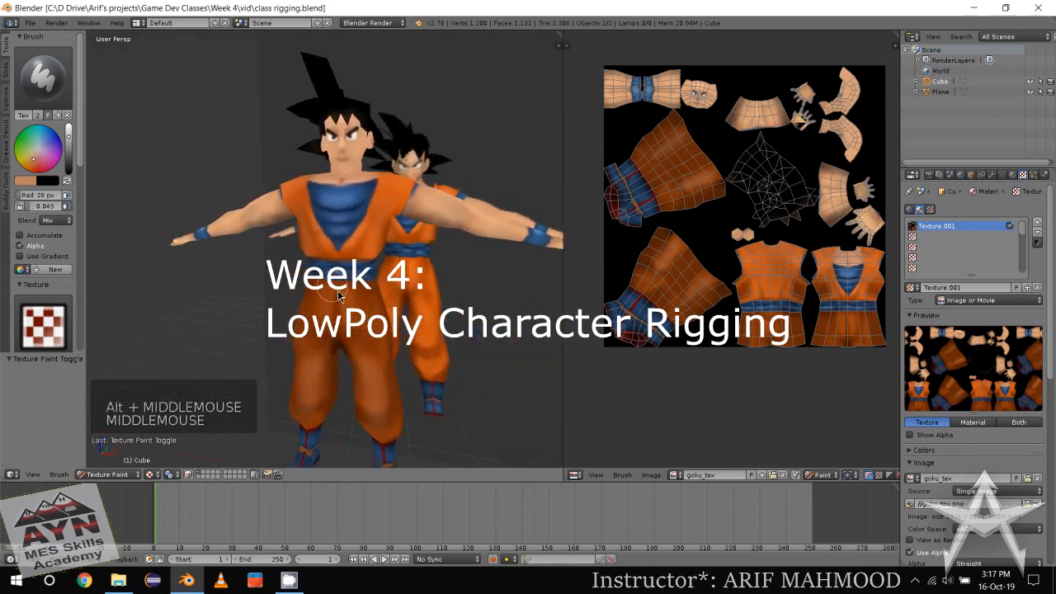
Examine the textured low-poly character from the front, from the side and close to the arms.
scroll(304, 308, down, 2)
scroll(333, 308, up, 1)
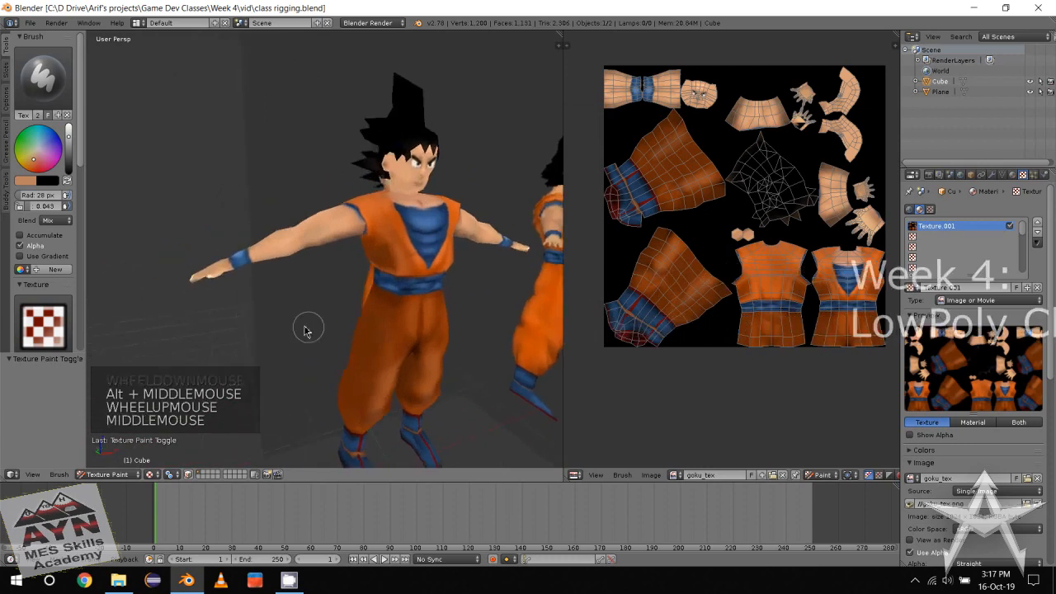
scroll(303, 325, up, 1)
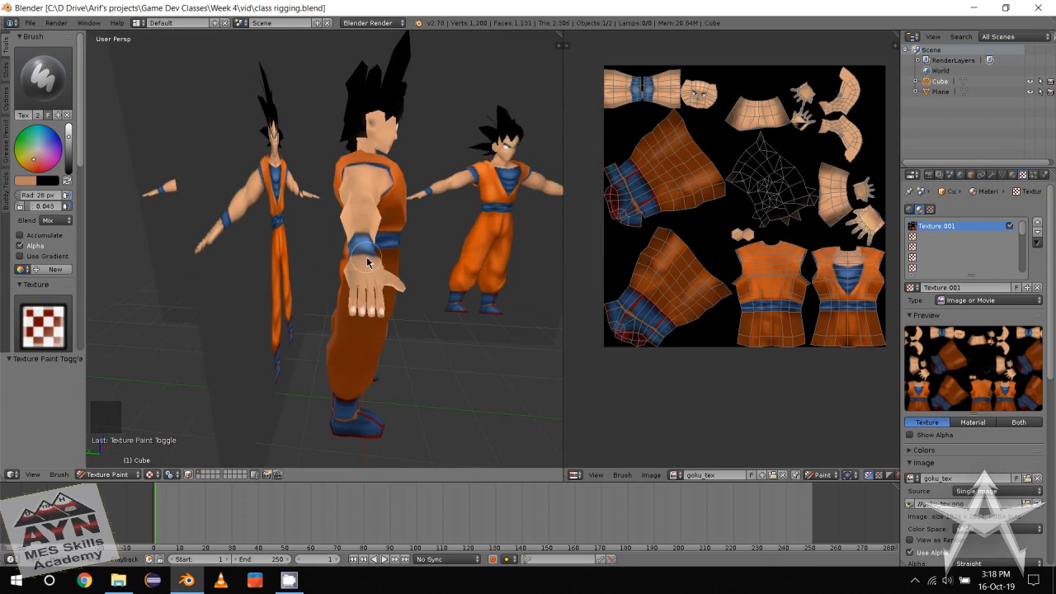
alt+middle_drag(367, 261, 346, 184)
scroll(302, 250, down, 1)
scroll(359, 193, down, 1)
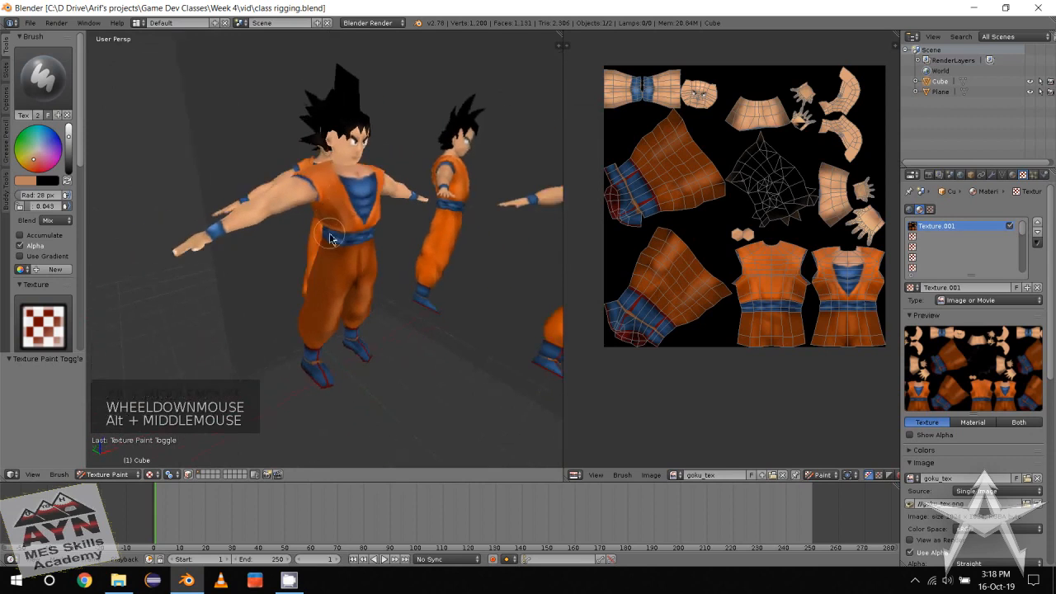
alt+middle_drag(330, 238, 285, 244)
middle_drag(285, 245, 305, 236)
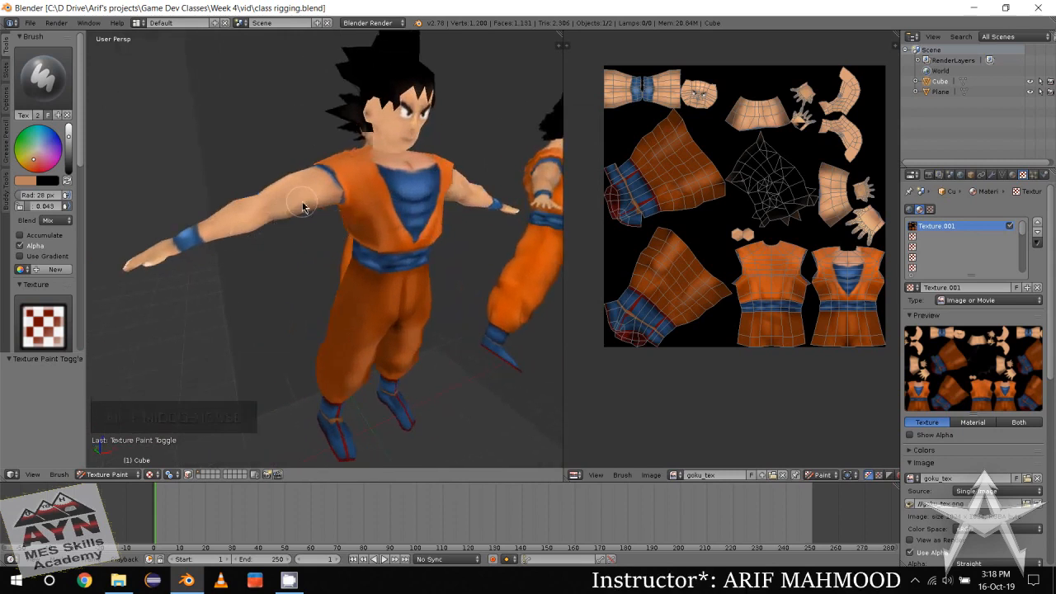
middle_drag(380, 227, 348, 238)
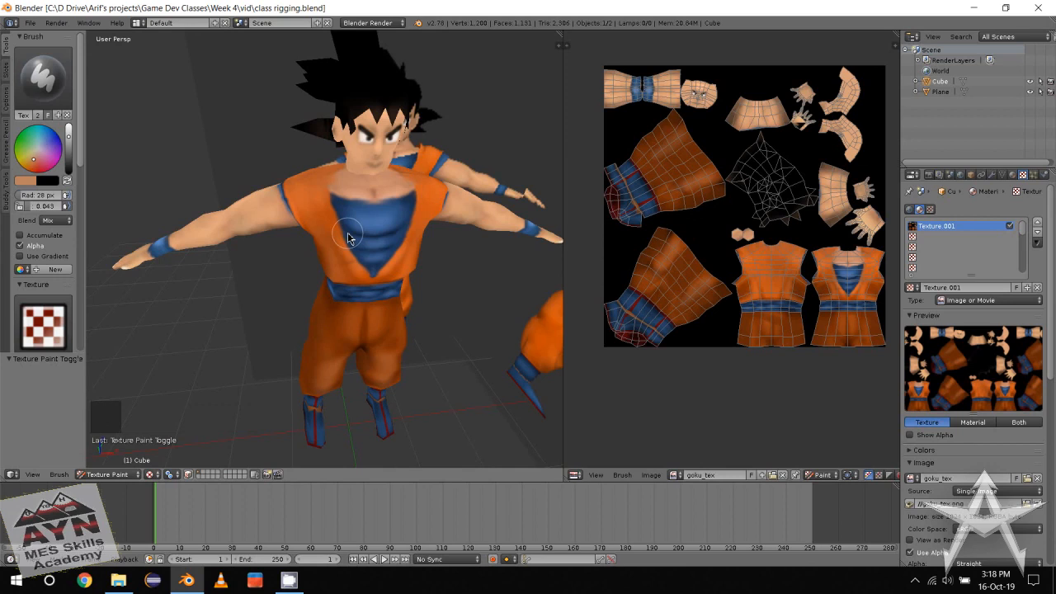
middle_drag(348, 238, 312, 236)
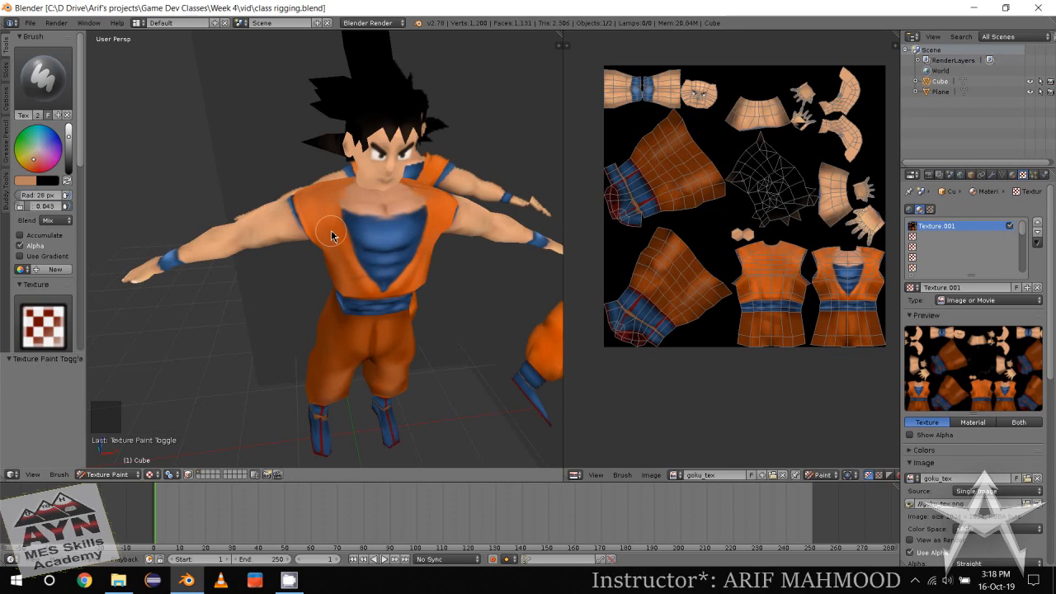
alt+middle_click(333, 247)
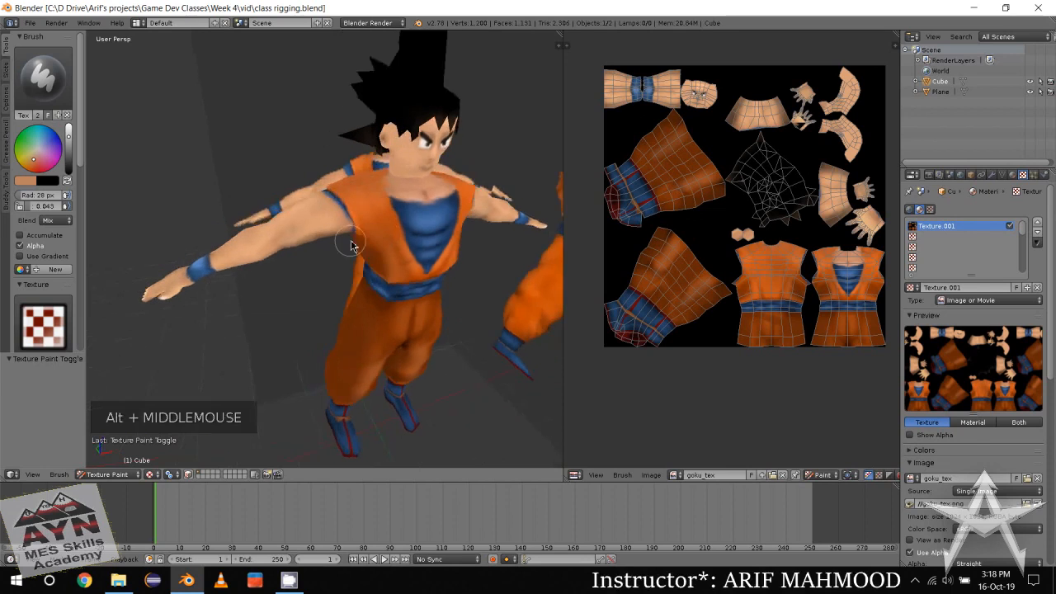
alt+middle_click(333, 248)
middle_drag(333, 247, 355, 253)
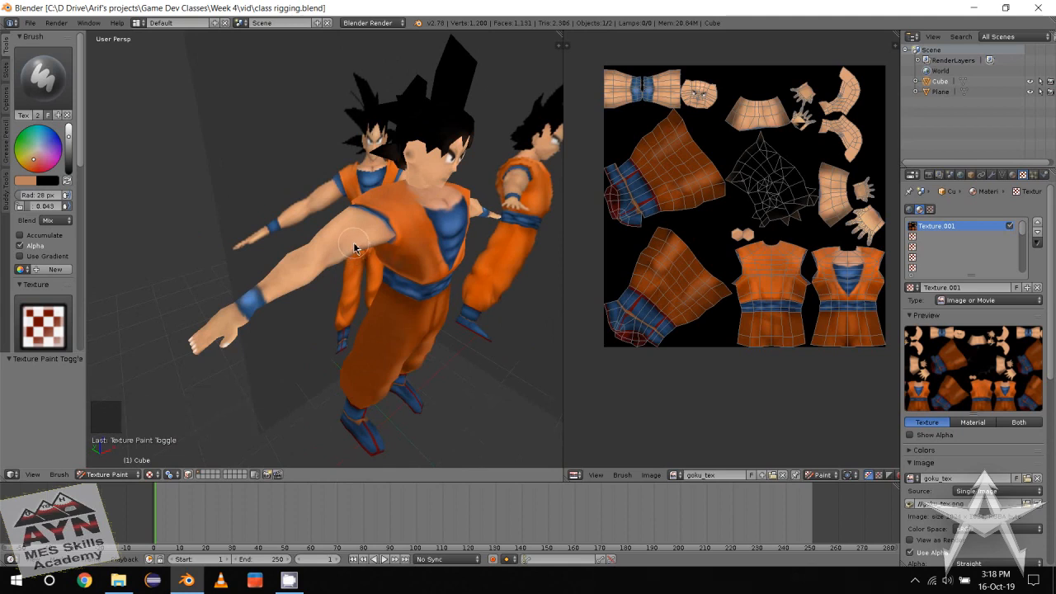
middle_drag(355, 247, 377, 257)
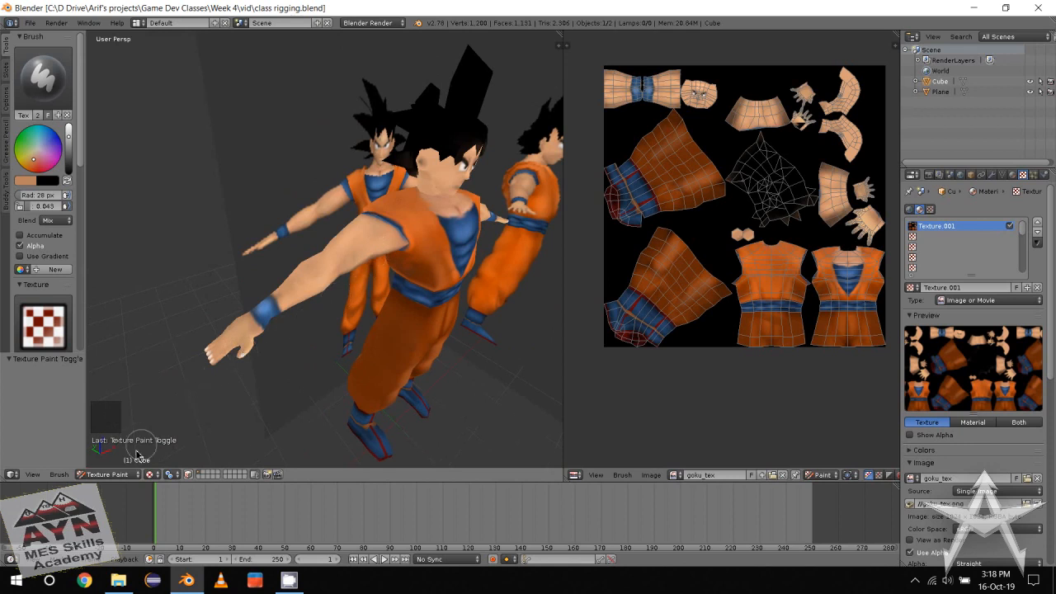
Switch the character from Texture Paint mode to Object Mode.
click(128, 476)
click(124, 460)
scroll(300, 365, down, 2)
middle_drag(391, 424, 278, 334)
scroll(278, 342, down, 2)
Move the reference image plane away from the character, finishing with about 2.627 along X, and make the plane unselectable.
click(438, 209)
alt+middle_drag(437, 209, 396, 222)
scroll(397, 222, down, 1)
middle_drag(396, 222, 348, 227)
drag(361, 324, 412, 313)
alt+middle_drag(412, 314, 377, 302)
drag(373, 281, 346, 245)
drag(388, 250, 435, 239)
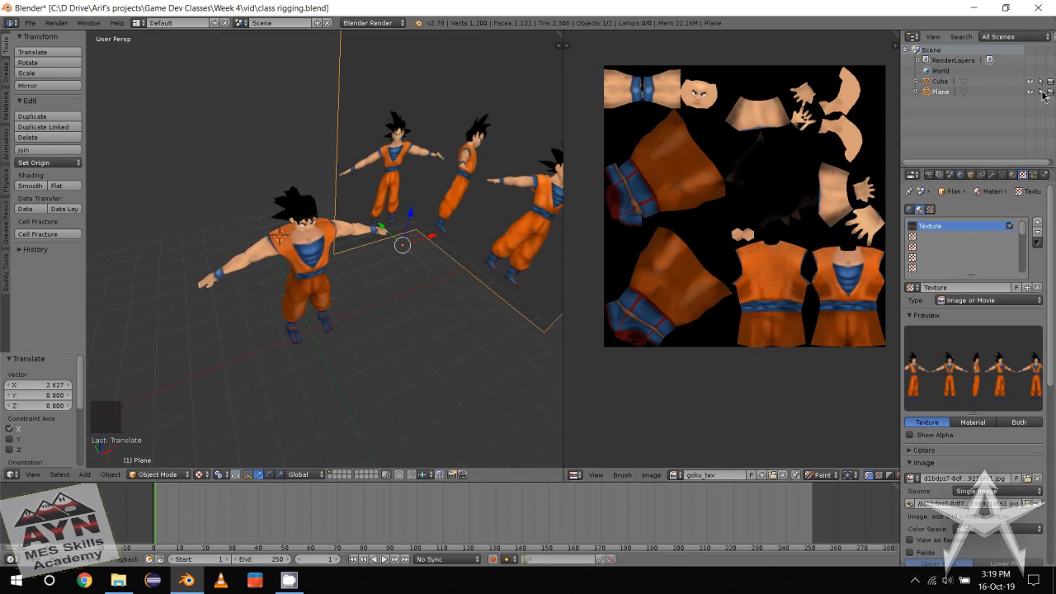
click(1040, 92)
Select the character mesh and use Snap Cursor to Center to return the 3D cursor to the origin.
middle_drag(463, 246, 371, 247)
click(369, 268)
middle_drag(315, 292, 330, 309)
scroll(351, 313, up, 2)
mouse_move(331, 309)
middle_down()
mouse_move(320, 283)
mouse_move(334, 323)
middle_up()
key(space)
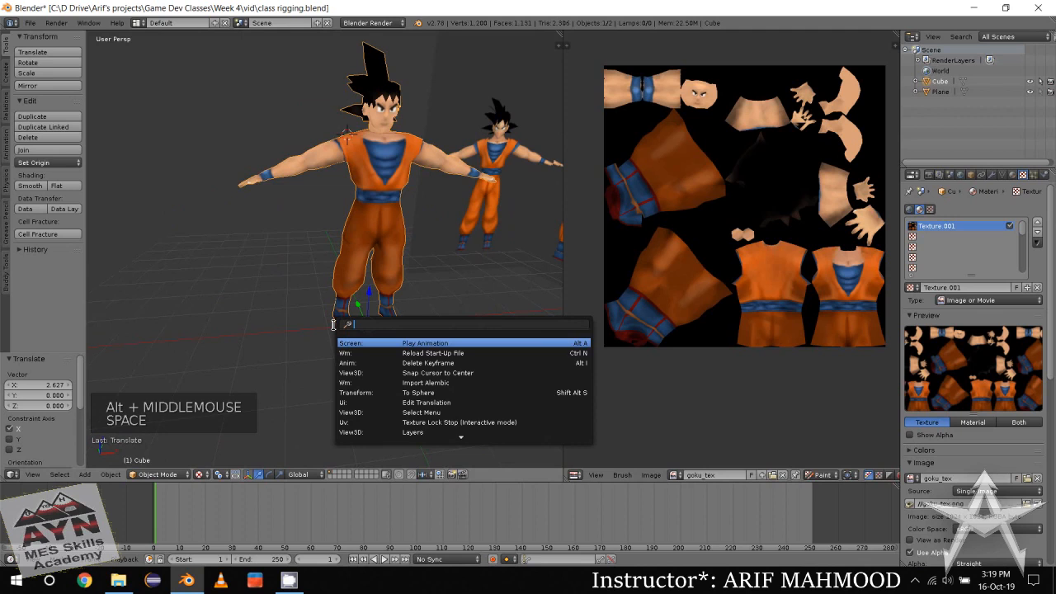
text(sna)
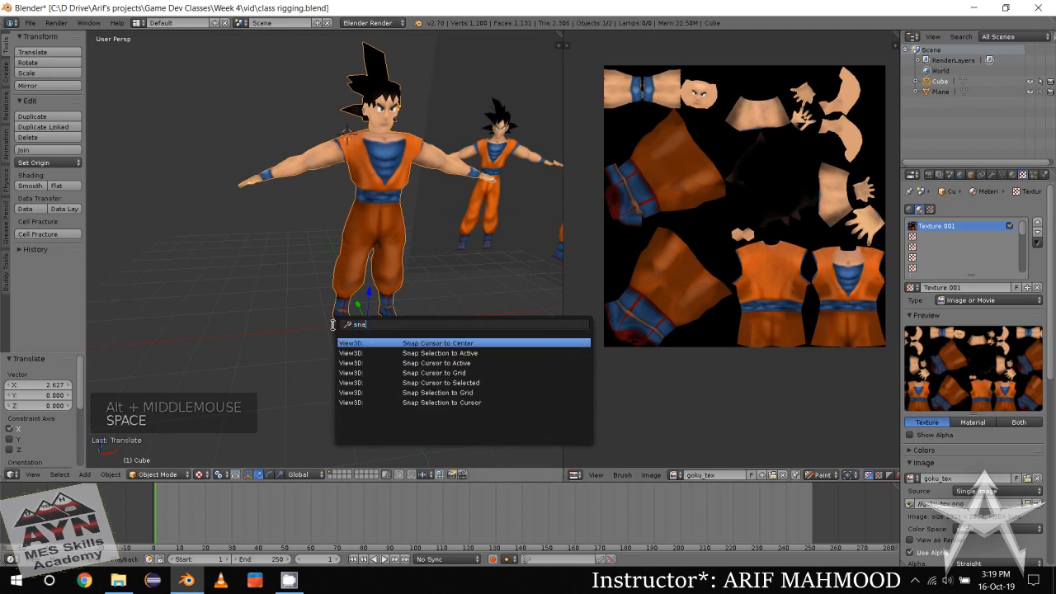
click(392, 343)
Make the character mesh unselectable and show it in the front orthographic view.
middle_drag(330, 363, 352, 380)
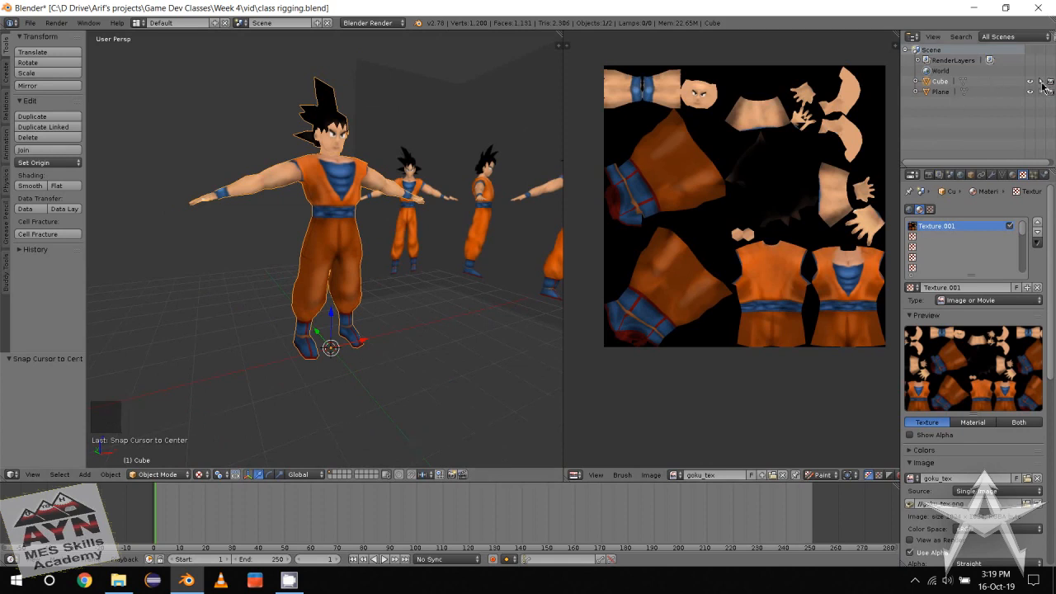
click(1042, 83)
middle_drag(349, 276, 386, 299)
key(f)
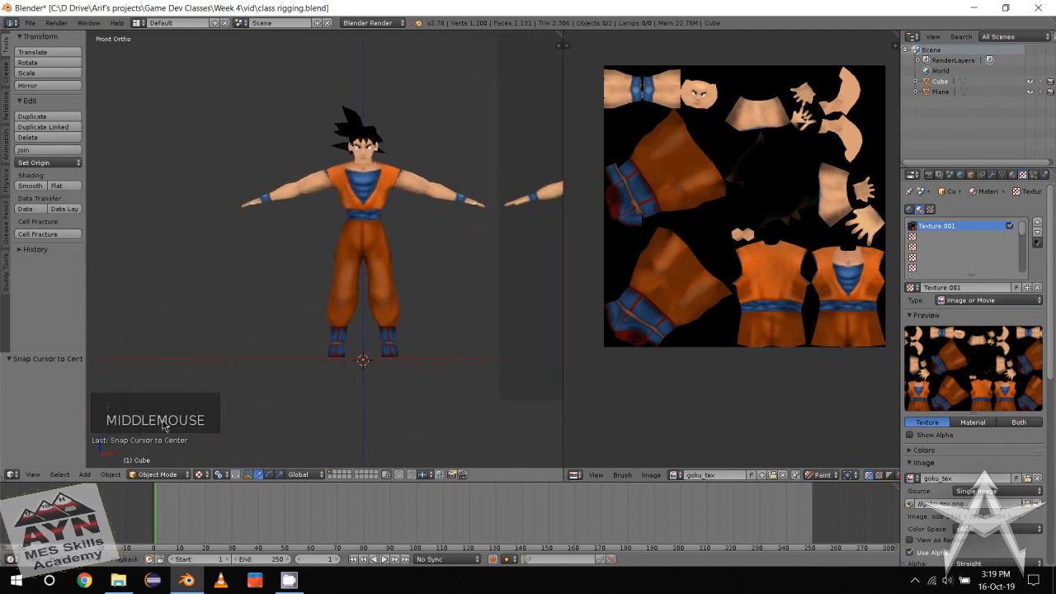
Add a Single Bone armature at the 3D cursor between the character's feet.
click(85, 474)
mouse_move(134, 407)
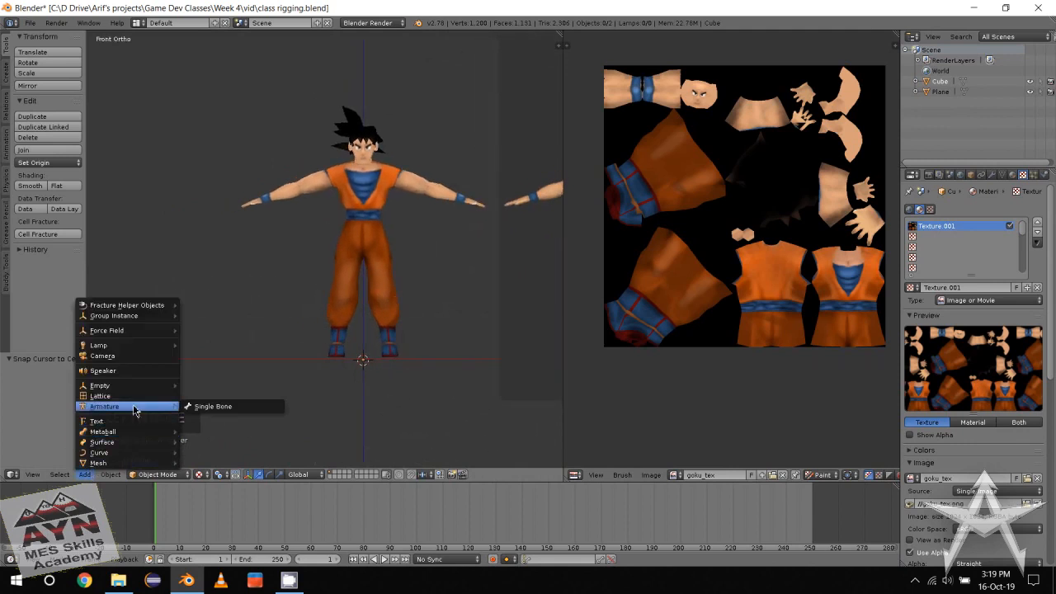
click(212, 407)
scroll(244, 370, up, 1)
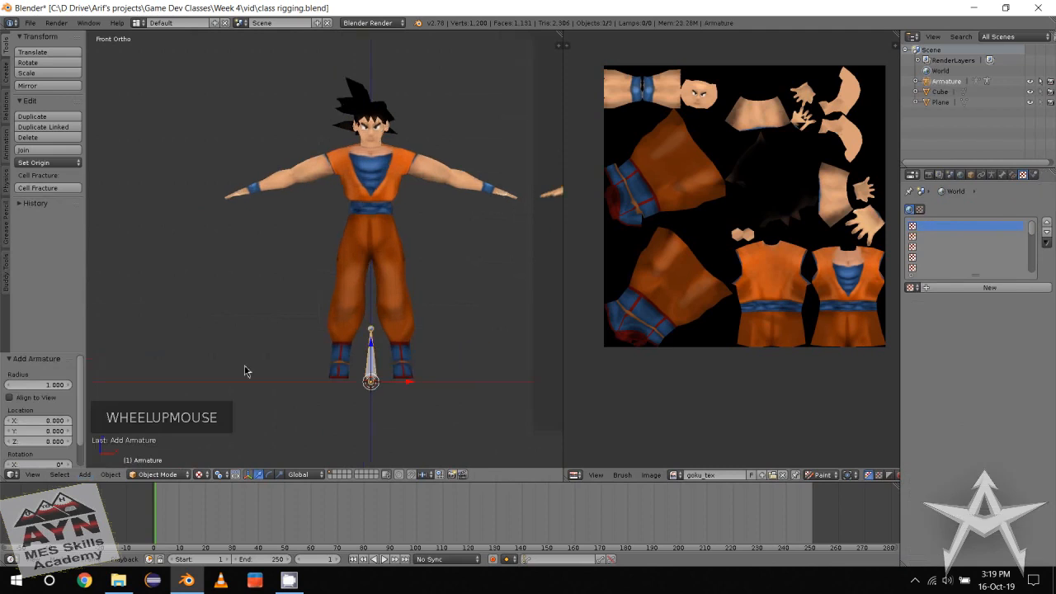
middle_click(253, 332)
middle_click(255, 336)
scroll(335, 303, up, 2)
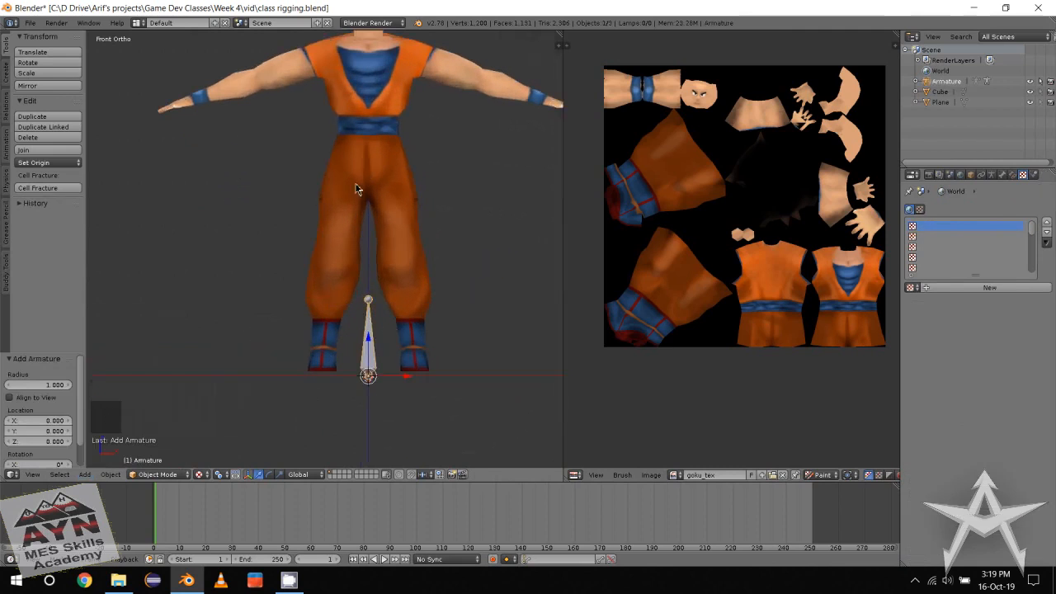
Enable Names and X-Ray in the armature's display settings.
click(993, 177)
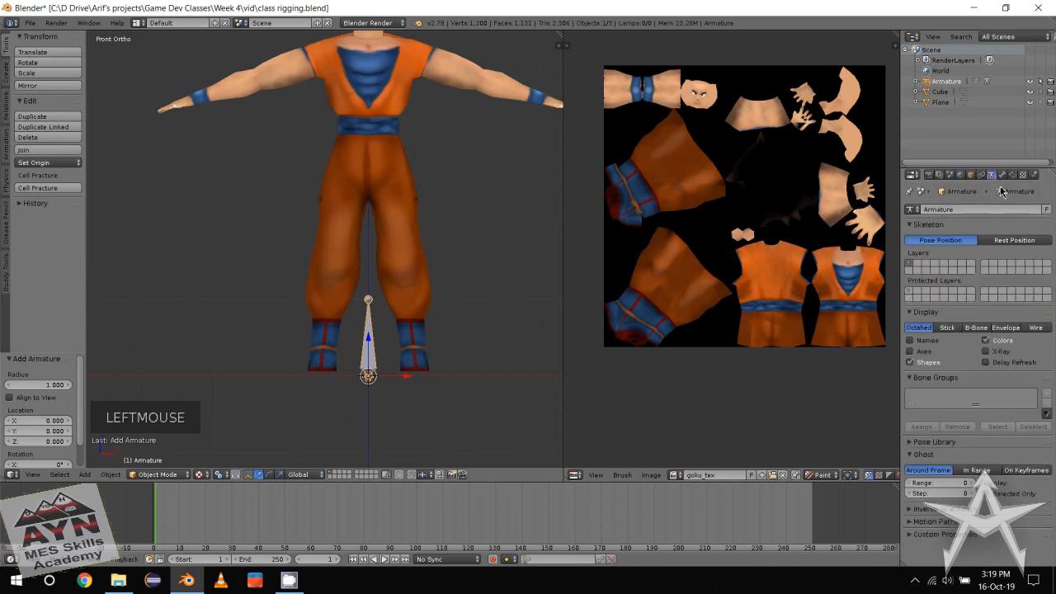
click(935, 341)
scroll(253, 394, up, 4)
shift+middle_drag(409, 412, 381, 295)
scroll(386, 275, down, 3)
scroll(545, 288, up, 1)
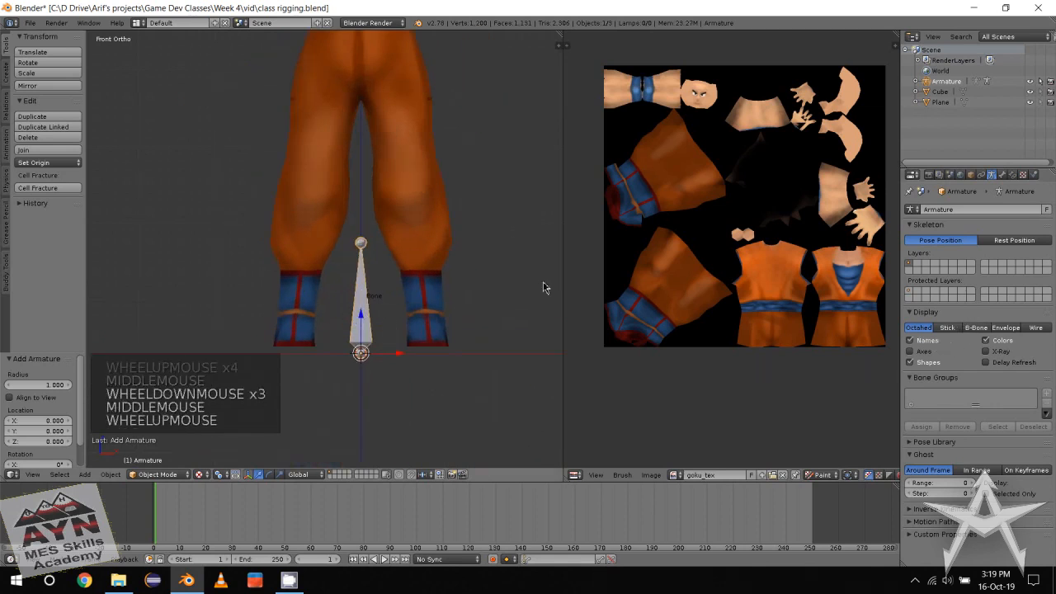
click(986, 353)
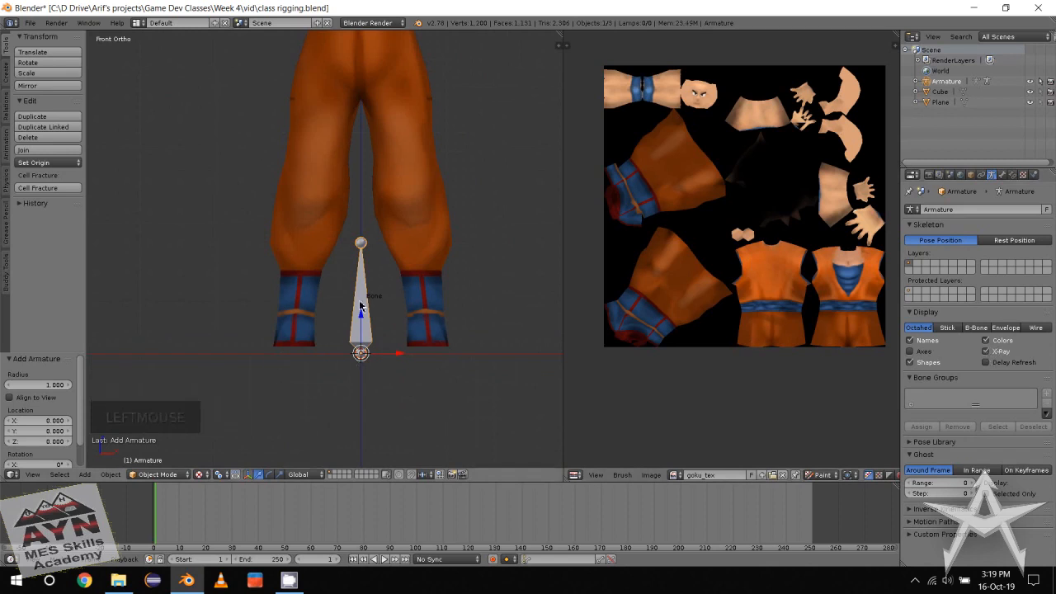
Try moving the bone up into the body with X-Ray on and off, cancelling each move and leaving X-Ray enabled.
drag(361, 309, 380, 138)
right_click(379, 138)
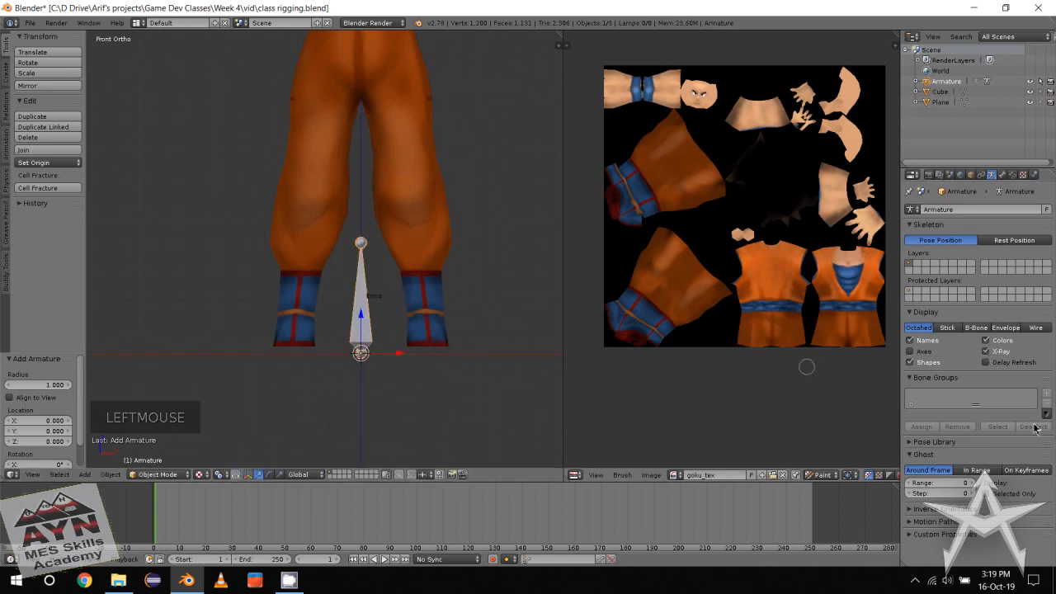
click(991, 353)
drag(361, 312, 361, 190)
right_click(361, 190)
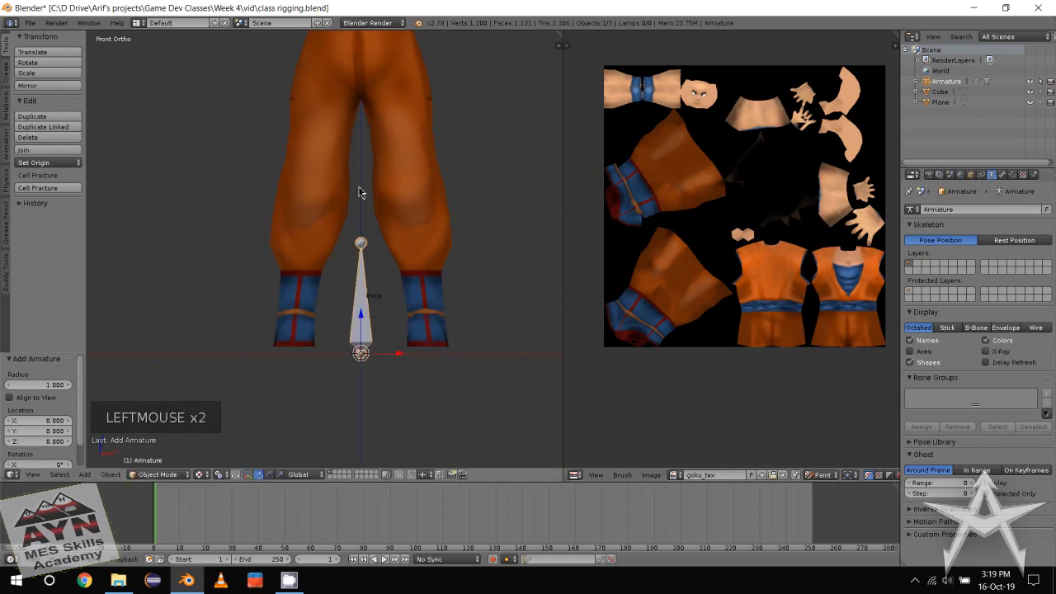
click(986, 352)
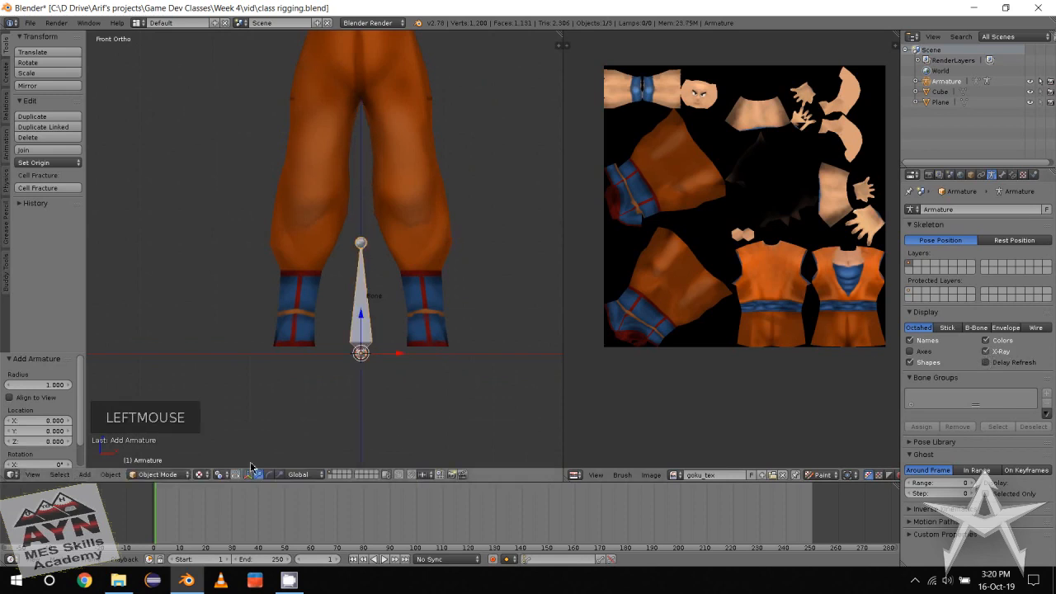
Put the armature into Edit Mode and deselect all of its bone parts.
click(173, 477)
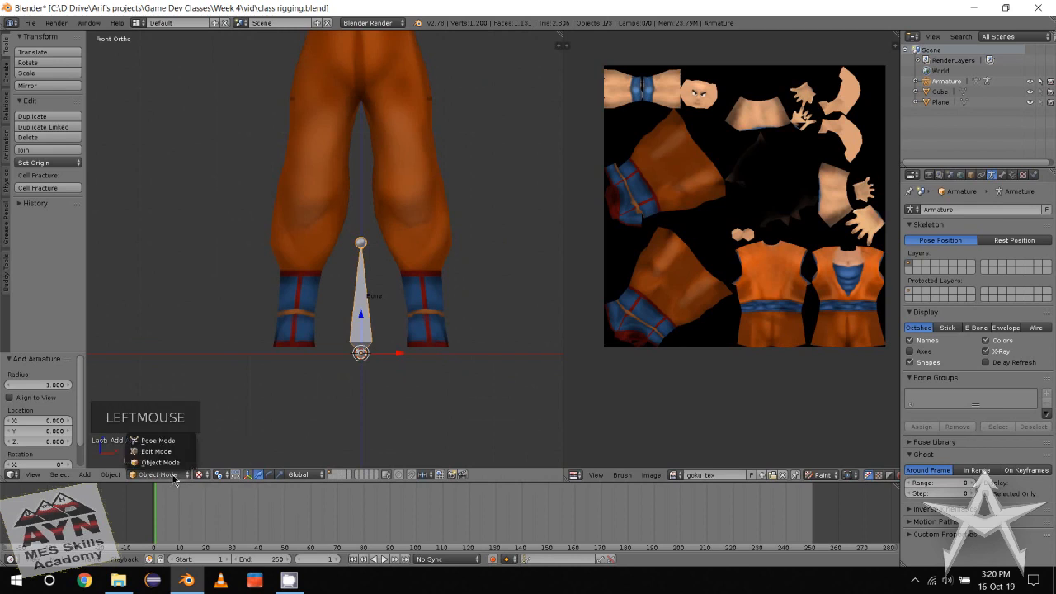
click(175, 452)
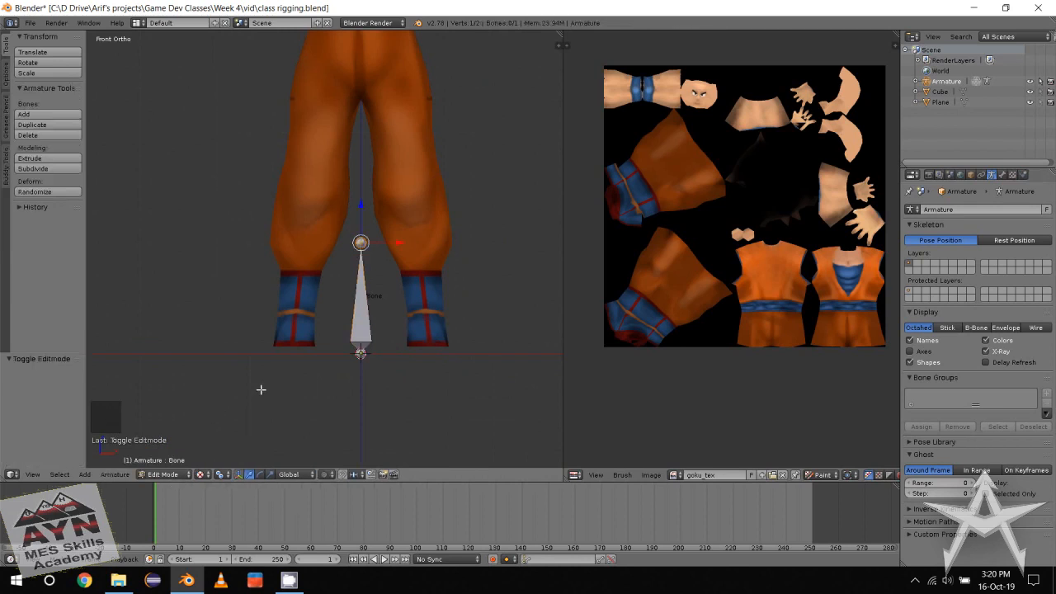
key(a)
scroll(302, 323, up, 2)
shift+middle_drag(280, 352, 272, 305)
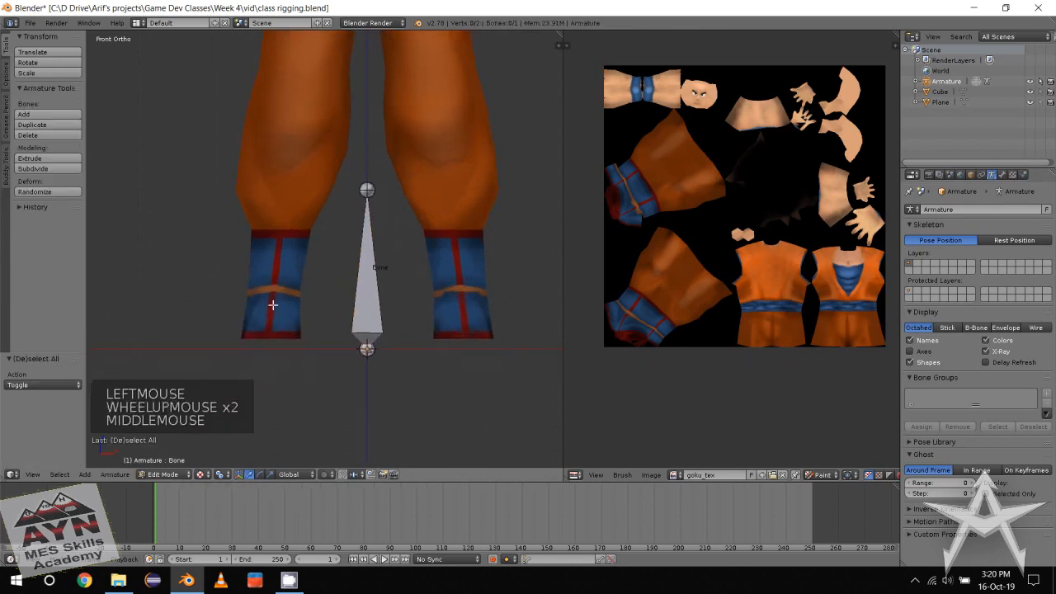
Check the bone's selectable parts by selecting its body, its root joint and its tip joint in turn.
alt+click(373, 295)
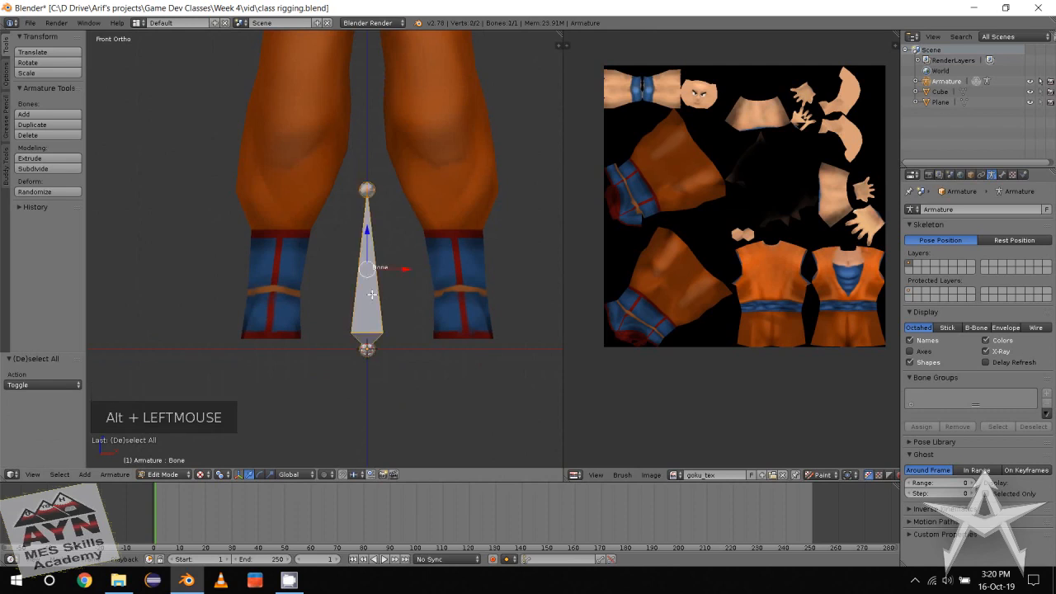
click(341, 323)
alt+click(366, 348)
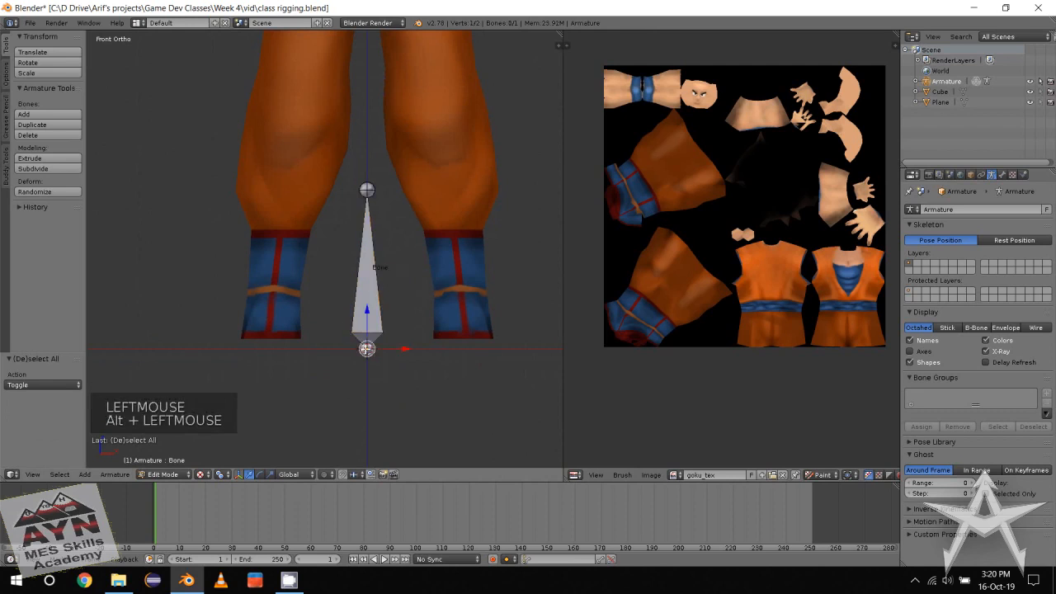
click(322, 361)
alt+click(367, 355)
click(300, 377)
alt+click(369, 195)
click(397, 193)
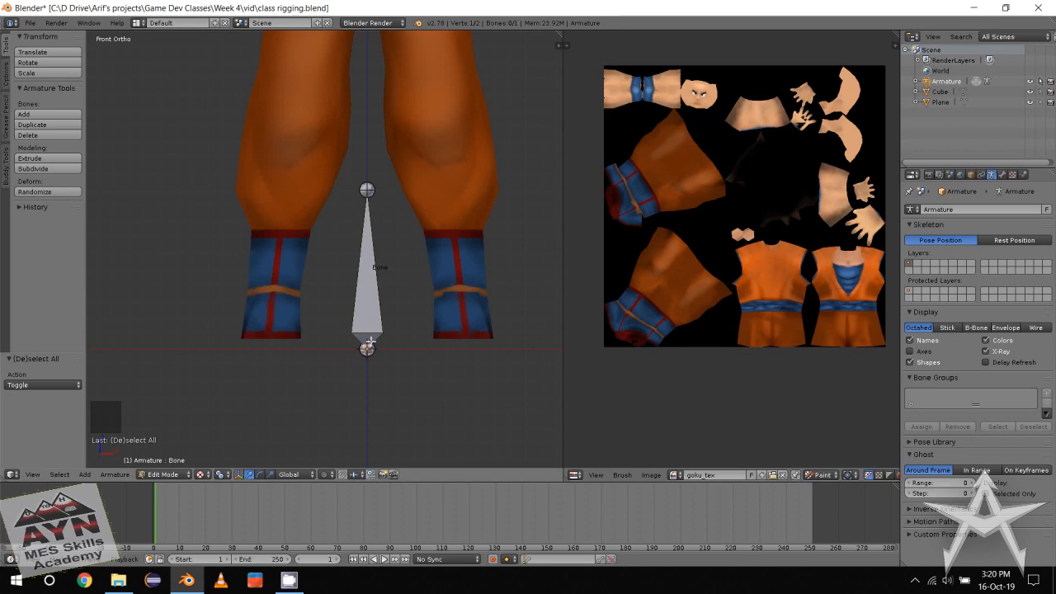
middle_click(354, 301)
scroll(354, 301, down, 1)
middle_click(354, 301)
scroll(330, 264, up, 1)
middle_click(331, 264)
scroll(299, 218, down, 2)
middle_click(299, 218)
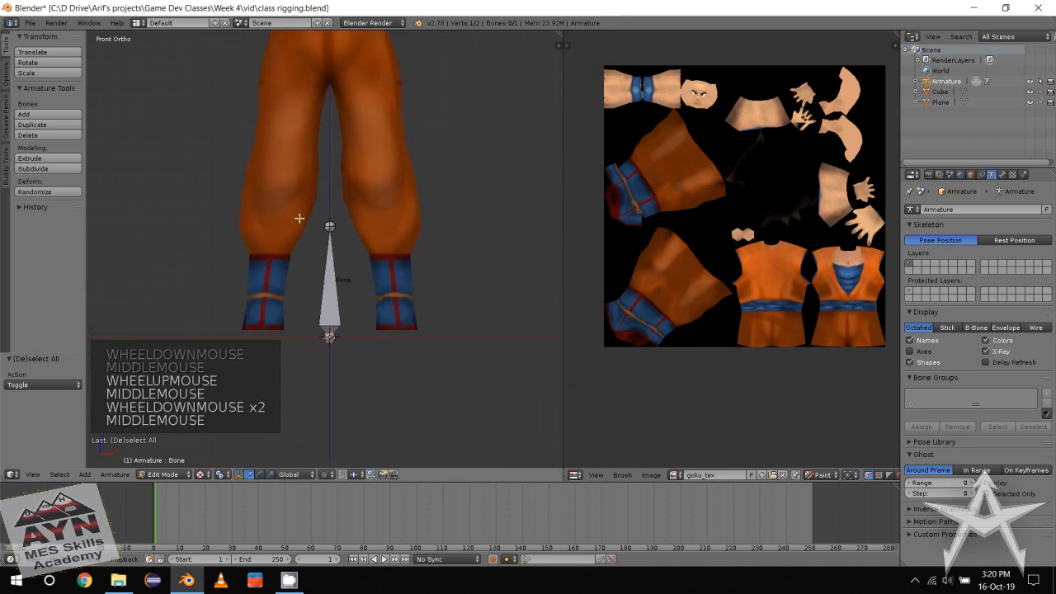
Change the UV/image editor area to a second 3D view and hide its tool shelf.
click(575, 476)
click(613, 460)
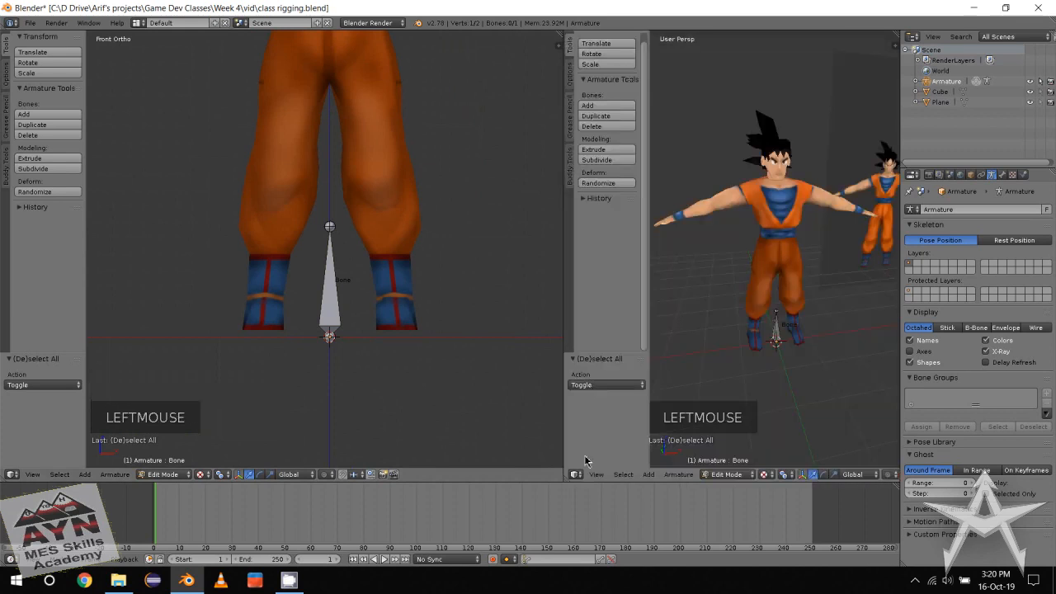
middle_click(702, 274)
middle_drag(701, 274, 652, 286)
key(l)
key(l)
drag(651, 286, 570, 347)
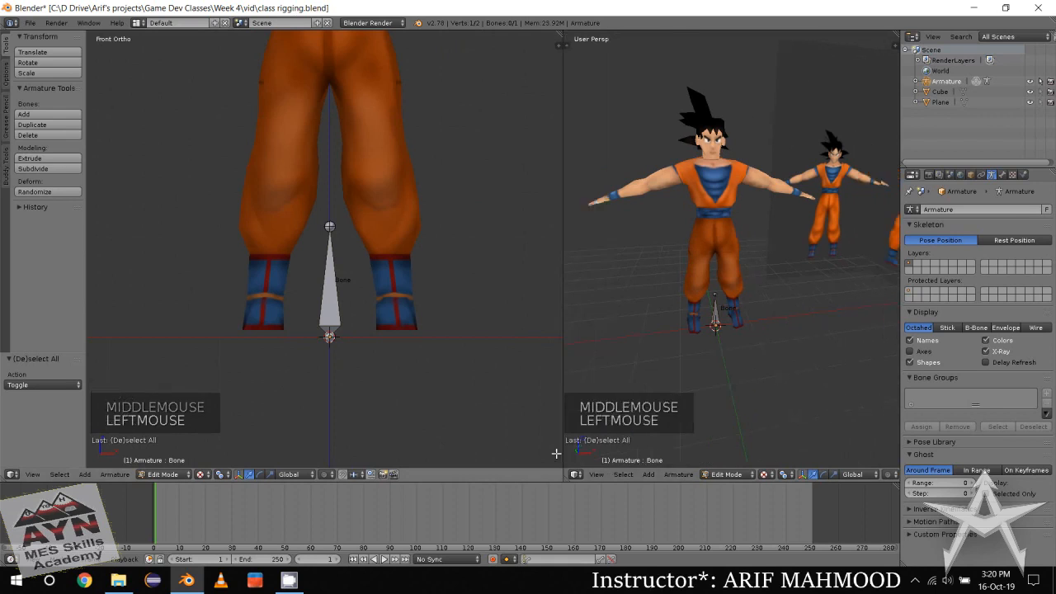
Set the second 3D view to the left orthographic view of the character.
click(597, 474)
click(615, 375)
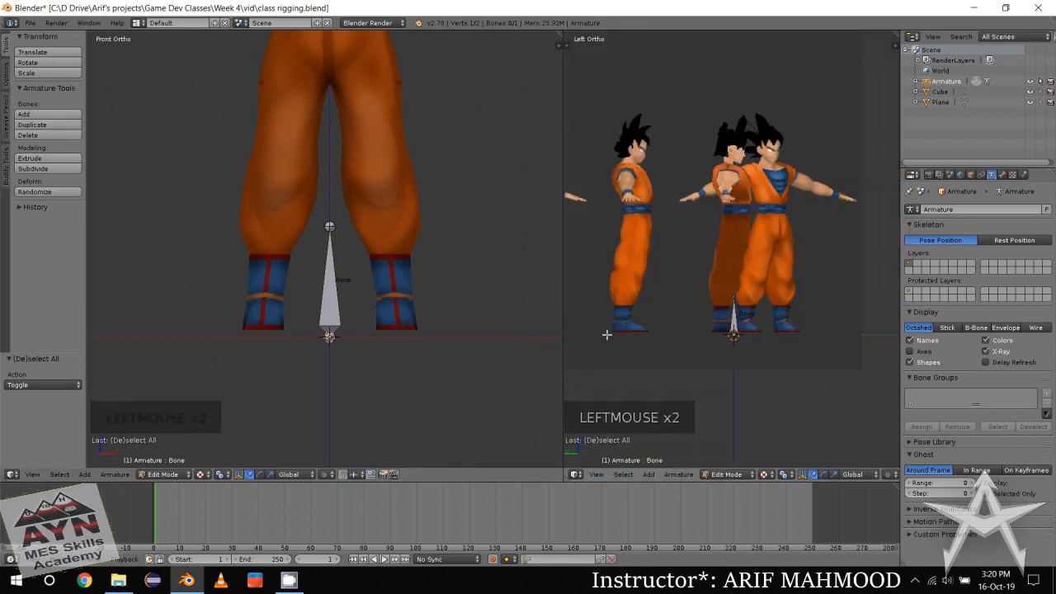
middle_drag(608, 334, 595, 336)
Select the whole bone and move it up about 2.713 along Z to the character's hips and waist.
middle_drag(327, 222, 319, 275)
scroll(319, 304, down, 2)
key(f)
drag(275, 277, 363, 393)
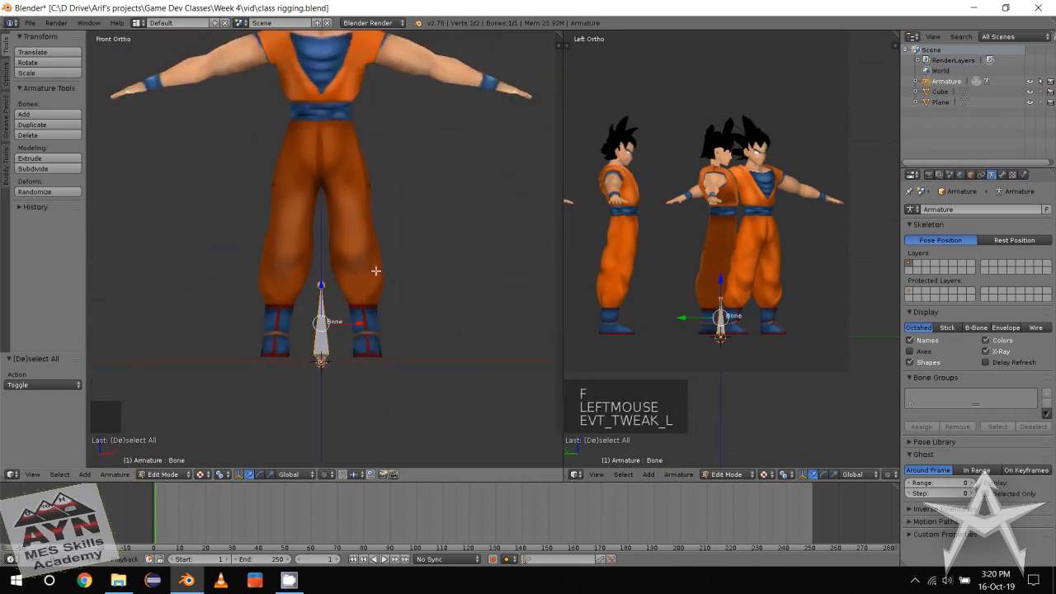
middle_drag(326, 286, 323, 298)
drag(320, 306, 320, 115)
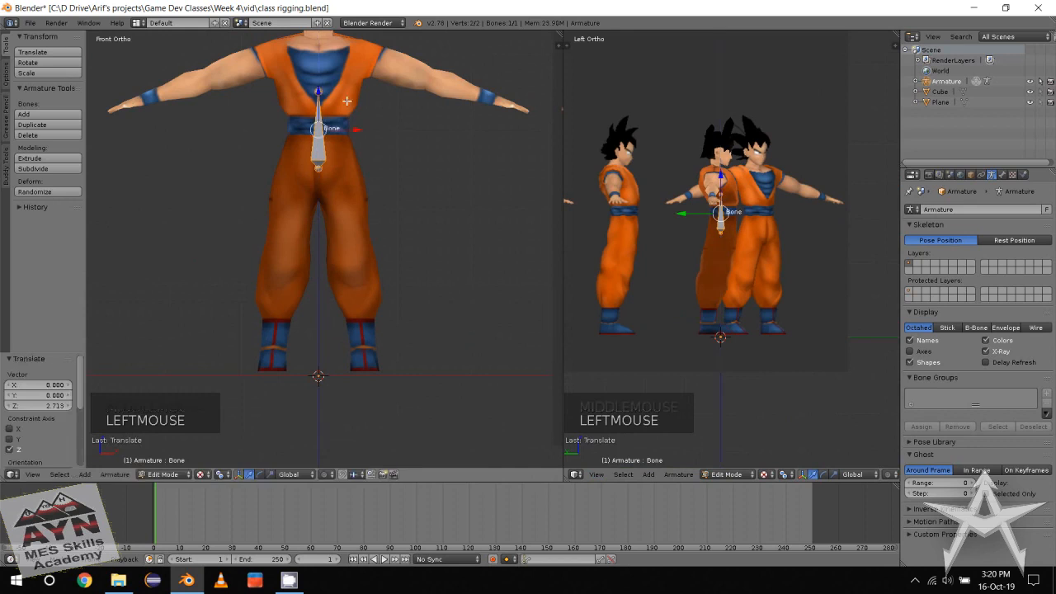
Rotate the bone by 90° in the left orthographic view to lay it horizontally.
middle_click(800, 287)
scroll(784, 289, up, 3)
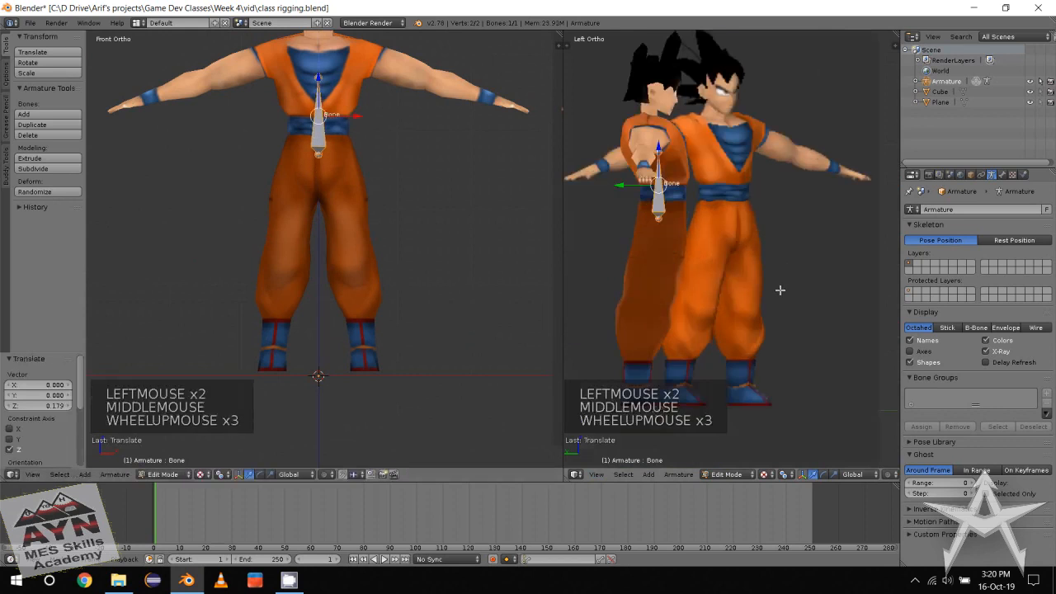
middle_click(796, 291)
key(e)
key(e)
key(e)
key(e)
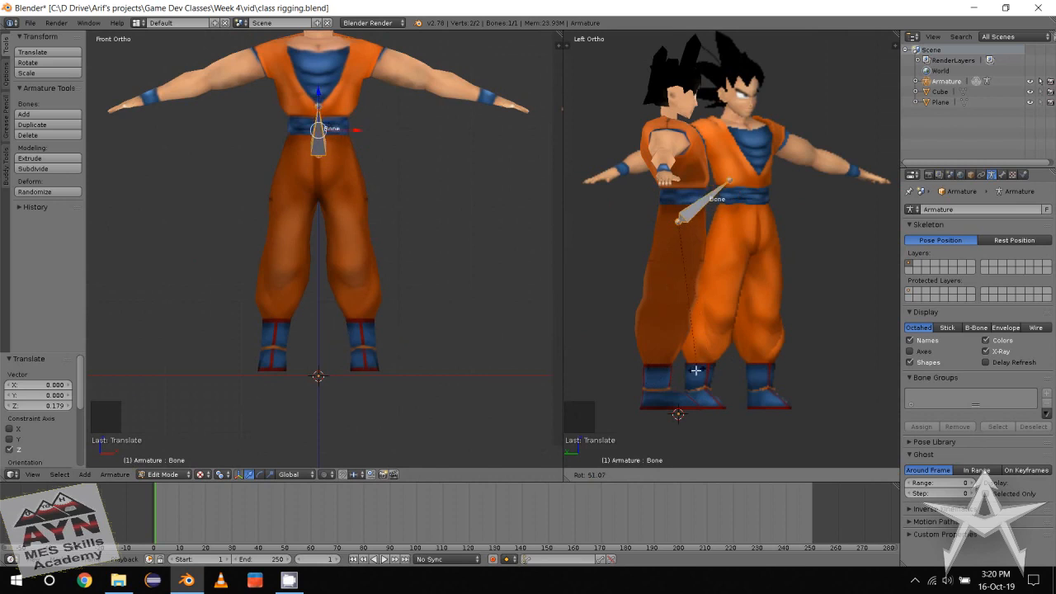
text(90)
key(Return)
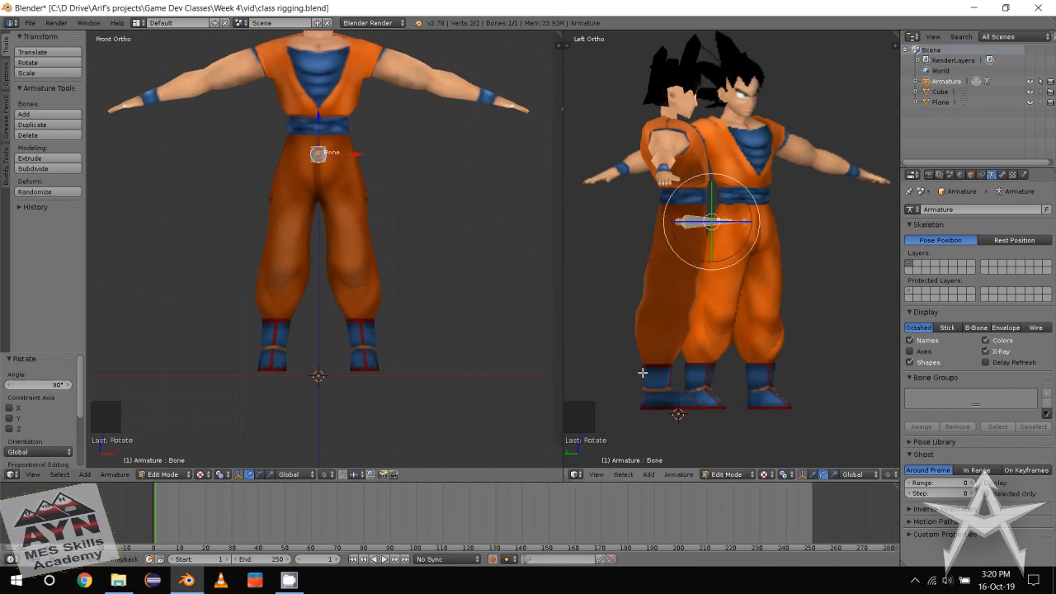
Move the horizontal bone about -0.588 along Y and 0.356 along Z, placing it in front of the character's waist.
shift+middle_drag(650, 364, 652, 373)
key(e)
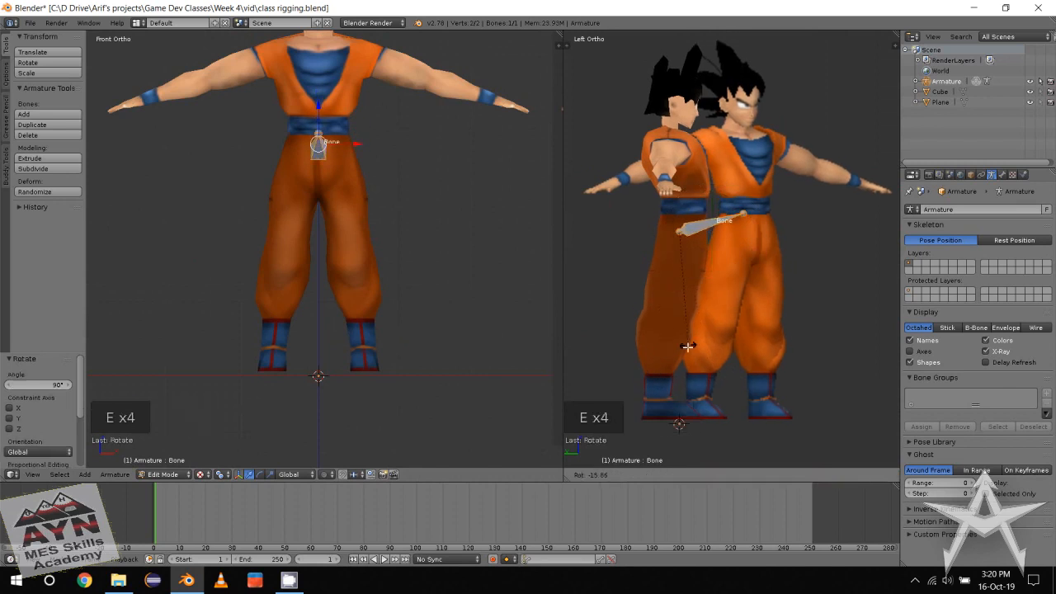
right_click(686, 352)
key(w)
key(w)
key(w)
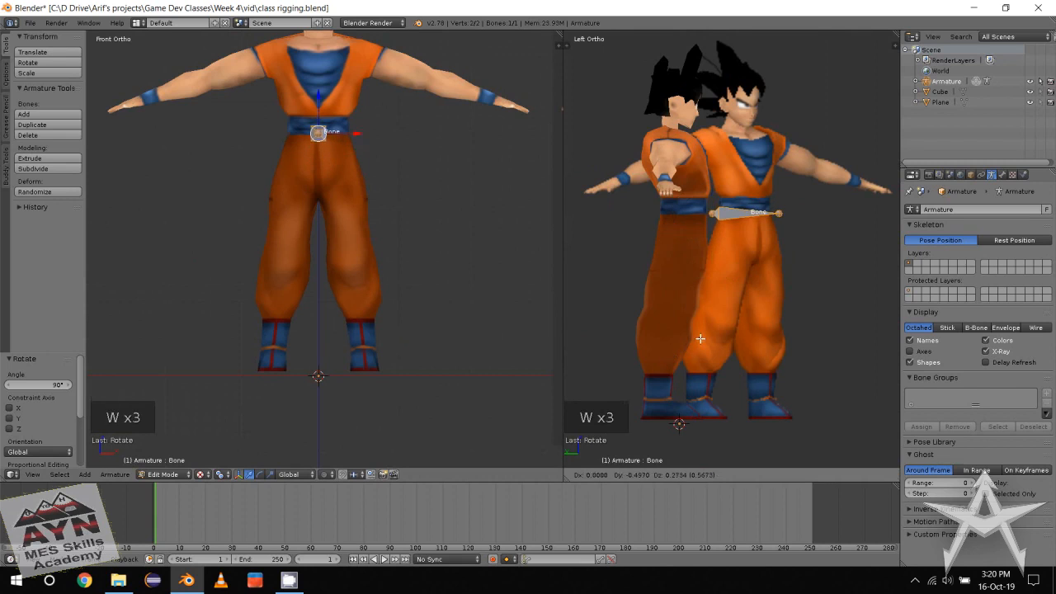
click(705, 334)
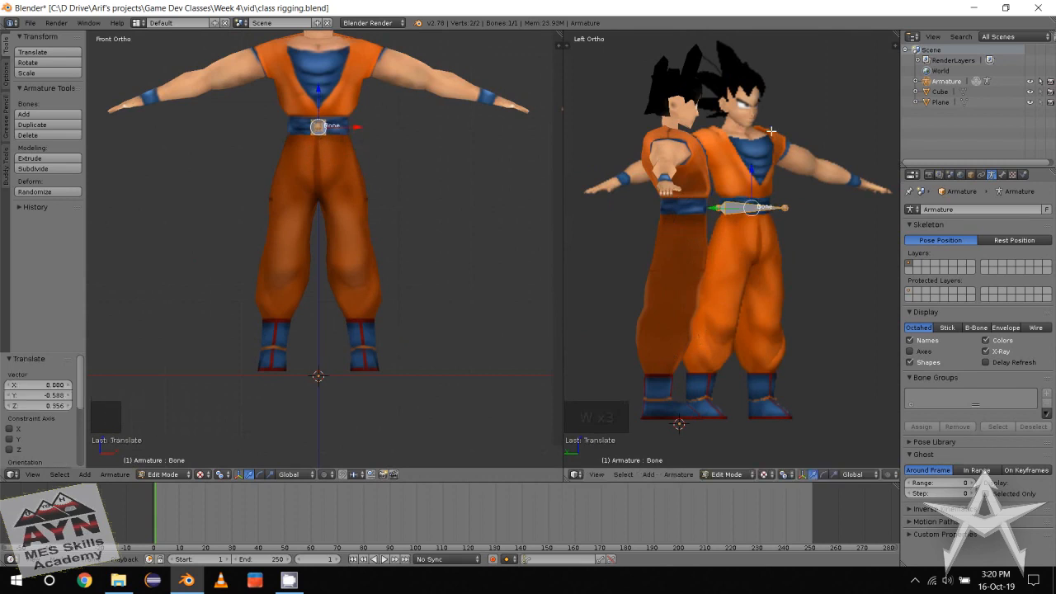
Hide the Plane object that carries the character reference images.
middle_click(723, 231)
scroll(726, 234, down, 2)
middle_click(729, 236)
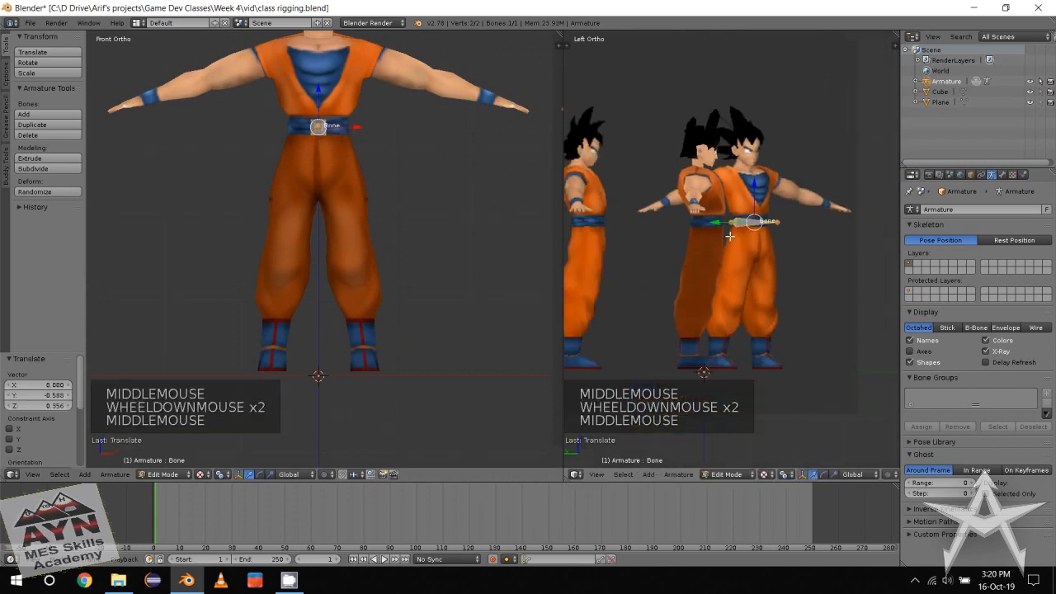
click(1031, 102)
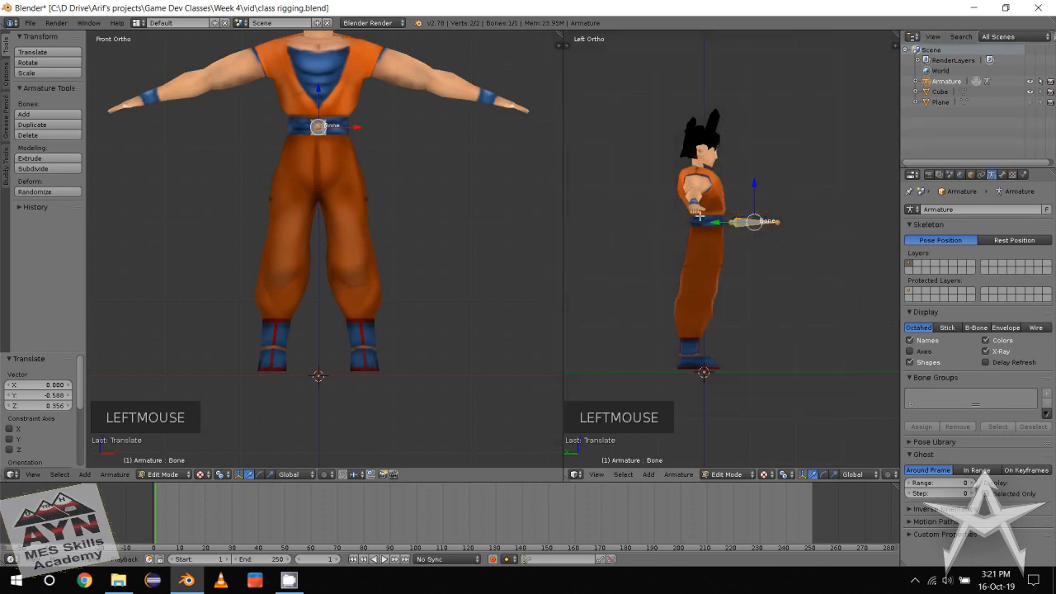
Examine the horizontal bone's placement relative to the character from several angles, returning to the front orthographic view.
middle_drag(784, 183, 788, 203)
scroll(789, 202, down, 1)
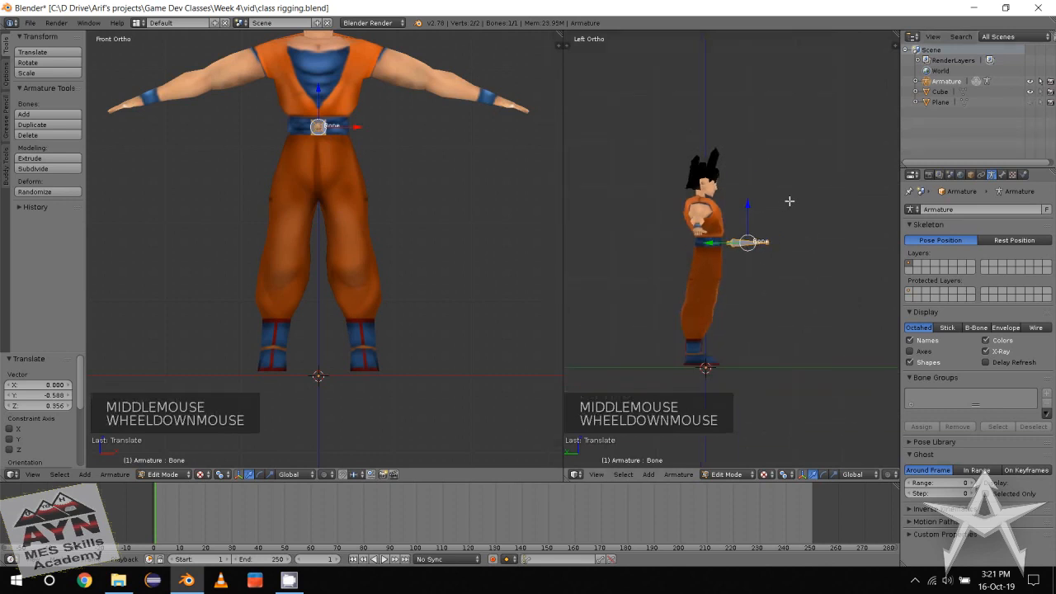
alt+middle_drag(364, 232, 391, 250)
scroll(392, 251, down, 2)
middle_drag(391, 250, 317, 257)
alt+middle_drag(318, 256, 360, 258)
middle_drag(360, 258, 446, 222)
key(f)
scroll(432, 217, up, 2)
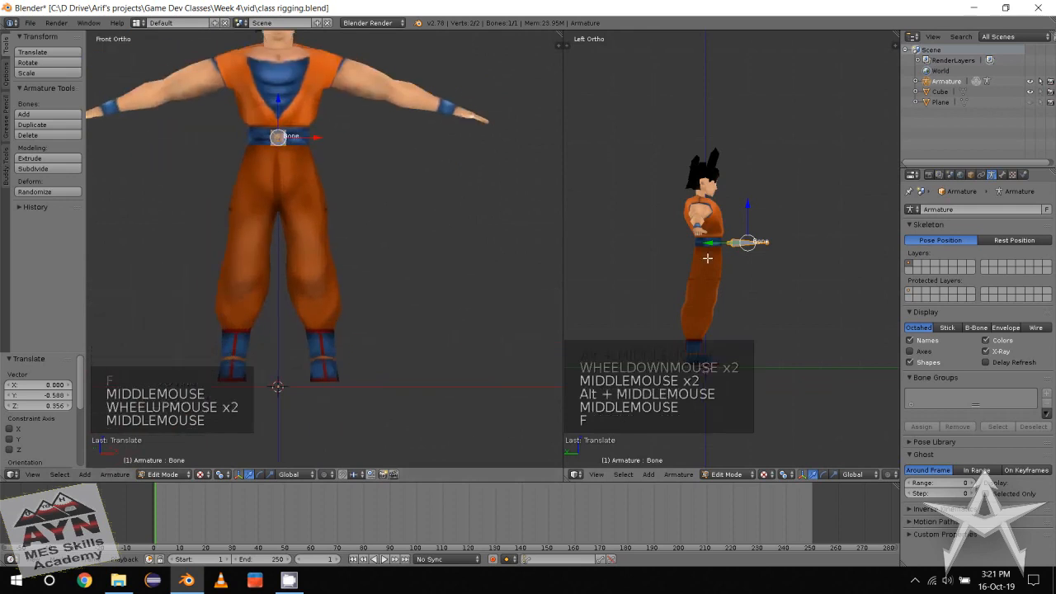
Select the whole bone and move it farther in front of the body, about -0.255 along Y and 0.097 along Z.
scroll(686, 229, up, 4)
middle_drag(708, 248, 721, 283)
click(721, 283)
alt+click(726, 229)
key(w)
key(w)
key(w)
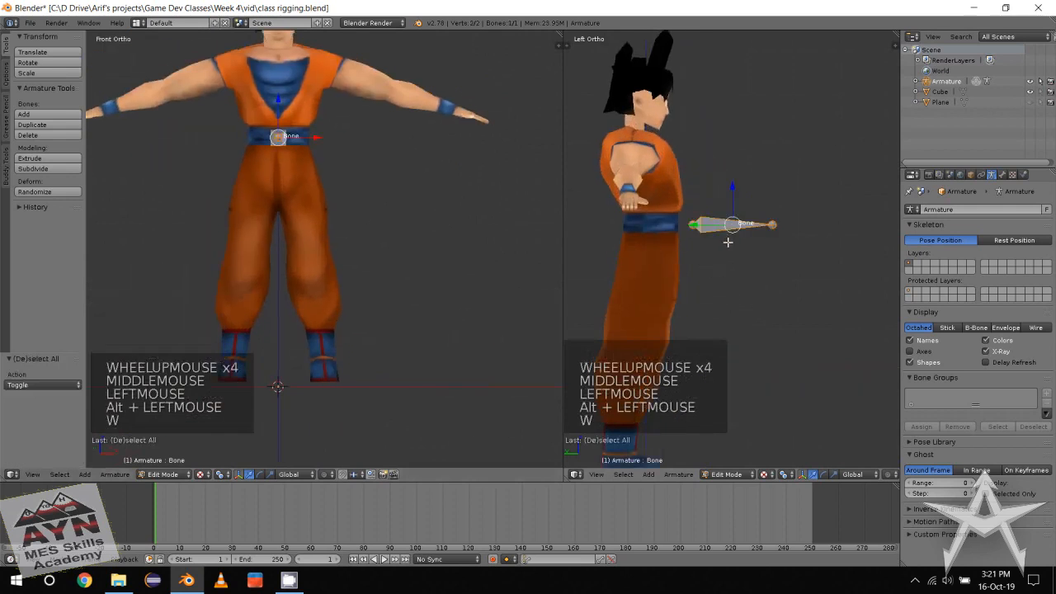
click(752, 234)
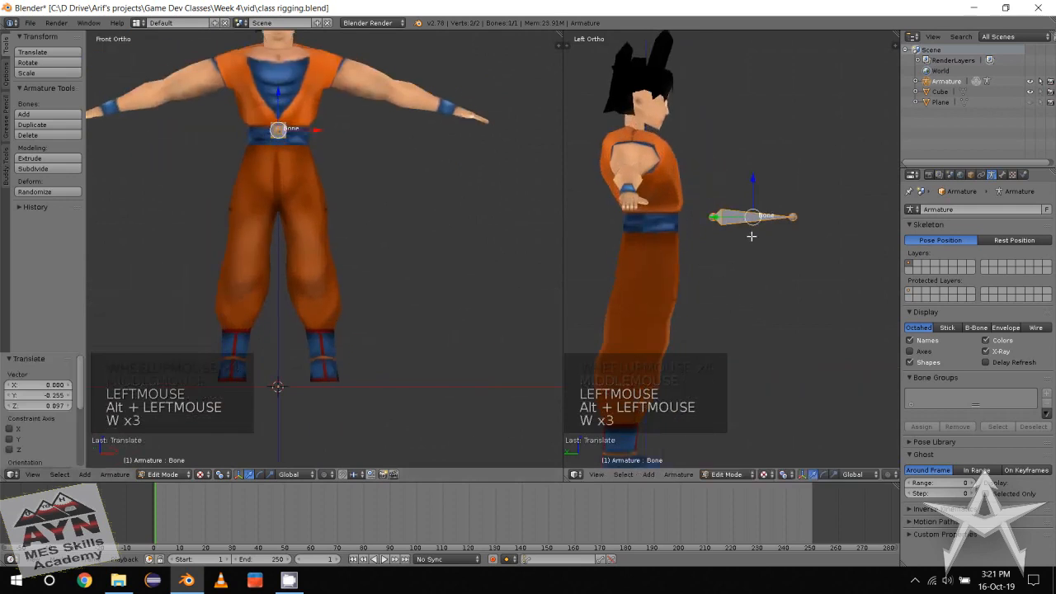
Open the bone properties and rename the horizontal bone in front of the character as root.
click(1003, 175)
click(748, 224)
alt+click(746, 216)
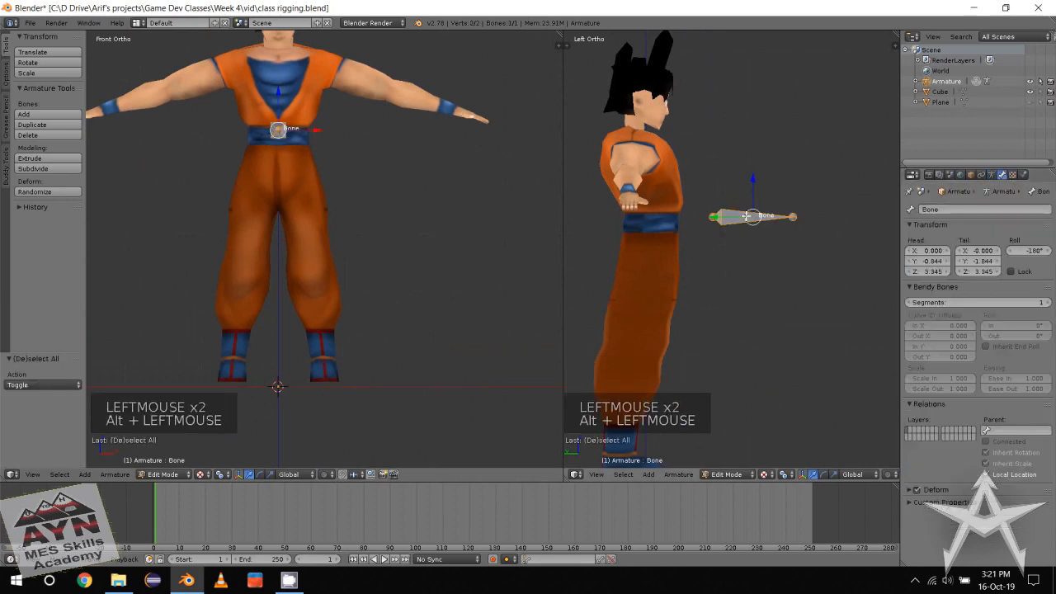
middle_drag(746, 216, 710, 246)
scroll(710, 246, up, 1)
click(980, 212)
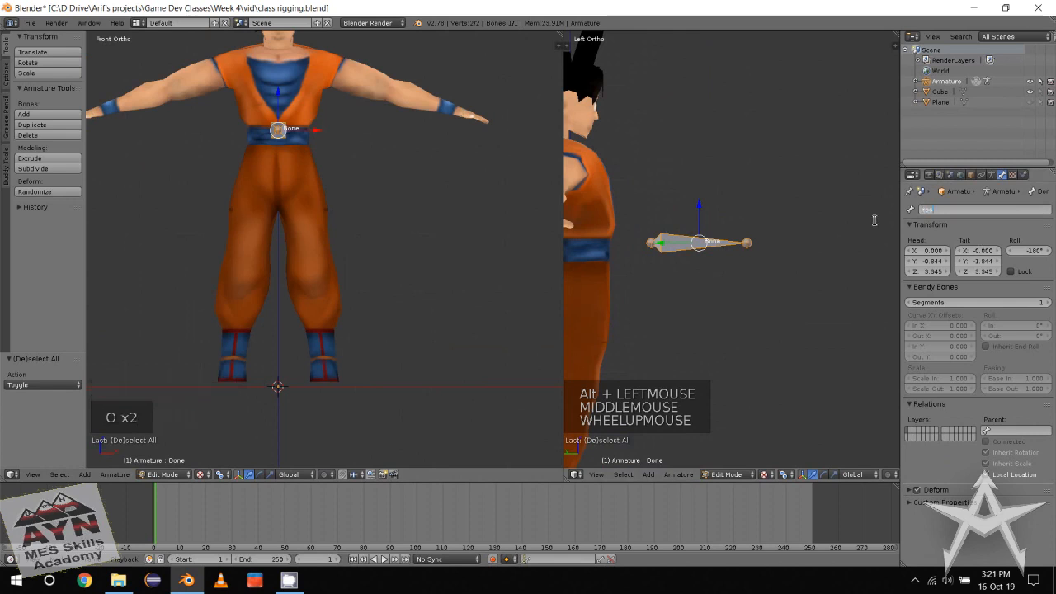
Duplicate the root bone, offset the copy about 0.897 along Y and -0.083 along Z to the waist, and rotate it -90°.
middle_click(764, 310)
scroll(764, 310, down, 2)
middle_drag(619, 293, 731, 253)
scroll(740, 255, up, 1)
key(shift+d)
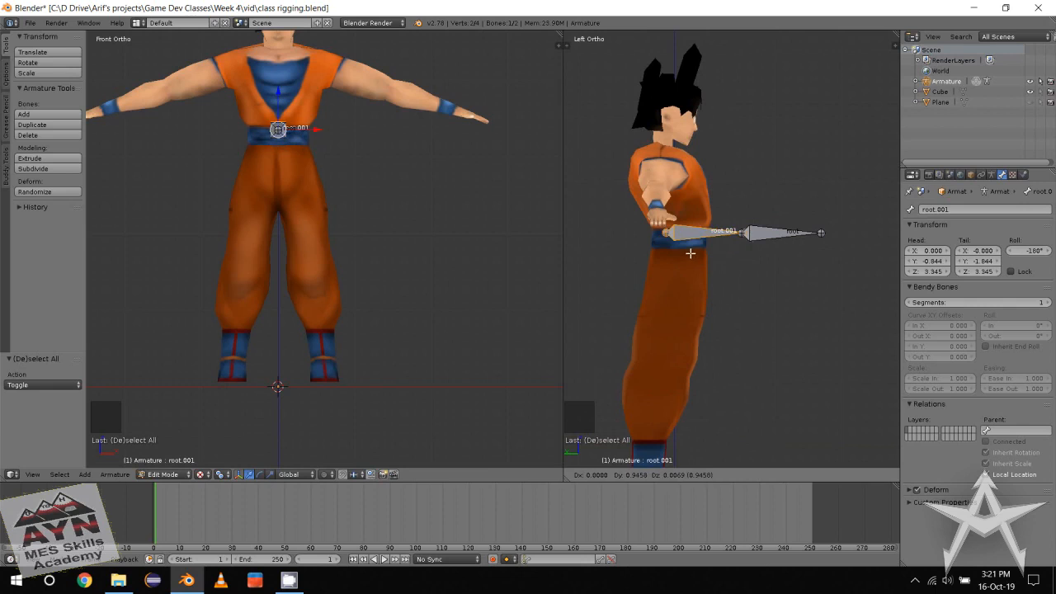
click(696, 259)
text(r)
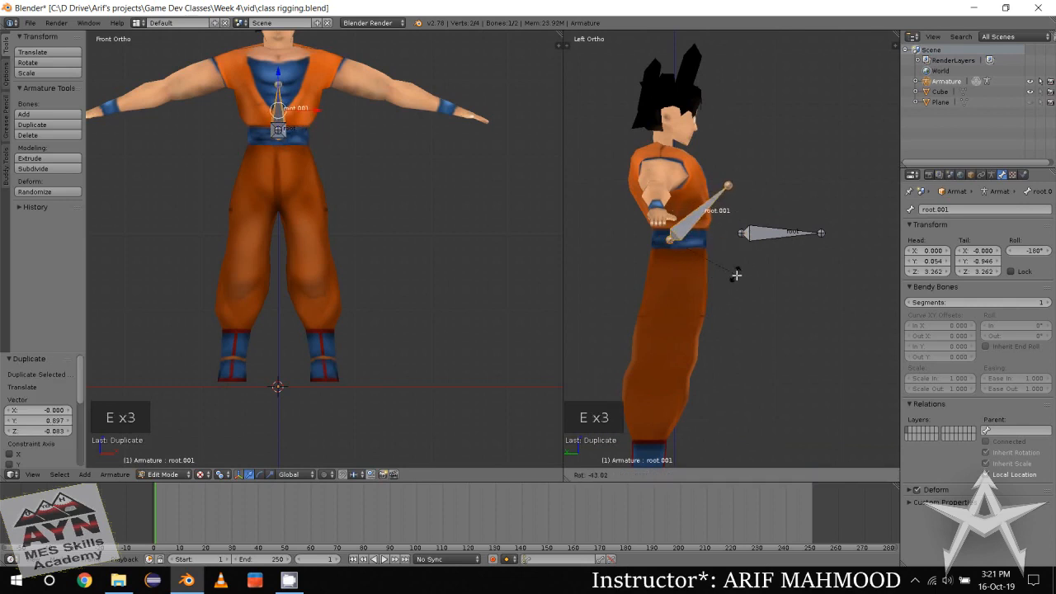
text(-90)
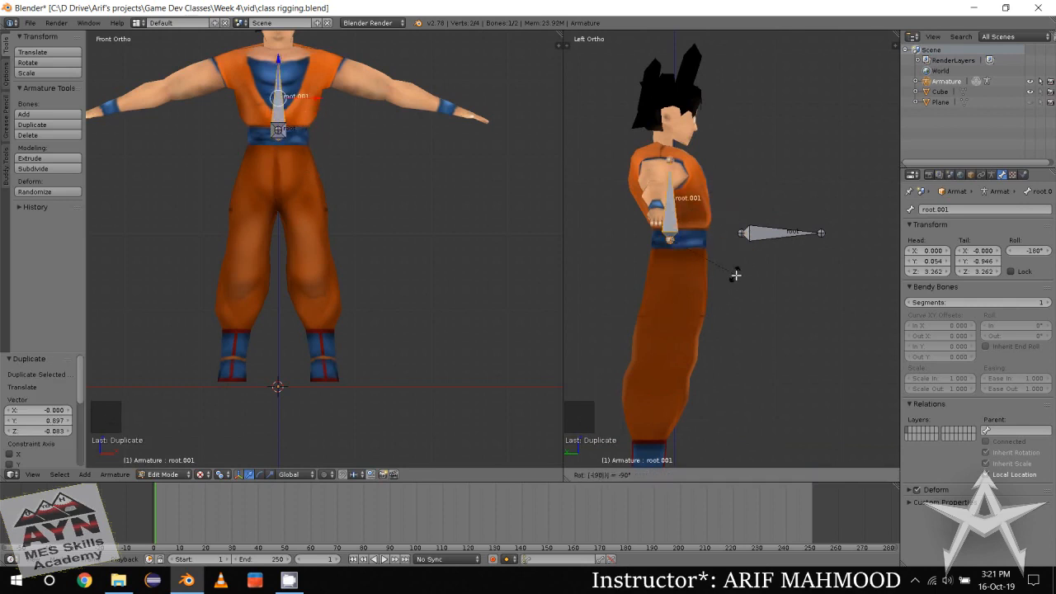
Move the upright duplicated bone down about 0.467 along Z so it starts in the hips.
shift+middle_drag(735, 275, 715, 280)
scroll(688, 275, up, 2)
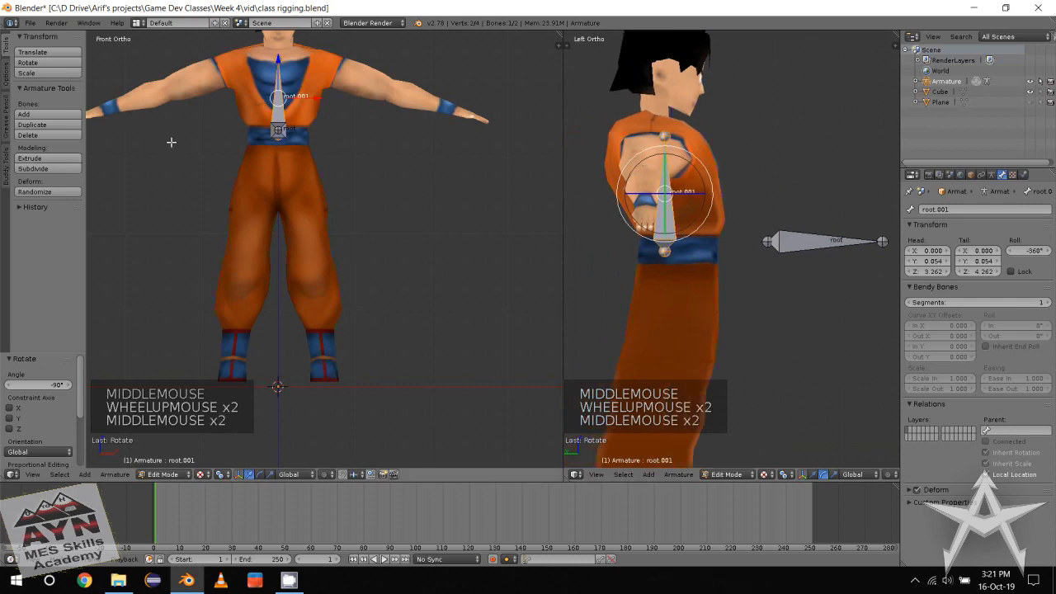
shift+middle_drag(172, 142, 239, 165)
scroll(239, 165, up, 1)
shift+middle_drag(239, 165, 273, 184)
key(w)
drag(354, 122, 348, 148)
Shorten the upright bone by moving its tip joint down about 0.461 along Z to the belt.
scroll(342, 133, up, 2)
click(357, 67)
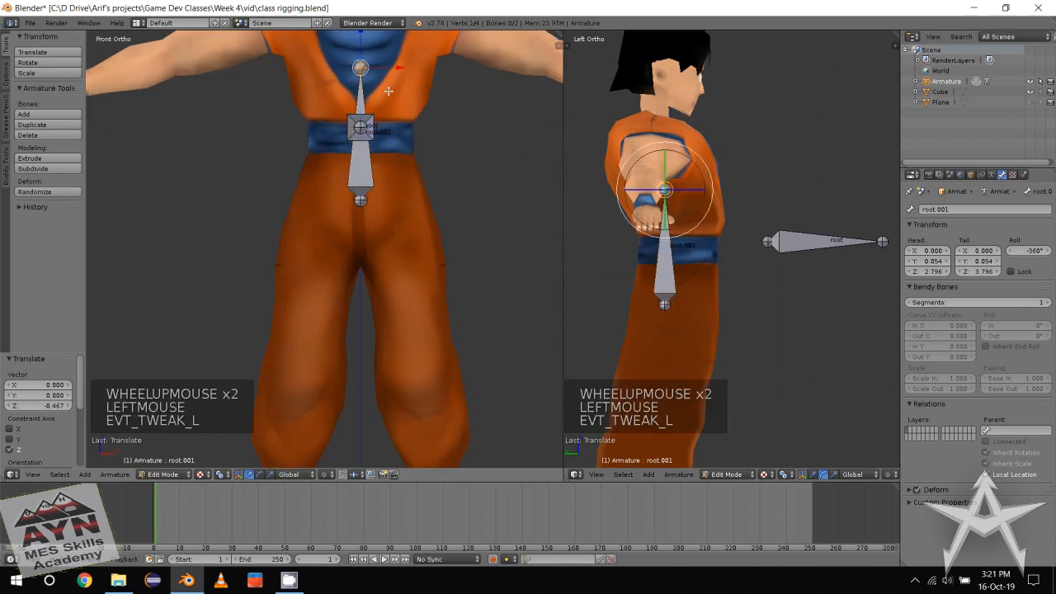
drag(362, 51, 357, 113)
Select the whole hip bone and shift it along Y to about -0.049 inside the body.
middle_drag(354, 125, 351, 154)
drag(314, 122, 386, 222)
alt+middle_drag(340, 183, 332, 178)
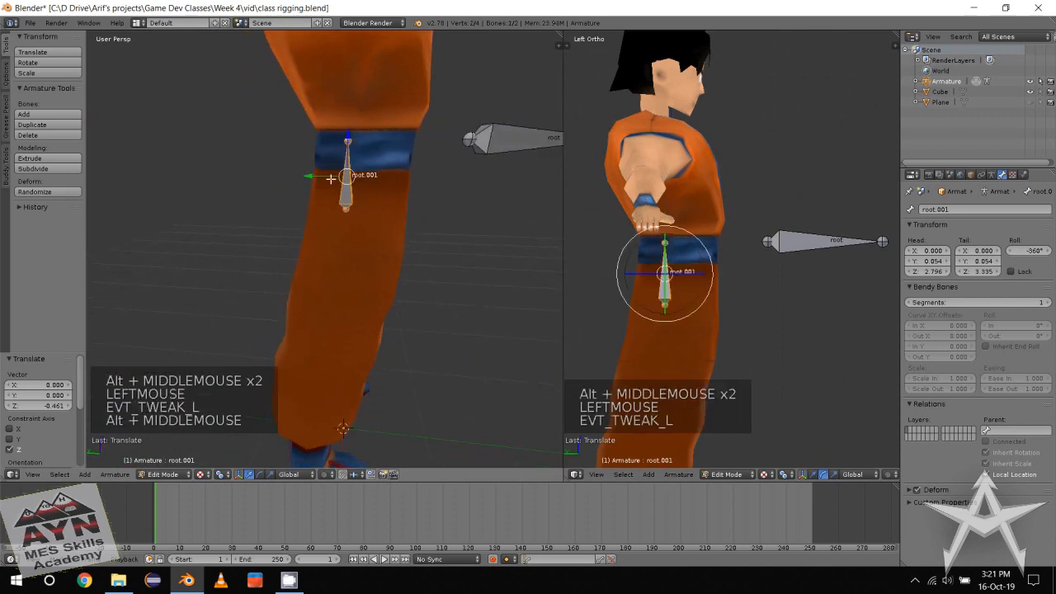
drag(323, 179, 336, 178)
Select the whole hip bone and rename it backlower.
alt+middle_drag(345, 187, 324, 225)
middle_drag(324, 225, 376, 209)
click(450, 179)
alt+click(399, 221)
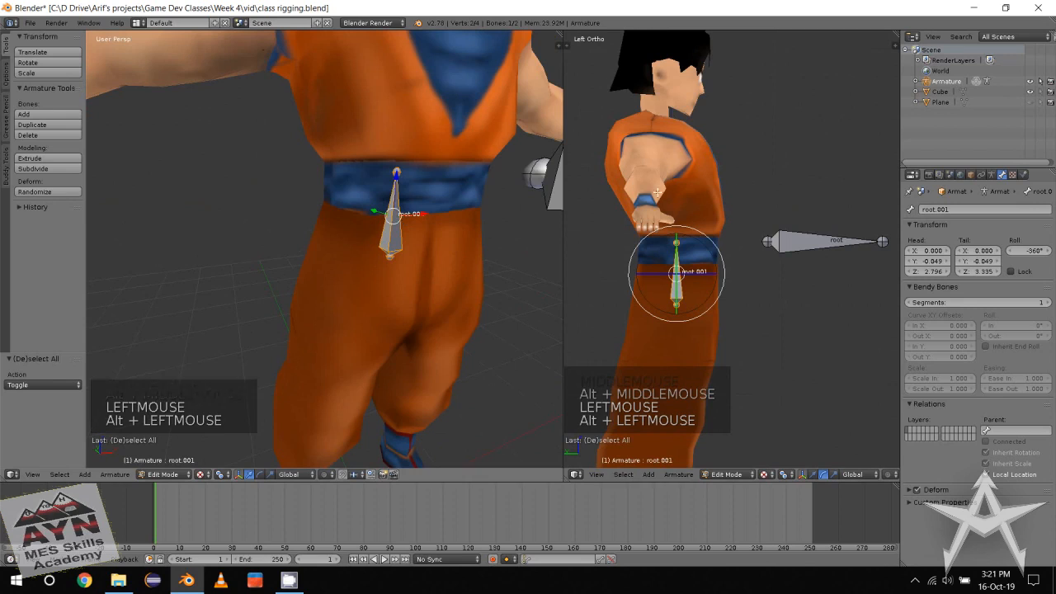
click(936, 208)
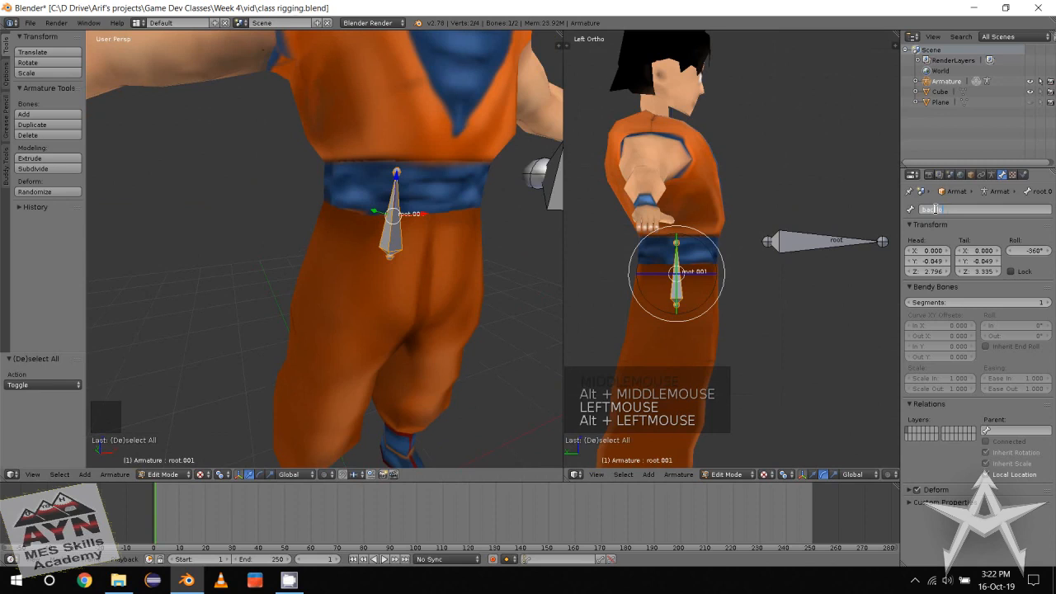
key(Return)
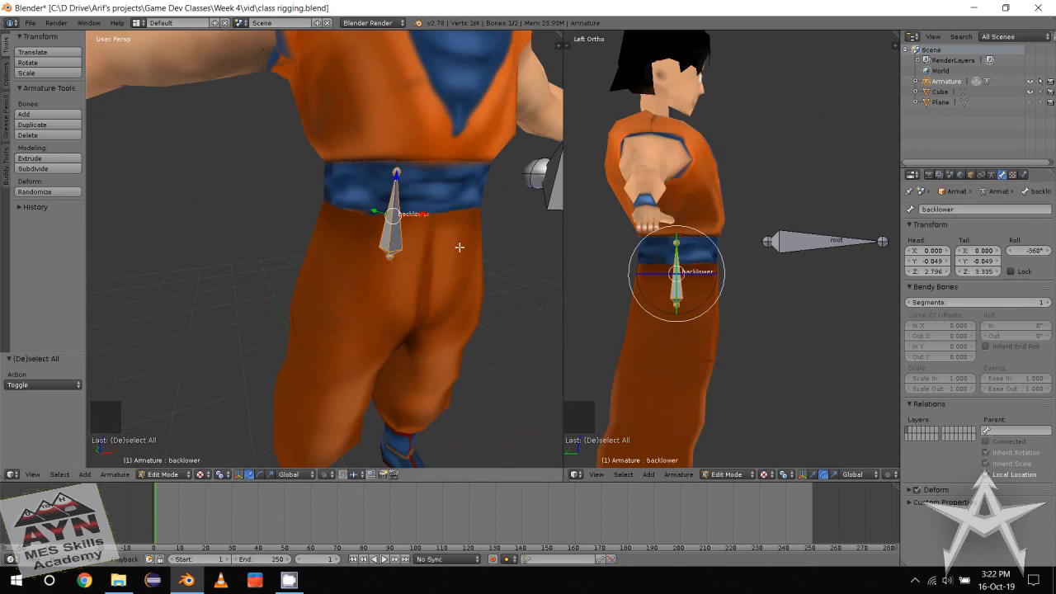
Extrude a new bone from the tip of backlower about 0.789 upward along Z to the chest in front view.
mouse_move(460, 247)
middle_down()
mouse_move(463, 256)
mouse_move(435, 246)
mouse_move(448, 240)
mouse_move(459, 261)
middle_up()
click(400, 181)
key(f)
key(ctrl+alt+e)
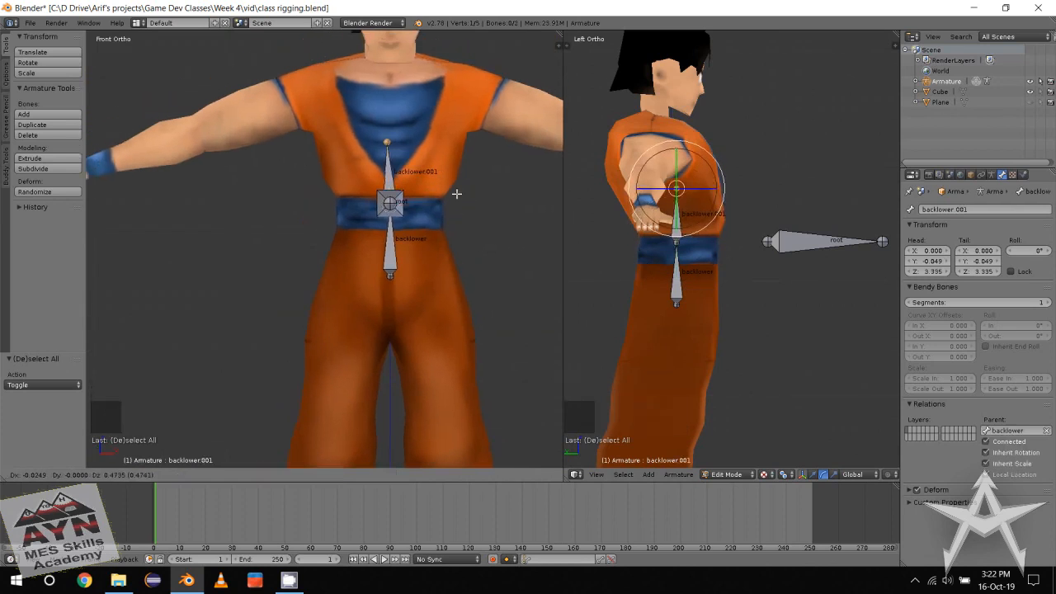
click(453, 149)
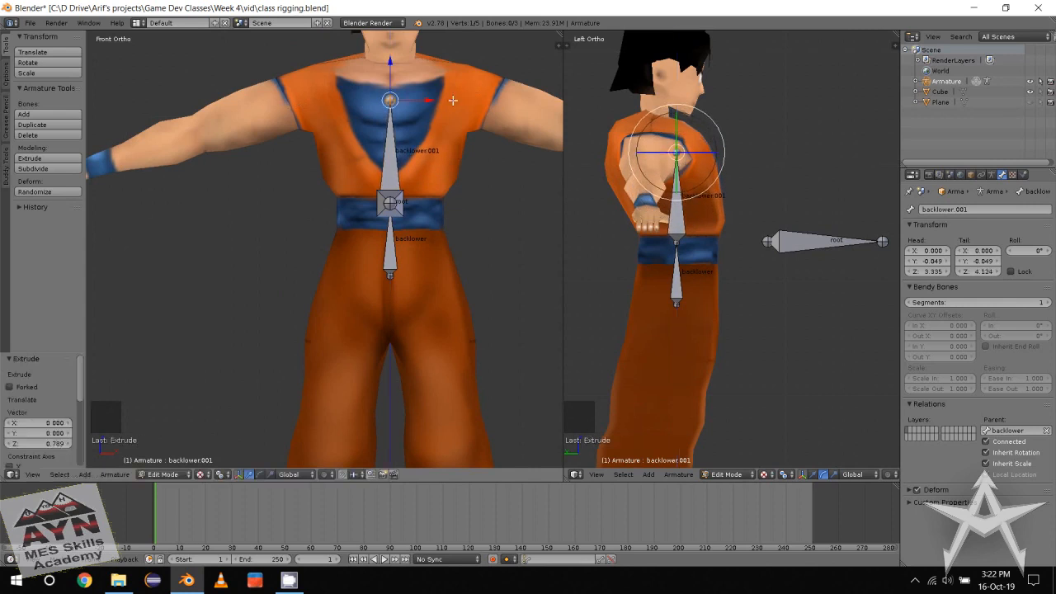
Extrude two more bones upward along Z, about 0.320 to the base of the neck and about 0.469 into the head.
shift+middle_drag(388, 163, 394, 240)
key(ctrl+alt+e)
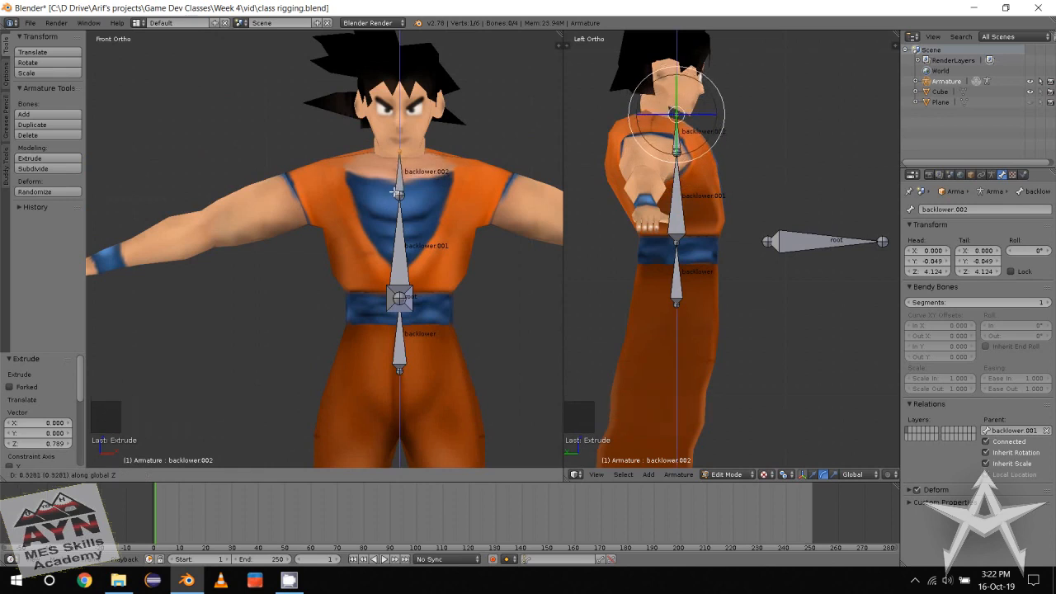
click(390, 194)
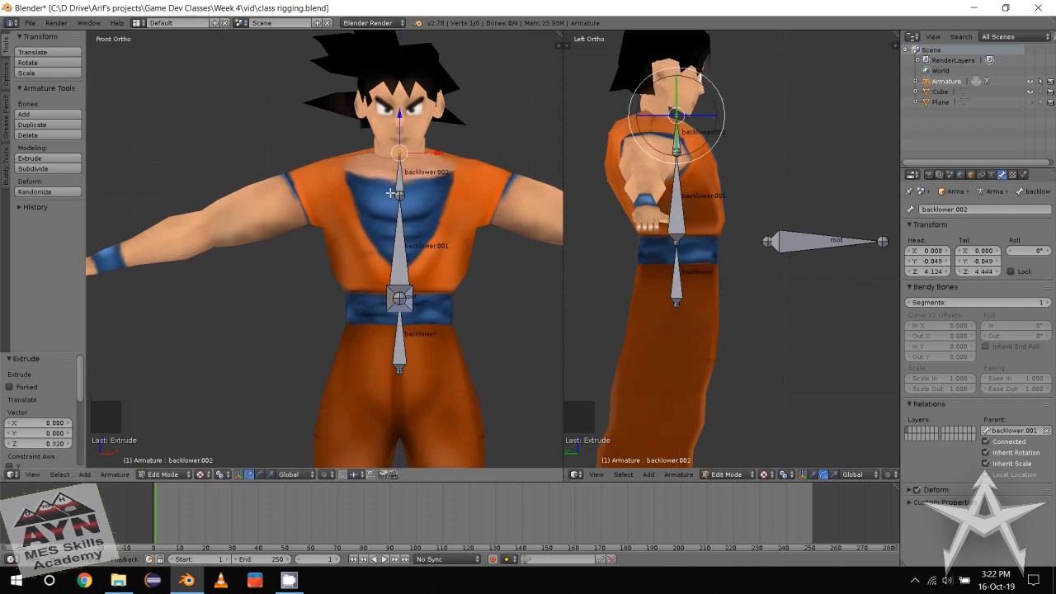
key(ctrl+alt+e)
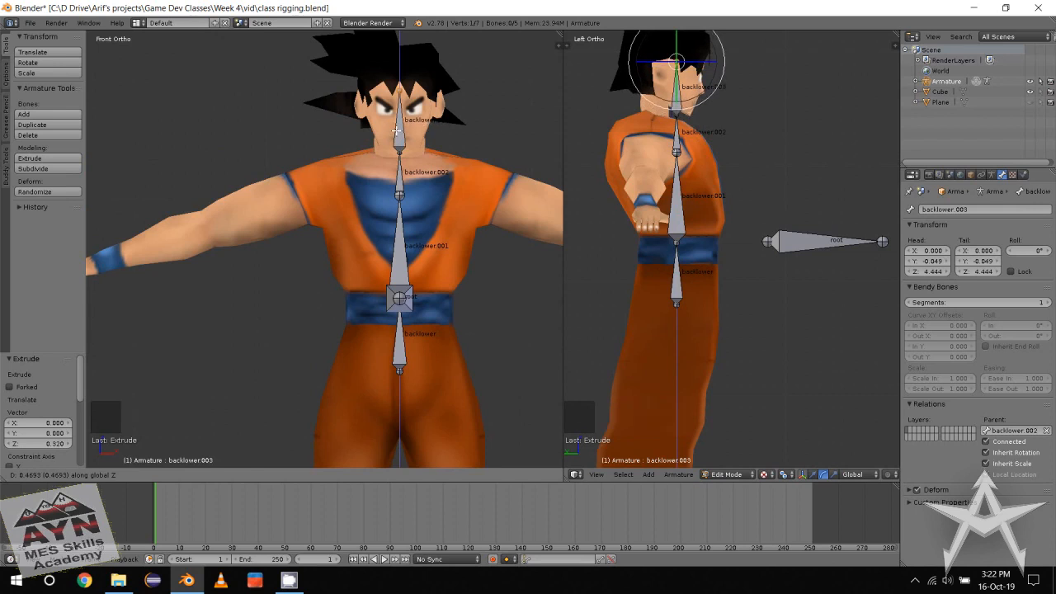
click(397, 130)
Select the joint between the neck and head bones and move it up about 0.066 along Z.
scroll(392, 207, up, 2)
shift+middle_drag(390, 207, 364, 255)
scroll(368, 231, up, 1)
scroll(375, 203, down, 1)
shift+middle_drag(392, 150, 359, 175)
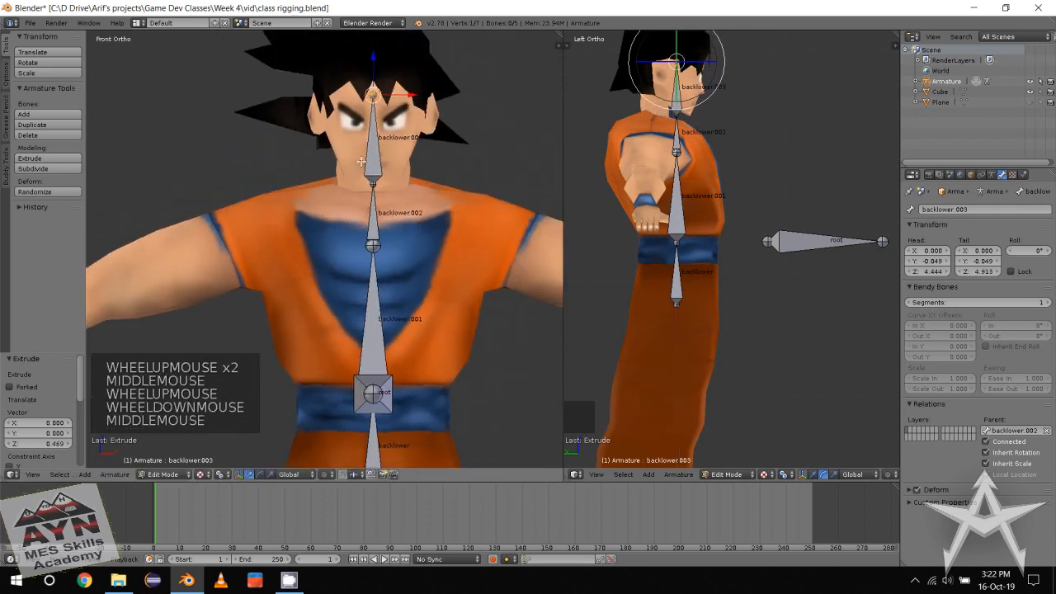
click(372, 184)
drag(373, 167, 372, 154)
Select the whole spine and head chain in the left view, move it about 0.134 along Y, and deselect everything.
scroll(654, 140, up, 1)
shift+middle_drag(653, 140, 641, 181)
scroll(641, 178, up, 1)
shift+middle_drag(641, 177, 670, 250)
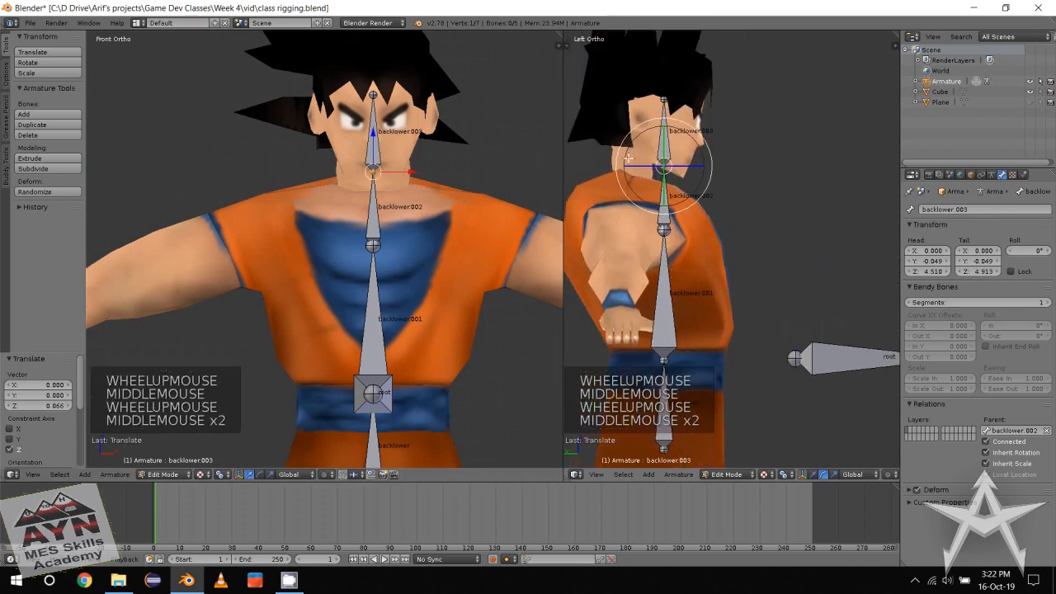
shift+middle_drag(629, 158, 672, 153)
scroll(648, 165, down, 2)
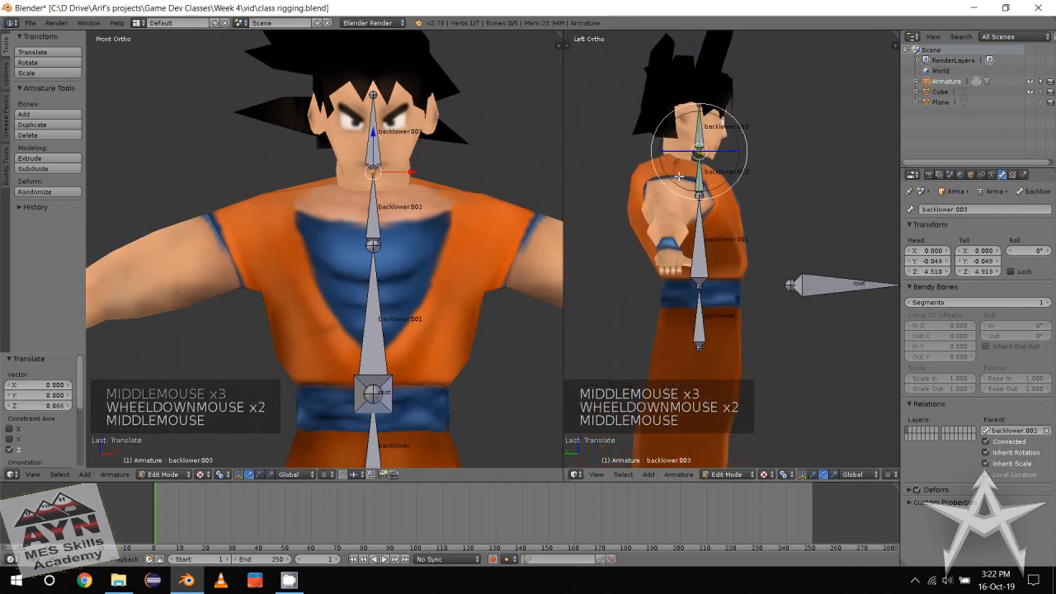
drag(671, 87, 715, 393)
key(w)
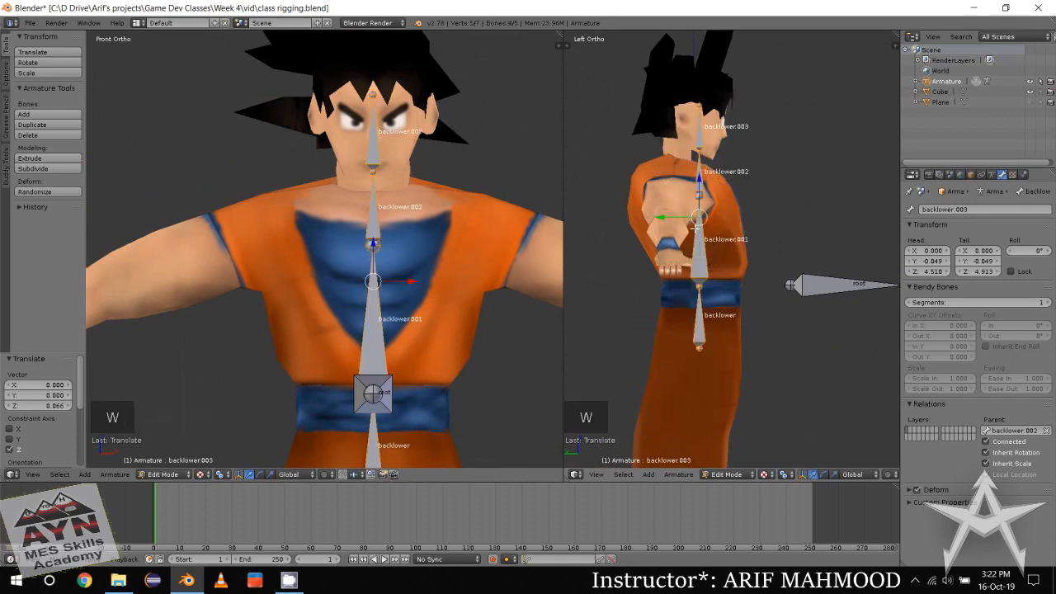
drag(681, 219, 665, 217)
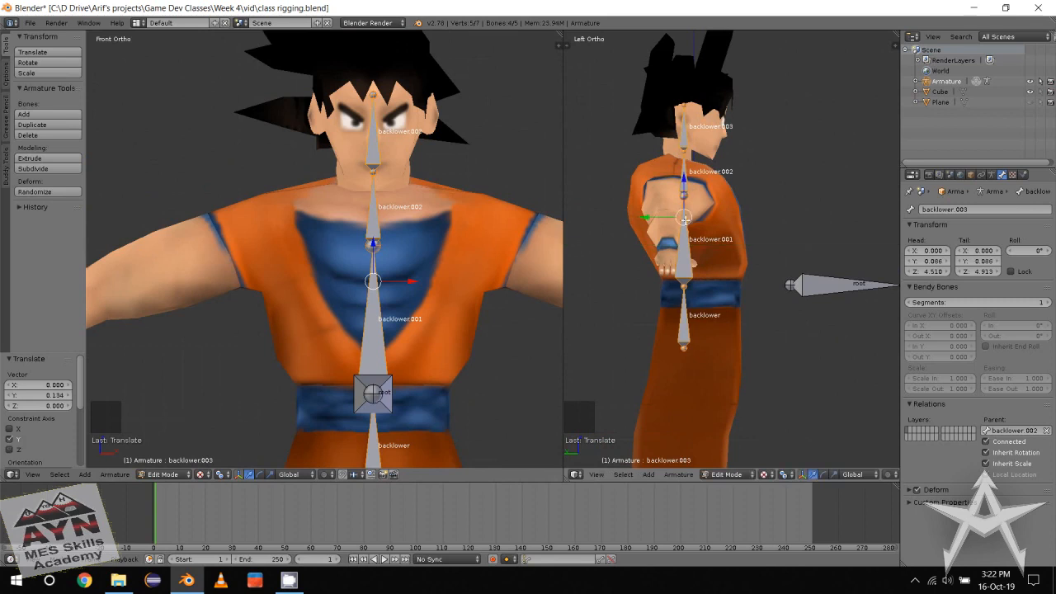
key(a)
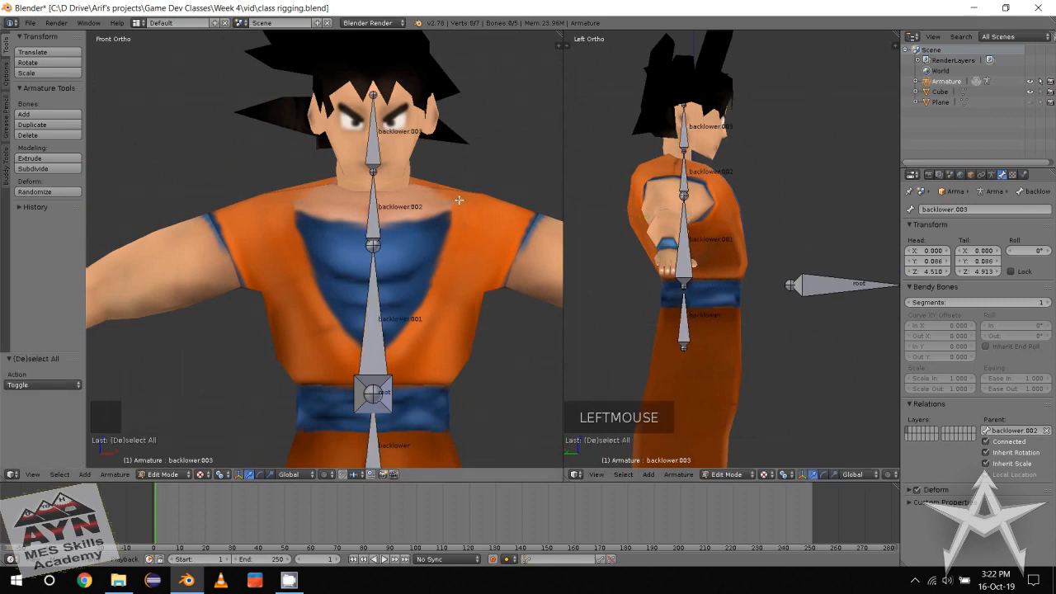
Rename the torso bone above backlower as backupper.
shift+middle_drag(459, 199, 492, 125)
scroll(472, 177, down, 2)
middle_drag(472, 160, 466, 171)
scroll(466, 171, up, 1)
middle_drag(462, 178, 448, 217)
alt+click(399, 293)
click(937, 210)
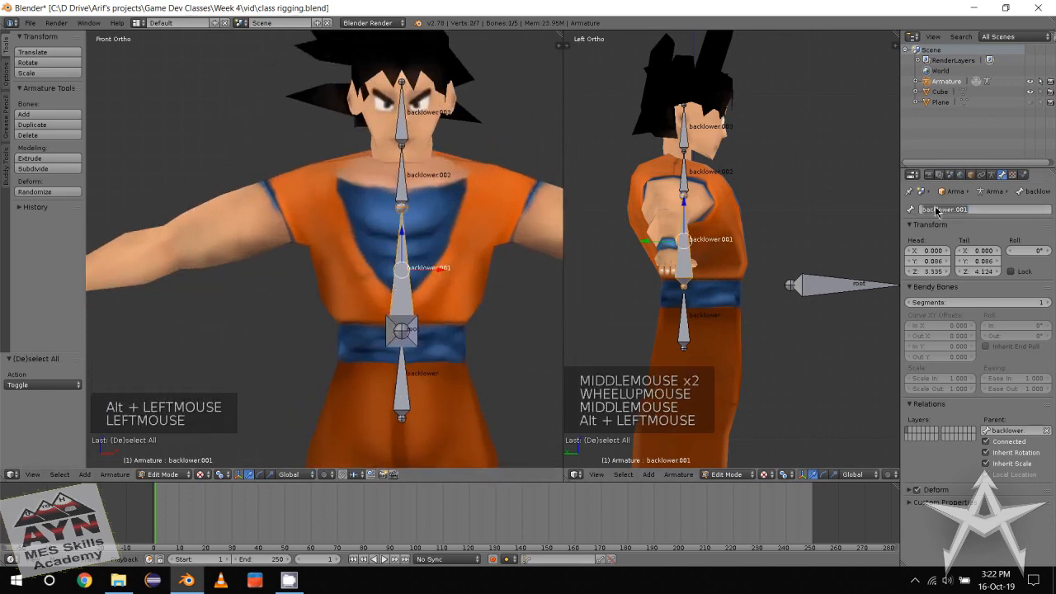
text(backupper)
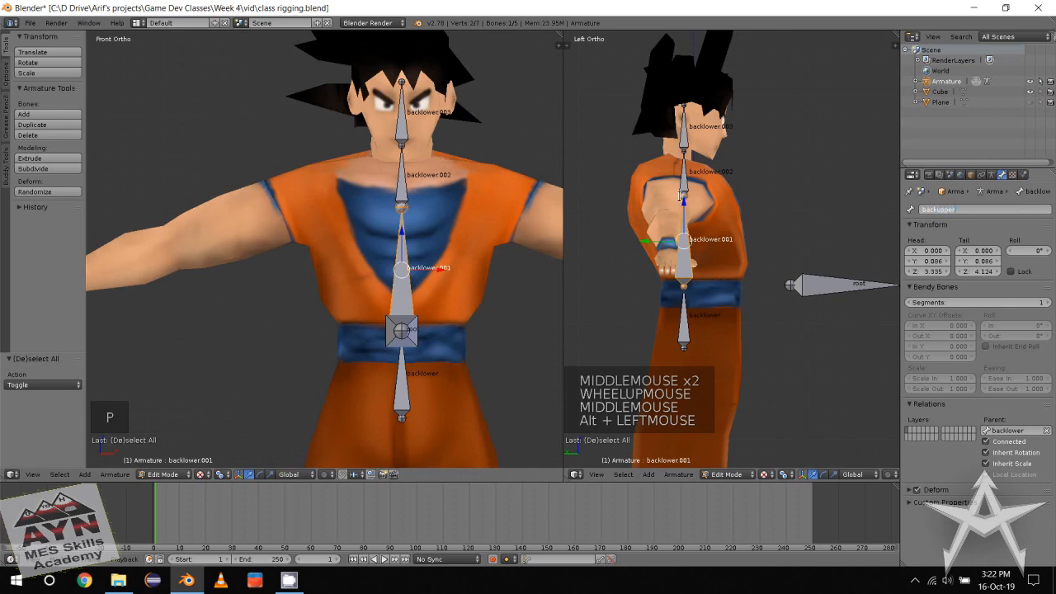
key(Return)
Rename the bone directly above backupper as neck.
alt+middle_drag(373, 207, 421, 217)
scroll(405, 219, up, 1)
middle_drag(388, 219, 363, 256)
scroll(388, 235, up, 1)
click(353, 262)
alt+click(370, 228)
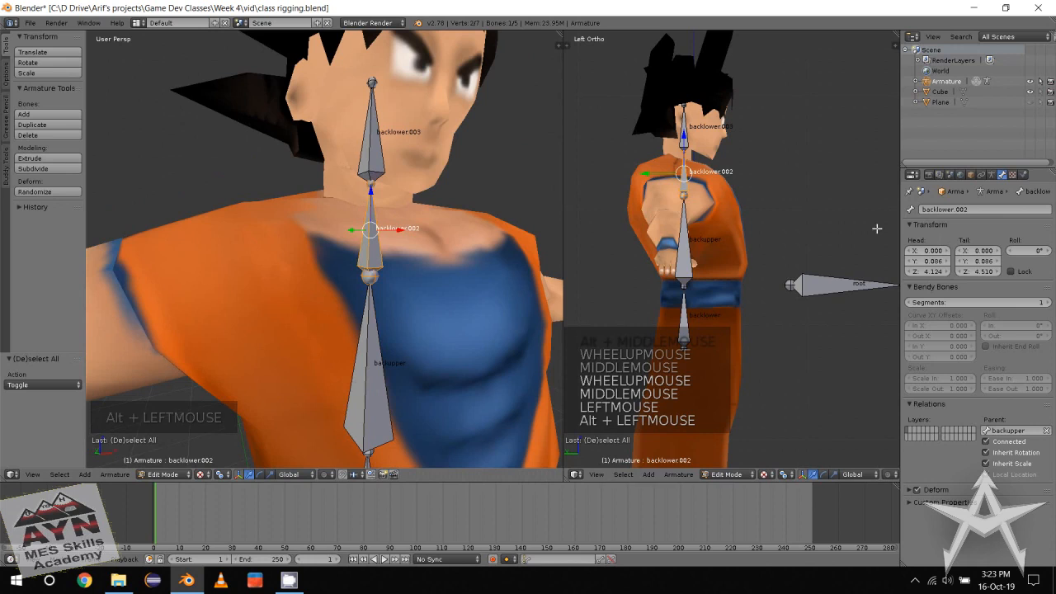
click(996, 226)
click(986, 210)
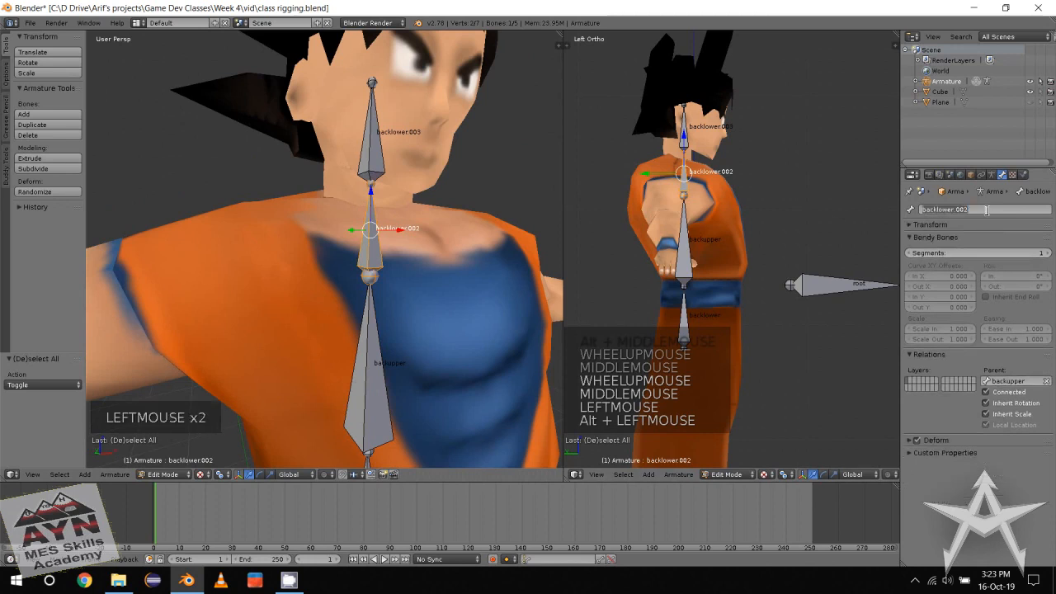
text(neck)
click(958, 224)
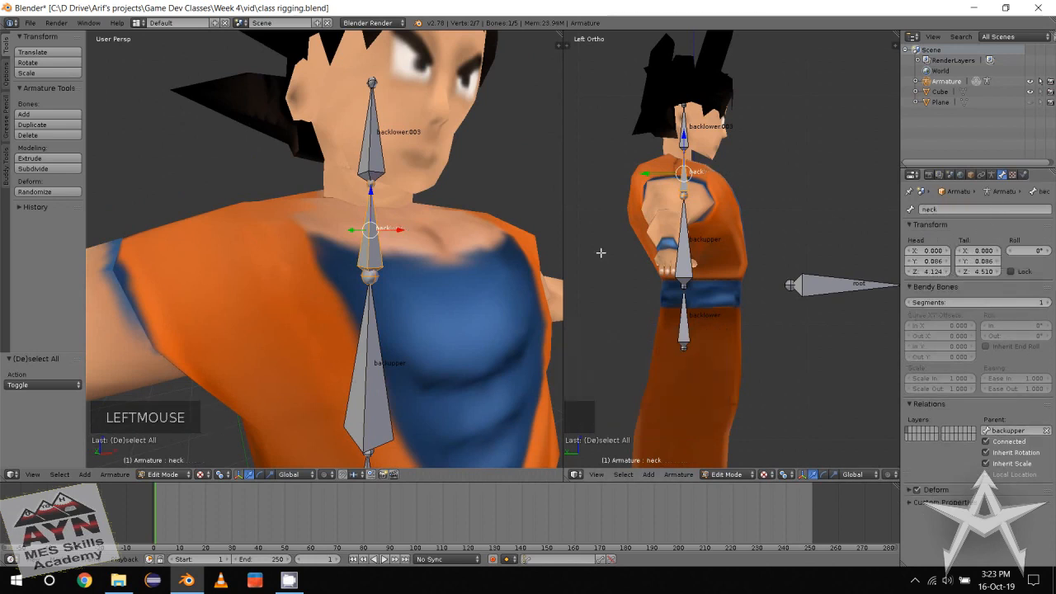
Rename the topmost bone of the spine chain as head.
middle_drag(427, 164, 380, 184)
alt+click(376, 187)
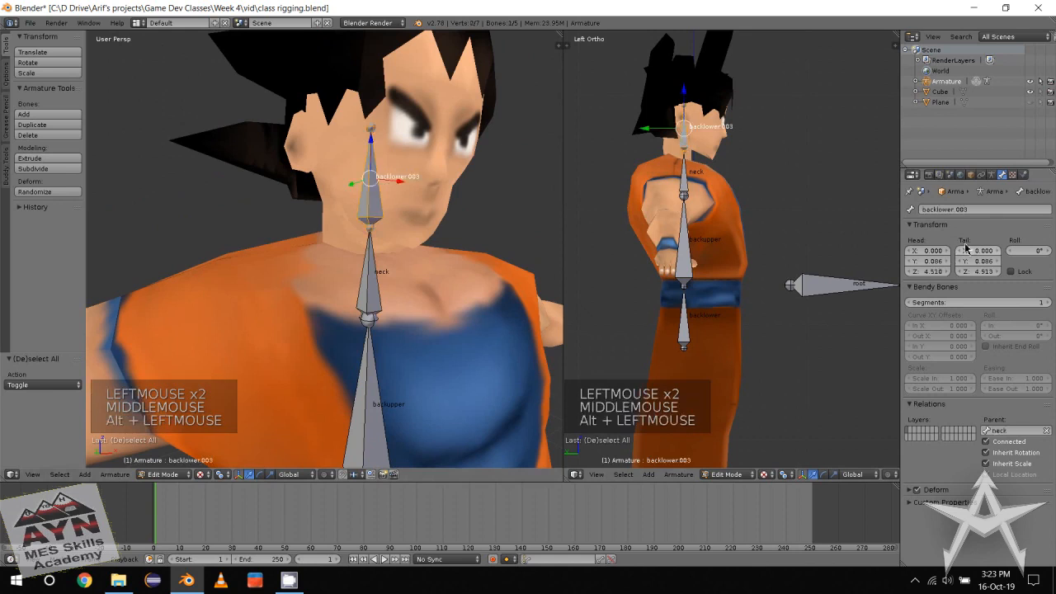
click(537, 221)
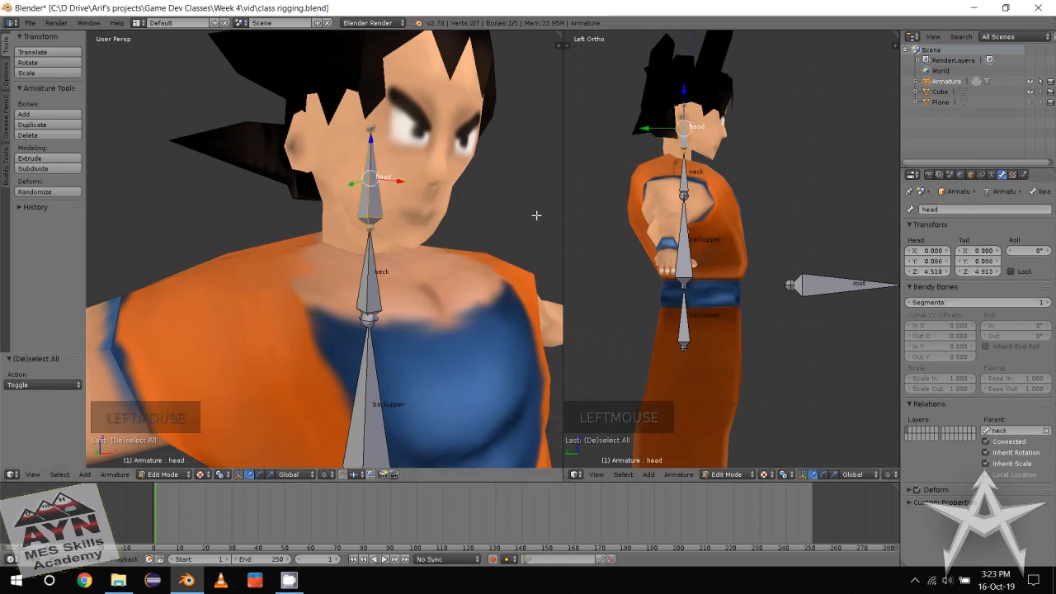
Extrude a bone in front view from the tip of backupper about 0.699 toward the character's right shoulder.
middle_drag(537, 217, 542, 217)
scroll(542, 217, down, 2)
middle_drag(542, 217, 474, 217)
middle_drag(475, 217, 414, 182)
scroll(401, 217, down, 2)
key(f)
scroll(425, 211, up, 2)
mouse_move(430, 224)
middle_down()
mouse_move(410, 239)
mouse_move(446, 240)
mouse_move(418, 241)
mouse_move(428, 244)
middle_up()
click(438, 223)
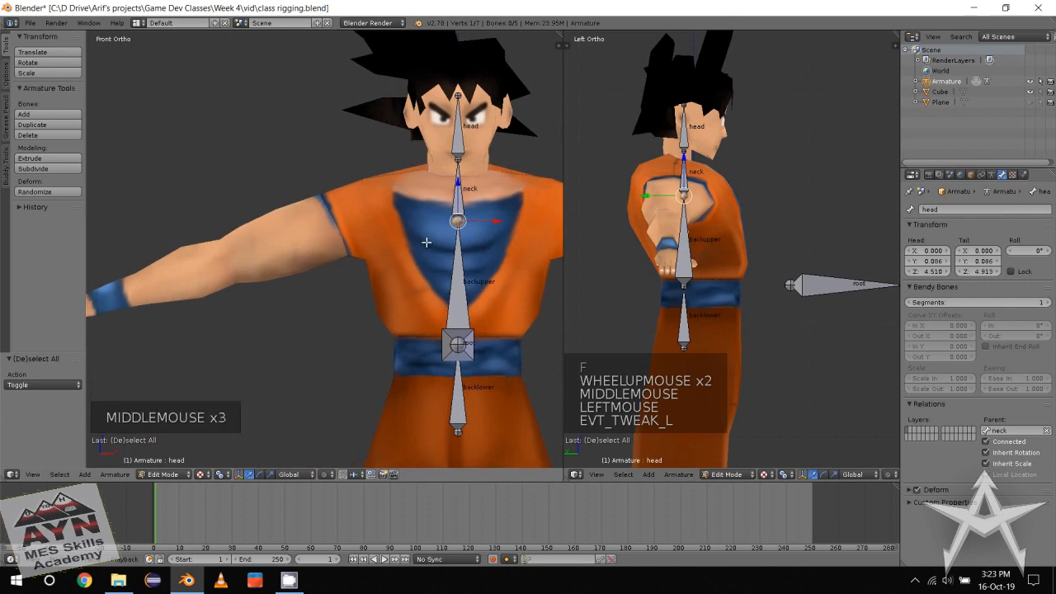
key(alt+e)
key(ctrl+alt+e)
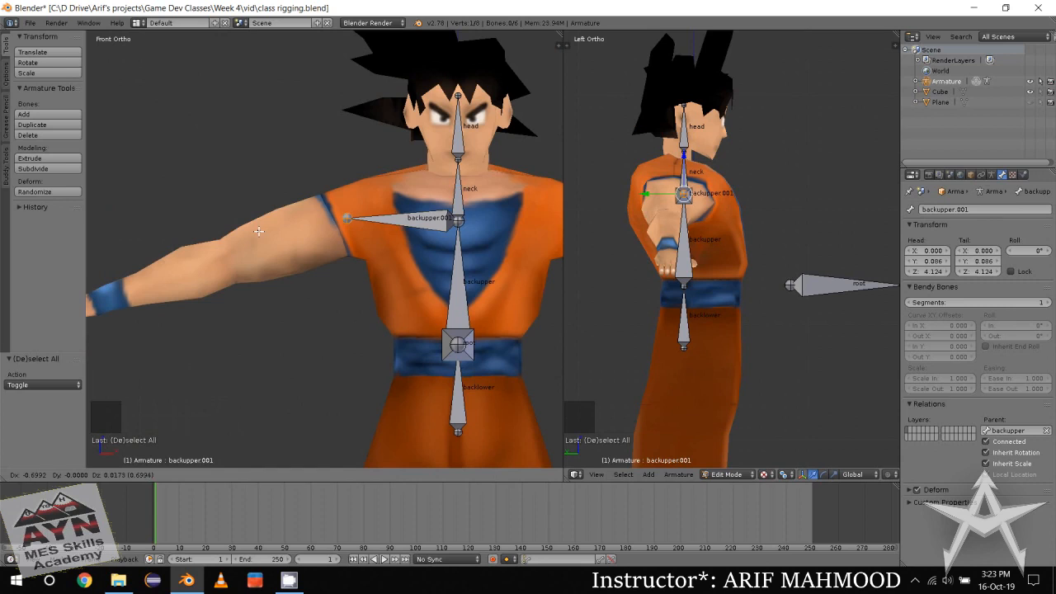
click(259, 231)
Rename the new bone between the chest and the right shoulder as shoulder_r.
middle_drag(332, 244, 309, 242)
click(378, 221)
alt+click(380, 221)
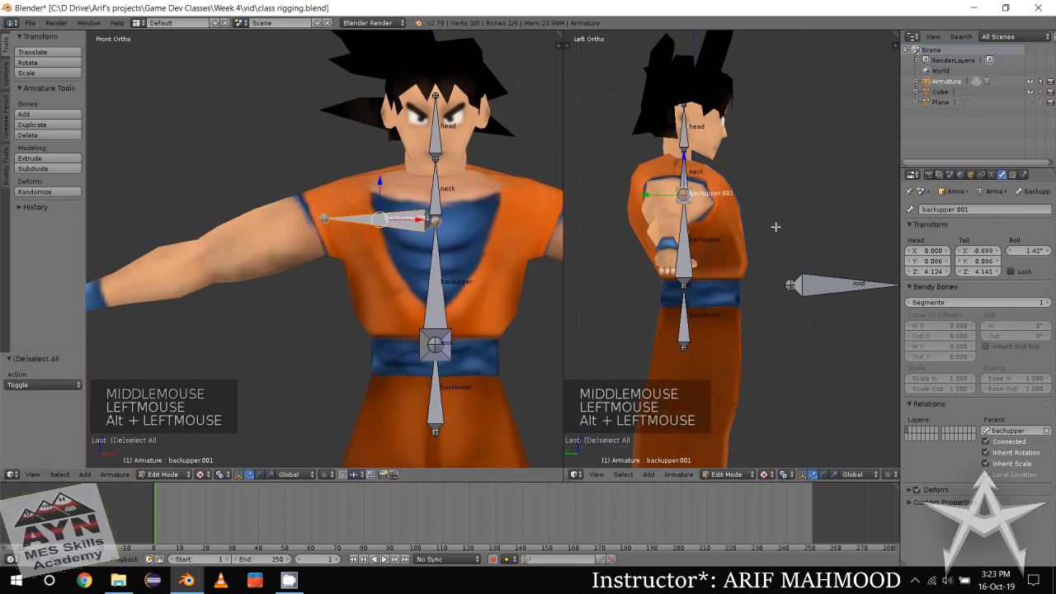
click(955, 213)
text(shoulder_r)
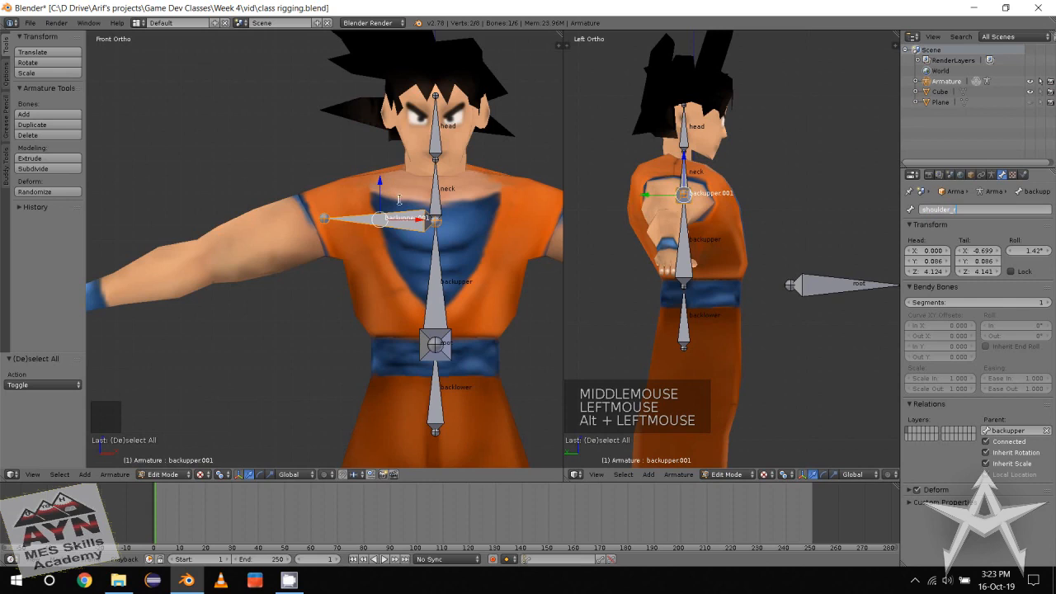
key(Return)
Extrude an upper arm bone from the tip of shoulder_r to the elbow, about -0.727 along X and -0.277 along Z.
middle_drag(376, 244, 323, 211)
scroll(356, 248, down, 1)
middle_drag(472, 225, 420, 228)
scroll(448, 239, down, 2)
scroll(356, 225, up, 3)
middle_drag(342, 217, 400, 192)
scroll(399, 191, up, 1)
middle_drag(400, 192, 404, 198)
drag(423, 142, 456, 191)
middle_drag(397, 220, 425, 206)
scroll(418, 212, down, 1)
key(ctrl+alt+e)
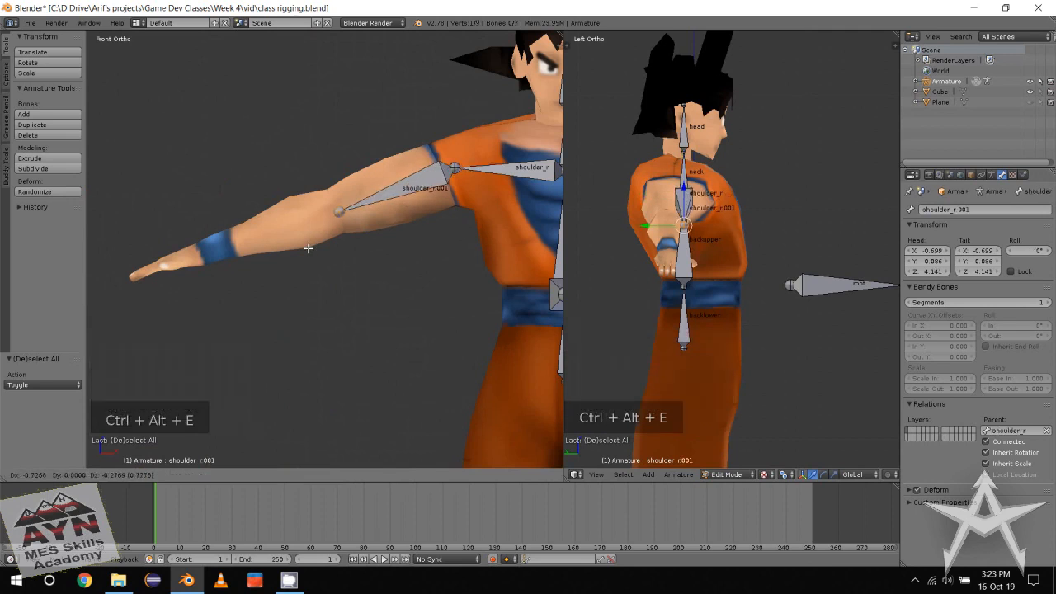
click(307, 248)
Extrude a forearm bone from the elbow to the wrist, about -0.827 along X and -0.245 along Z.
middle_drag(307, 247, 390, 233)
key(ctrl+alt+e)
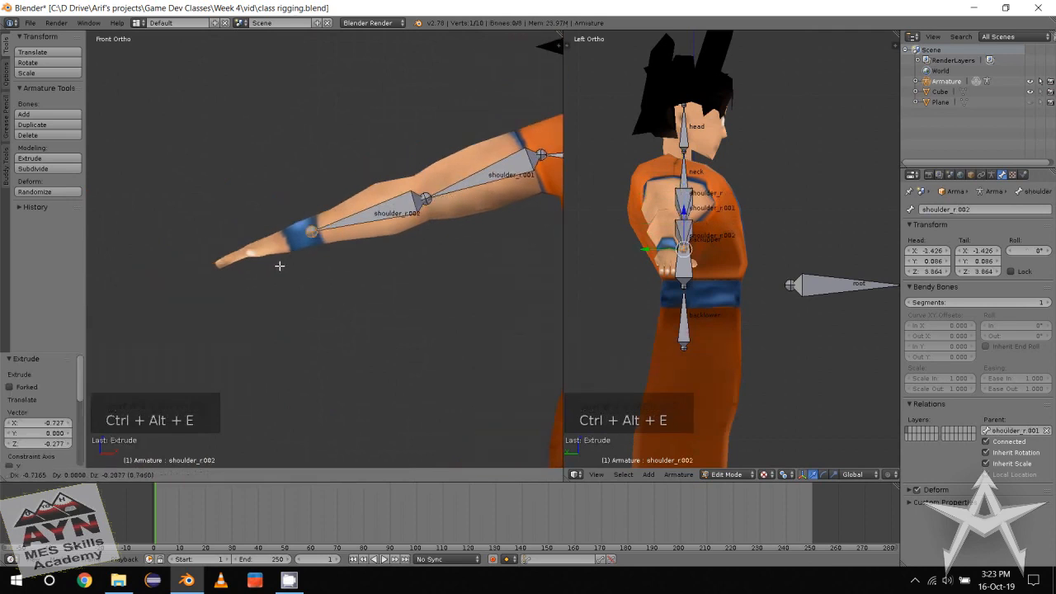
click(263, 272)
Extrude a short hand bone from the wrist into the palm, about -0.240 along X and -0.055 along Z.
middle_drag(263, 272, 270, 297)
scroll(340, 248, up, 1)
key(ctrl+alt+e)
click(321, 276)
Select the upper arm, forearm and hand bones and move them about 0.144 along Y into the arm mesh.
scroll(379, 322, up, 1)
scroll(289, 311, down, 2)
middle_drag(270, 297, 209, 318)
scroll(210, 319, down, 1)
middle_drag(210, 319, 197, 274)
drag(203, 161, 466, 296)
alt+middle_drag(466, 296, 404, 280)
drag(343, 218, 357, 207)
scroll(314, 300, up, 2)
Deselect everything, select the right elbow joint and move it about 0.036 along Y.
middle_drag(314, 299, 277, 297)
click(302, 295)
key(a)
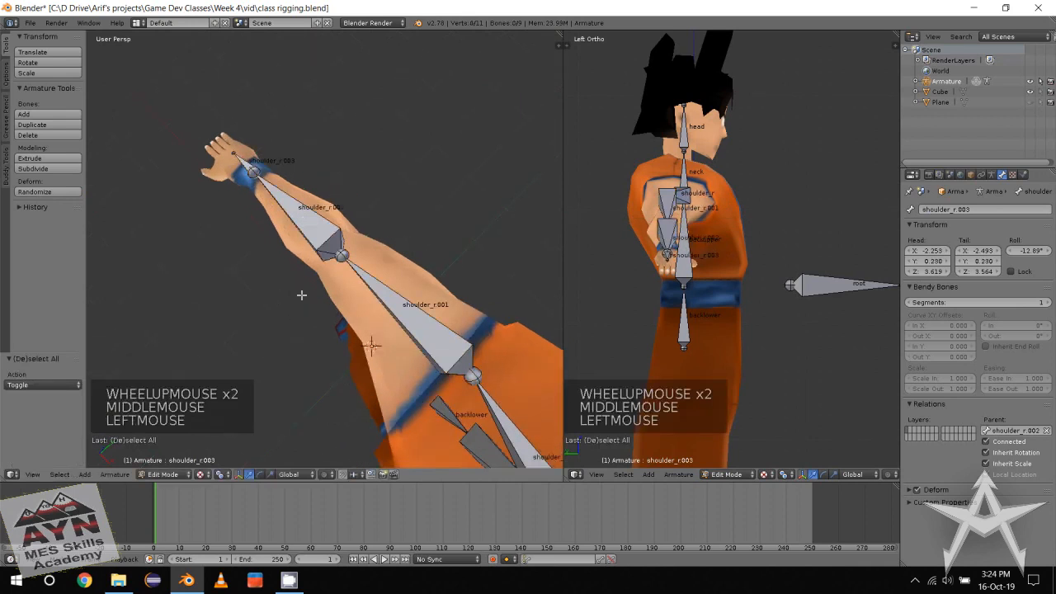
middle_drag(356, 269, 341, 264)
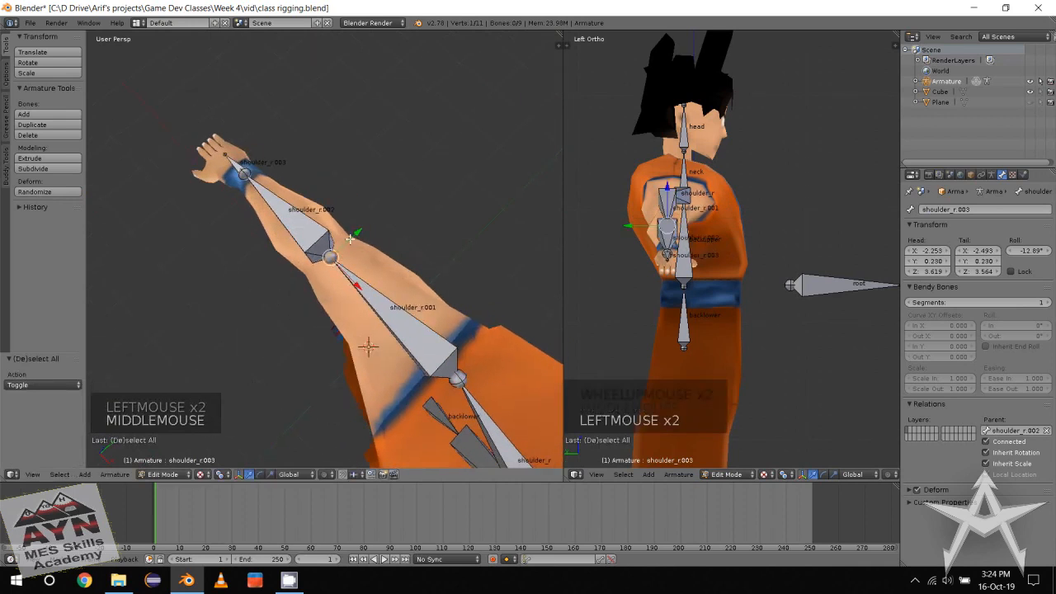
drag(351, 239, 358, 236)
Rename the right upper arm bone as armupper_r.
alt+middle_drag(235, 324, 301, 299)
alt+middle_drag(302, 299, 383, 248)
scroll(363, 260, up, 1)
alt+middle_drag(291, 280, 338, 326)
scroll(328, 278, up, 2)
scroll(332, 279, up, 2)
click(337, 282)
scroll(350, 313, down, 4)
scroll(354, 346, down, 1)
alt+middle_drag(337, 326, 323, 307)
scroll(321, 305, down, 1)
alt+click(319, 283)
click(988, 209)
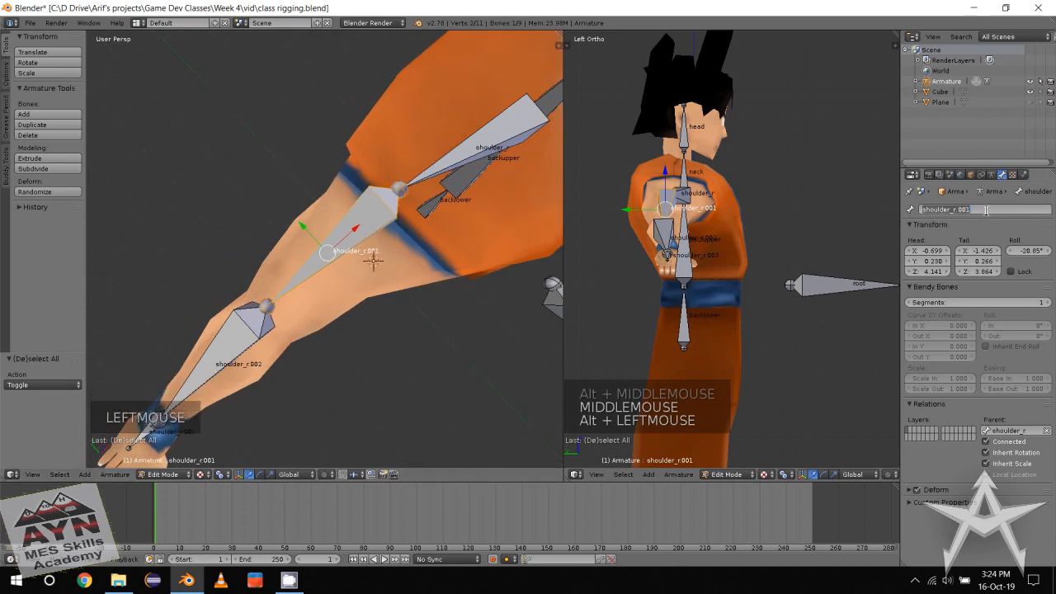
text(arm)
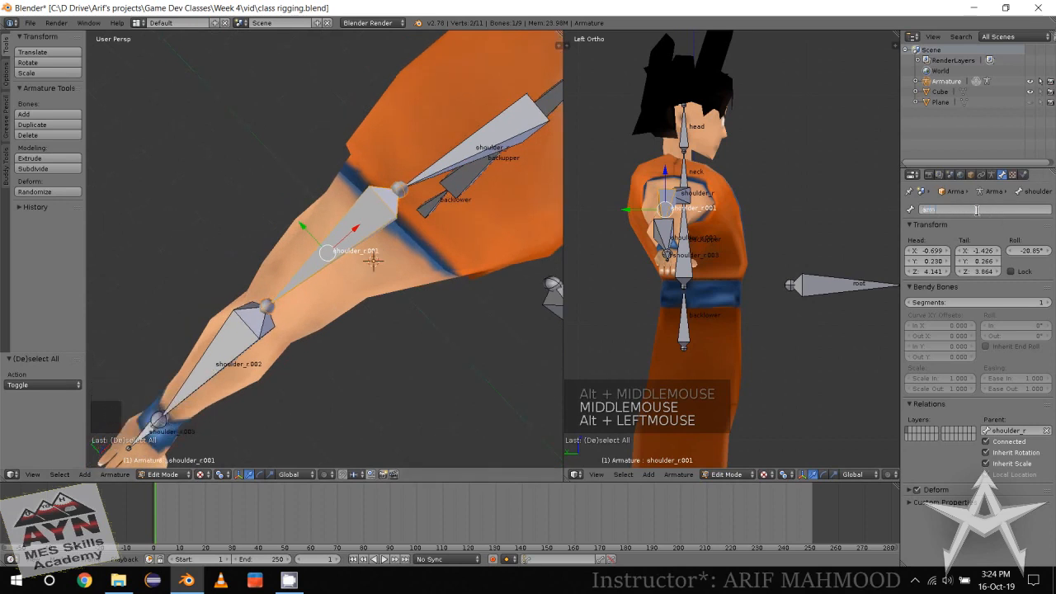
text(upper_r)
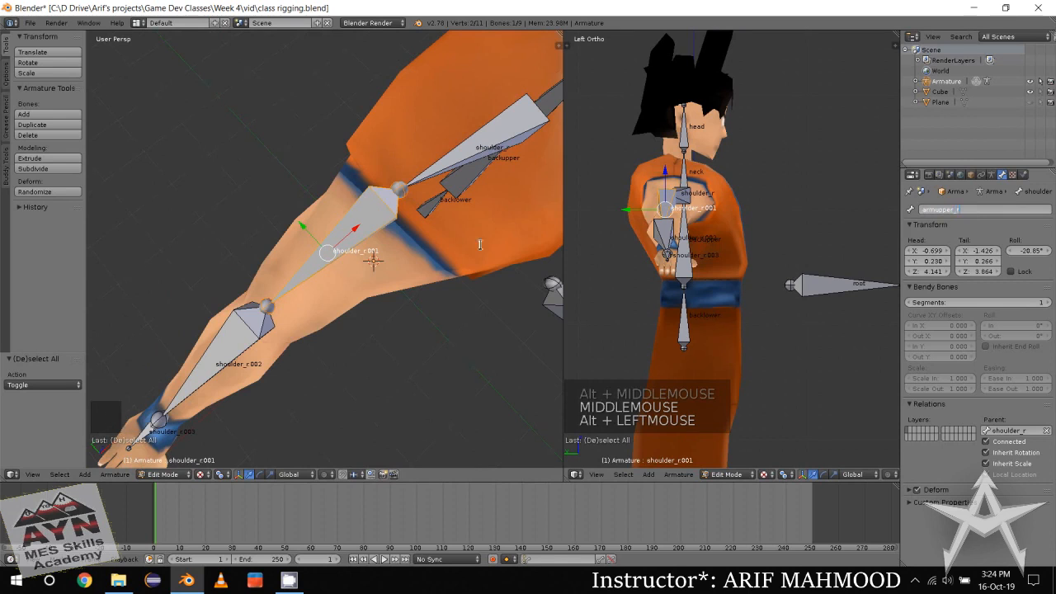
click(391, 317)
Rename the right forearm bone as armlower_r.
middle_drag(389, 319, 397, 305)
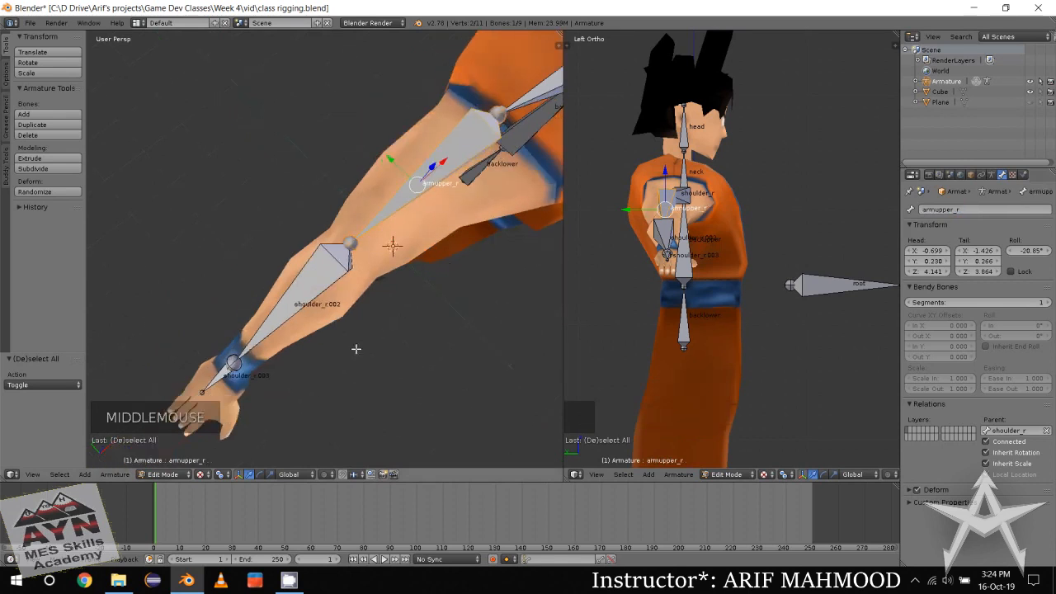
click(318, 298)
alt+click(313, 296)
click(982, 212)
text(arm)
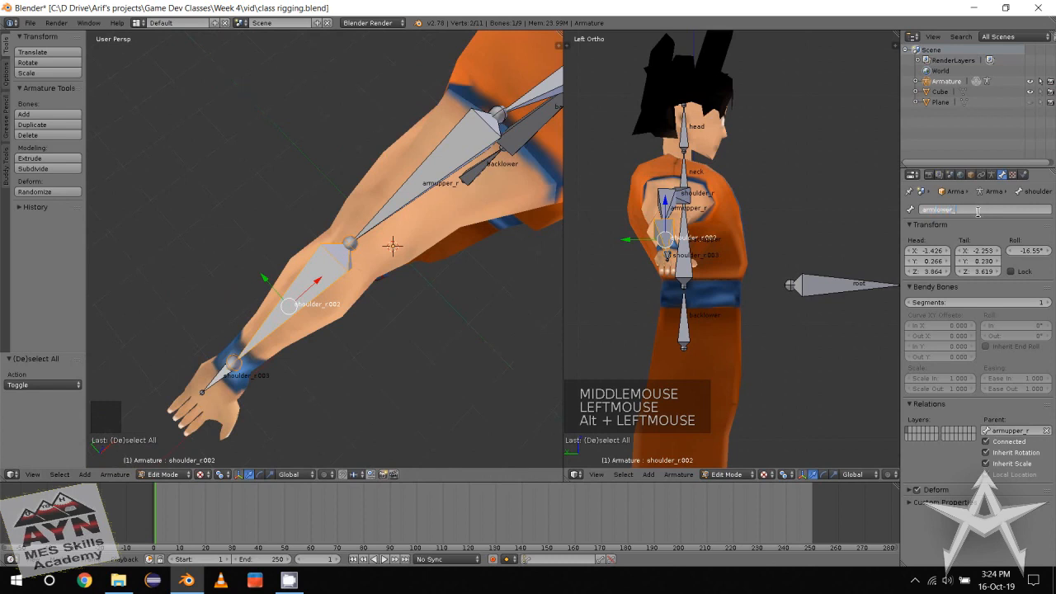
Rename the right hand bone as handpalm_r.
alt+middle_click(396, 247)
scroll(396, 247, down, 1)
middle_drag(396, 247, 454, 221)
alt+middle_click(441, 261)
scroll(446, 248, up, 3)
click(413, 304)
alt+click(388, 334)
click(381, 339)
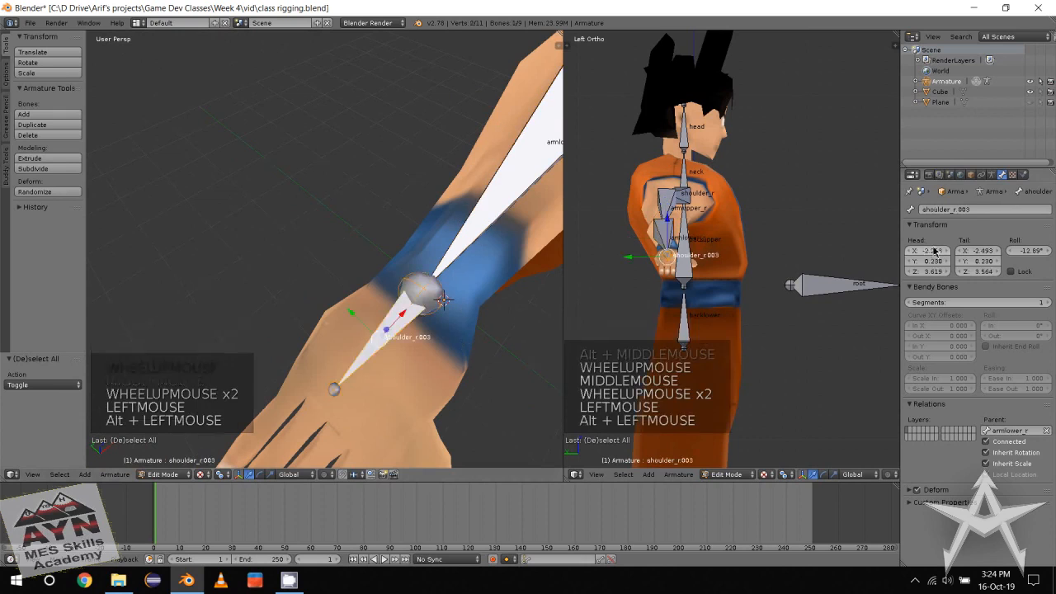
double_click(970, 209)
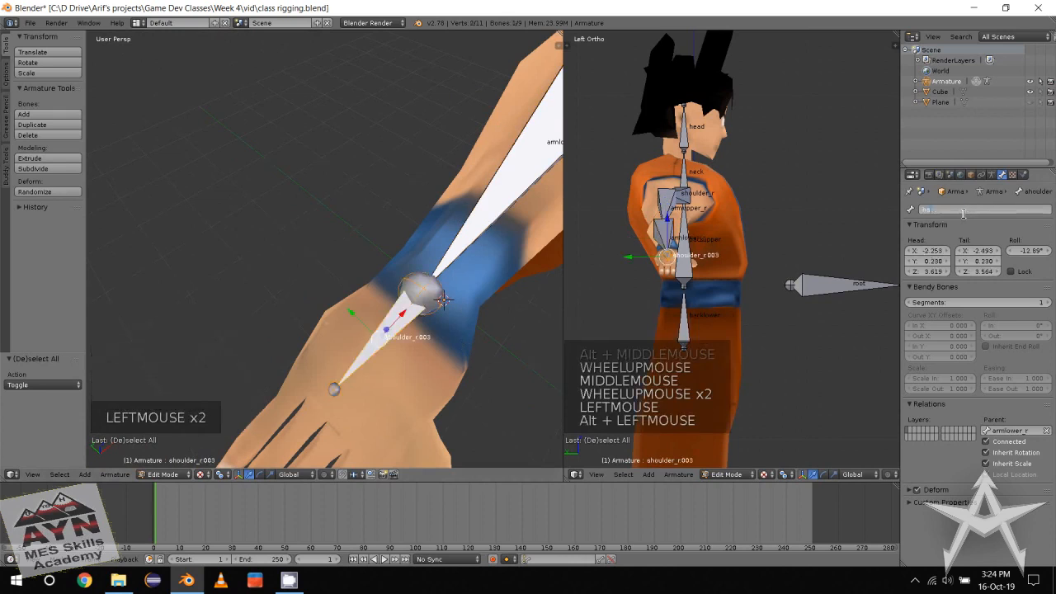
text(handpalm_r)
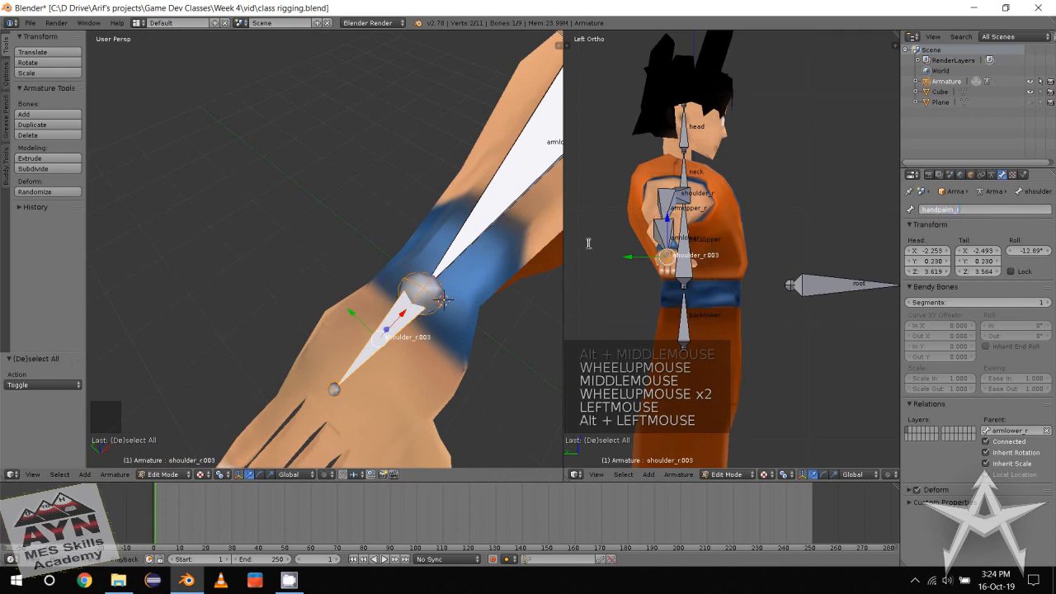
key(Return)
Duplicate the handpalm_r bone and move the copy toward the thumb by about -0.047 X, -0.161 Y and -0.090 Z.
middle_drag(363, 214, 392, 194)
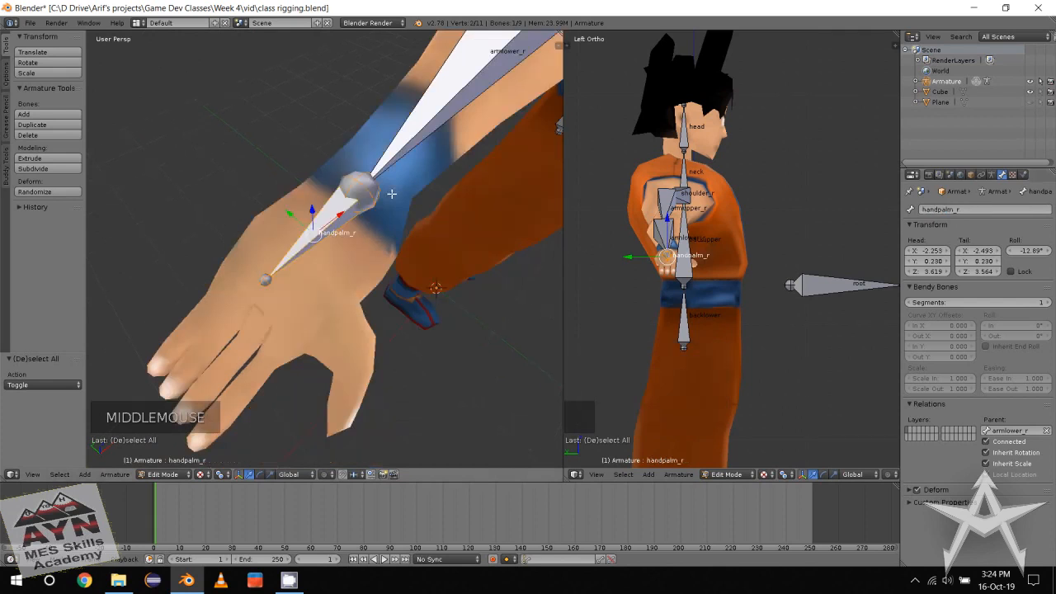
alt+middle_click(405, 252)
middle_drag(405, 272, 378, 273)
alt+middle_click(381, 271)
alt+middle_click(382, 281)
click(364, 271)
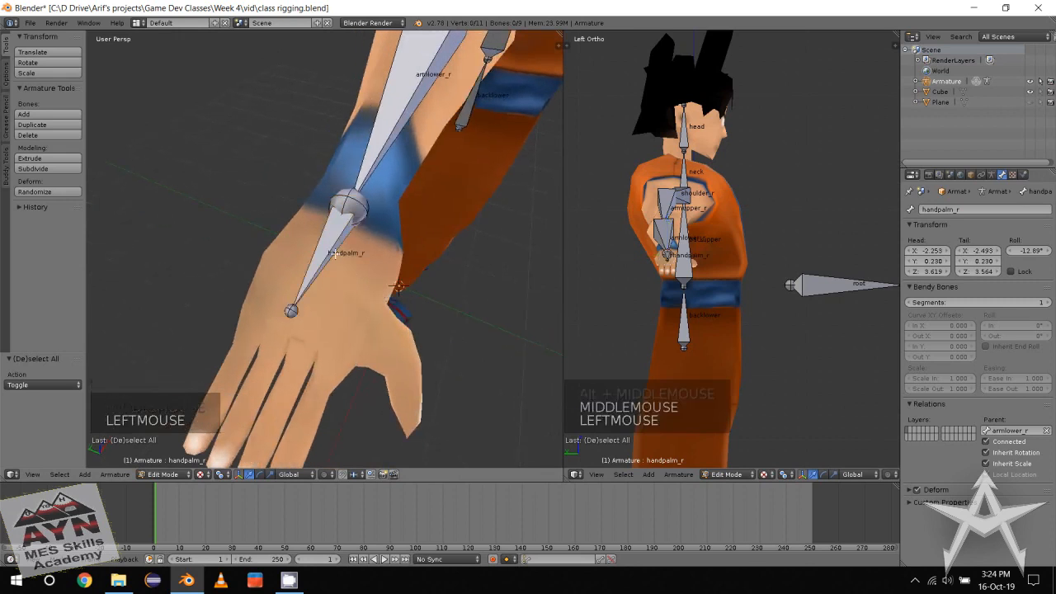
alt+drag(363, 271, 346, 268)
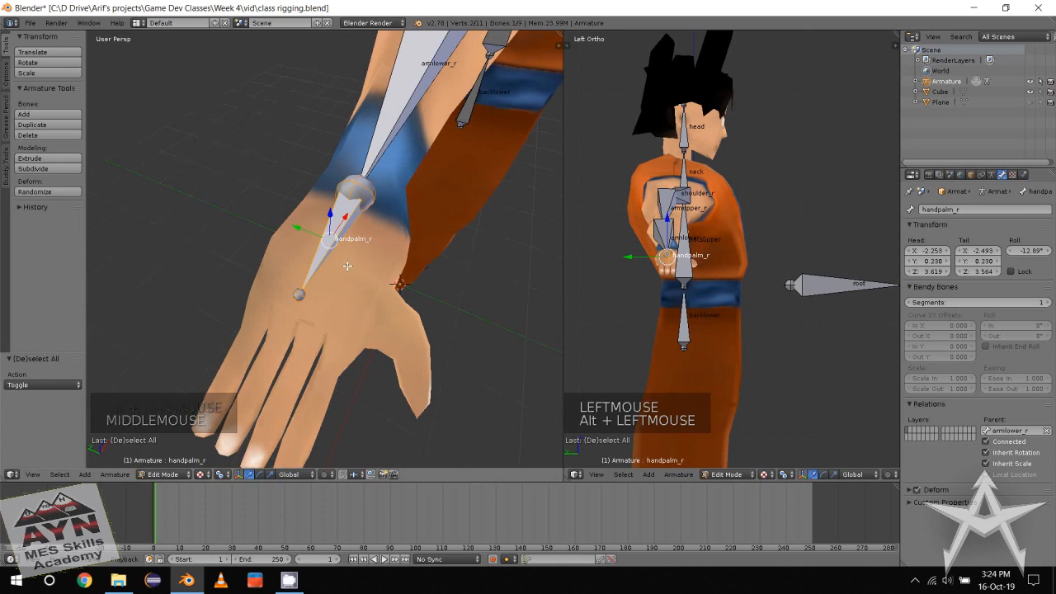
key(t)
key(shift+d)
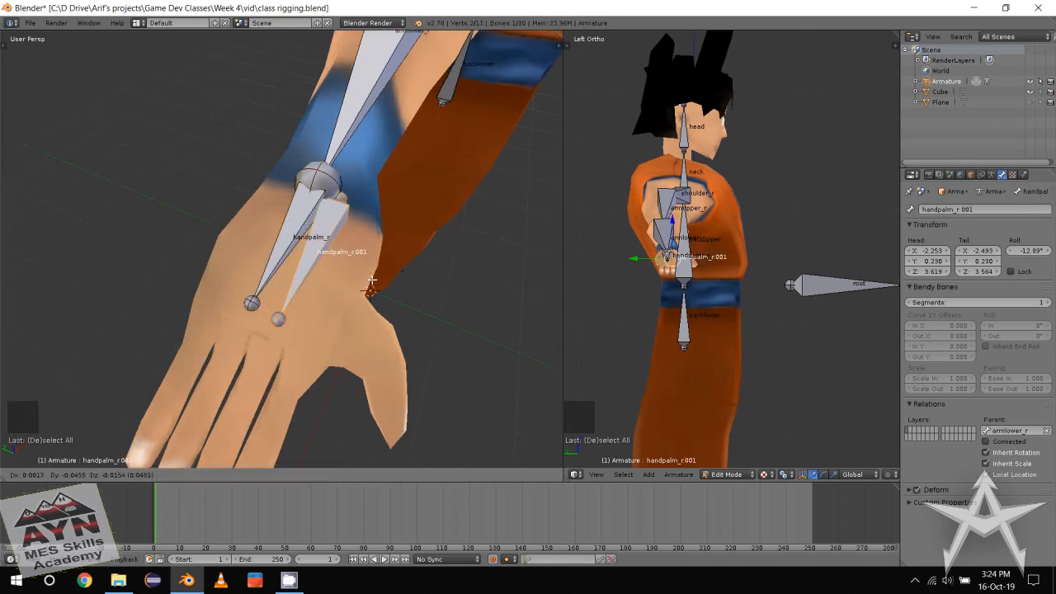
click(415, 345)
Rotate the duplicated thumb bone about 22.4° around the global Z axis.
key(t)
middle_drag(415, 344, 396, 297)
alt+middle_click(402, 305)
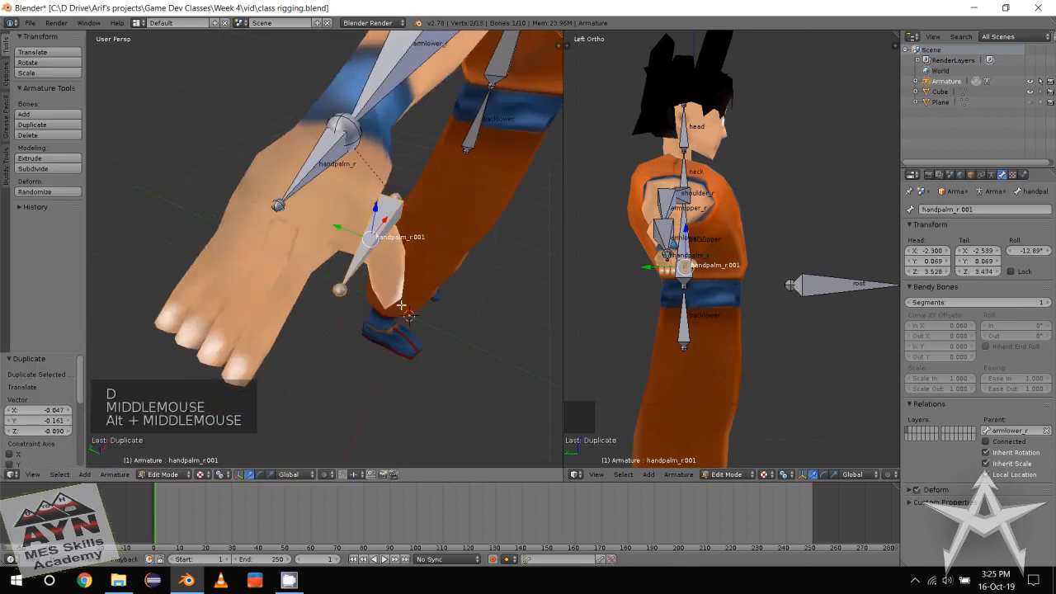
key(e)
key(e)
drag(372, 299, 392, 285)
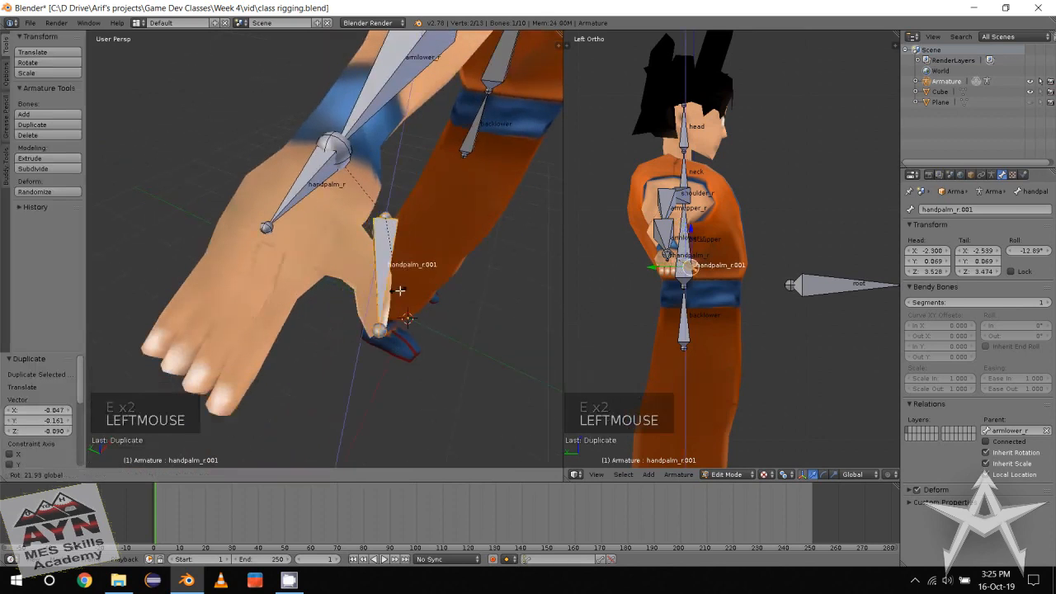
alt+middle_click(377, 295)
middle_drag(377, 295, 418, 286)
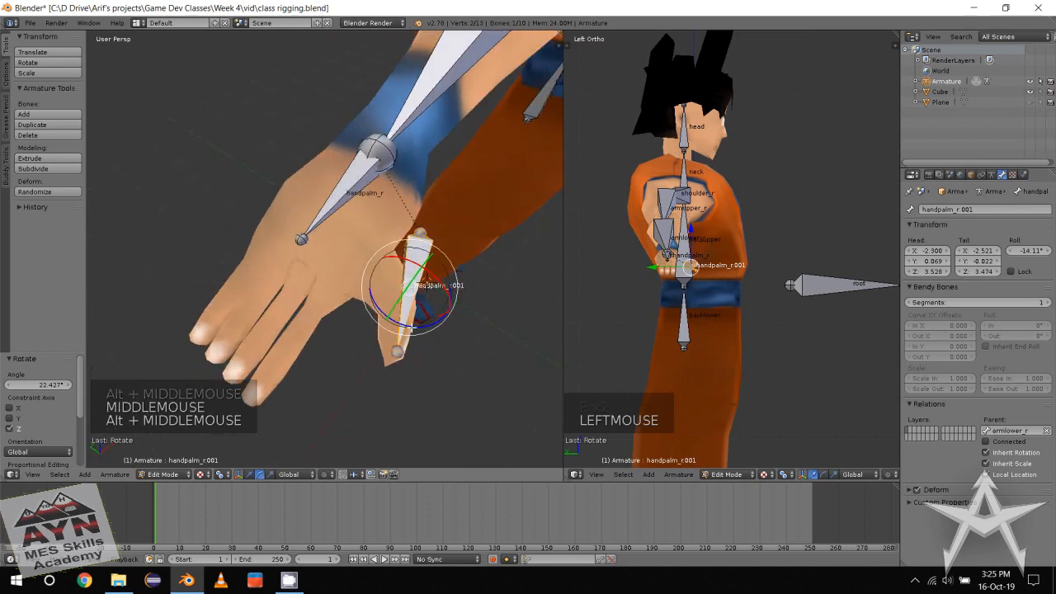
Rotate the thumb bone further around Z and move it by about -0.099 X, 0.031 Y and -0.038 Z.
mouse_move(412, 328)
mouse_down()
mouse_move(463, 311)
mouse_move(401, 321)
mouse_up()
key(w)
key(w)
key(w)
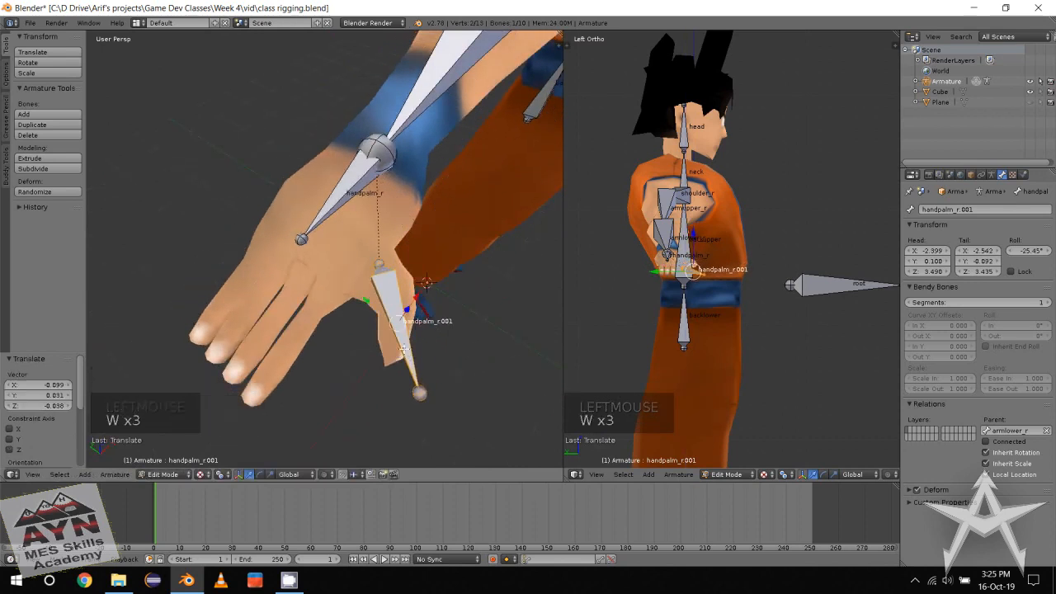
Move the thumb bone up about 0.052 along Z.
alt+middle_drag(403, 350, 379, 321)
drag(346, 214, 348, 189)
alt+middle_drag(350, 187, 364, 198)
scroll(372, 182, up, 1)
middle_drag(375, 153, 408, 183)
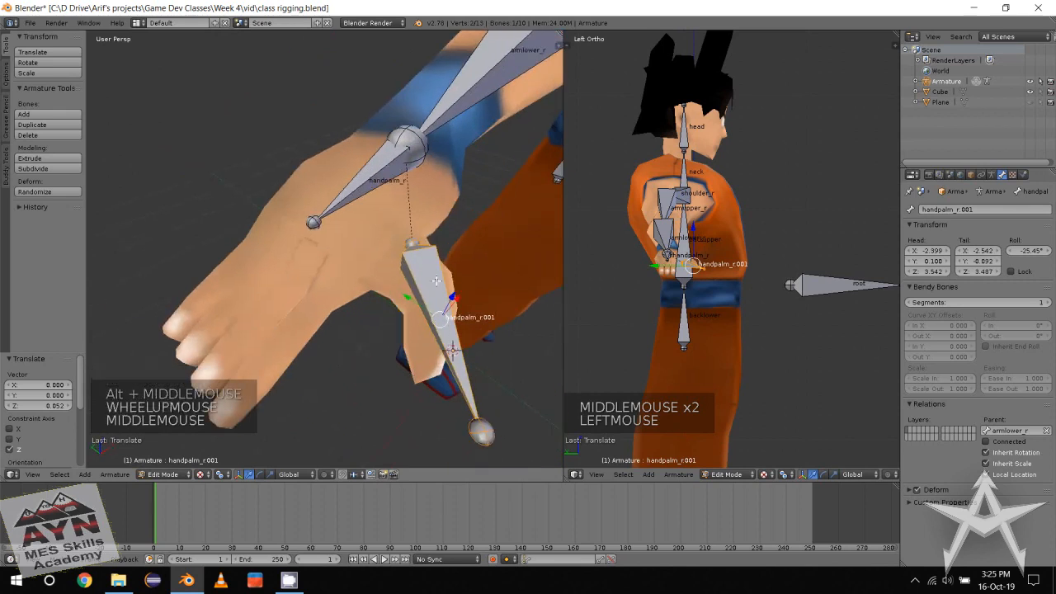
Select the thumb bone's tip and move it into the thumb by about 0.070 X, 0.103 Y and 0.048 Z.
middle_drag(436, 280, 313, 258)
click(367, 294)
key(w)
key(shift+z)
click(324, 266)
key(z)
scroll(381, 321, down, 3)
drag(324, 216, 325, 175)
Select the thumb bone's base joint and move it about 0.018 up along Z and -0.007 along X.
alt+middle_drag(325, 194, 311, 256)
click(360, 217)
drag(361, 200, 363, 185)
alt+middle_drag(306, 271, 446, 338)
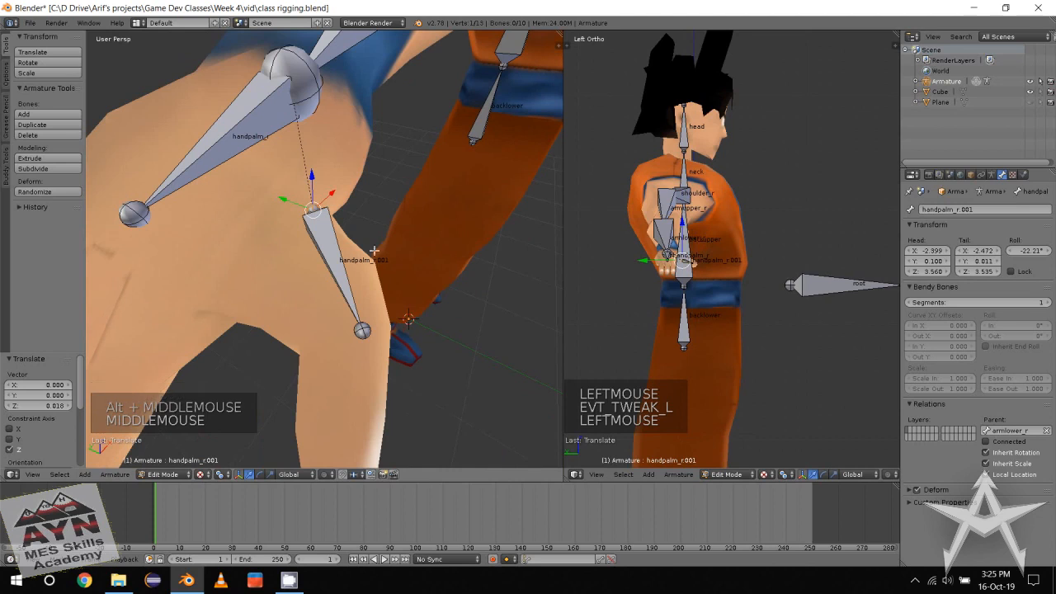
drag(335, 196, 329, 200)
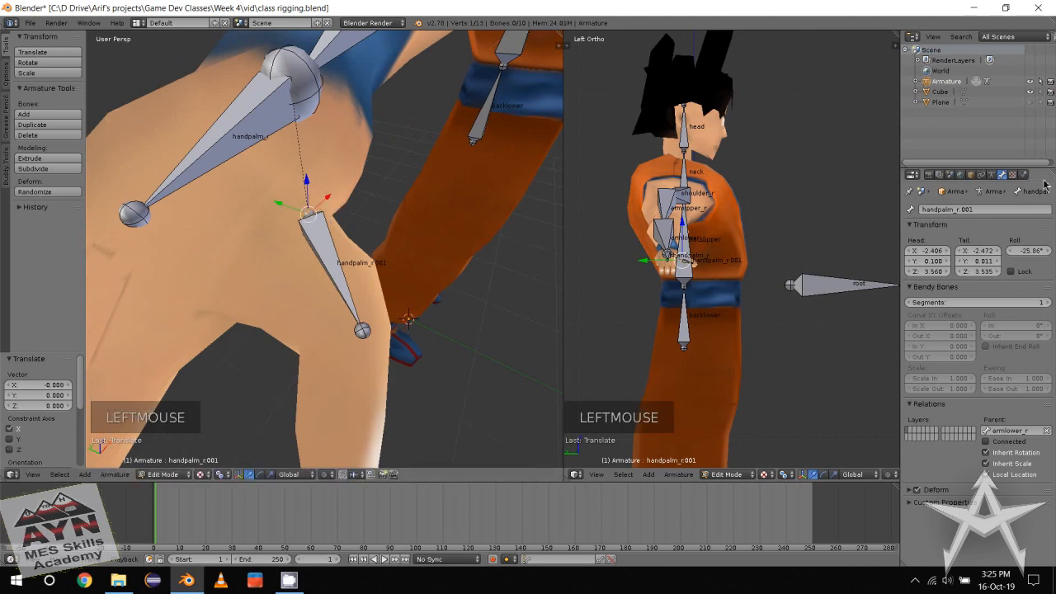
Turn off X-Ray in the armature's display settings.
click(994, 177)
click(1001, 352)
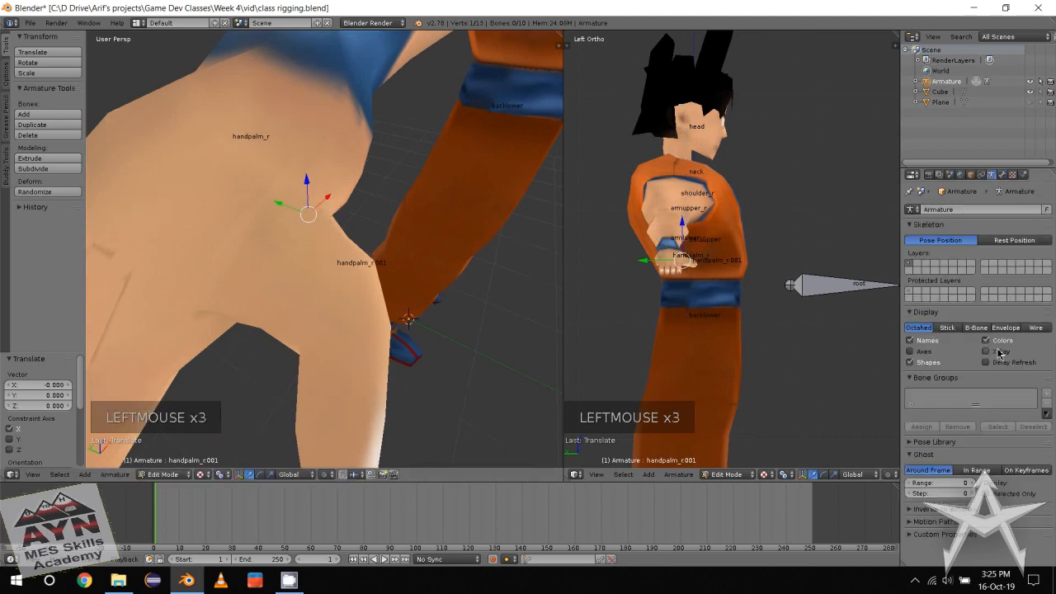
alt+middle_click(370, 321)
alt+middle_click(356, 250)
scroll(415, 264, up, 2)
middle_drag(411, 262, 432, 275)
scroll(432, 276, down, 1)
alt+middle_click(337, 233)
drag(352, 192, 353, 254)
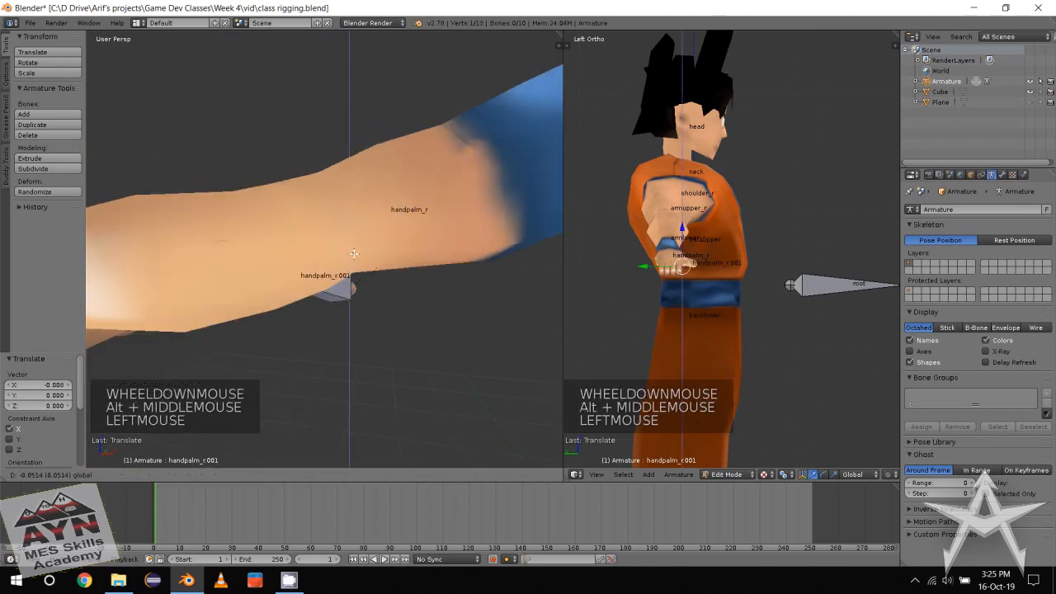
Turn X-Ray back on in the armature's display settings.
click(987, 351)
alt+middle_click(410, 294)
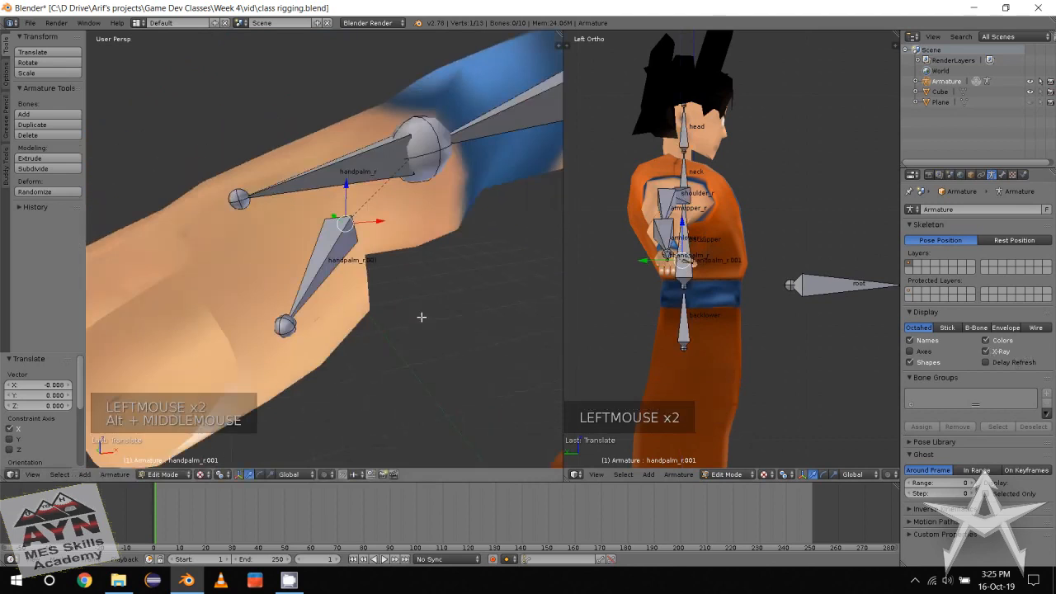
alt+middle_click(421, 317)
middle_drag(422, 317, 354, 262)
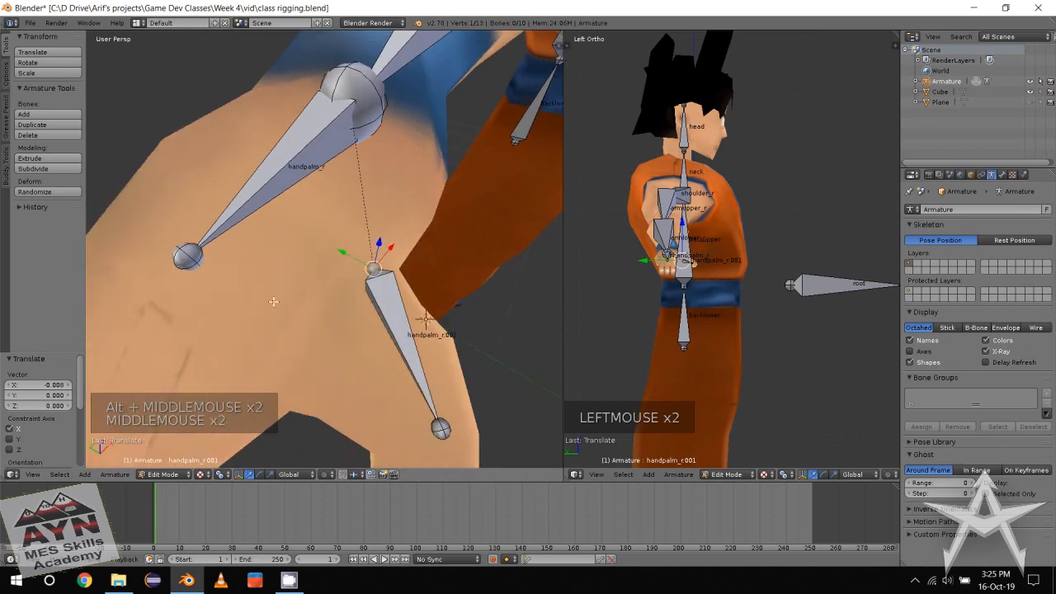
Select the whole thumb bone and clear its parent.
key(a)
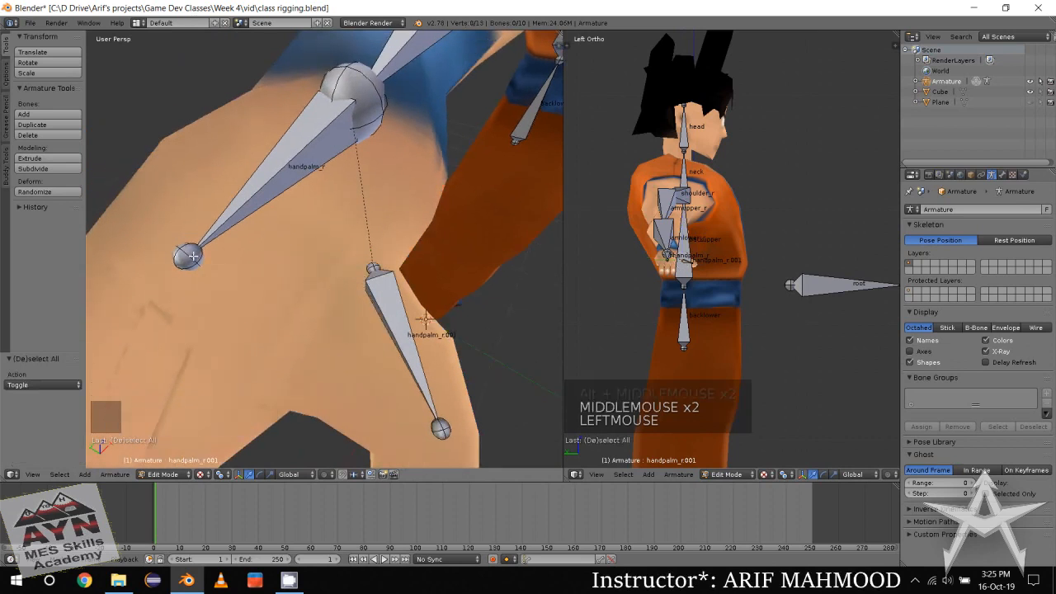
alt+click(393, 315)
click(388, 312)
alt+click(385, 312)
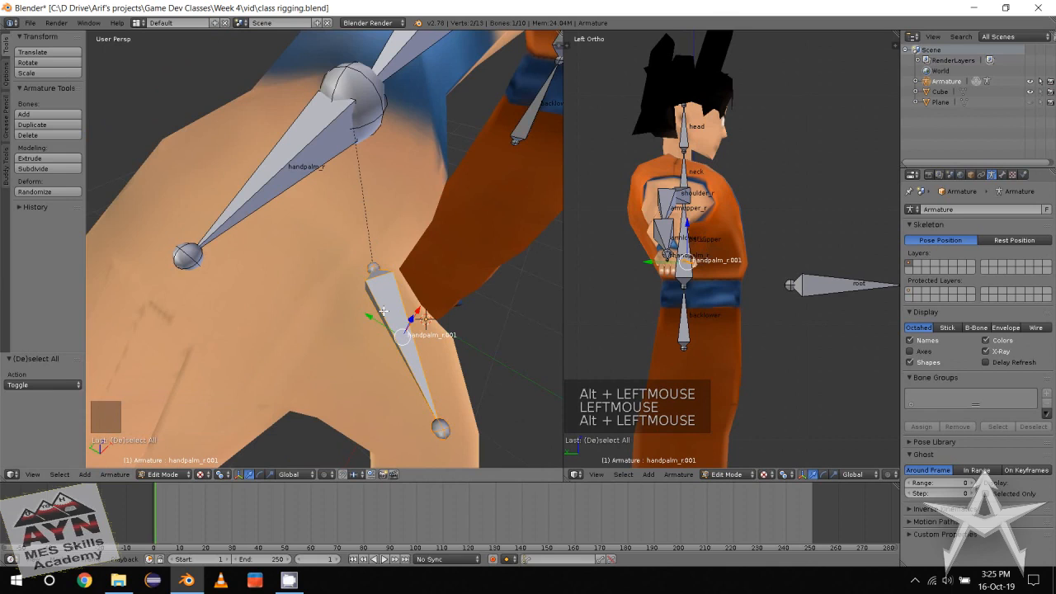
key(alt+p)
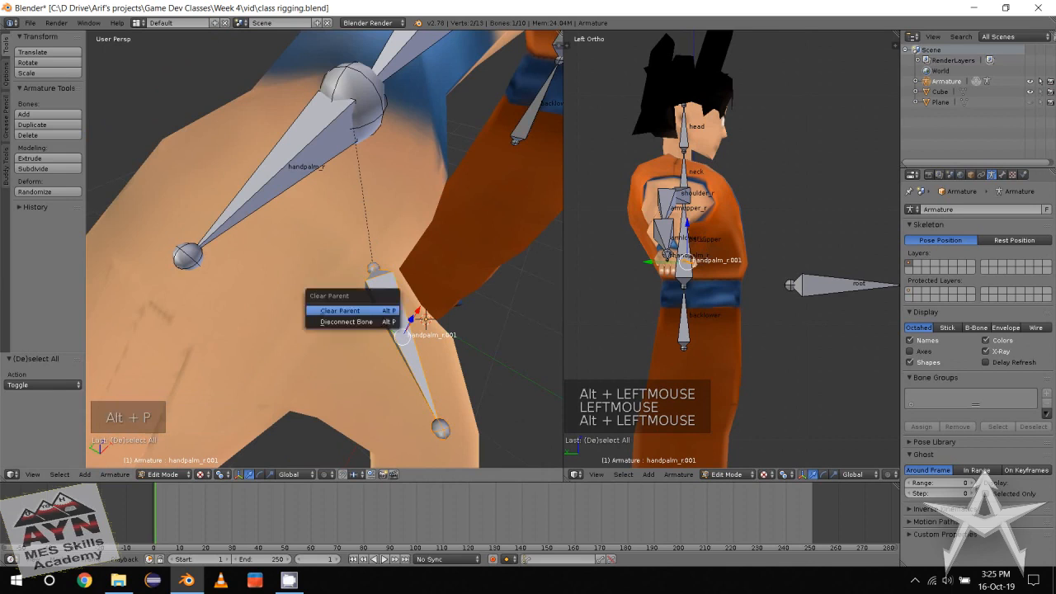
click(347, 311)
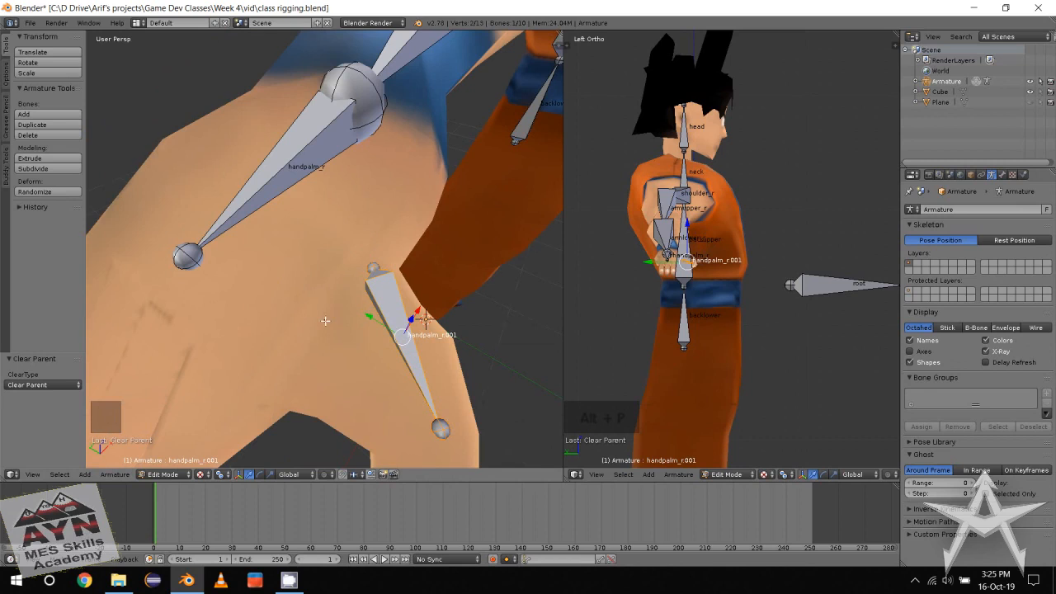
Parent the thumb bone to the handpalm_r bone with Keep Offset.
middle_drag(325, 321, 248, 305)
click(193, 291)
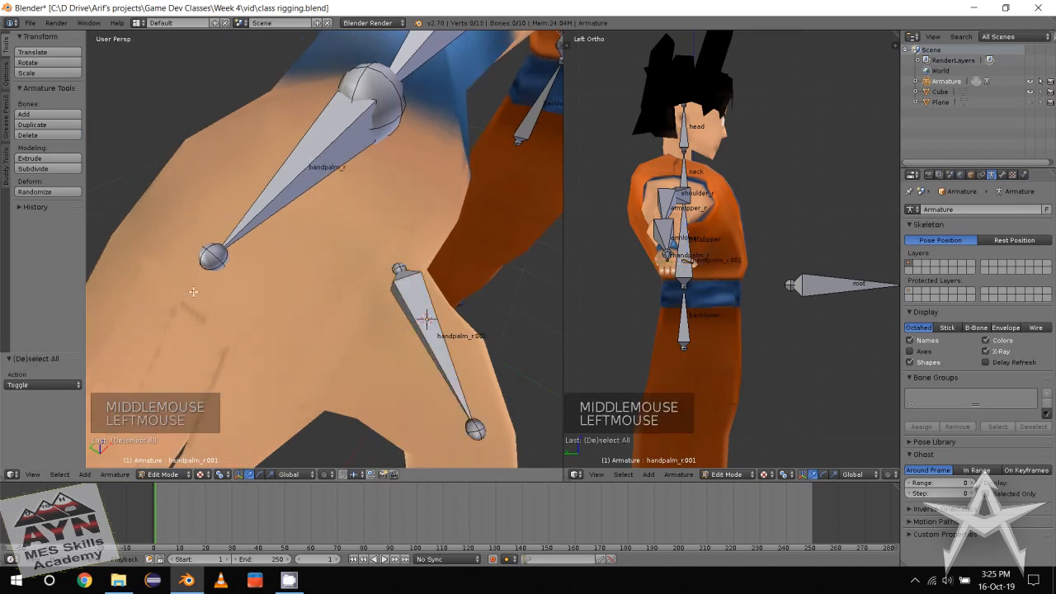
alt+click(412, 305)
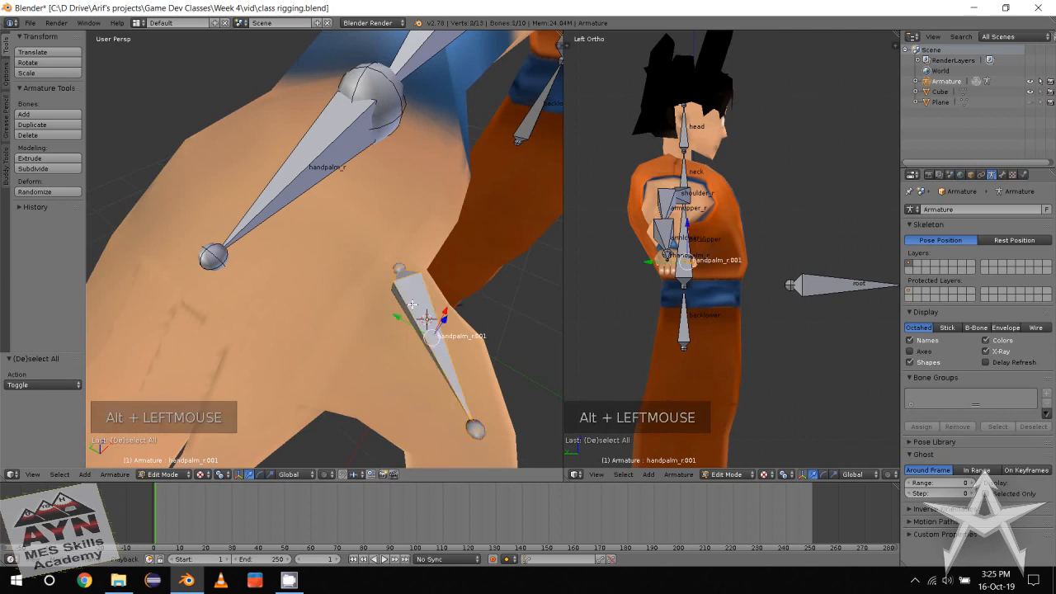
alt+shift+click(304, 181)
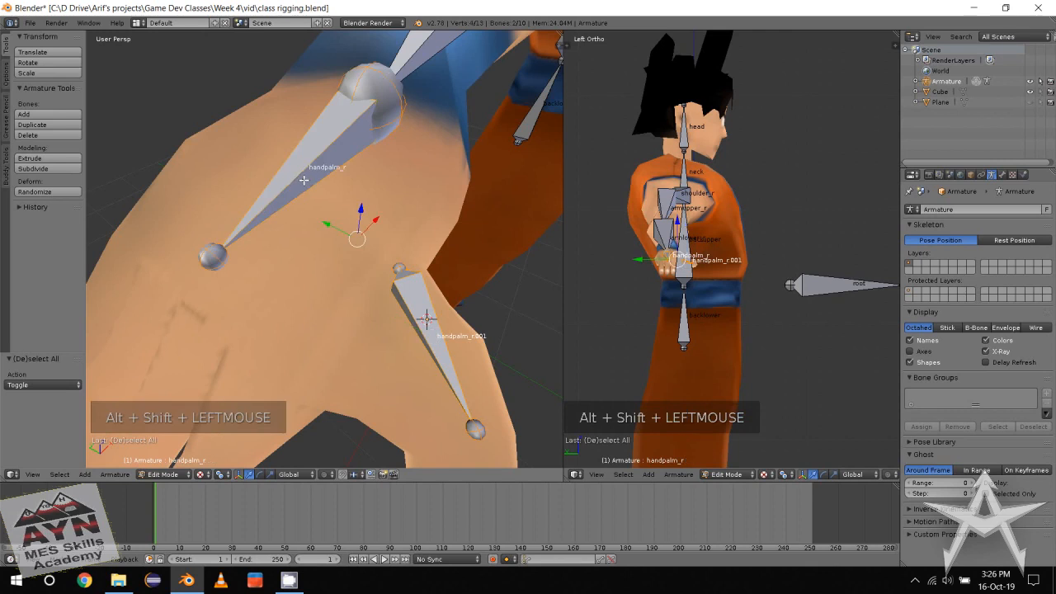
middle_drag(304, 180, 314, 178)
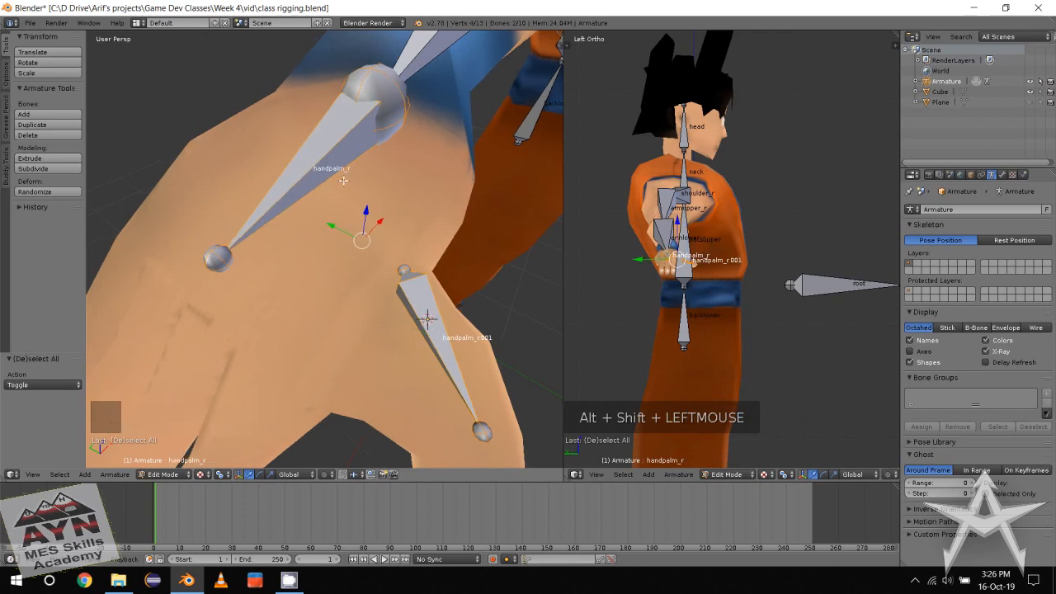
key(ctrl+p)
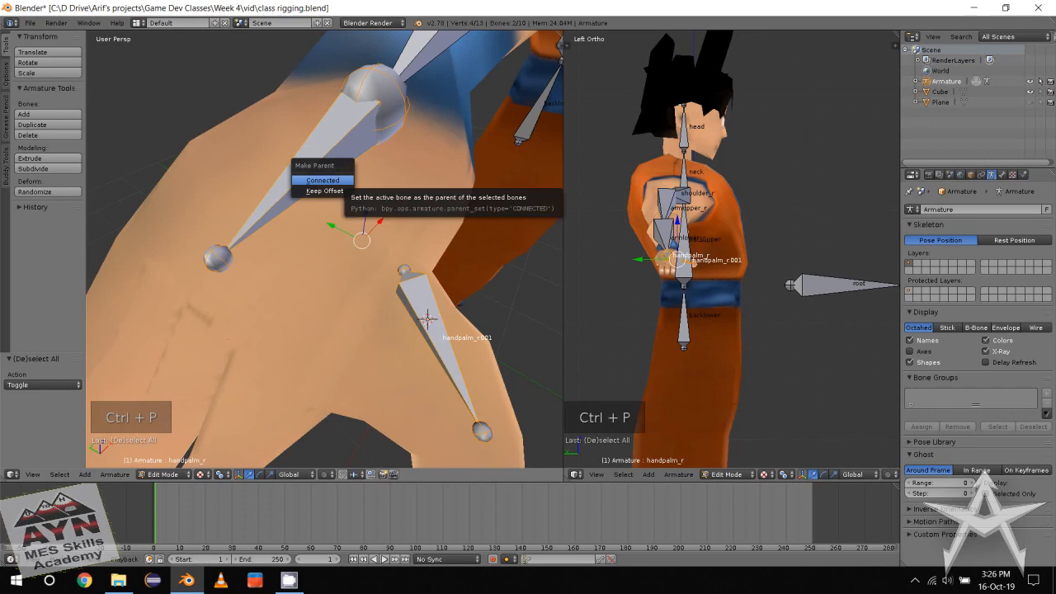
click(339, 192)
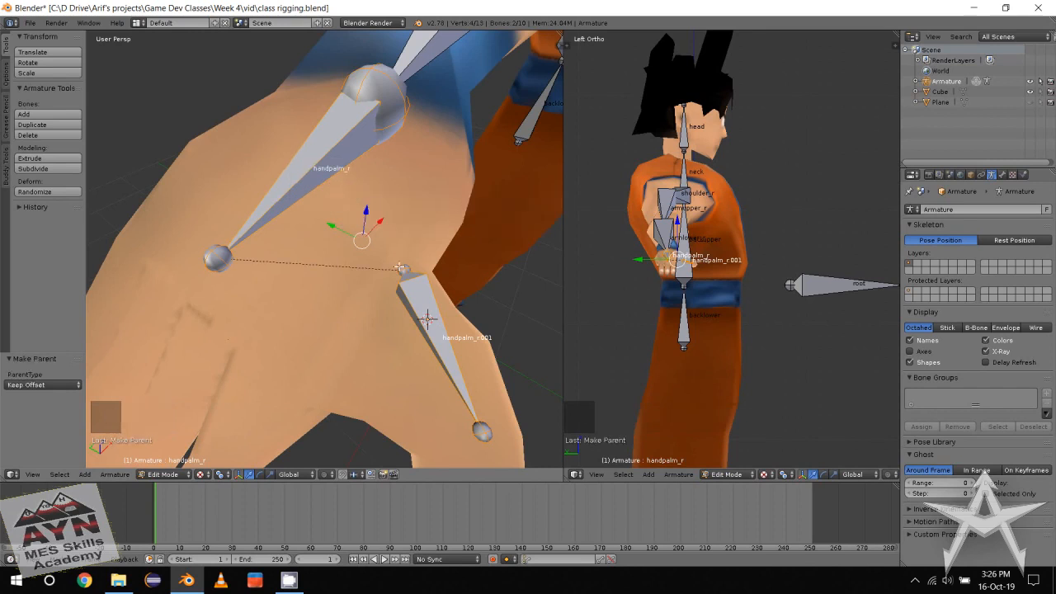
Extrude a second bone from the thumb bone's tip towards the thumb's end, about -0.084 X and -0.025 Y with Z locked.
alt+middle_drag(245, 268, 172, 274)
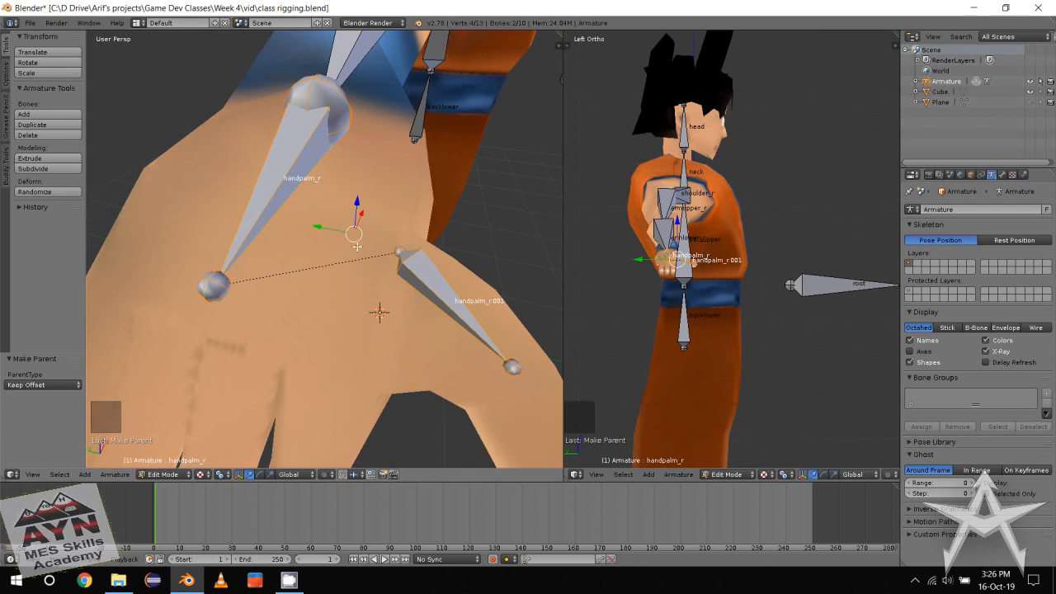
alt+middle_drag(326, 325, 351, 305)
scroll(364, 307, down, 1)
scroll(351, 306, down, 1)
middle_drag(351, 306, 351, 283)
alt+middle_drag(351, 284, 396, 255)
alt+middle_drag(368, 311, 394, 264)
middle_drag(394, 264, 379, 298)
click(431, 350)
click(432, 346)
click(444, 248)
alt+click(450, 208)
click(395, 246)
click(393, 246)
key(ctrl+alt+e)
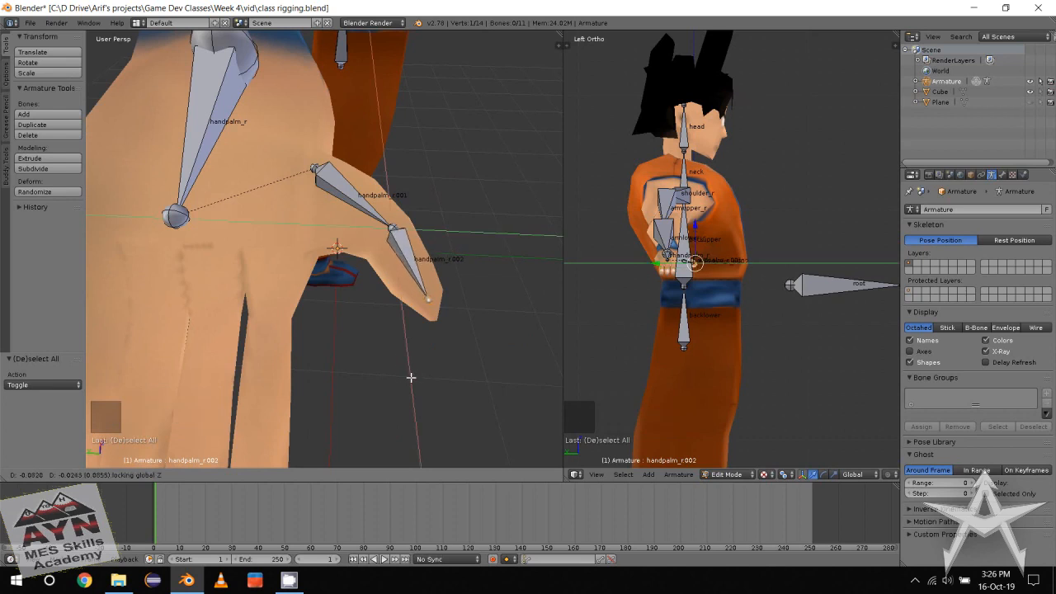
click(411, 374)
alt+middle_drag(410, 375, 376, 357)
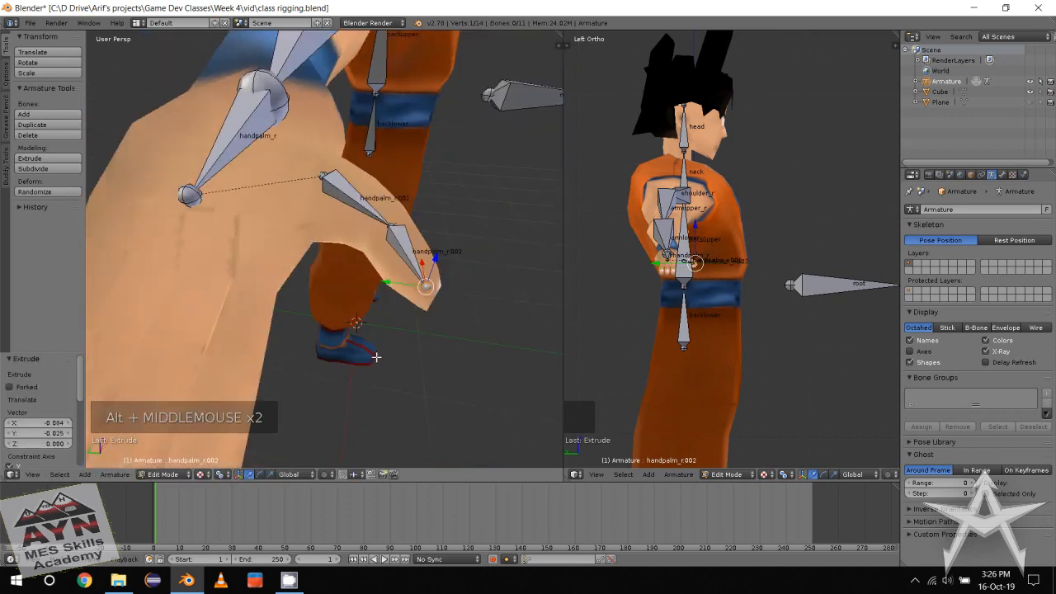
alt+middle_drag(318, 328, 333, 338)
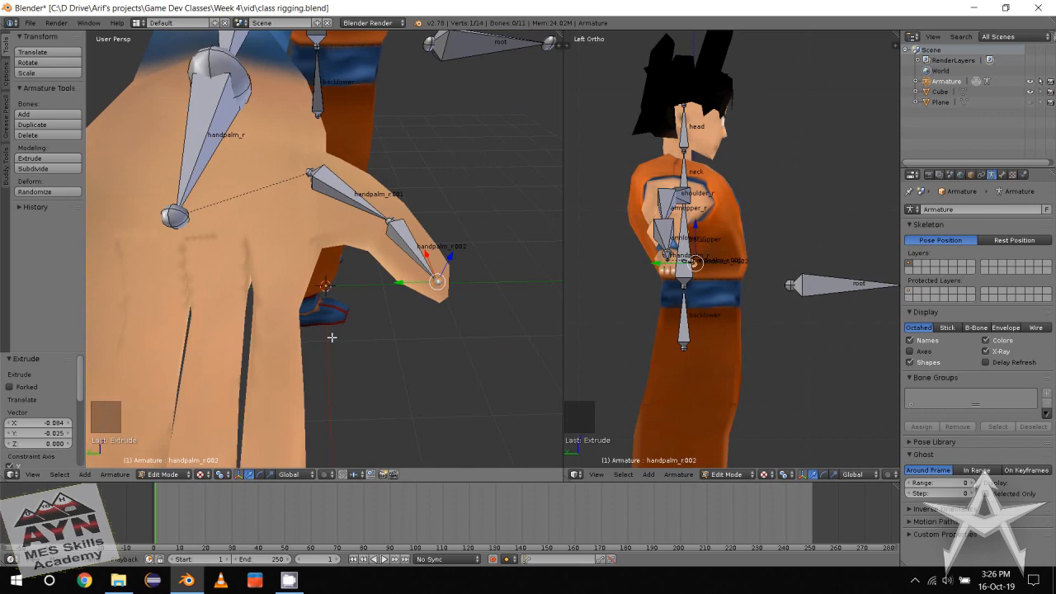
mouse_move(332, 336)
alt+middle_down()
mouse_move(345, 326)
mouse_move(322, 321)
alt+middle_up()
middle_drag(389, 327, 369, 327)
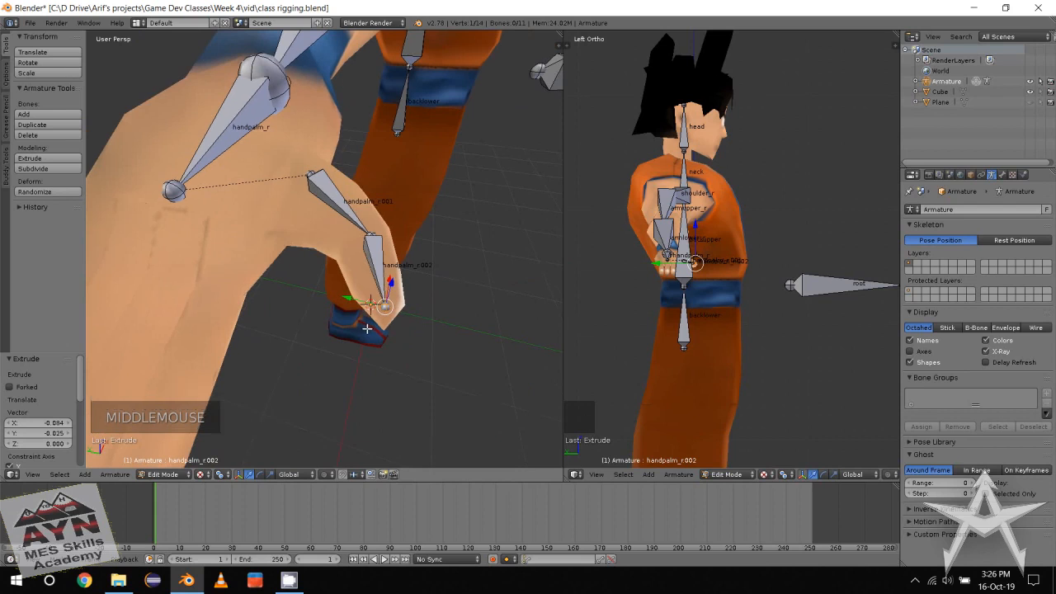
key(w)
key(w)
key(w)
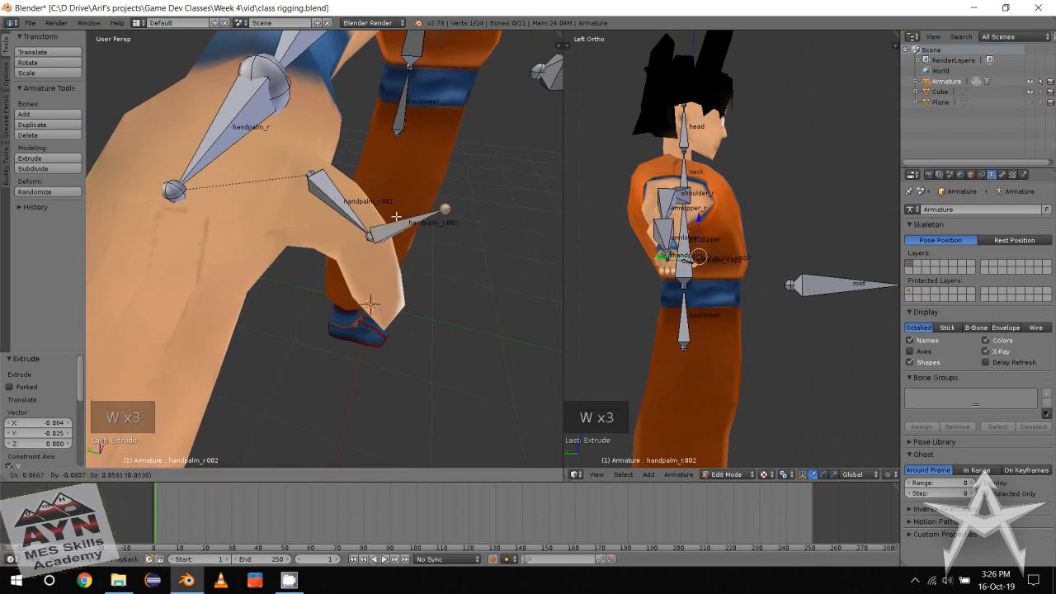
key(shift+z)
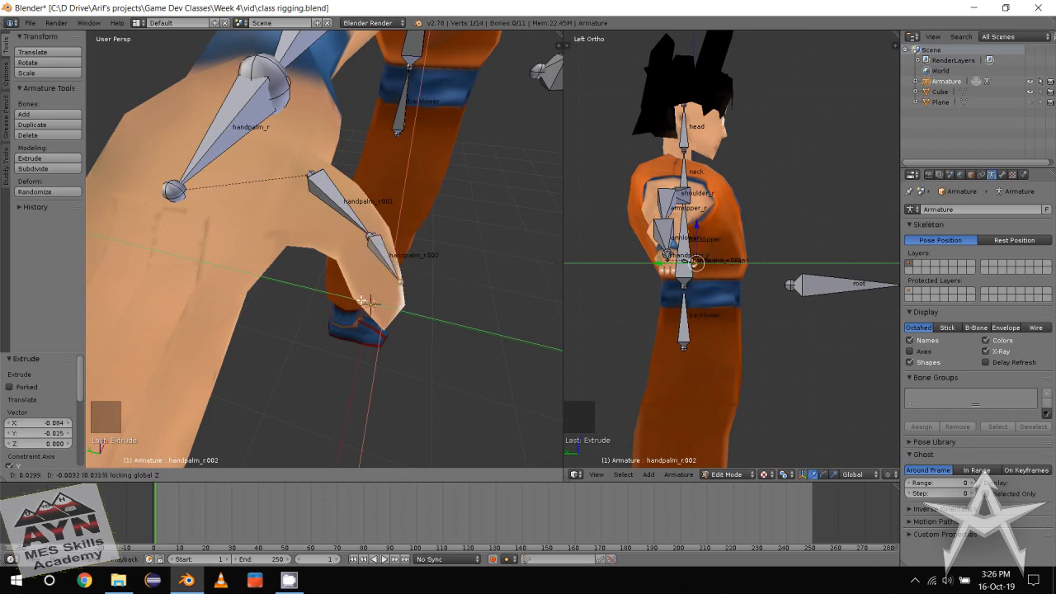
click(368, 327)
middle_drag(368, 327, 408, 330)
scroll(365, 356, down, 1)
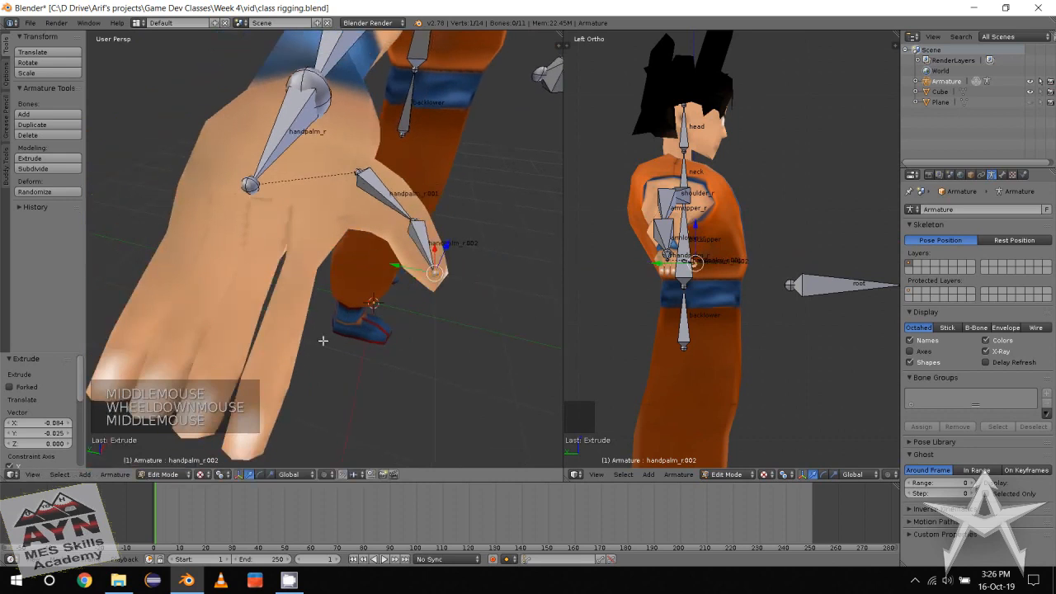
Rename the thumb's base bone as thumbu_r.
alt+middle_drag(322, 341, 363, 276)
click(394, 269)
alt+click(377, 192)
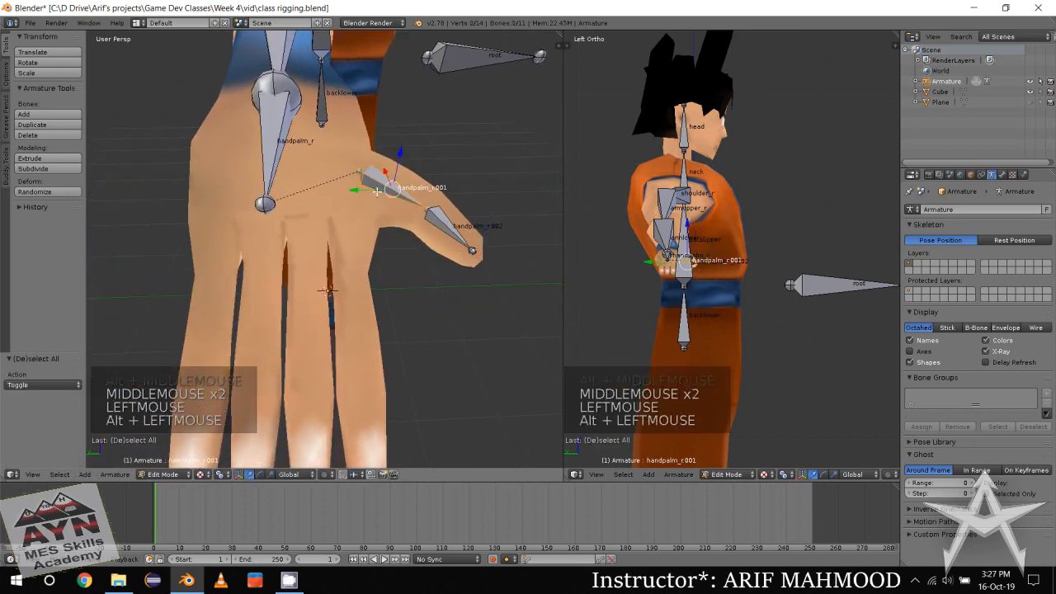
click(1002, 174)
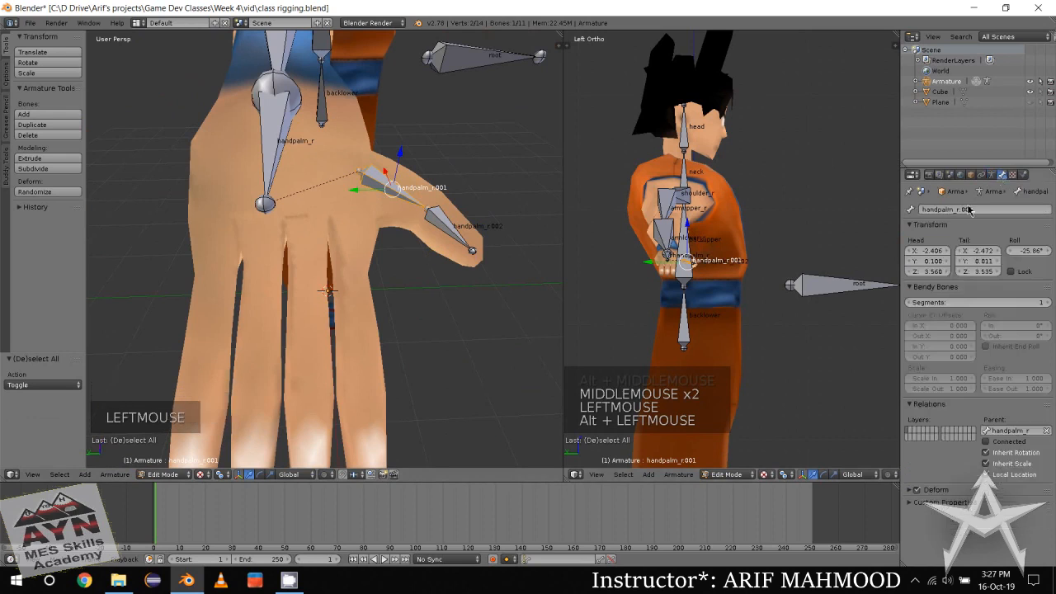
double_click(971, 209)
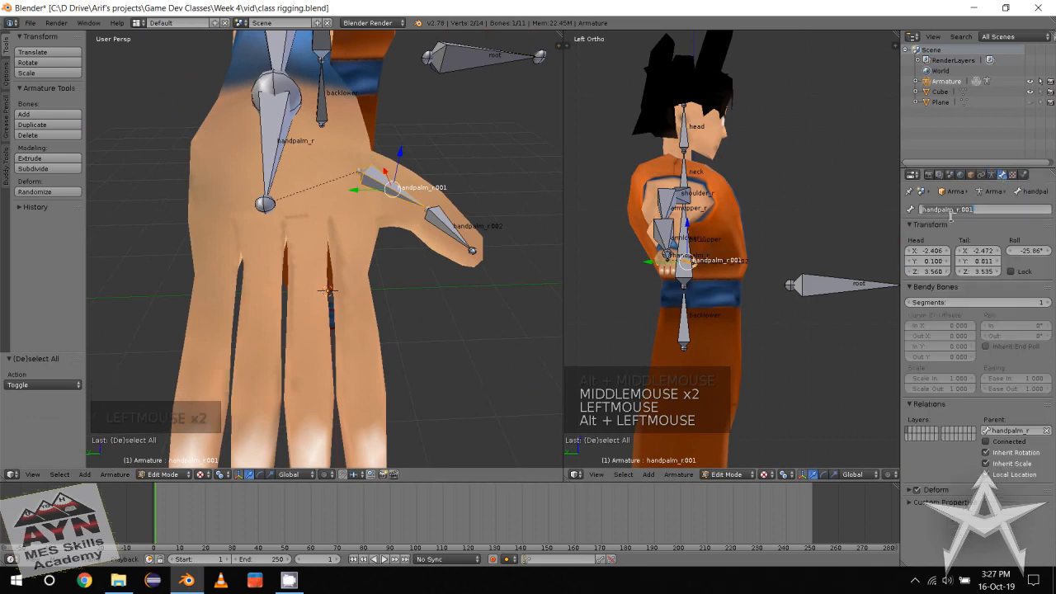
text(thumb_r)
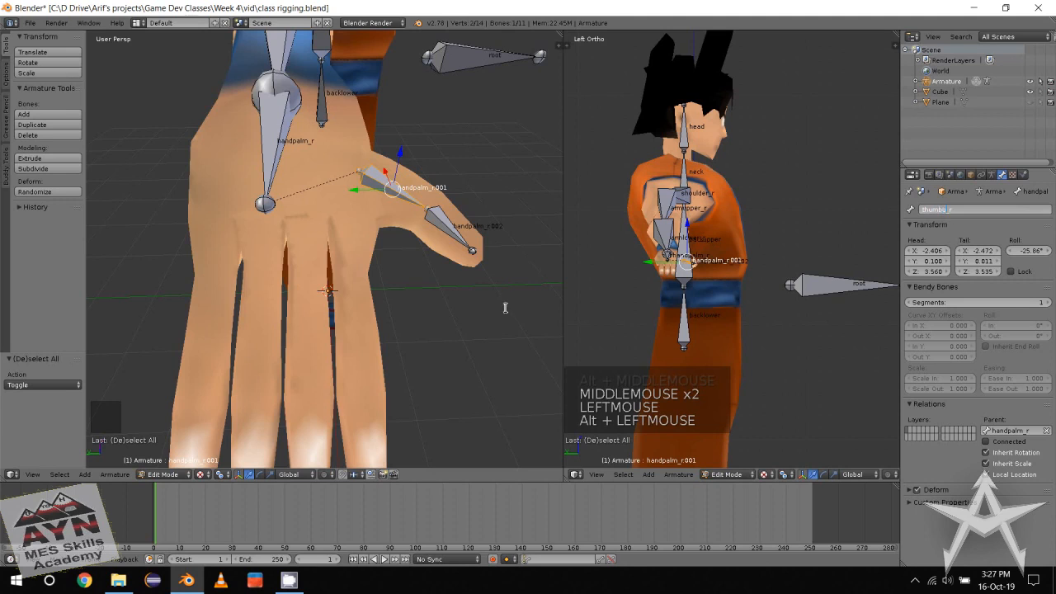
key(Return)
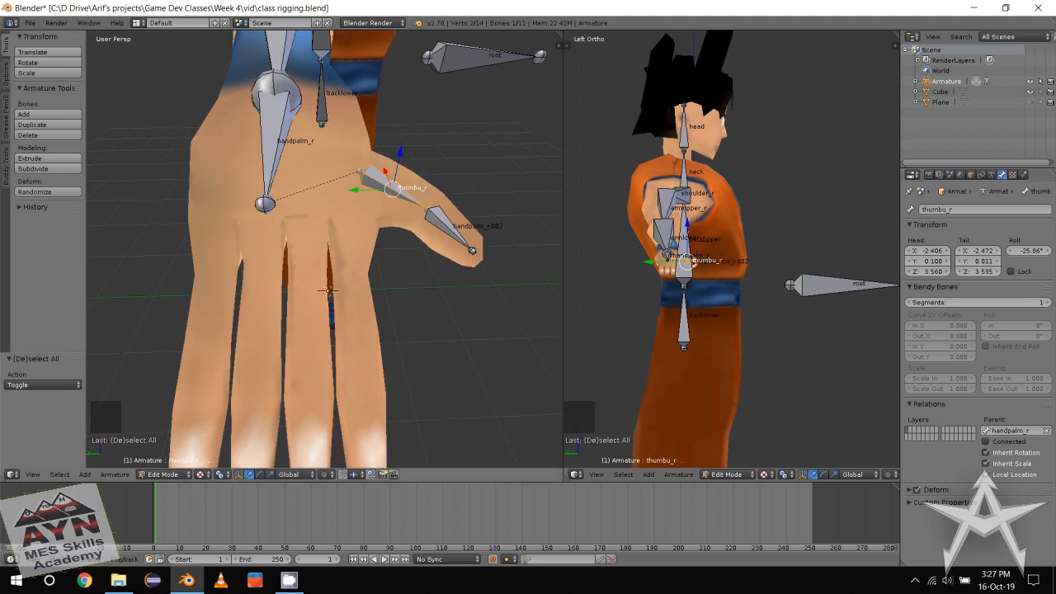
Rename the thumb's outer bone as thumbl_r.
alt+click(452, 233)
click(990, 212)
key(BackSpace)
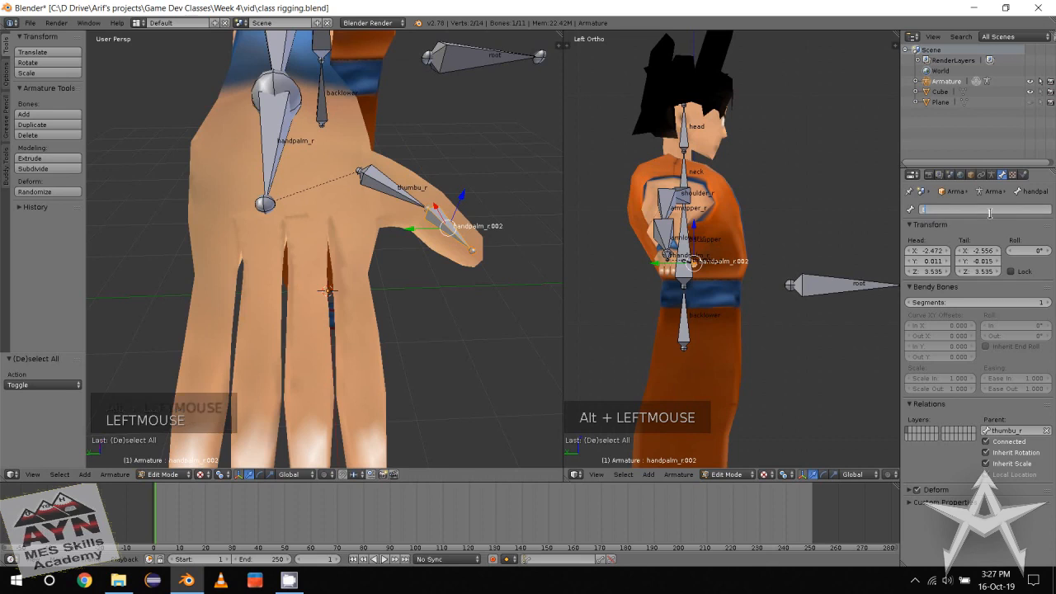
text(thum)
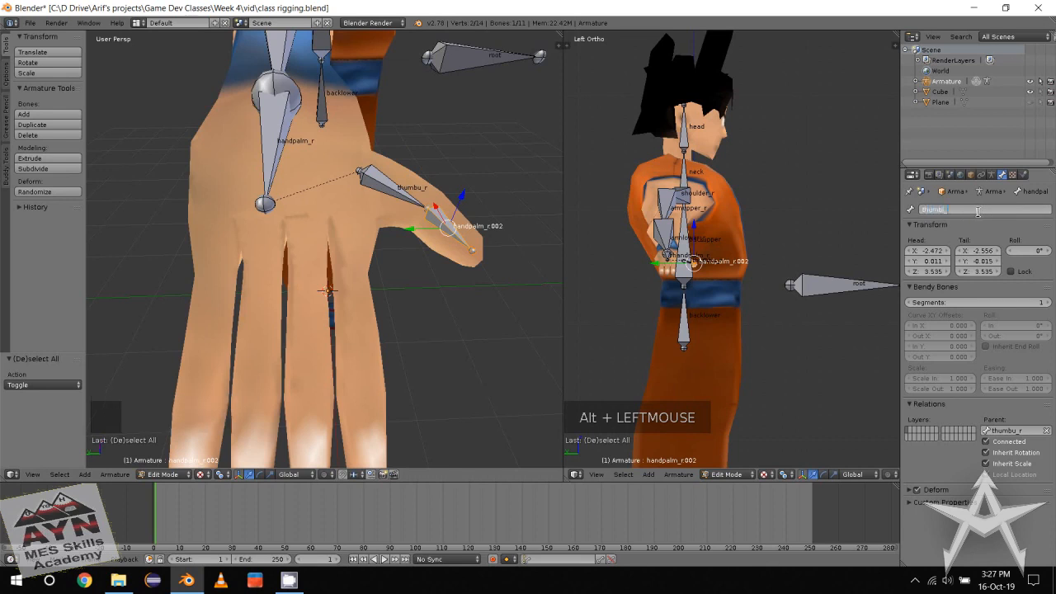
text(bl_r)
key(Return)
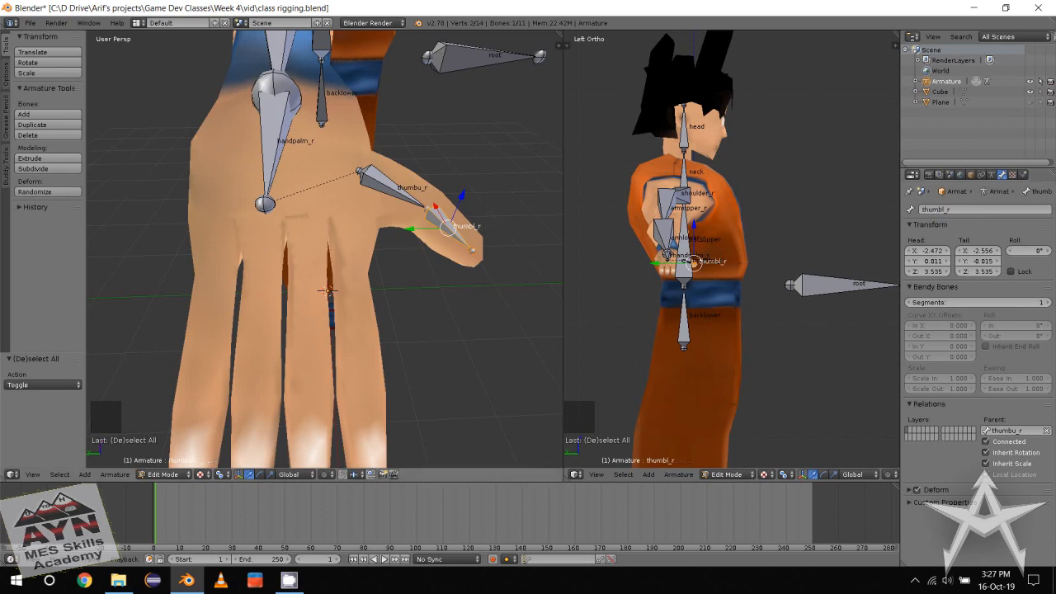
Duplicate both thumb bones and place the copies over the fingers, about -0.146 X and 0.105 Y with Z locked.
alt+middle_drag(469, 271, 413, 231)
middle_drag(413, 232, 450, 265)
click(350, 187)
click(350, 187)
drag(413, 101, 528, 266)
middle_drag(528, 266, 479, 288)
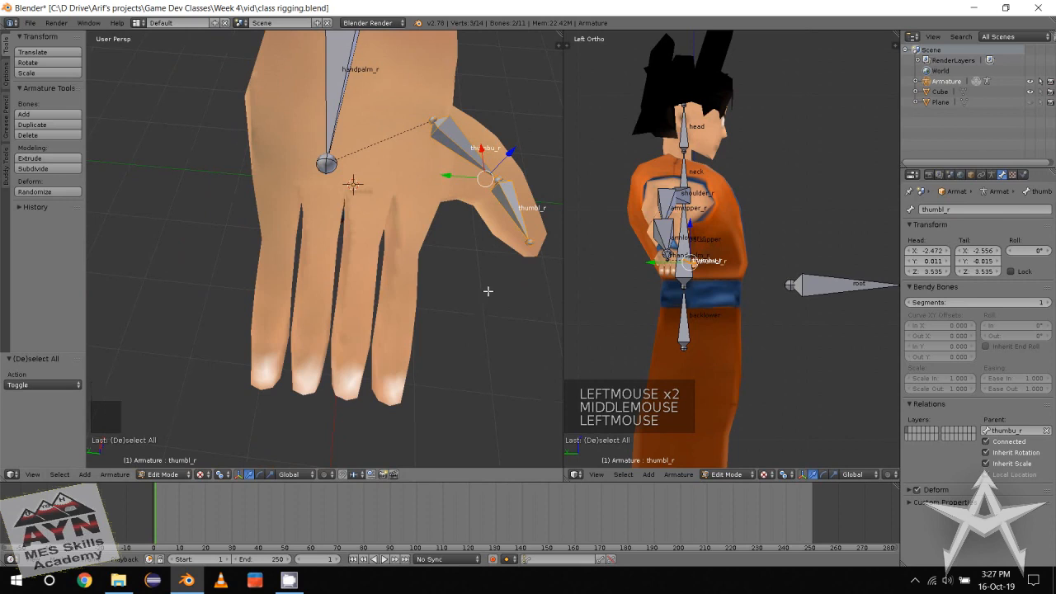
key(shift+d)
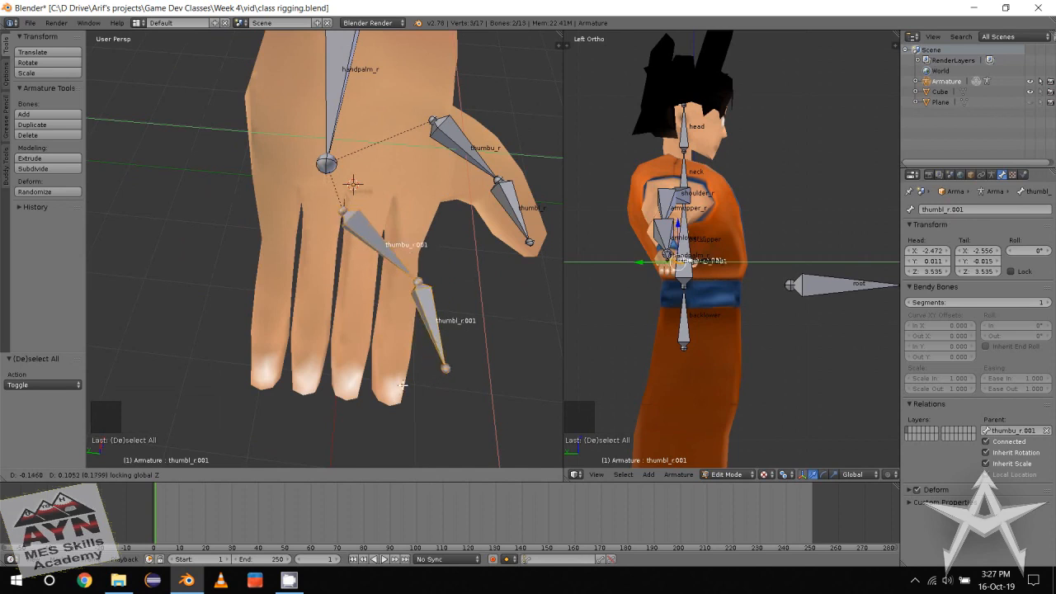
click(384, 376)
Move the base joint of the duplicated bones to the index finger's base, about 0.025 X, -0.078 Y and -0.017 Z.
alt+middle_drag(384, 376, 355, 380)
click(353, 201)
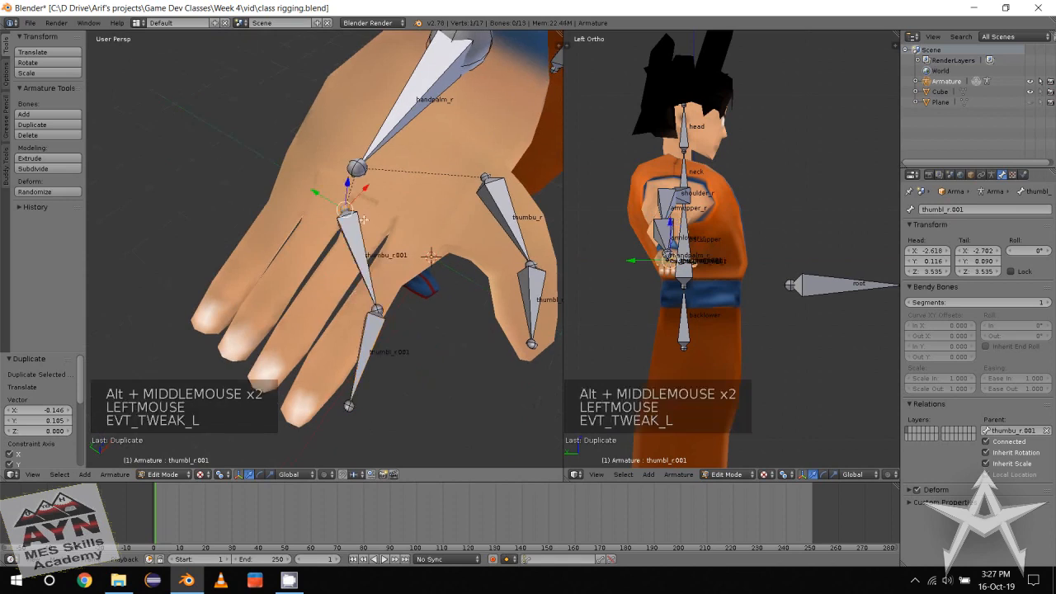
alt+middle_drag(380, 213, 385, 214)
key(w)
key(w)
key(w)
click(438, 253)
Select the outer bone of the duplicated pair and lower it about 0.030 along Z.
alt+middle_drag(438, 253, 154, 212)
click(225, 212)
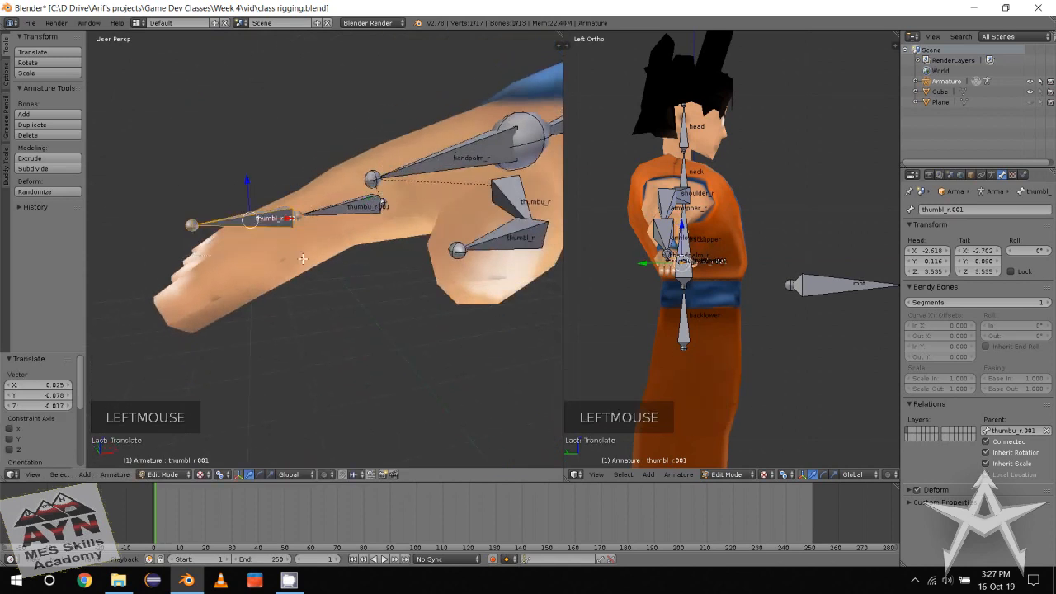
middle_drag(302, 258, 309, 233)
drag(255, 160, 259, 200)
Position the outer bone's tip inside the index fingertip at about X -2.713, Y 0.131, Z 3.465.
drag(182, 214, 207, 258)
alt+middle_drag(207, 259, 366, 329)
drag(375, 353, 331, 338)
alt+middle_drag(331, 338, 276, 276)
drag(259, 214, 245, 215)
alt+middle_drag(244, 214, 245, 260)
Select the index finger's middle joint and move it about -0.012 along X and 0.015 along Y.
click(301, 243)
alt+middle_drag(302, 243, 336, 302)
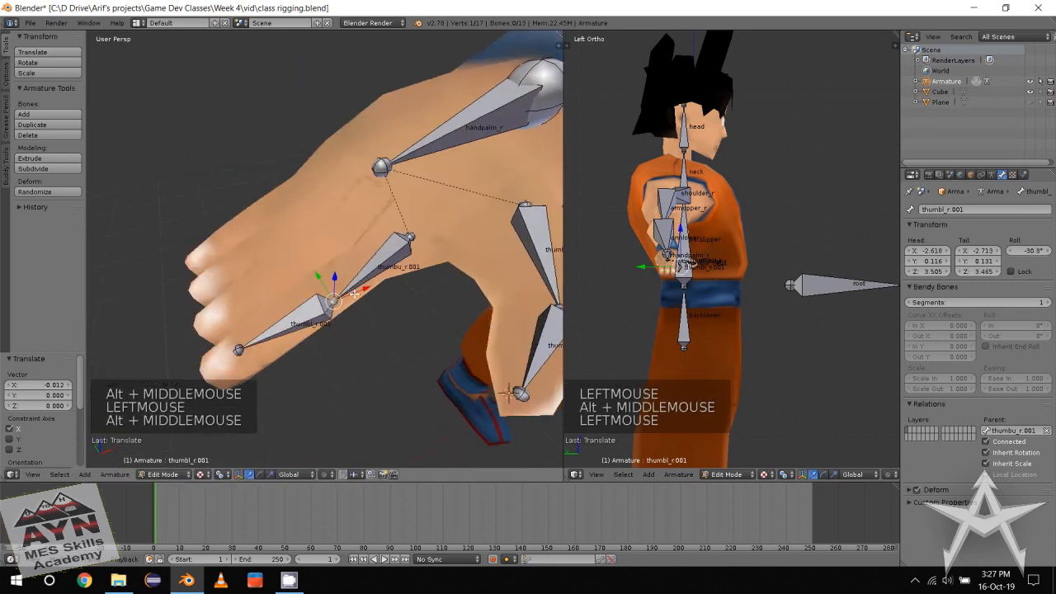
drag(354, 296, 340, 297)
alt+middle_drag(340, 297, 400, 267)
drag(400, 267, 388, 267)
alt+middle_drag(388, 267, 375, 246)
click(451, 205)
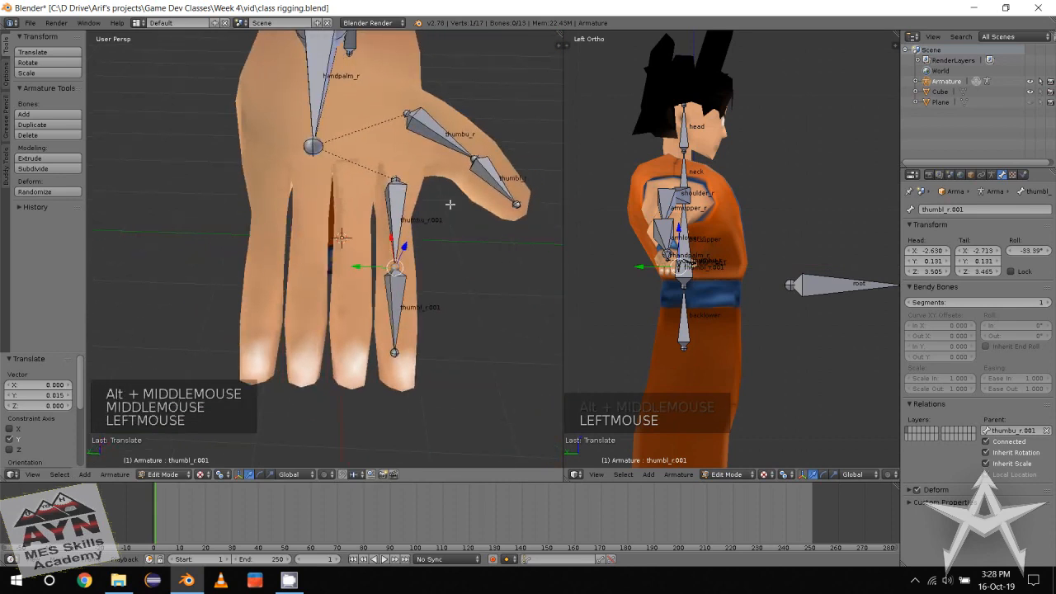
Rename the index finger's upper bone as finger1u_r.
key(a)
alt+click(397, 221)
click(931, 211)
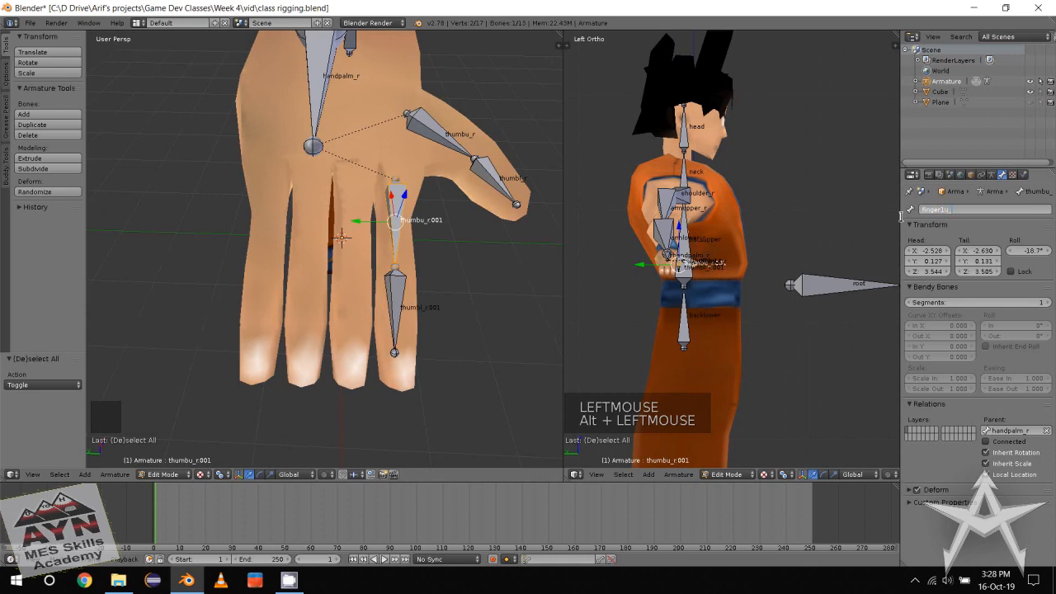
key(Return)
Rename the index finger's lower bone as finger1l_r.
click(428, 311)
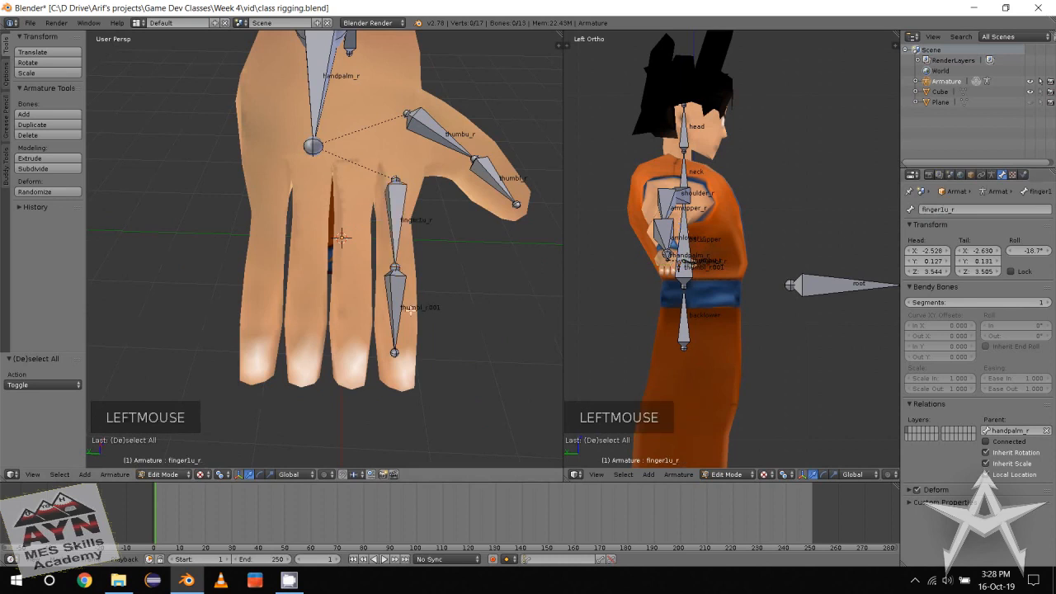
alt+click(400, 306)
click(935, 212)
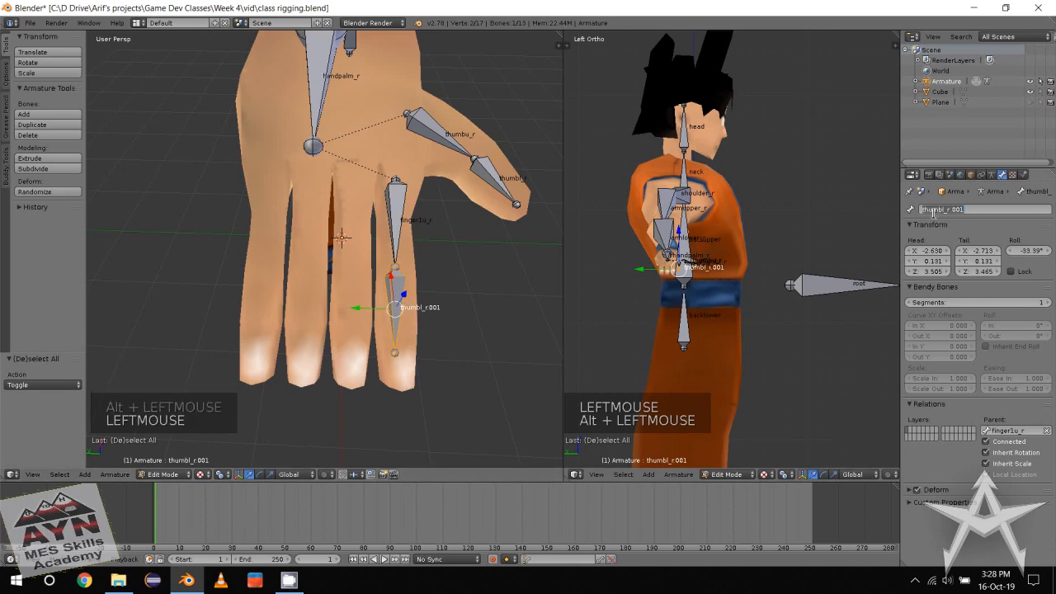
key(BackSpace)
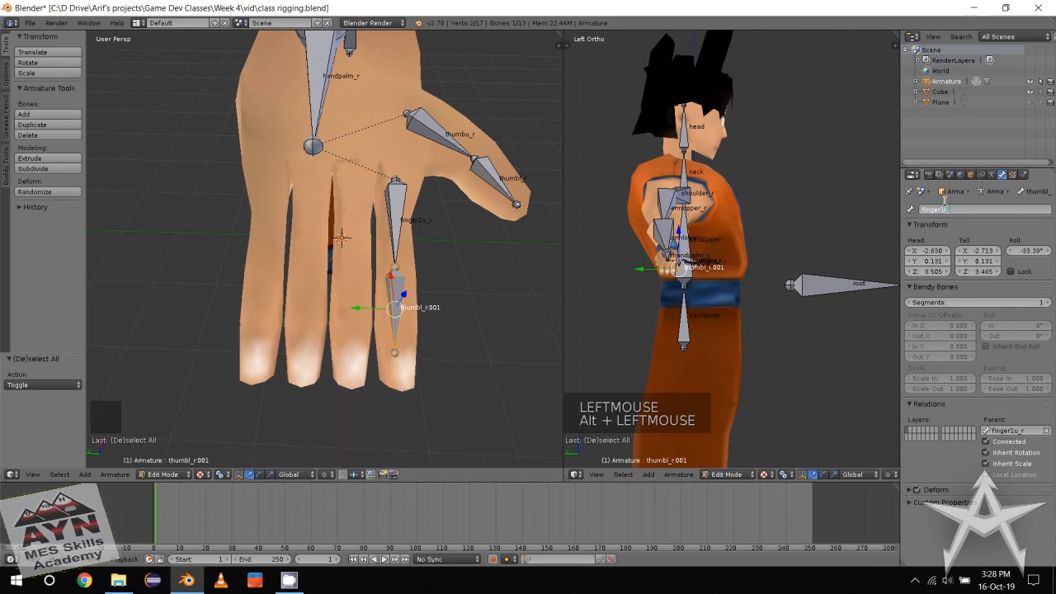
key(Return)
Select both index finger bones and duplicate them about 0.049 along Y onto the middle finger.
alt+middle_drag(519, 302, 495, 285)
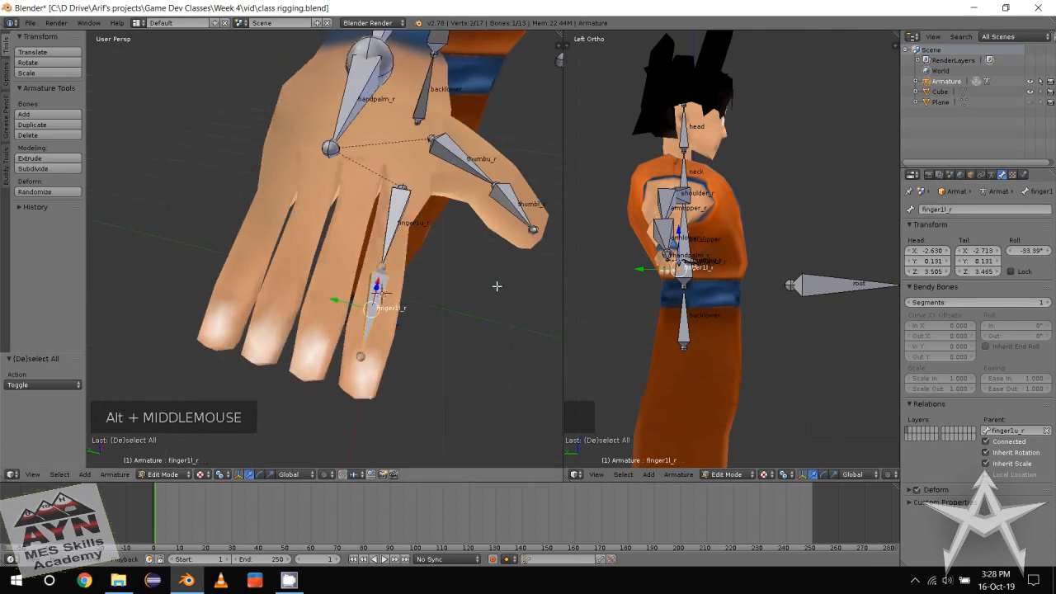
click(382, 294)
drag(363, 181, 404, 353)
mouse_move(404, 354)
alt+middle_down()
mouse_move(388, 346)
mouse_move(399, 350)
alt+middle_up()
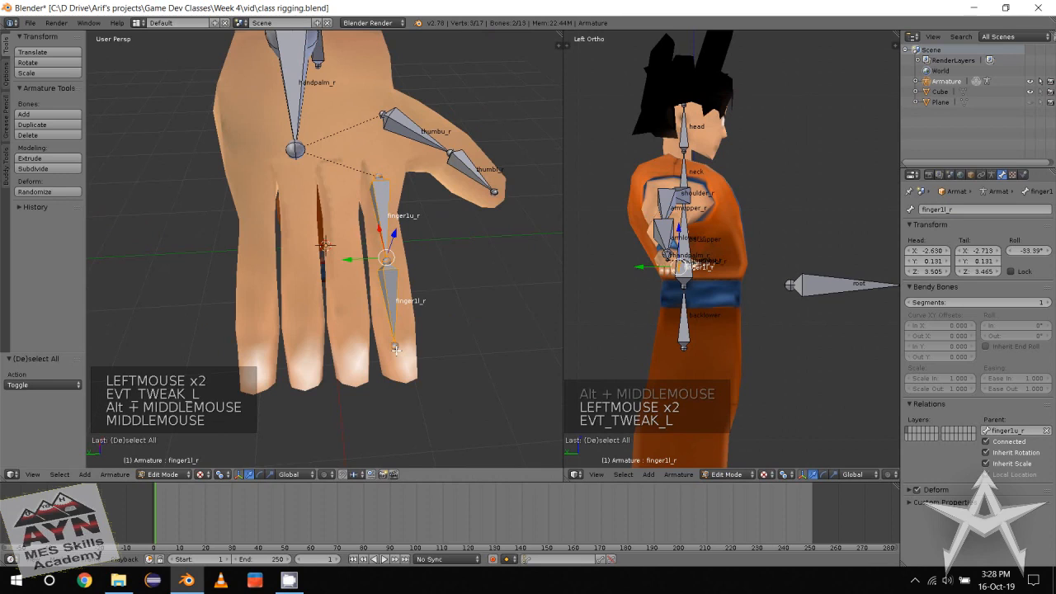
key(shift+d)
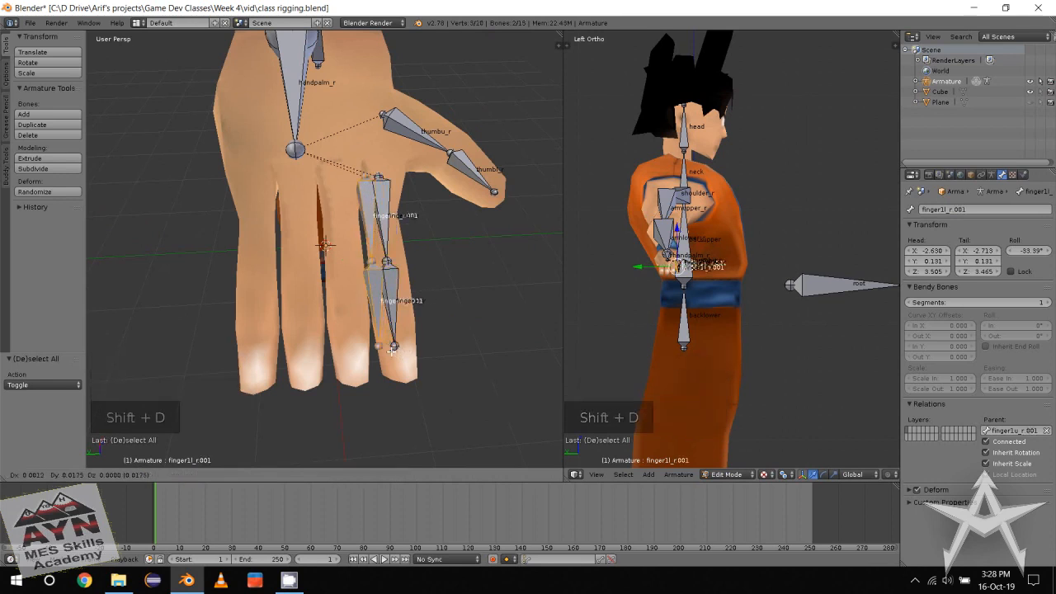
key(y)
click(366, 353)
Duplicate the middle finger's bone pair about 0.051 along Y onto the ring finger.
key(shift+d)
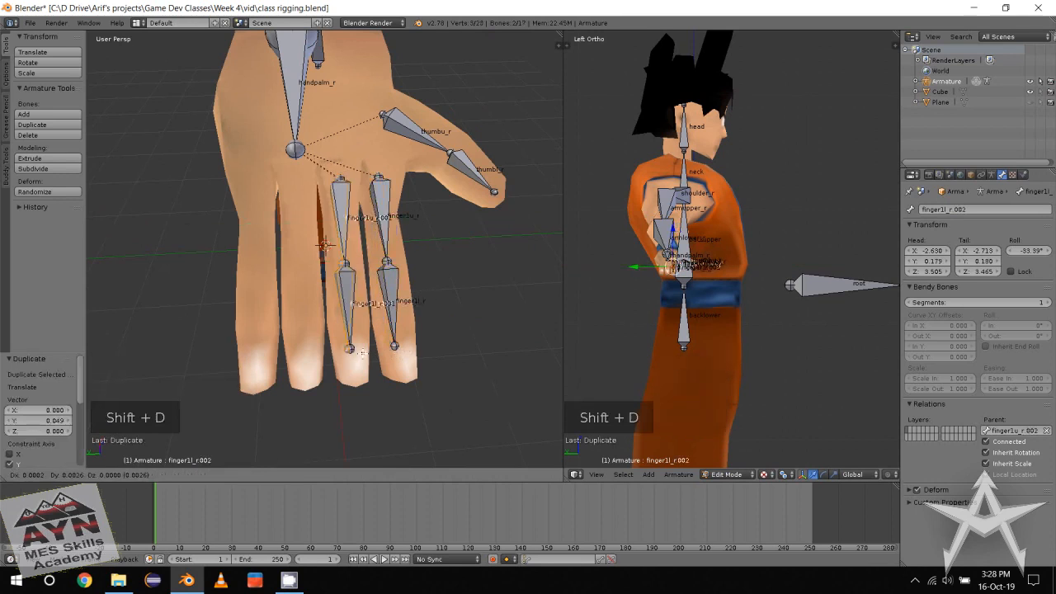
key(y)
click(322, 363)
Duplicate the ring finger's bone pair about 0.048 along Y onto the little finger and clear the selection.
key(shift+d)
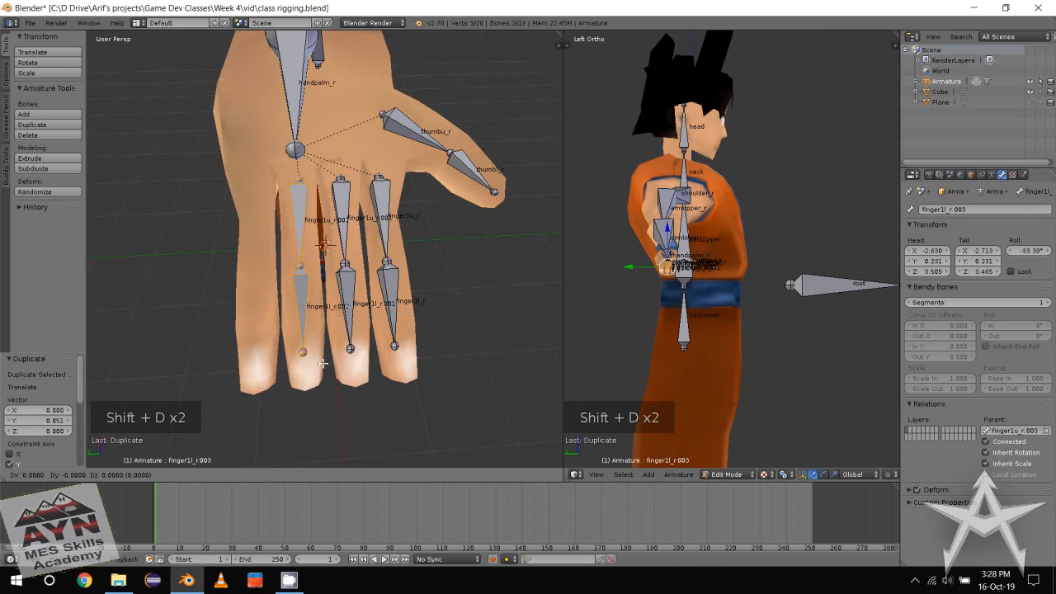
key(y)
click(290, 371)
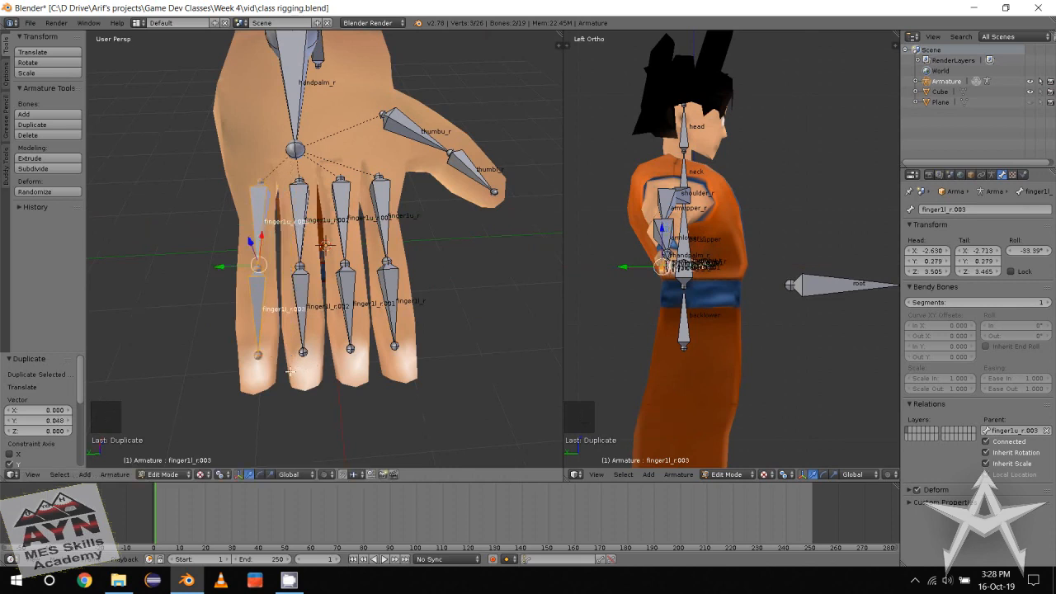
scroll(255, 351, up, 1)
alt+middle_drag(291, 371, 227, 340)
alt+middle_drag(227, 340, 196, 335)
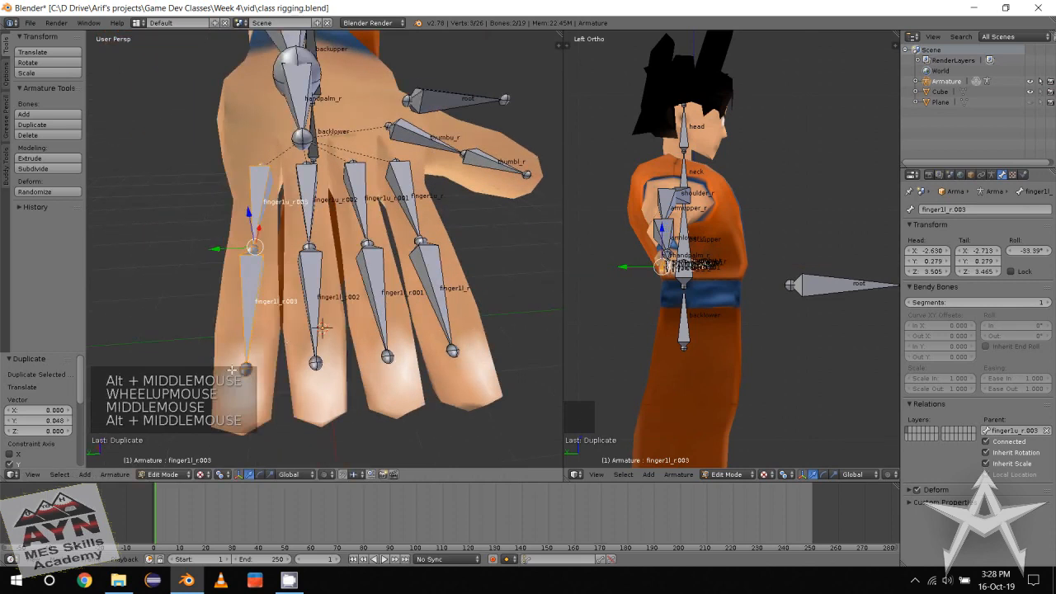
click(196, 334)
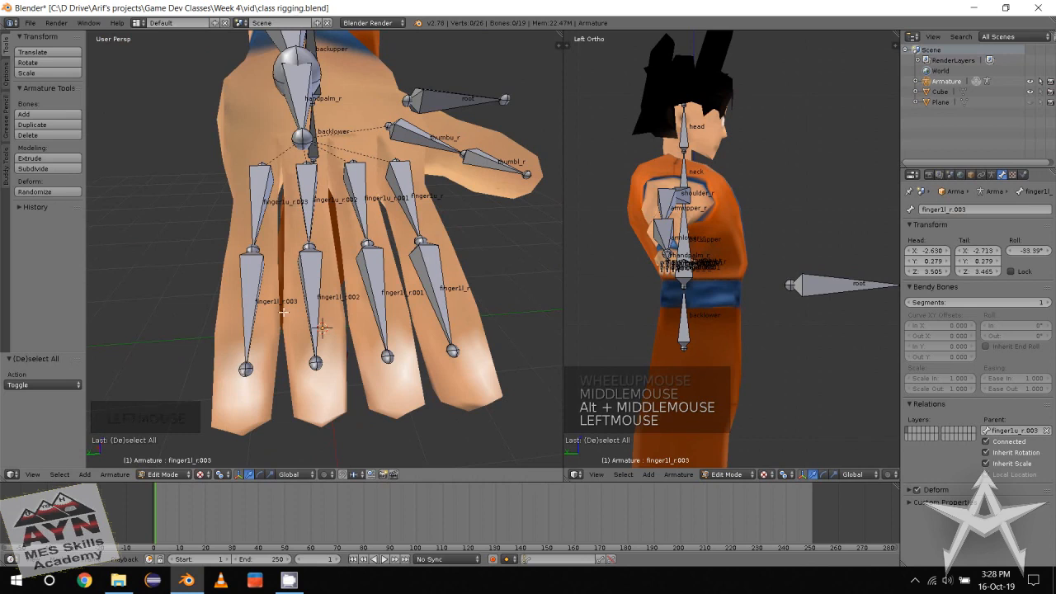
Rename the middle finger's lower bone as finger2l_r.
alt+middle_drag(429, 256, 365, 292)
alt+click(333, 279)
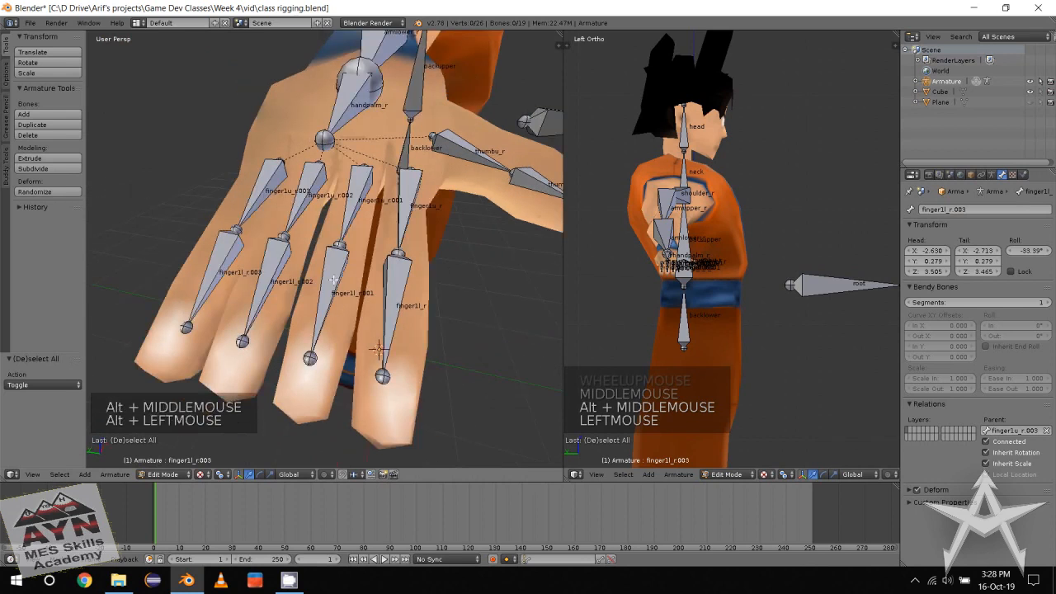
double_click(962, 209)
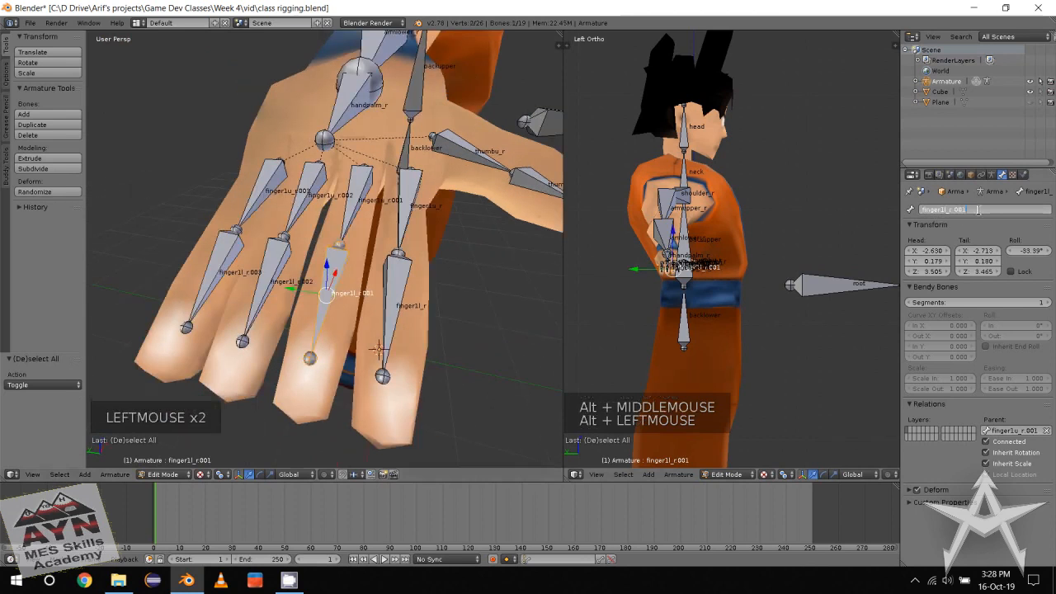
click(978, 210)
key(BackSpace)
key(BackSpace)
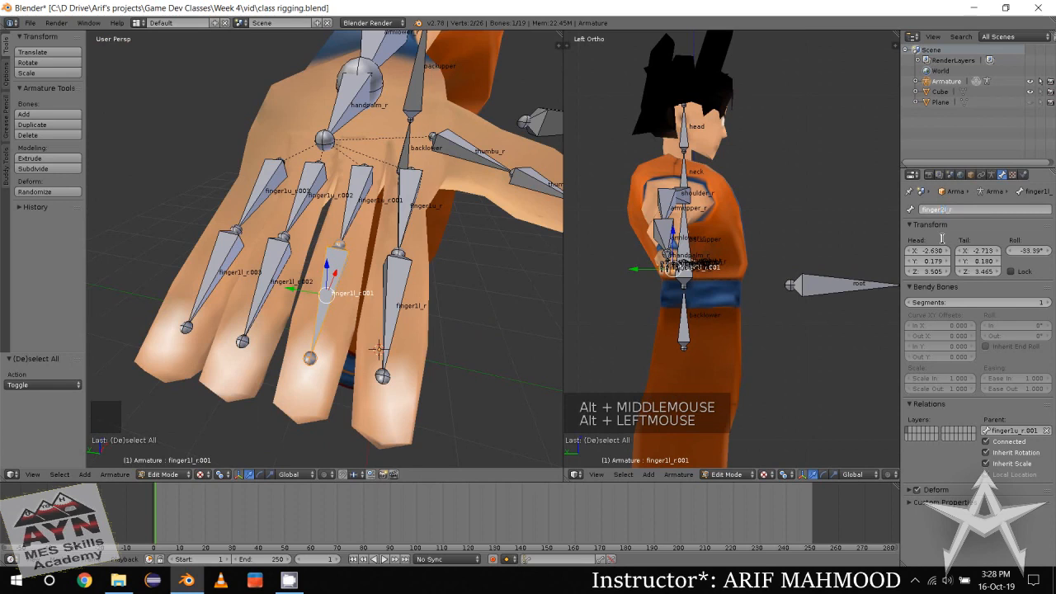
click(403, 258)
Rename the middle finger's upper bone as finger2u_r.
alt+click(350, 206)
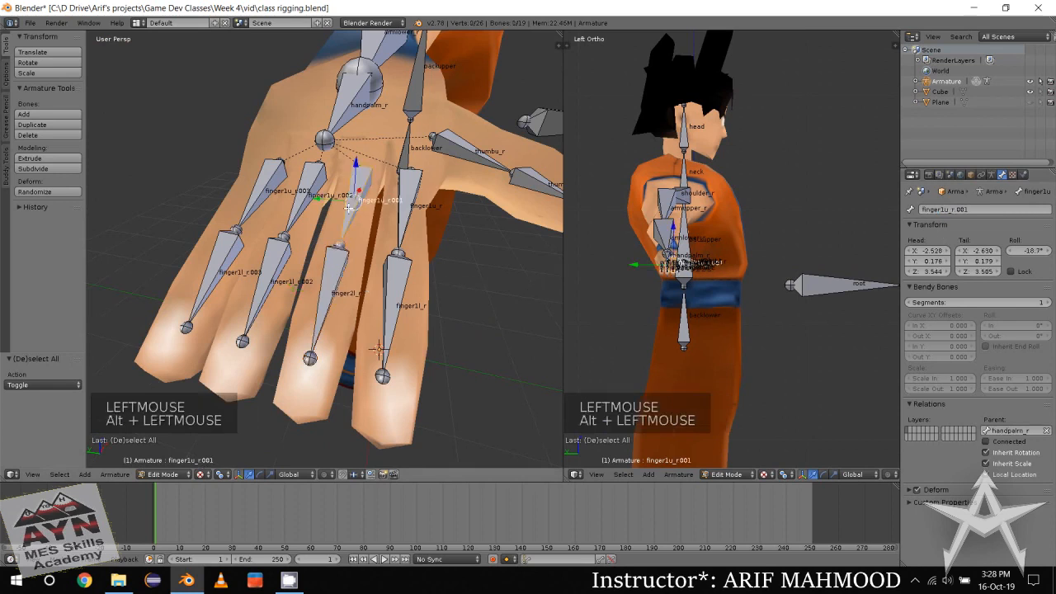
double_click(962, 211)
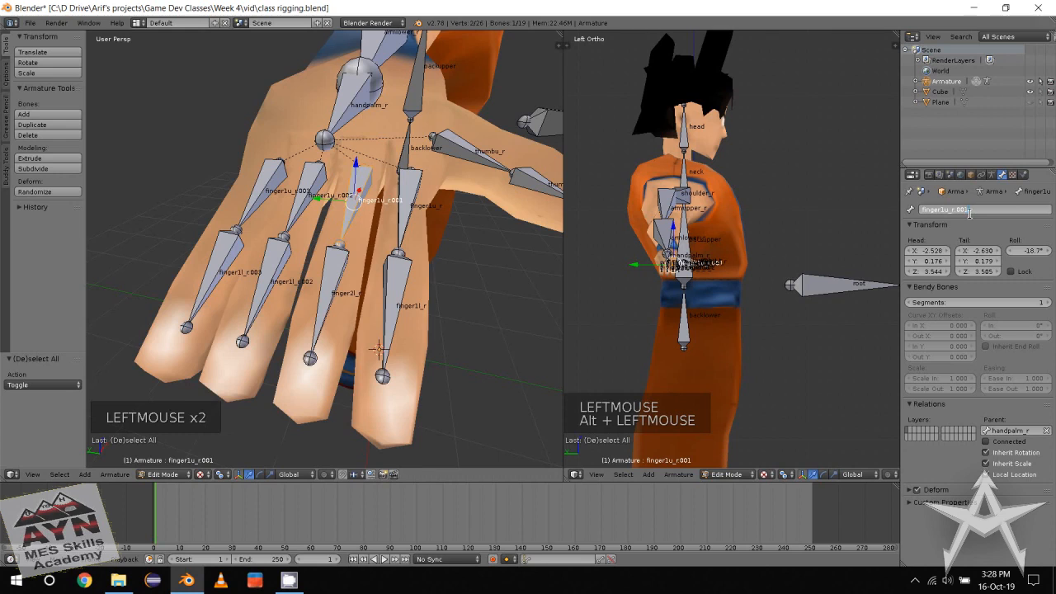
key(BackSpace)
key(BackSpace)
key(BackSpace)
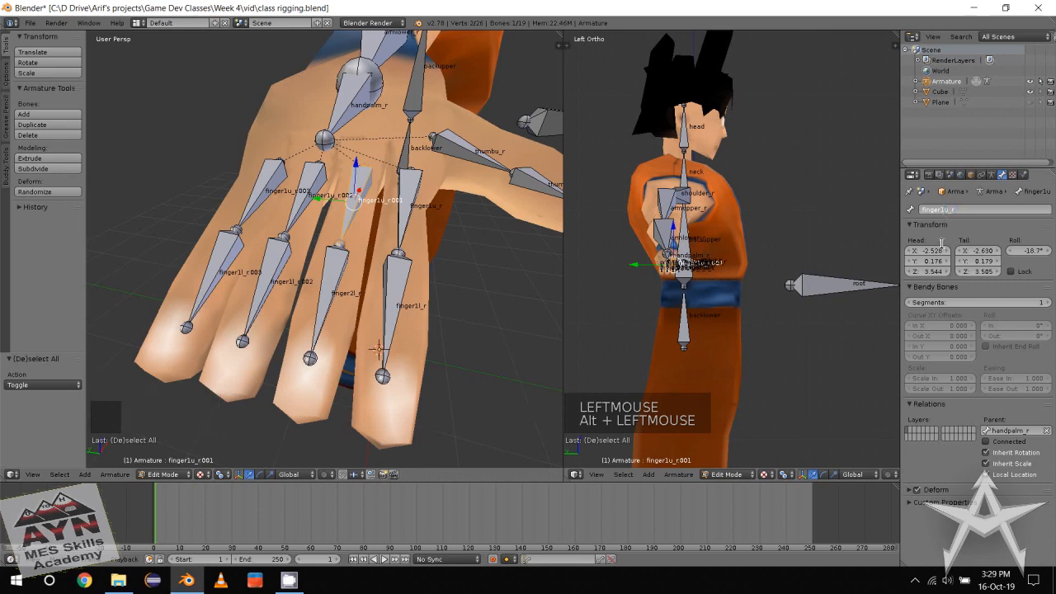
Rename the ring finger's upper bone as finger3u_r.
middle_drag(388, 273, 420, 276)
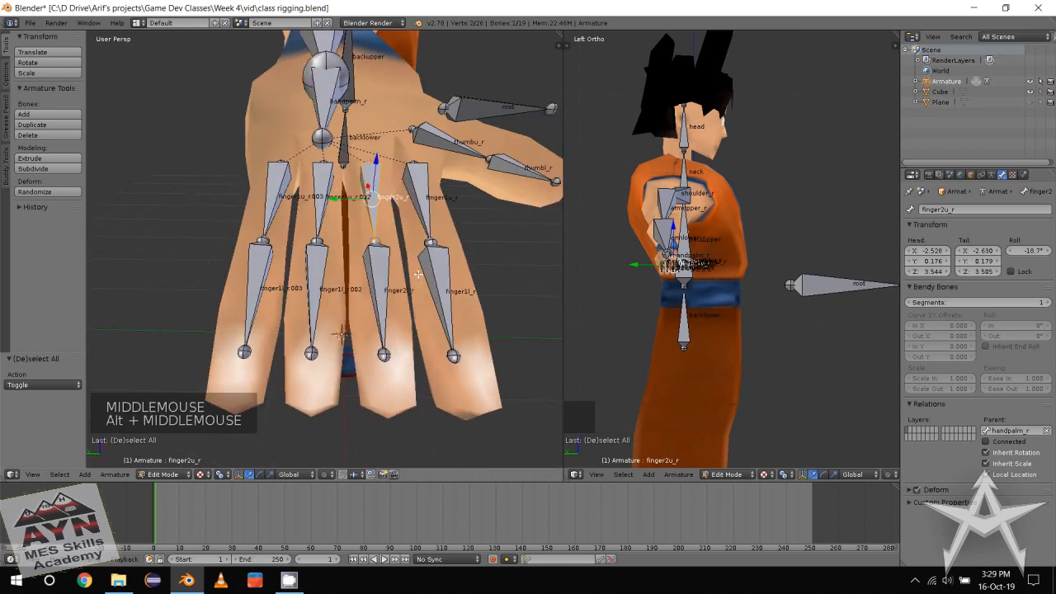
click(374, 210)
click(320, 186)
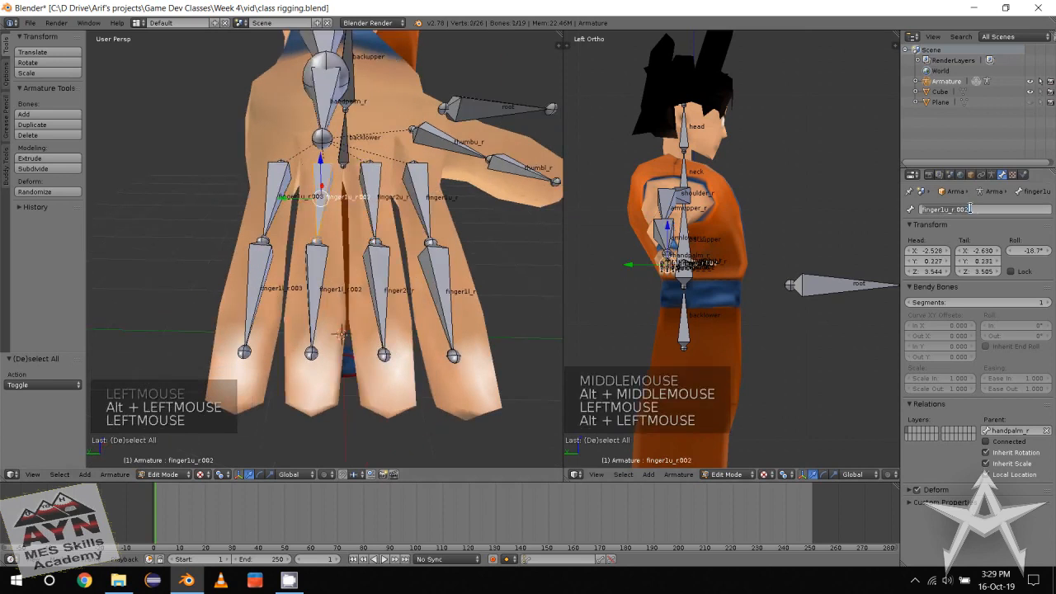
key(BackSpace)
key(BackSpace)
key(BackSpace)
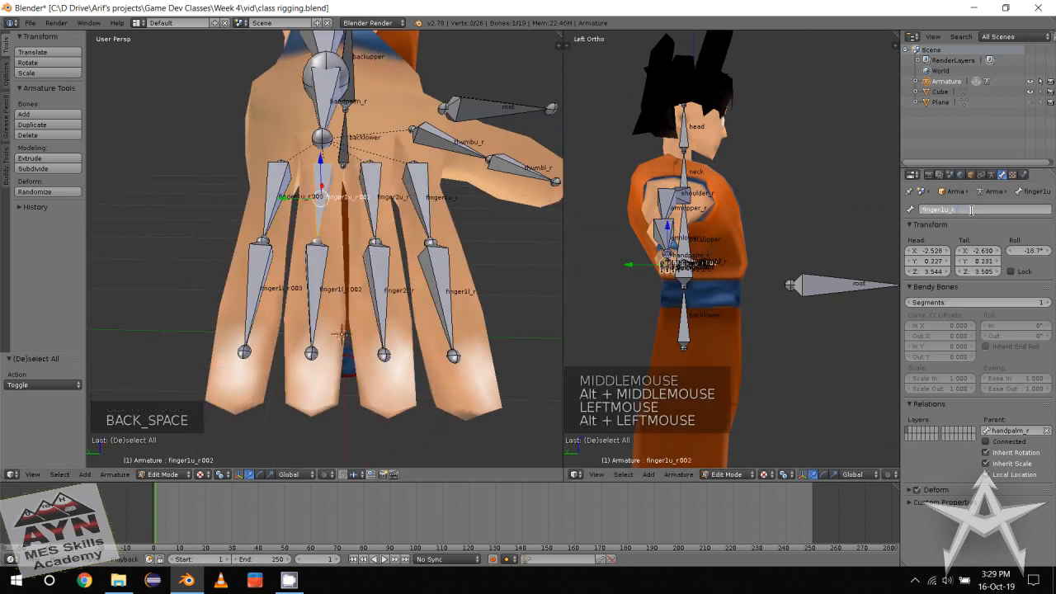
click(945, 210)
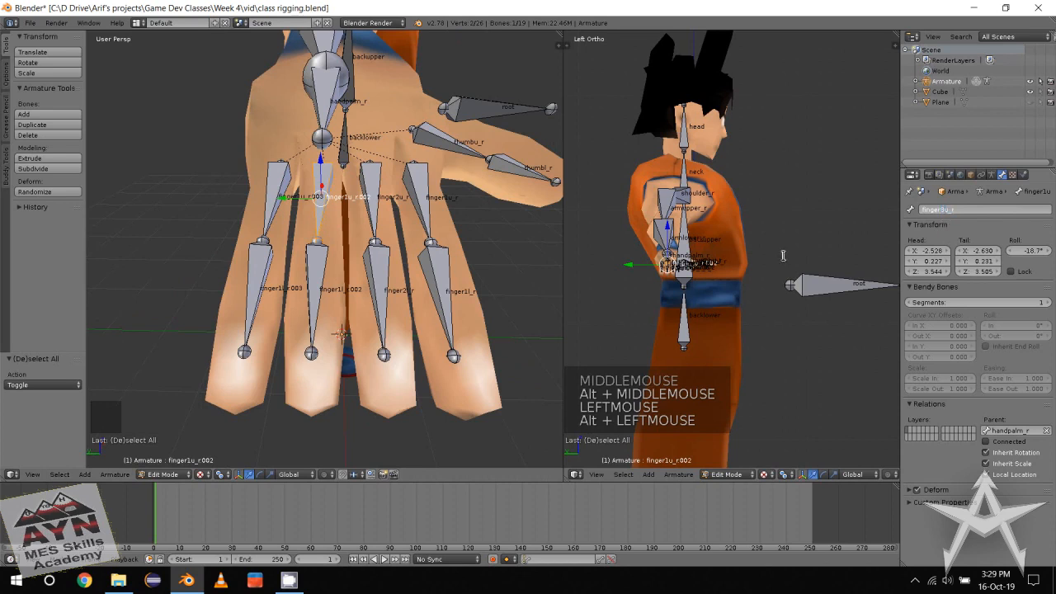
key(Return)
Rename the ring finger's lower bone as finger3l_r.
alt+click(321, 275)
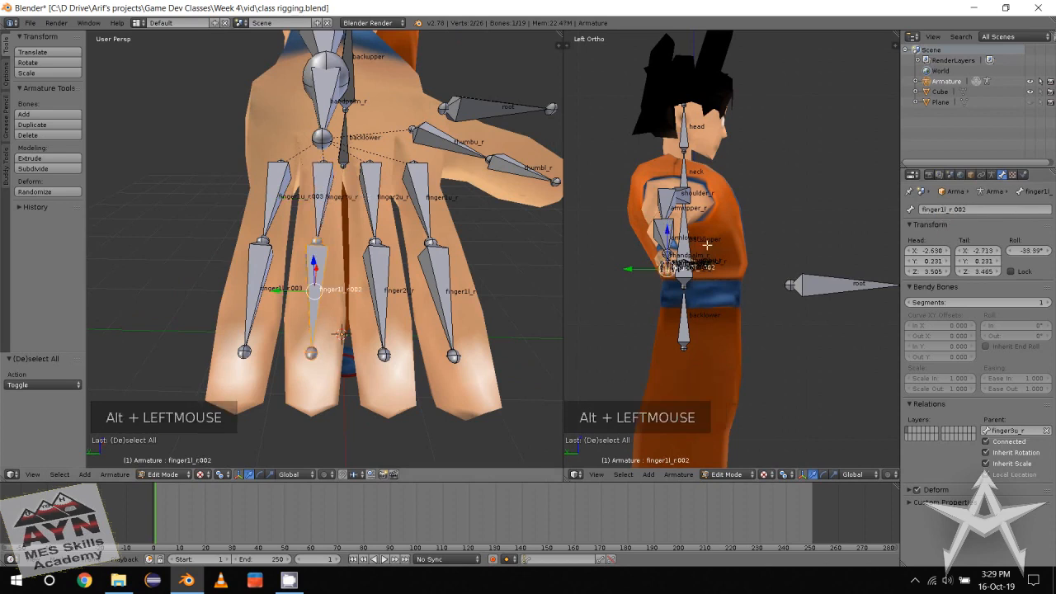
click(974, 207)
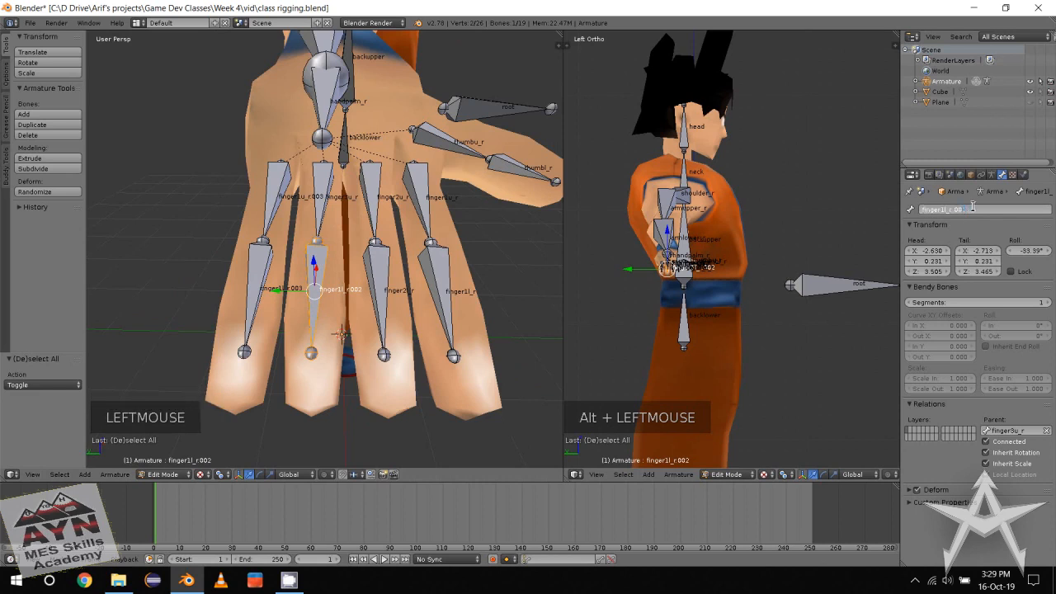
key(BackSpace)
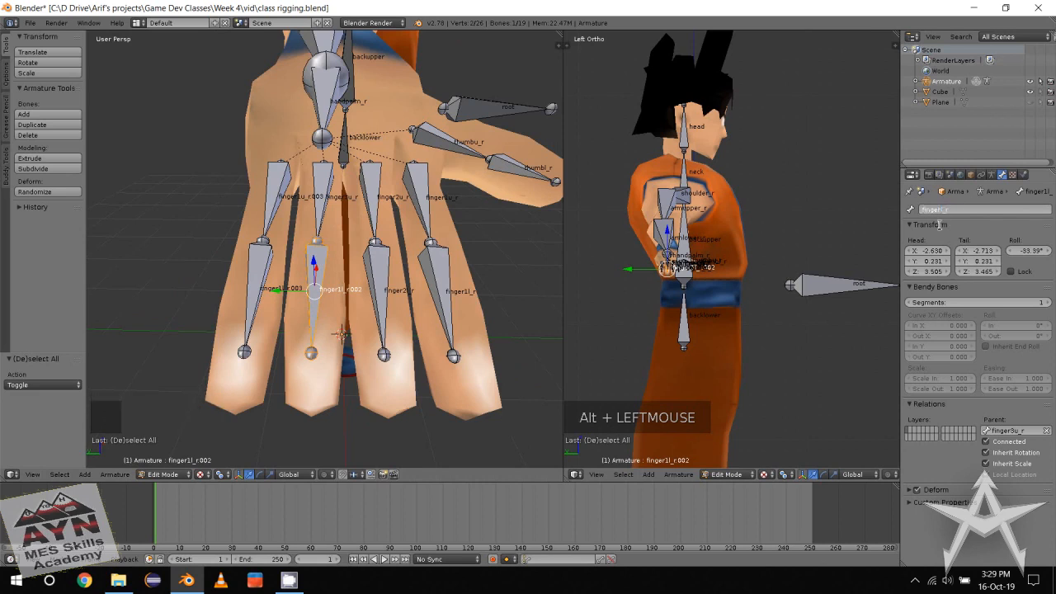
key(Return)
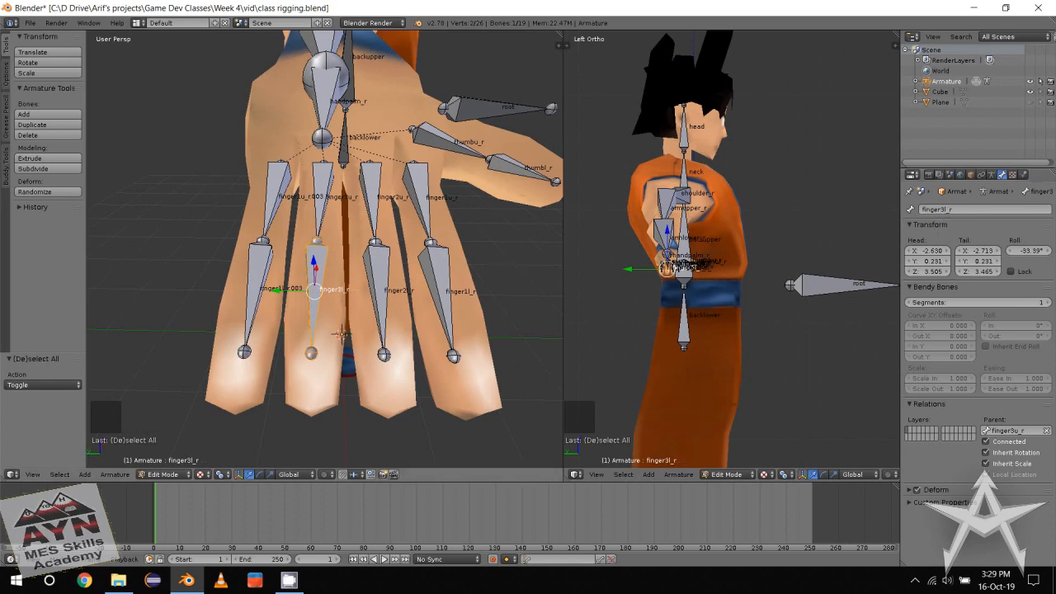
Rename the little finger's lower bone as finger4l_r.
click(208, 340)
alt+click(249, 278)
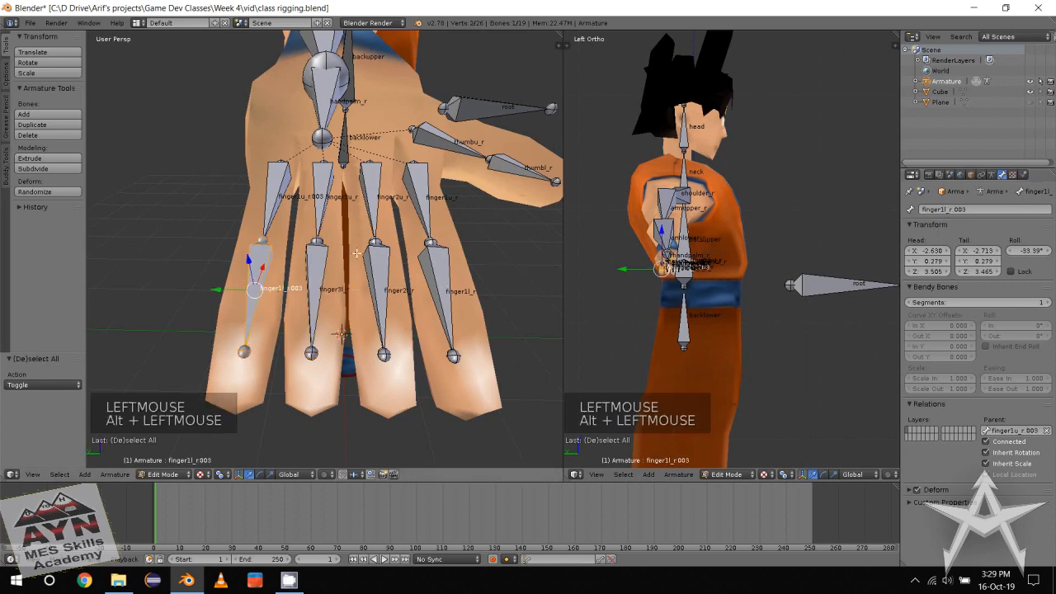
click(977, 211)
key(BackSpace)
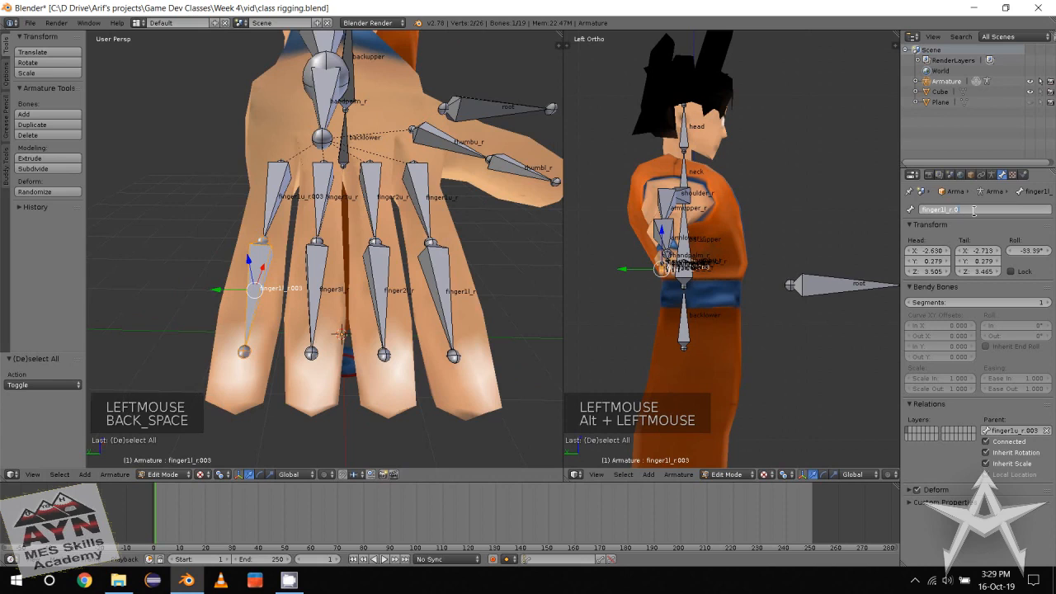
key(BackSpace)
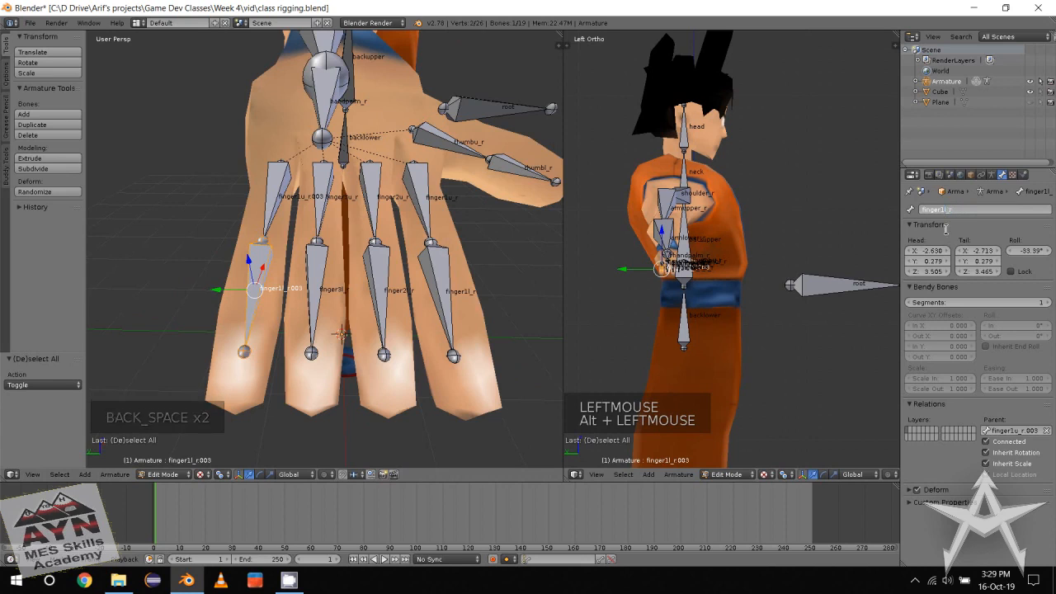
key(Return)
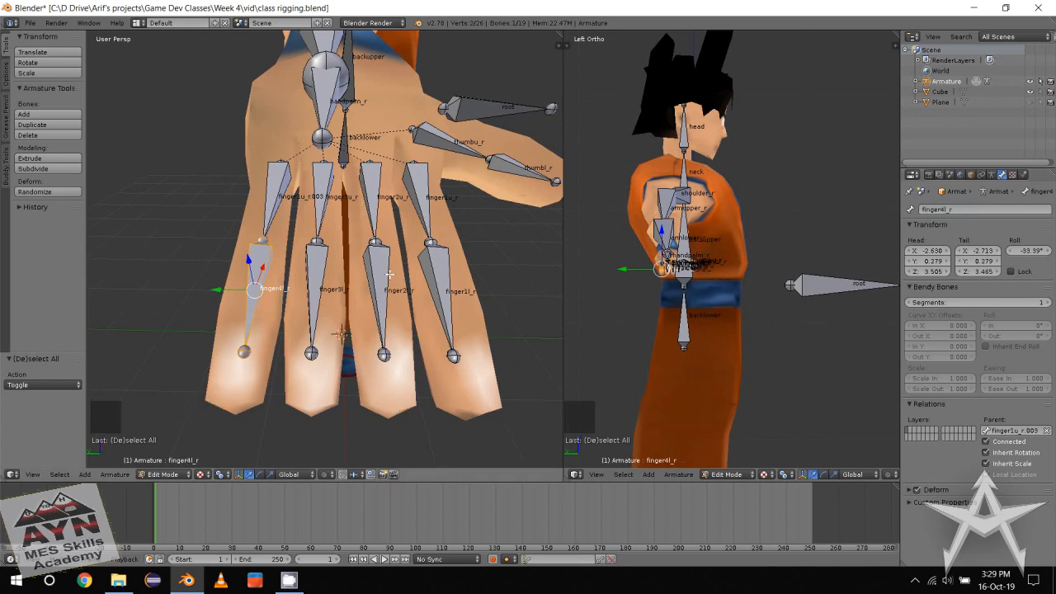
Rename the little finger's upper bone as finger4u_r.
click(271, 198)
alt+click(273, 196)
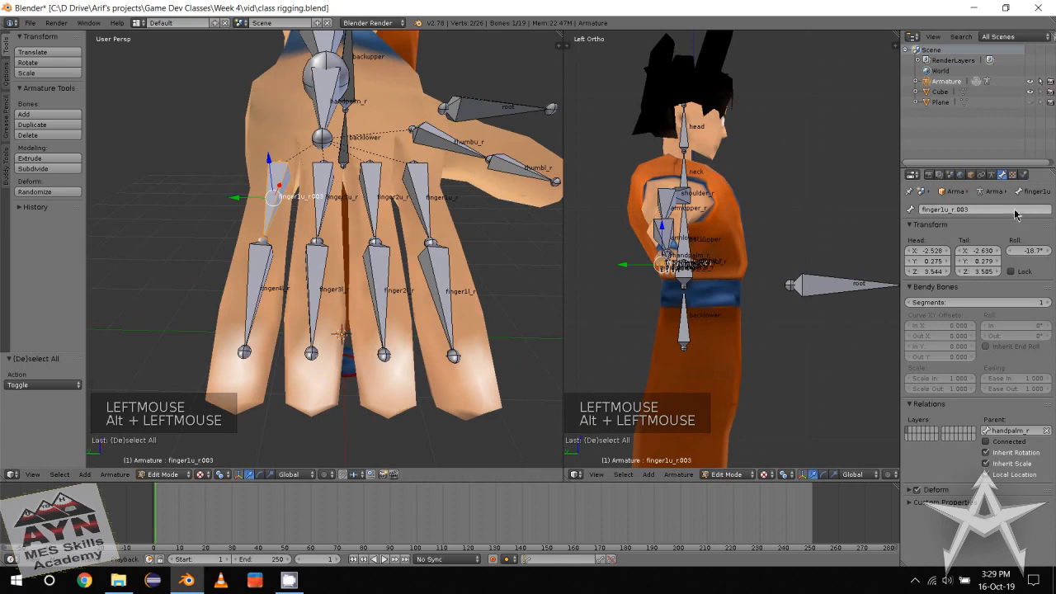
click(1014, 208)
key(BackSpace)
key(BackSpace)
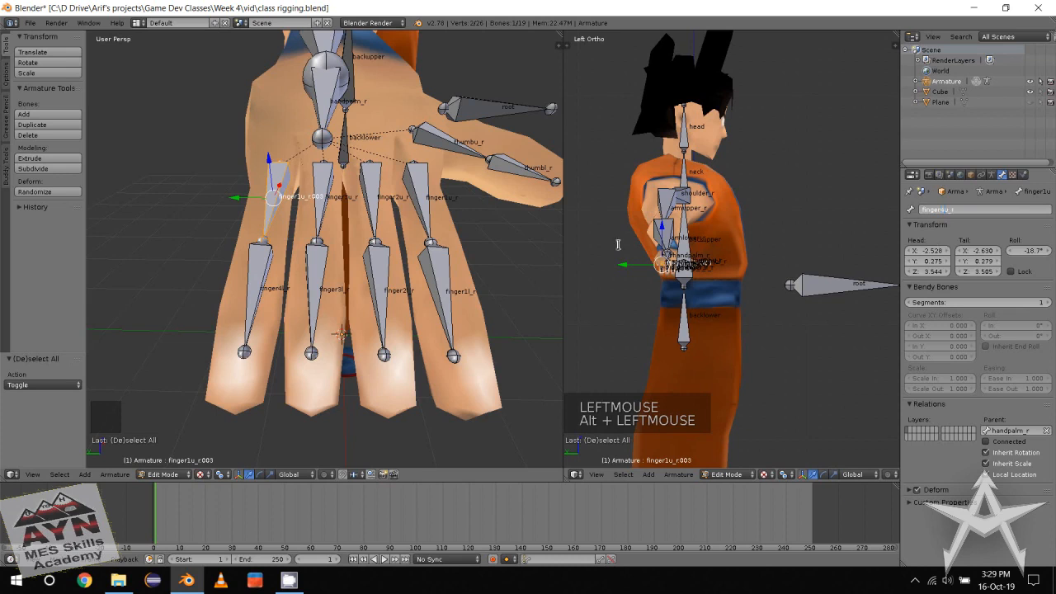
key(Return)
Examine the right arm's bones from the fingers up to the shoulder and the armature within the whole character.
middle_drag(535, 257, 238, 319)
scroll(531, 274, down, 2)
scroll(491, 375, down, 2)
scroll(304, 346, down, 1)
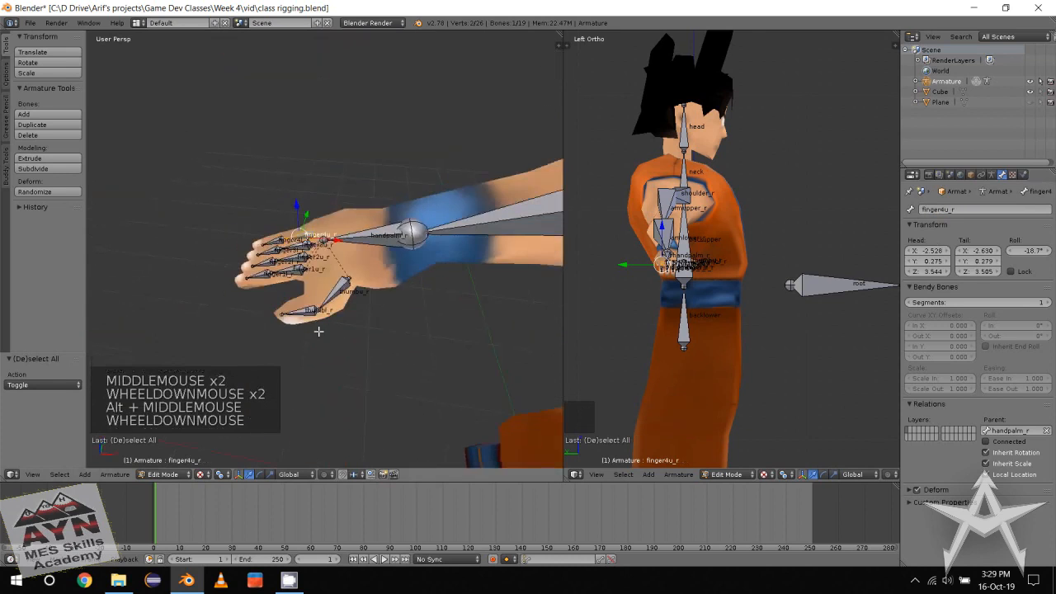
middle_drag(319, 330, 264, 326)
middle_drag(264, 326, 220, 318)
scroll(212, 319, down, 1)
scroll(228, 283, down, 2)
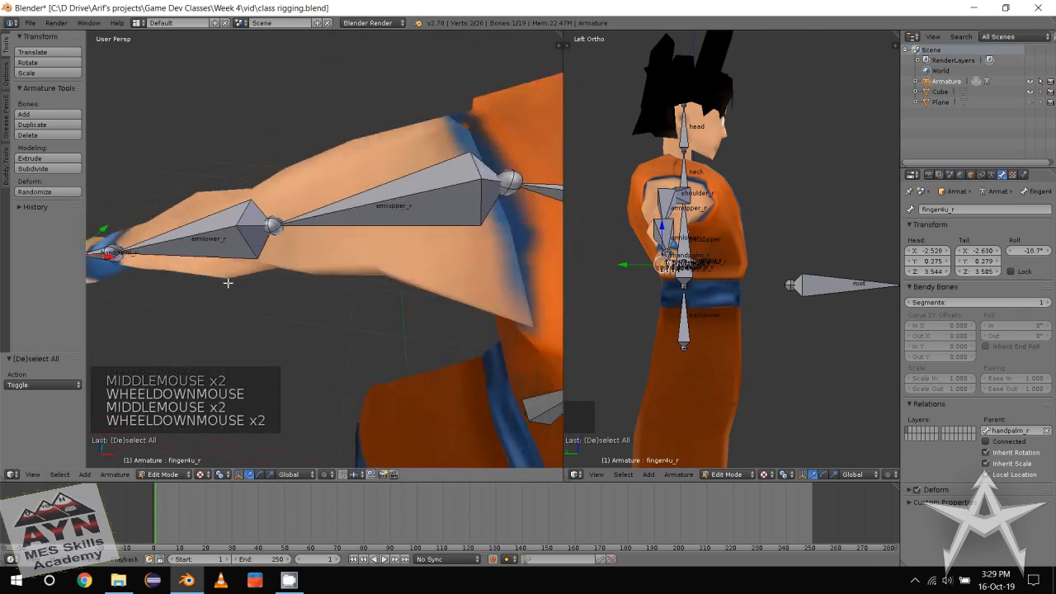
middle_drag(228, 284, 325, 293)
scroll(307, 265, down, 1)
scroll(338, 260, down, 1)
scroll(287, 232, down, 1)
scroll(328, 286, down, 2)
click(326, 293)
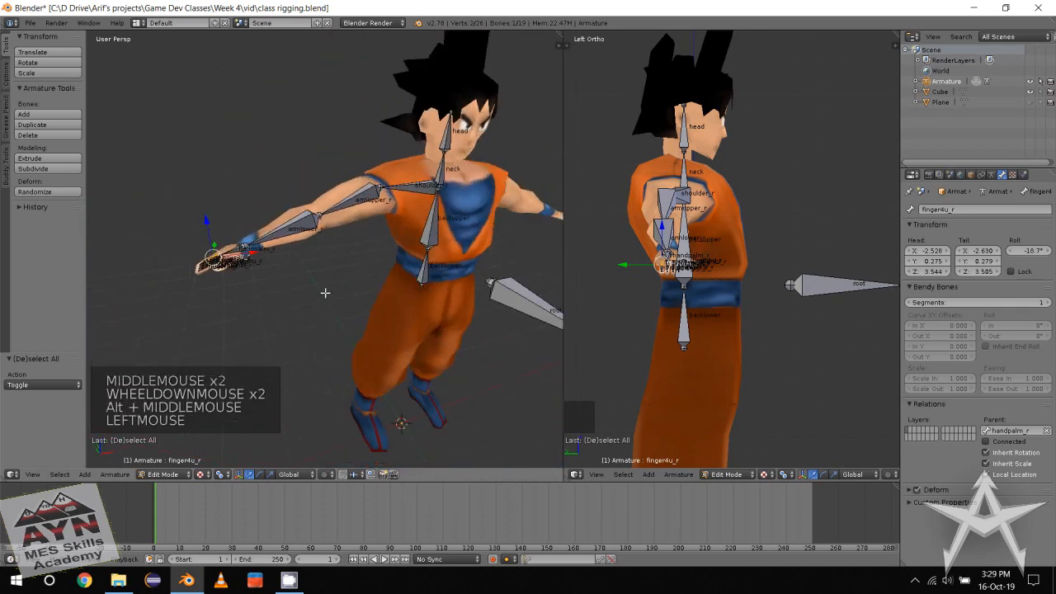
Select the complete right arm chain, from the finger, thumb and palm bones through the lower and upper arm to the shoulder.
drag(186, 153, 324, 326)
alt+middle_drag(324, 326, 314, 195)
scroll(311, 314, up, 1)
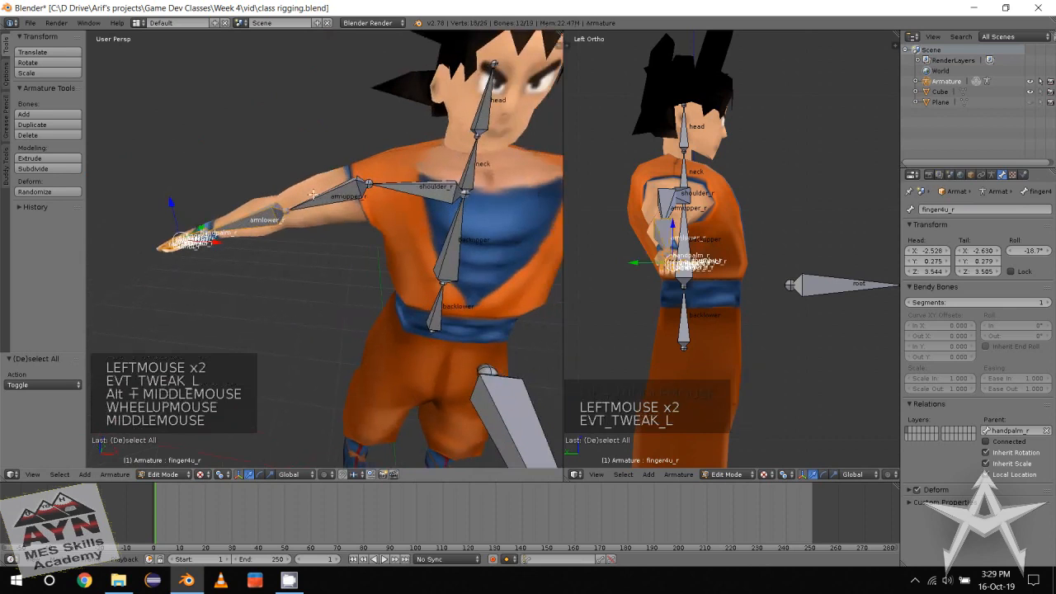
ctrl+drag(319, 142, 431, 246)
middle_drag(429, 246, 385, 258)
scroll(377, 260, up, 1)
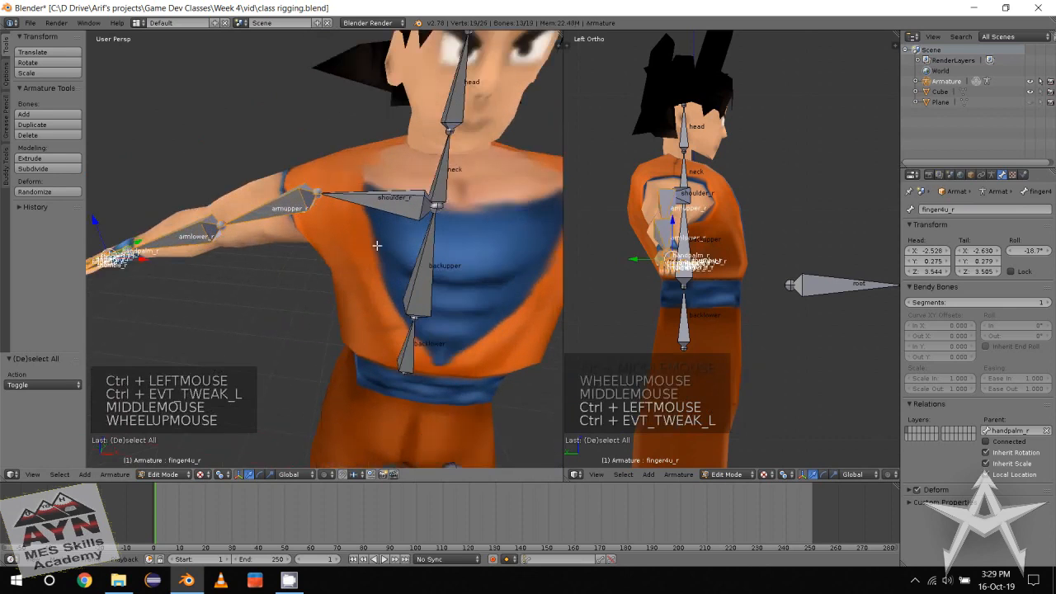
alt+shift+click(385, 203)
middle_drag(385, 203, 325, 255)
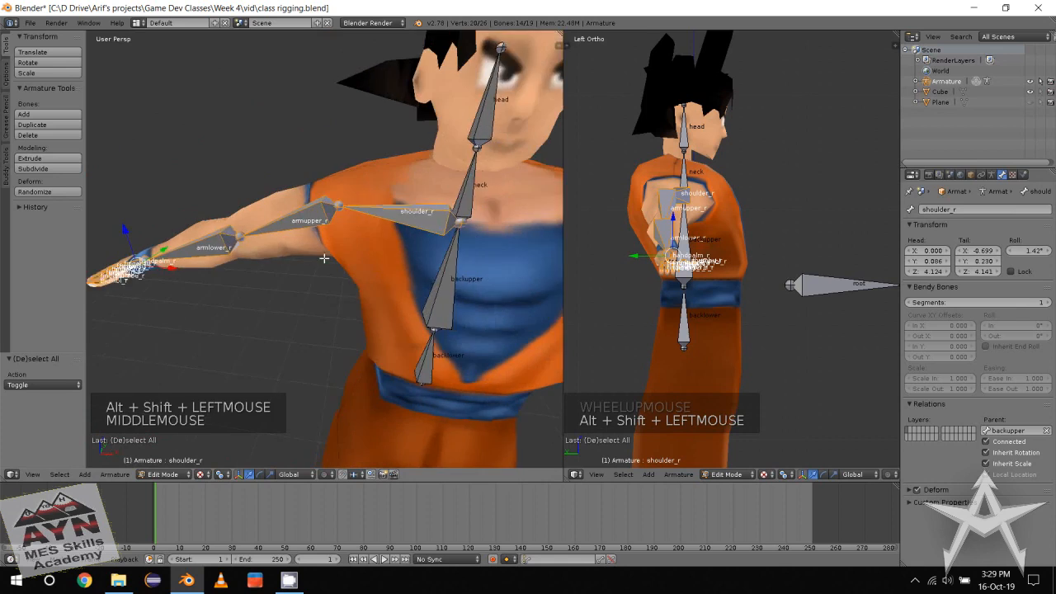
Symmetrize the selected right arm and hand bones from a front view to create matching left-side bones.
scroll(255, 297, down, 1)
alt+middle_drag(255, 297, 264, 293)
scroll(264, 293, down, 1)
middle_drag(264, 293, 305, 278)
middle_drag(306, 278, 298, 250)
key(f)
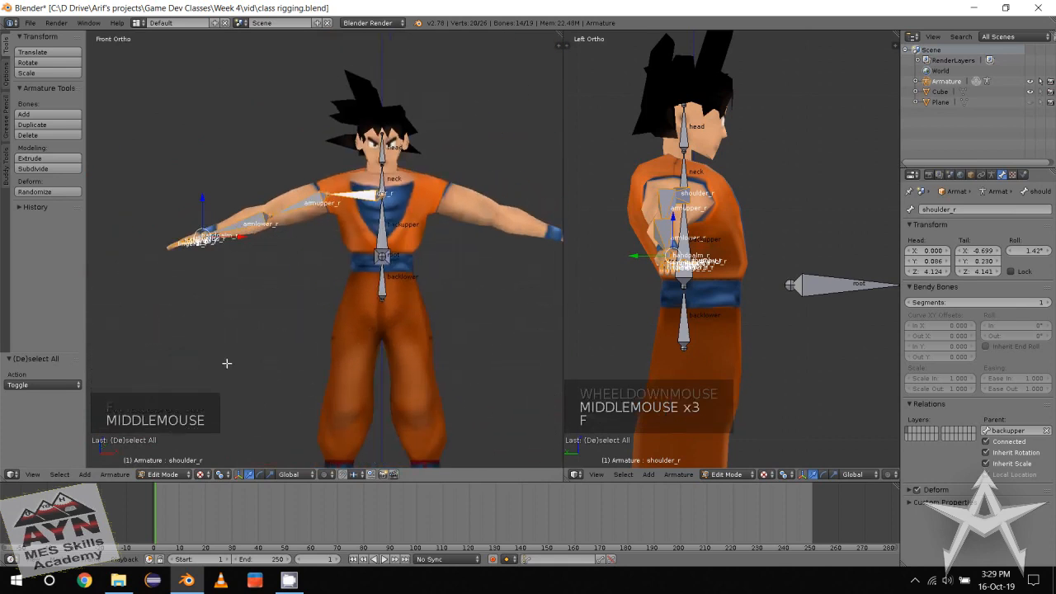
click(116, 475)
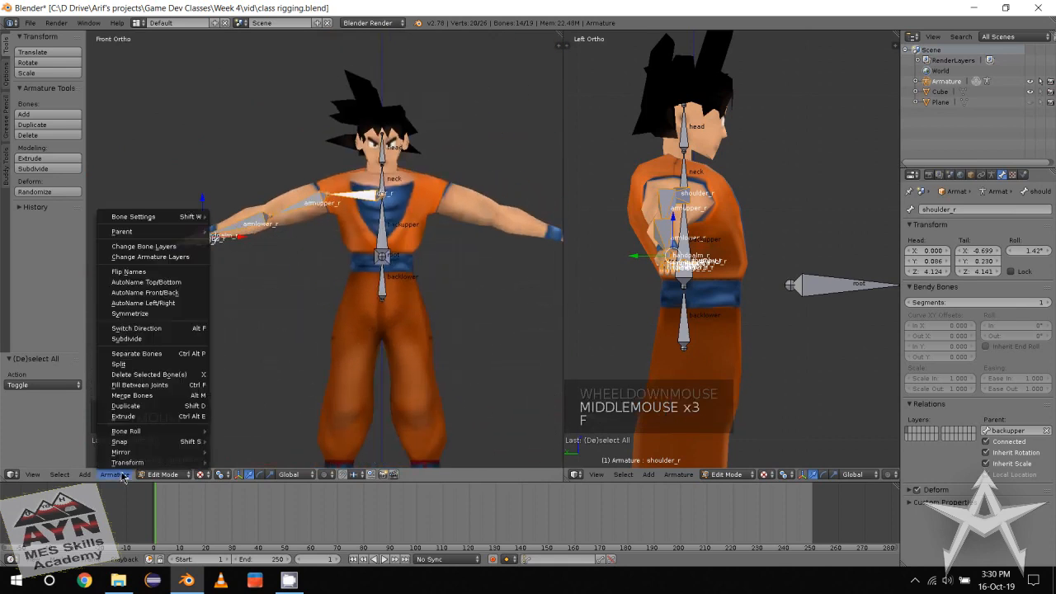
click(164, 314)
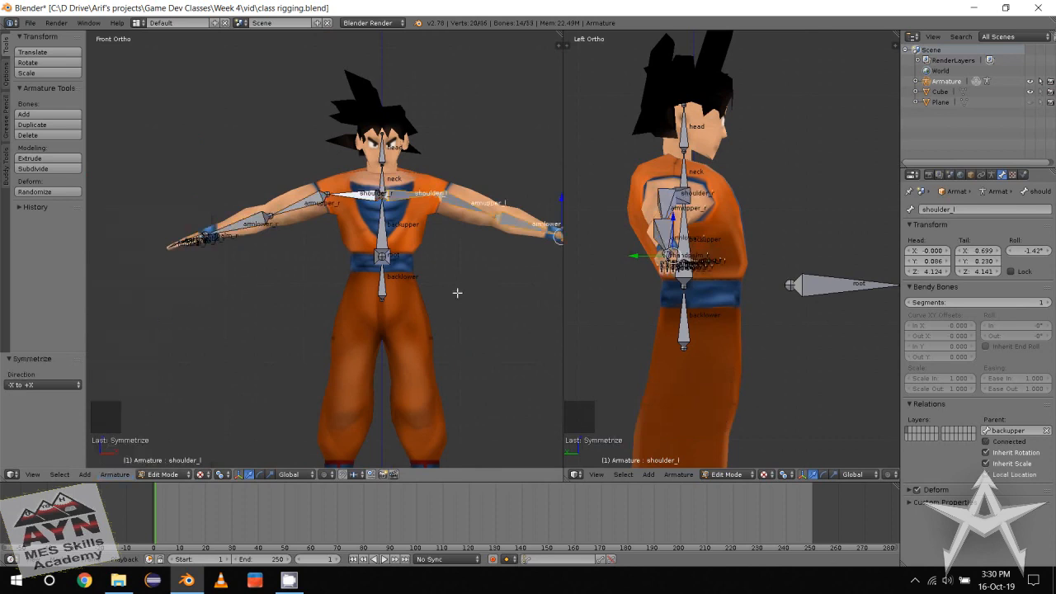
Check the mirrored bones inside the left arm, palm and fingers, and save the file.
scroll(396, 302, up, 1)
middle_drag(457, 292, 279, 313)
scroll(279, 313, up, 2)
middle_drag(338, 289, 267, 204)
scroll(317, 247, up, 1)
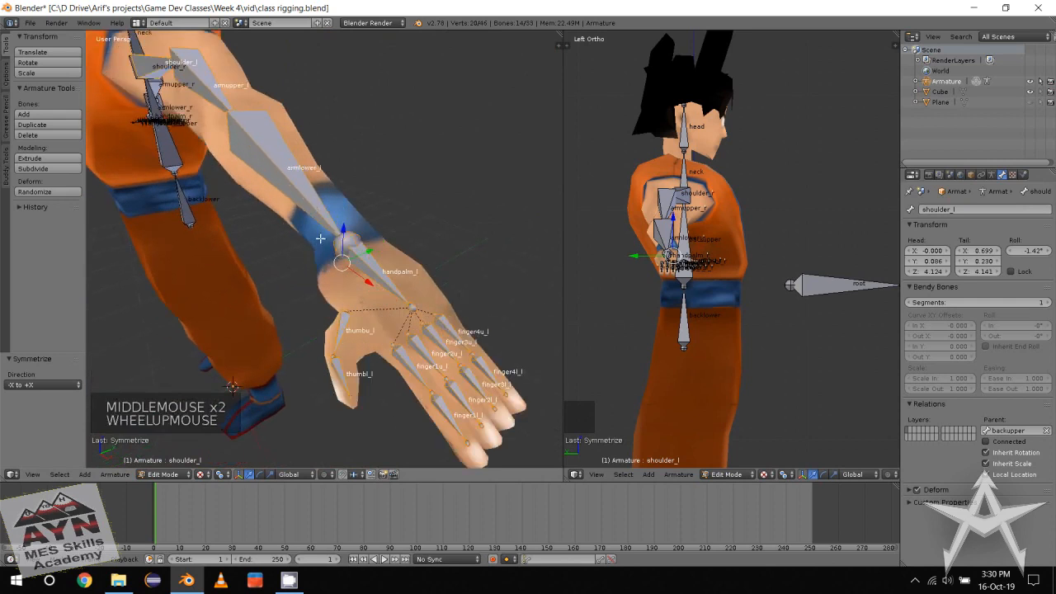
mouse_move(317, 248)
middle_down()
mouse_move(323, 228)
mouse_move(313, 245)
mouse_move(358, 290)
mouse_move(405, 264)
mouse_move(321, 271)
mouse_move(325, 244)
middle_up()
scroll(313, 245, down, 1)
scroll(354, 283, down, 1)
scroll(406, 264, down, 1)
click(321, 270)
key(ctrl+s)
Duplicate the backlower bone and offset the copy -0.280 along X toward the right hip.
scroll(323, 255, down, 1)
mouse_move(326, 244)
alt+middle_down()
mouse_move(328, 234)
mouse_move(315, 243)
mouse_move(335, 241)
alt+middle_up()
scroll(338, 236, up, 2)
scroll(338, 250, up, 1)
middle_drag(335, 241, 299, 175)
click(339, 184)
mouse_move(365, 198)
alt+middle_down()
mouse_move(354, 199)
mouse_move(359, 181)
alt+middle_up()
click(366, 171)
alt+click(347, 200)
key(shift+d)
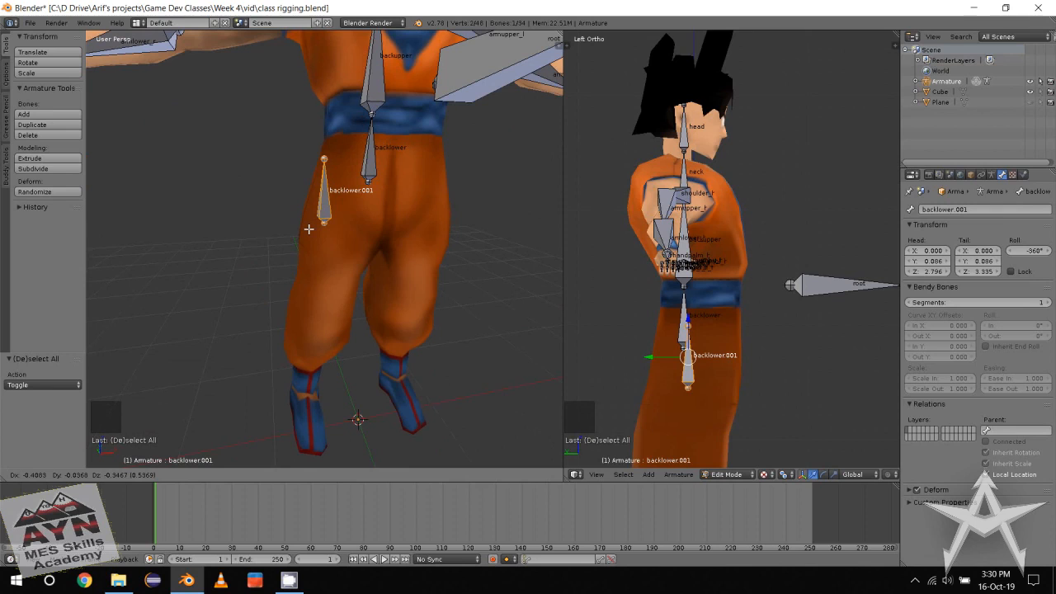
key(x)
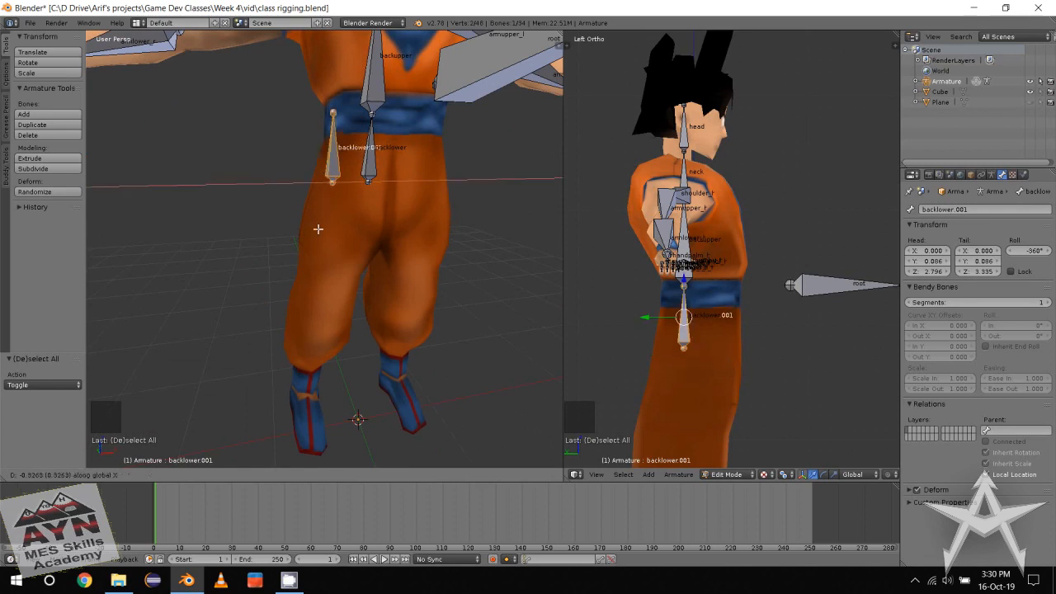
click(323, 230)
key(f)
middle_drag(323, 229, 316, 186)
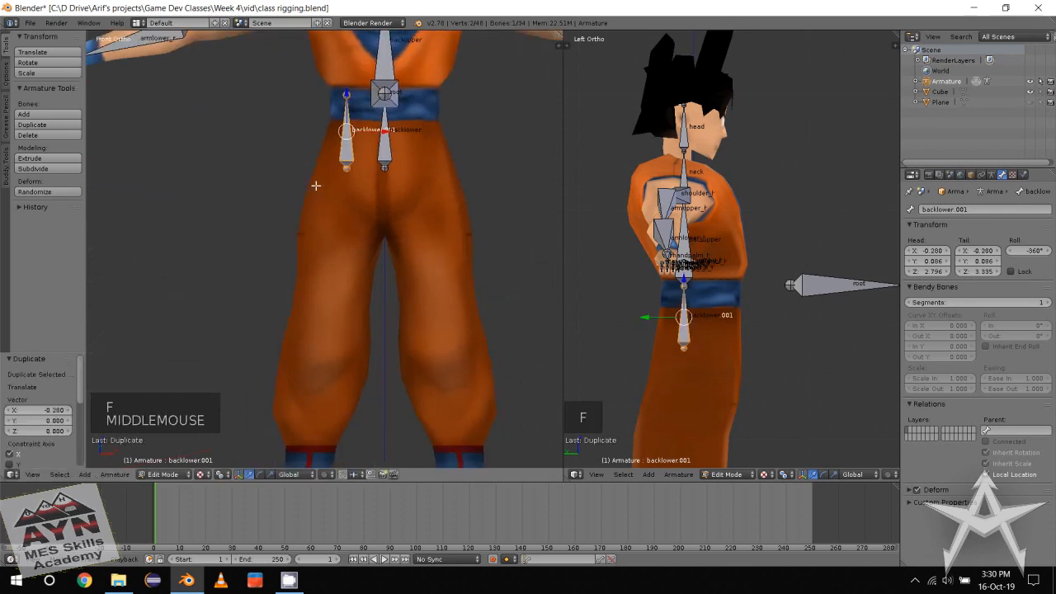
Lower the copied bone into the right thigh and place its tail at the knee, about X -0.451, Z 1.525.
drag(346, 110, 339, 174)
click(340, 156)
middle_drag(347, 253, 339, 222)
key(w)
key(w)
key(w)
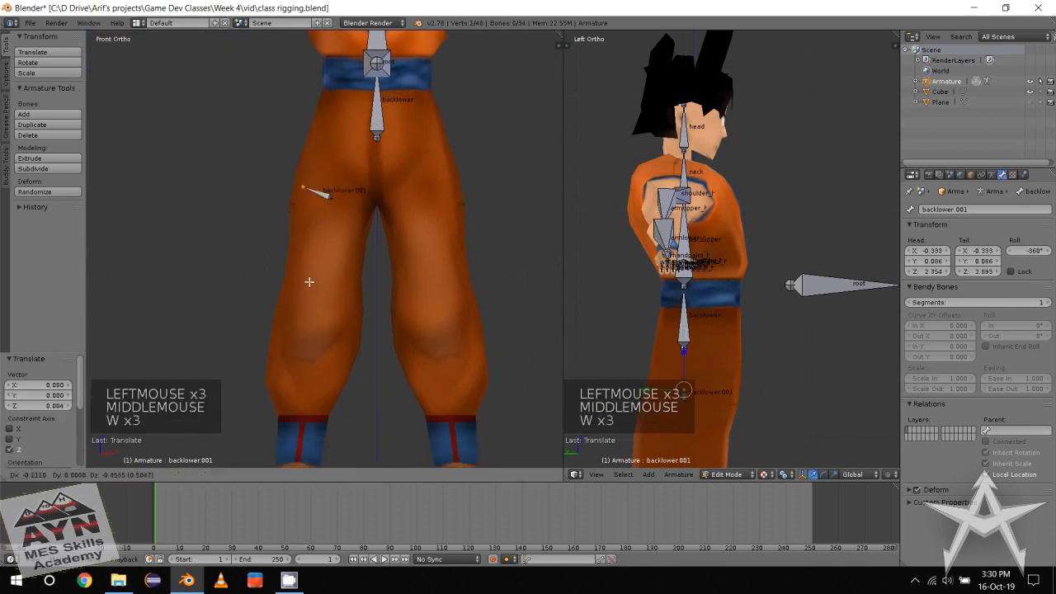
click(321, 390)
shift+middle_drag(317, 374, 324, 261)
scroll(323, 261, down, 2)
shift+middle_drag(323, 261, 324, 250)
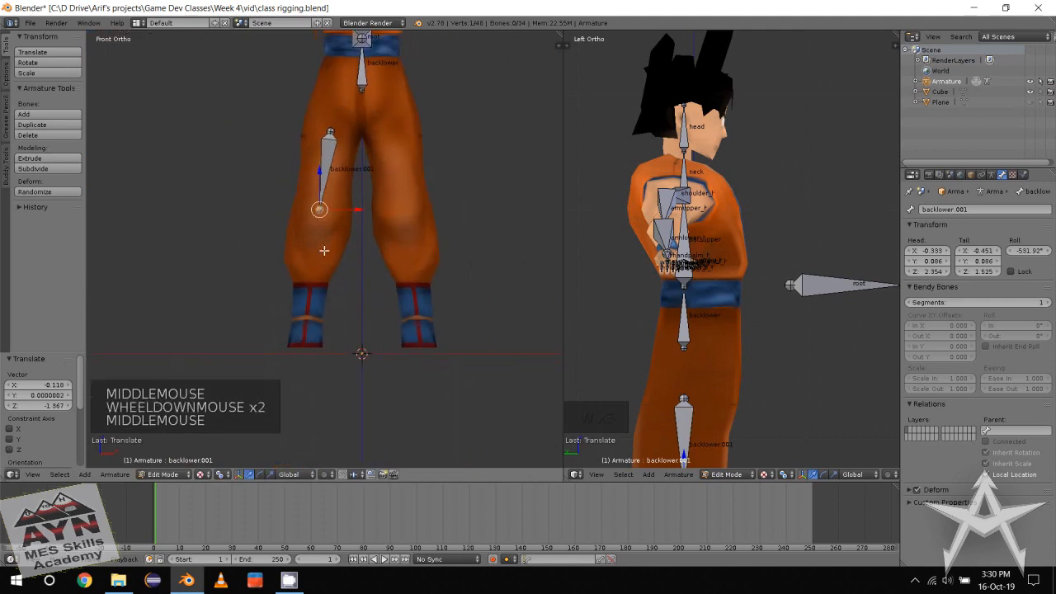
Extrude a shin bone from the right knee down to the ankle and lower the knee joint by about 0.111.
key(ctrl+alt+e)
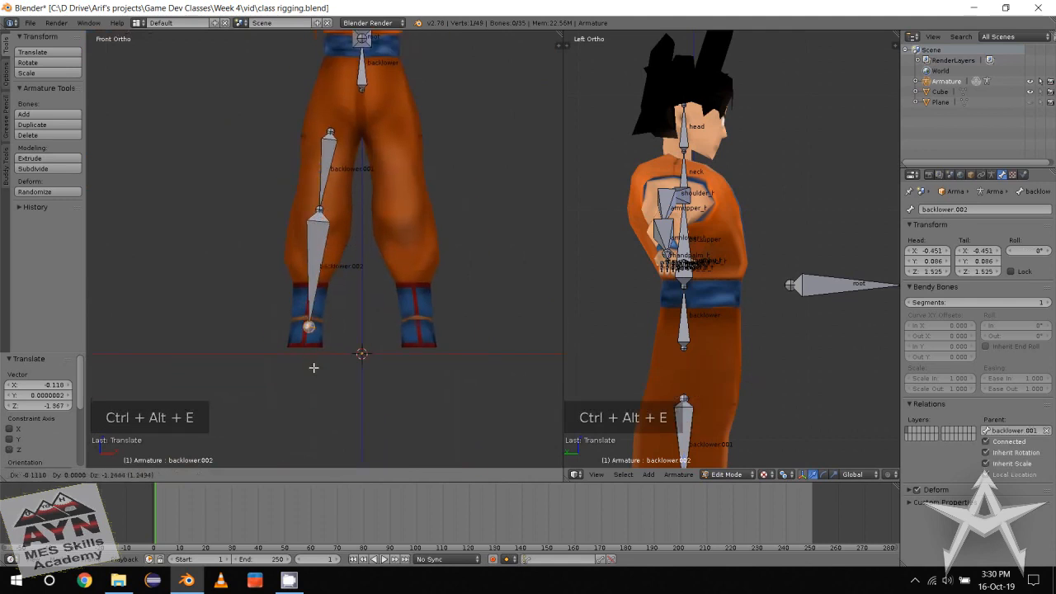
click(311, 376)
click(326, 208)
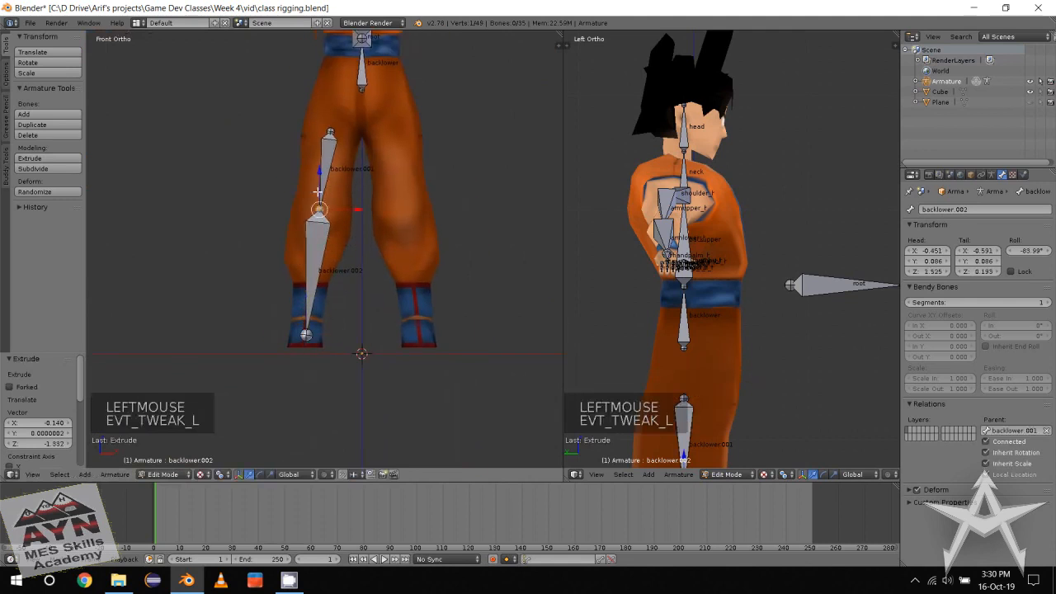
drag(320, 197, 320, 220)
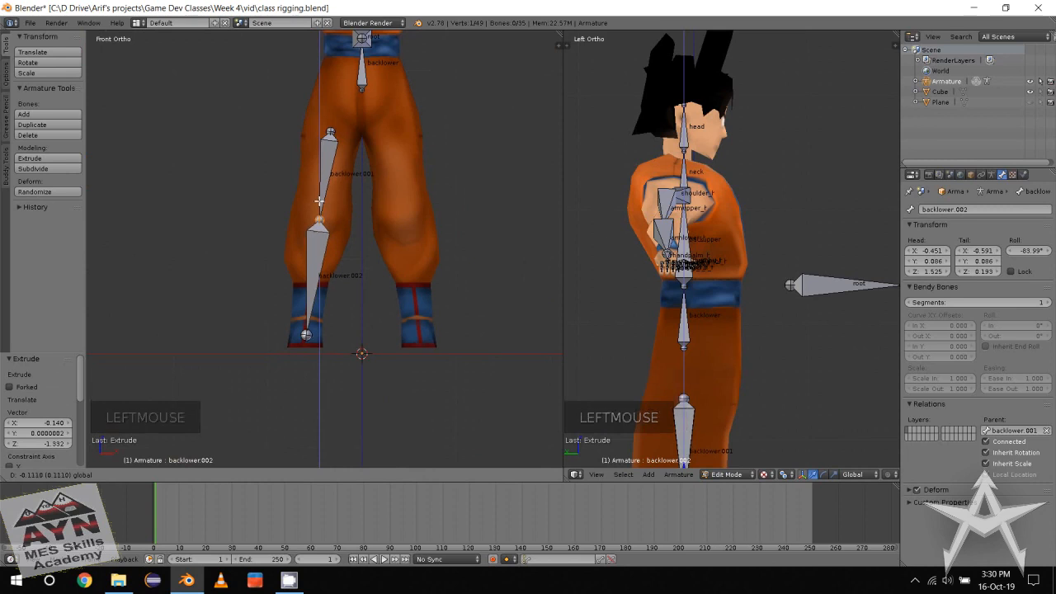
Move the right ankle joint back about 0.179 along Y to sit inside the ankle.
click(306, 334)
click(307, 316)
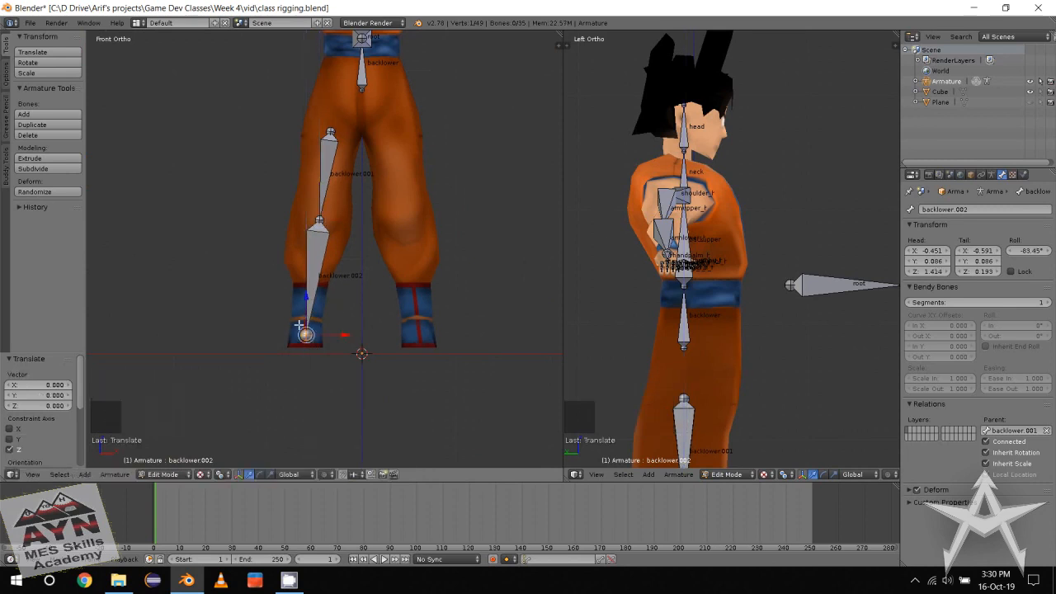
alt+middle_drag(307, 320, 379, 307)
alt+middle_drag(380, 307, 357, 294)
scroll(357, 294, up, 1)
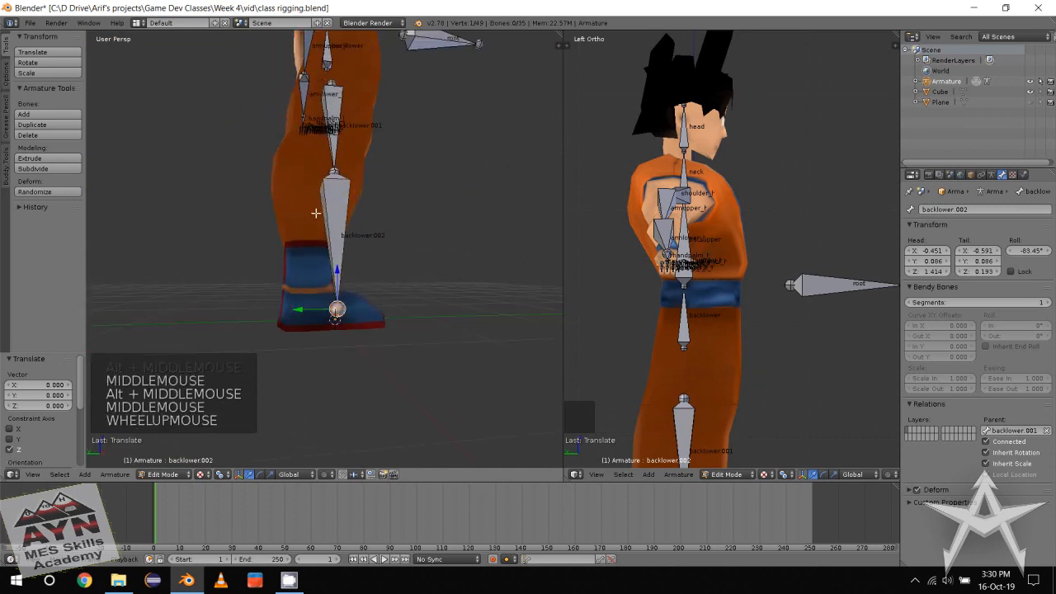
drag(304, 309, 293, 313)
click(293, 313)
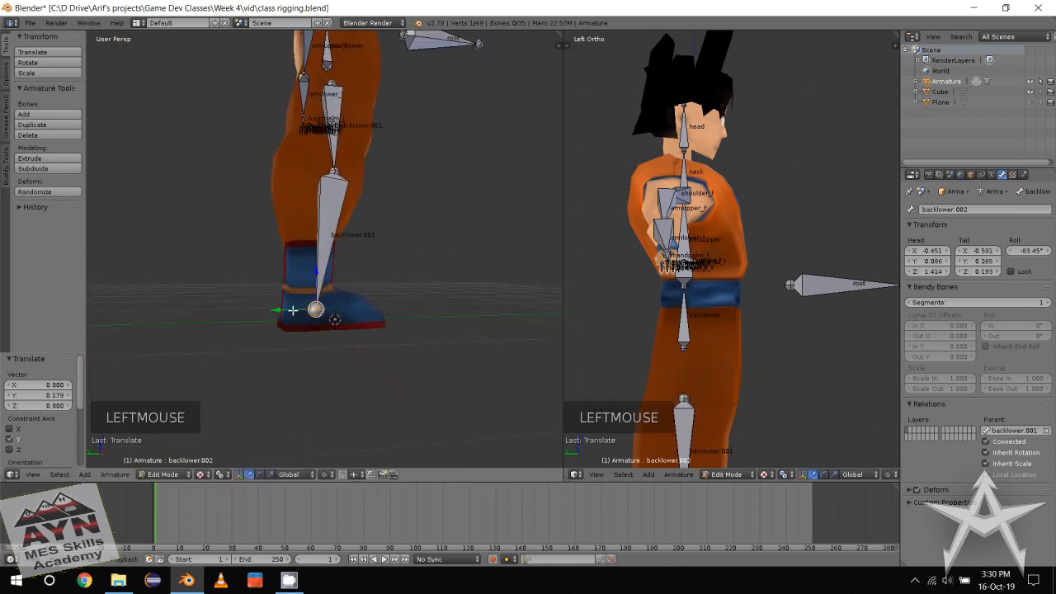
Extrude a foot bone from the right ankle toward the toes, about -0.497 along Y.
middle_drag(298, 314, 323, 314)
key(ctrl+alt+e)
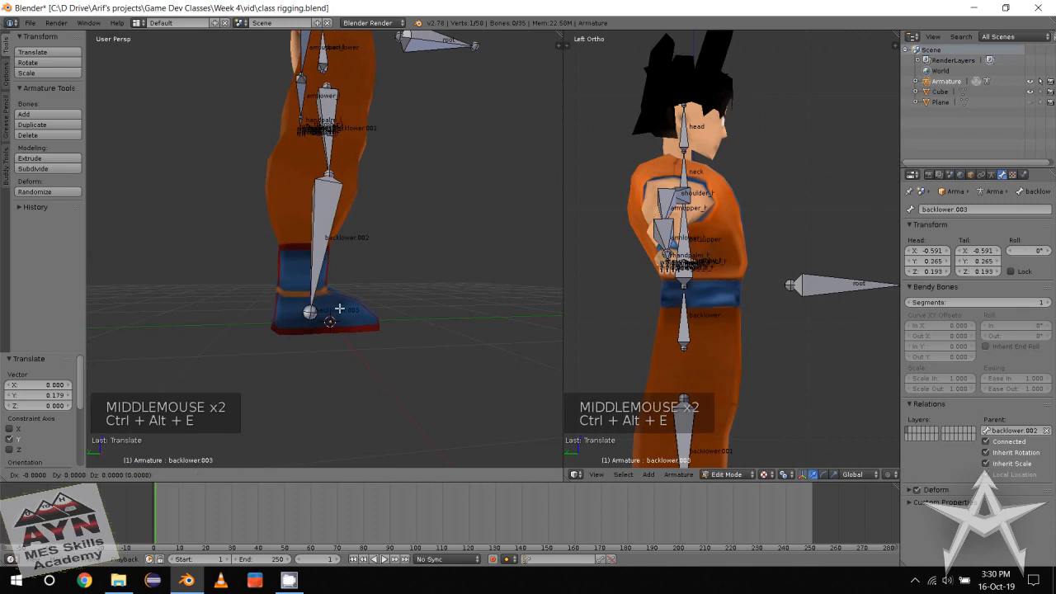
click(399, 313)
middle_drag(380, 318, 350, 336)
Extrude a heel bone backward from the right ankle, about 0.604 along Y.
click(333, 322)
key(ctrl+alt+e)
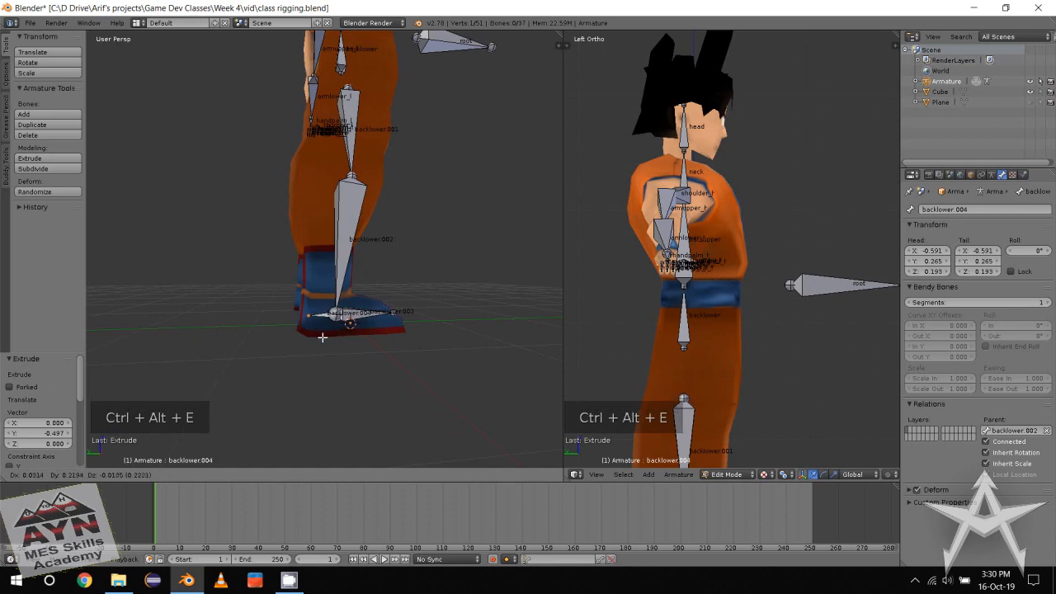
key(y)
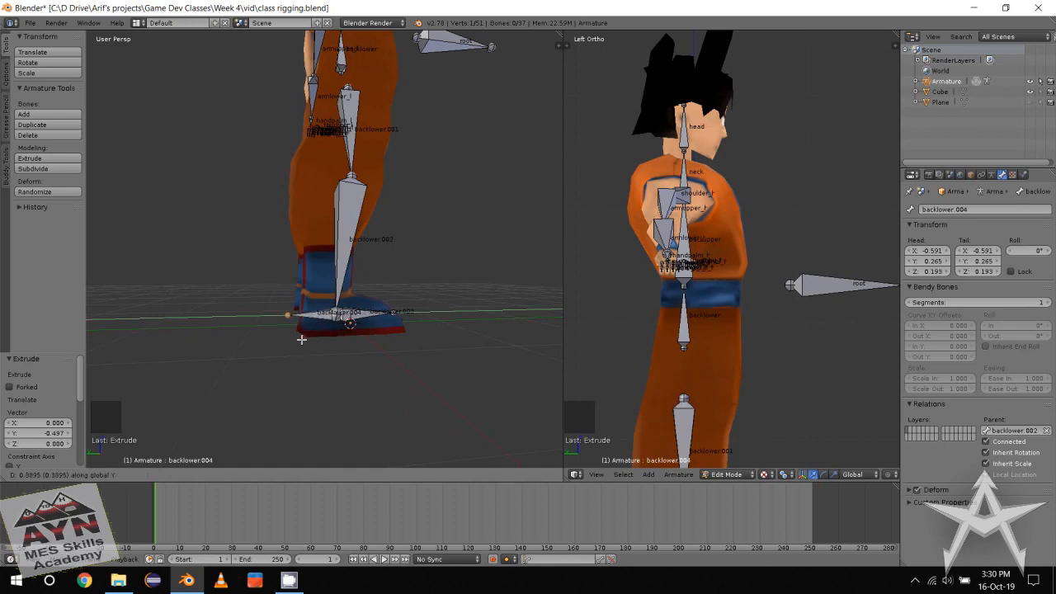
click(273, 342)
alt+middle_drag(273, 342, 342, 350)
scroll(343, 350, down, 2)
alt+middle_drag(343, 350, 352, 293)
scroll(373, 318, down, 1)
scroll(352, 293, up, 3)
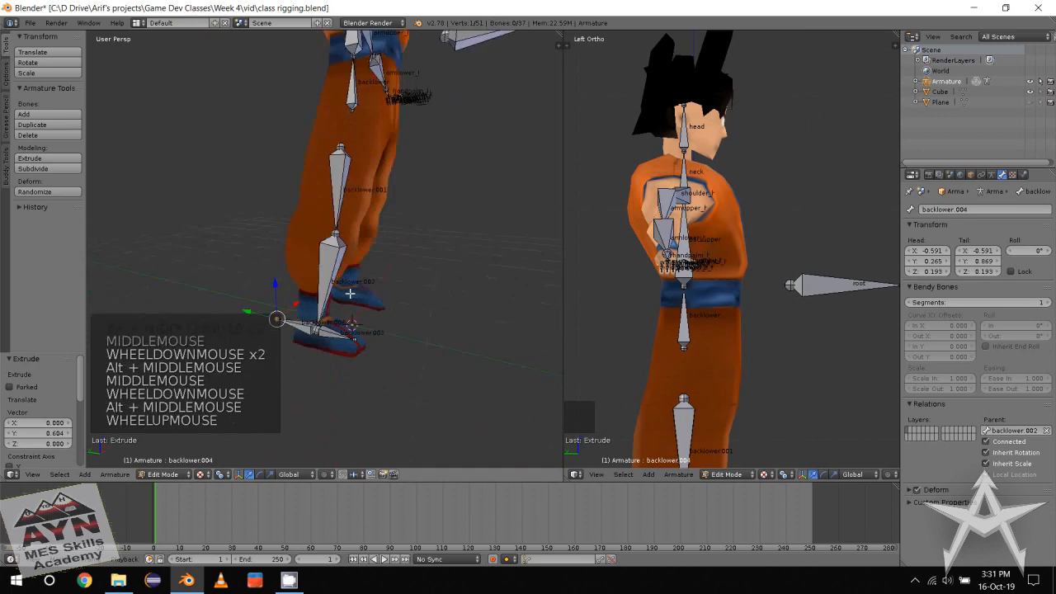
Duplicate the right thigh bone and place the copy well in front of the knee, at about Y -1.39 and 0.077 lower.
click(438, 215)
alt+drag(350, 158, 347, 154)
middle_drag(347, 154, 304, 239)
scroll(293, 231, down, 1)
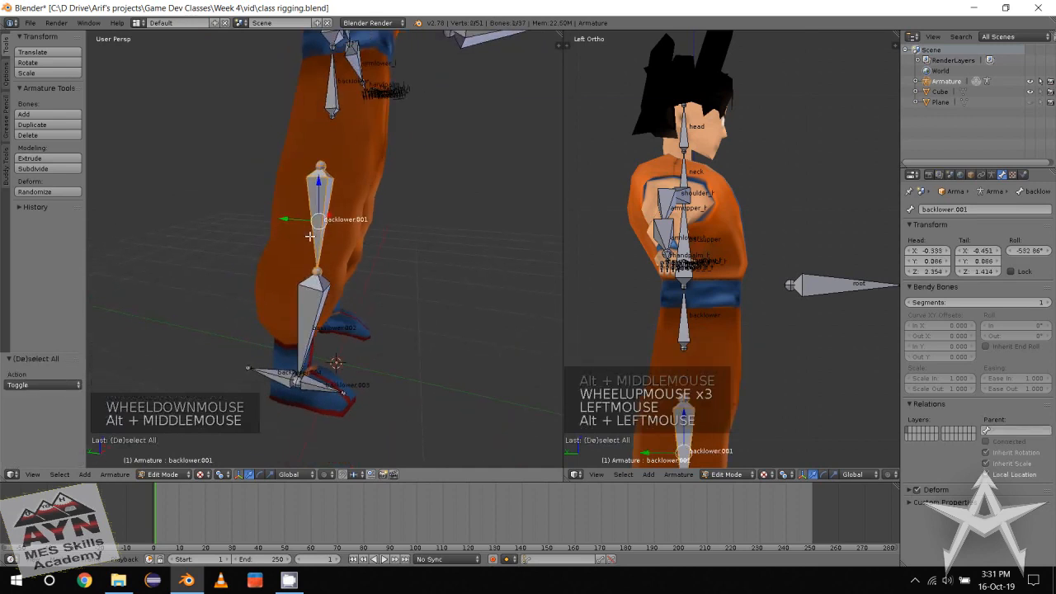
key(shift+d)
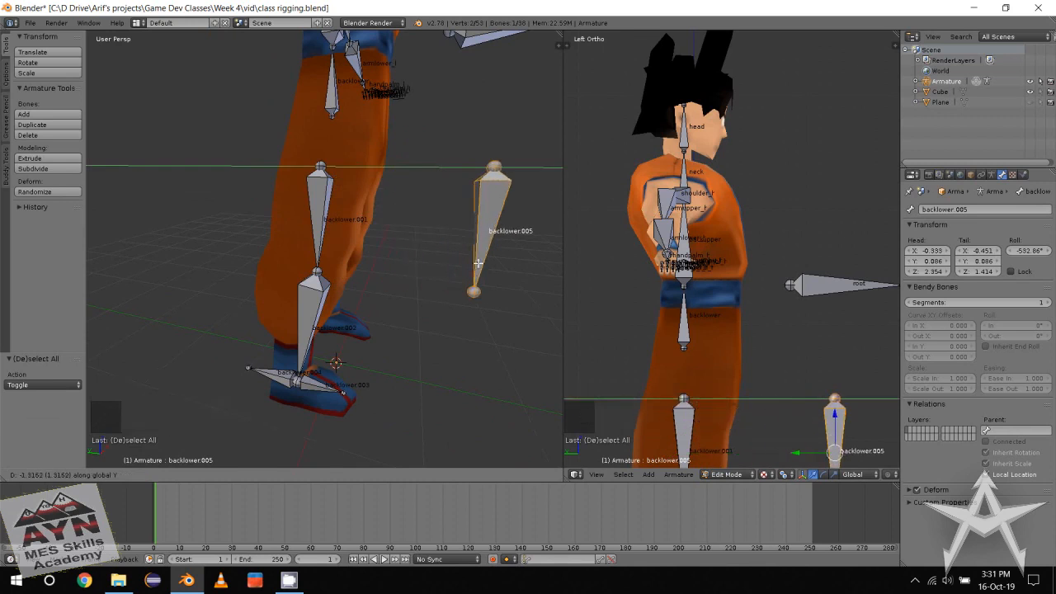
click(479, 256)
alt+middle_drag(479, 256, 415, 273)
drag(473, 238, 472, 251)
alt+middle_drag(444, 267, 448, 270)
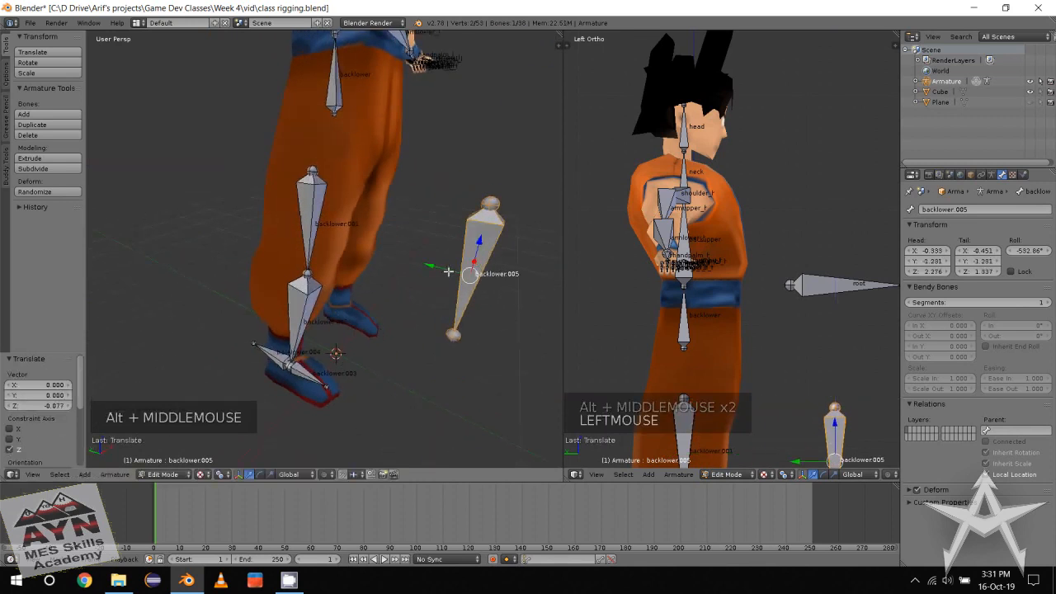
drag(448, 271, 477, 269)
Rename the right thigh bone as legupper_r.
scroll(477, 269, up, 1)
middle_drag(475, 268, 422, 227)
click(422, 227)
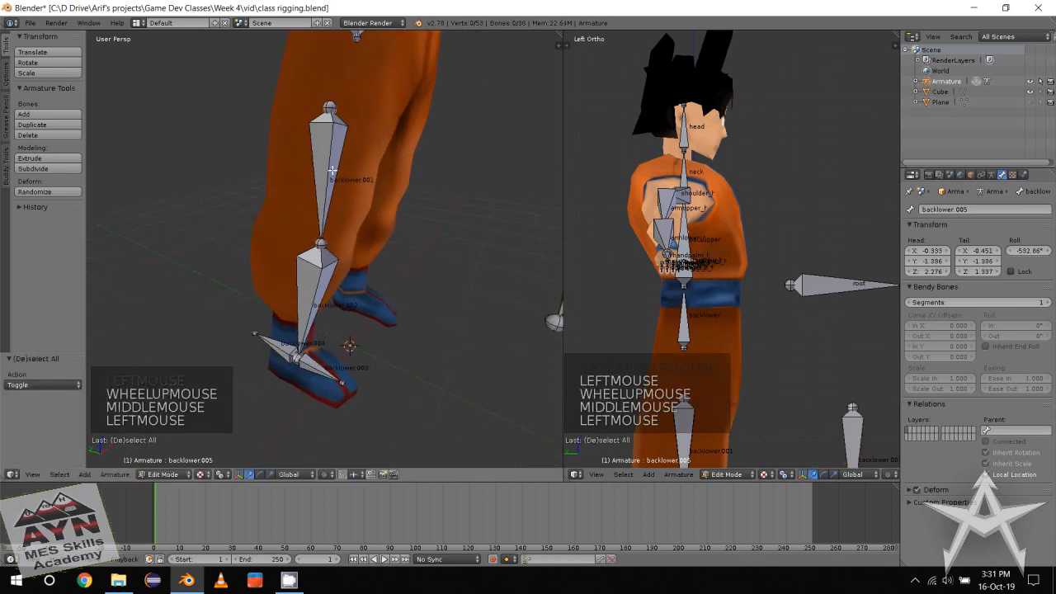
alt+click(325, 180)
click(960, 210)
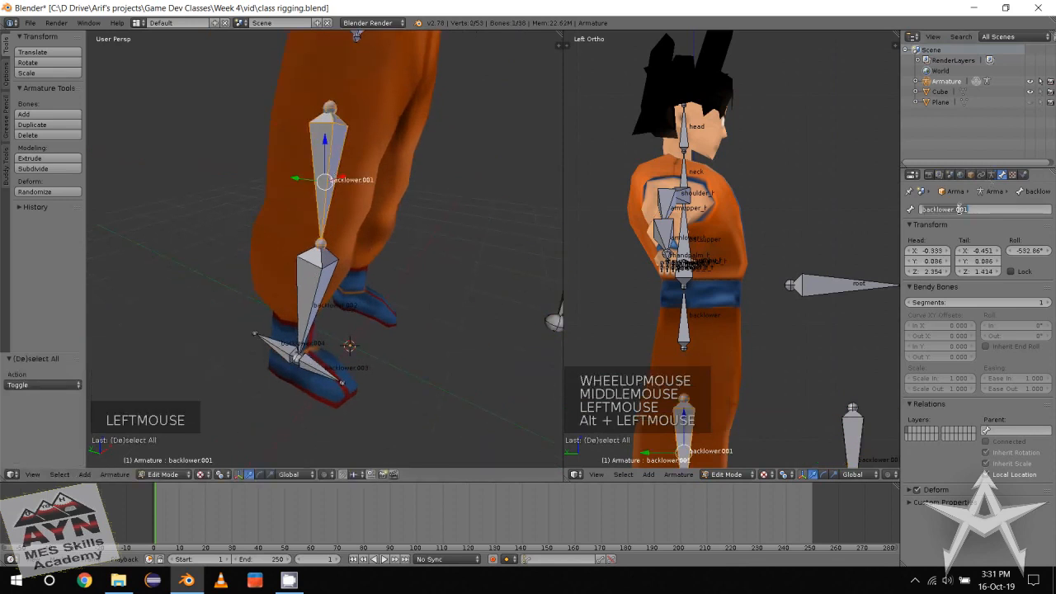
text(legupper_)
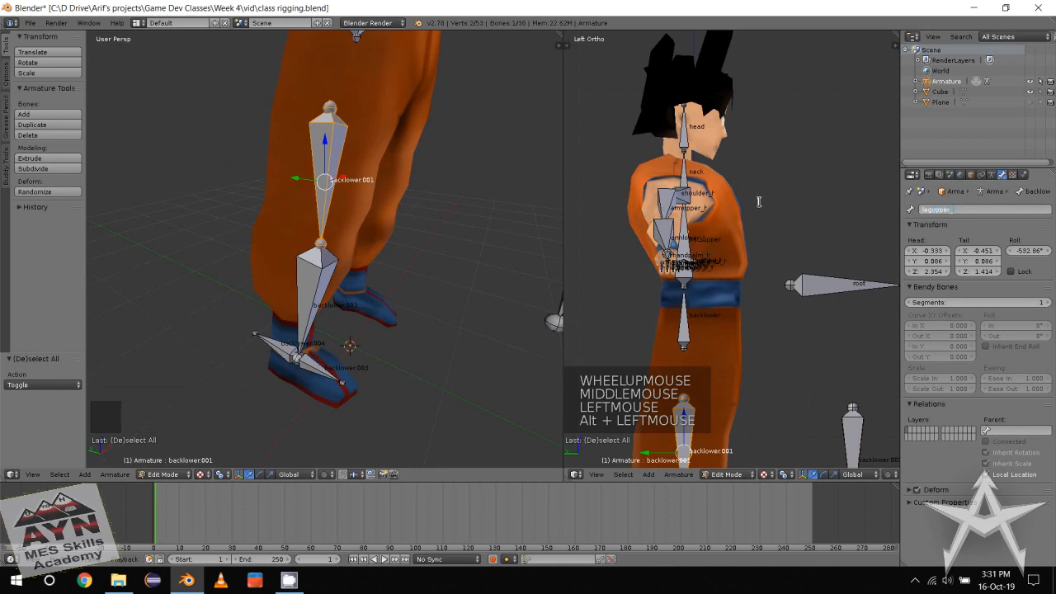
key(Return)
Rename the right shin bone as leglower_r.
middle_drag(449, 229, 462, 198)
scroll(462, 198, up, 1)
click(462, 198)
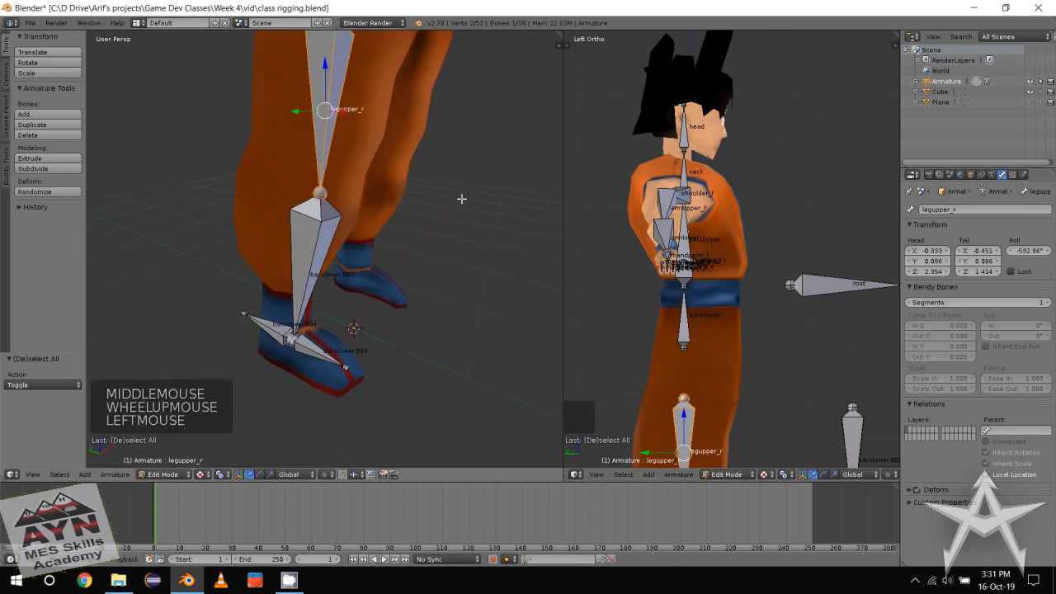
alt+click(310, 236)
click(1003, 212)
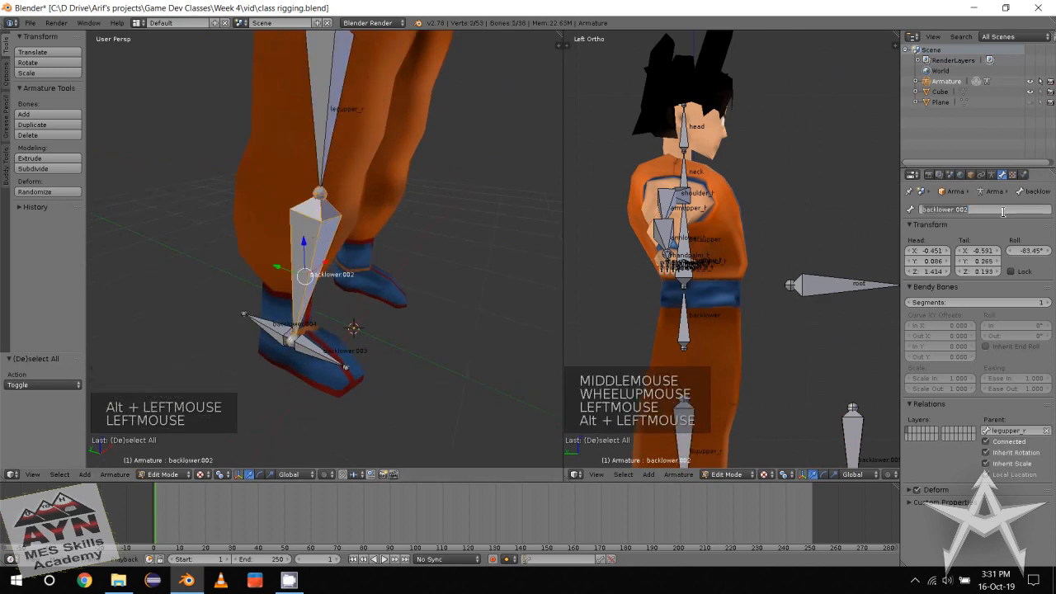
text(leglower_)
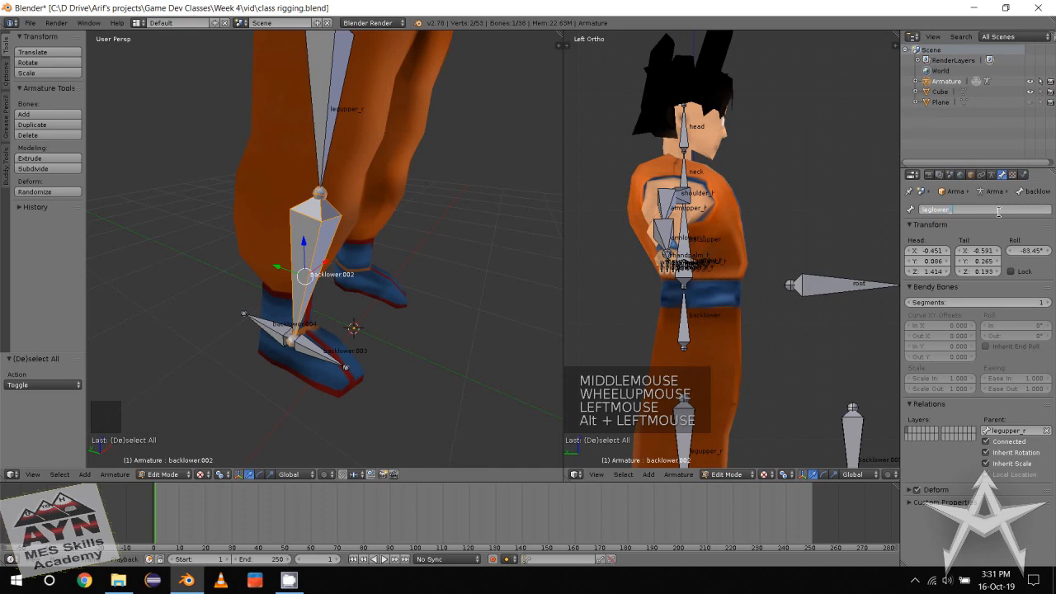
key(Return)
Rename the right foot's toe-side bone as foot_r.
scroll(514, 219, up, 2)
middle_drag(451, 283, 495, 239)
click(423, 309)
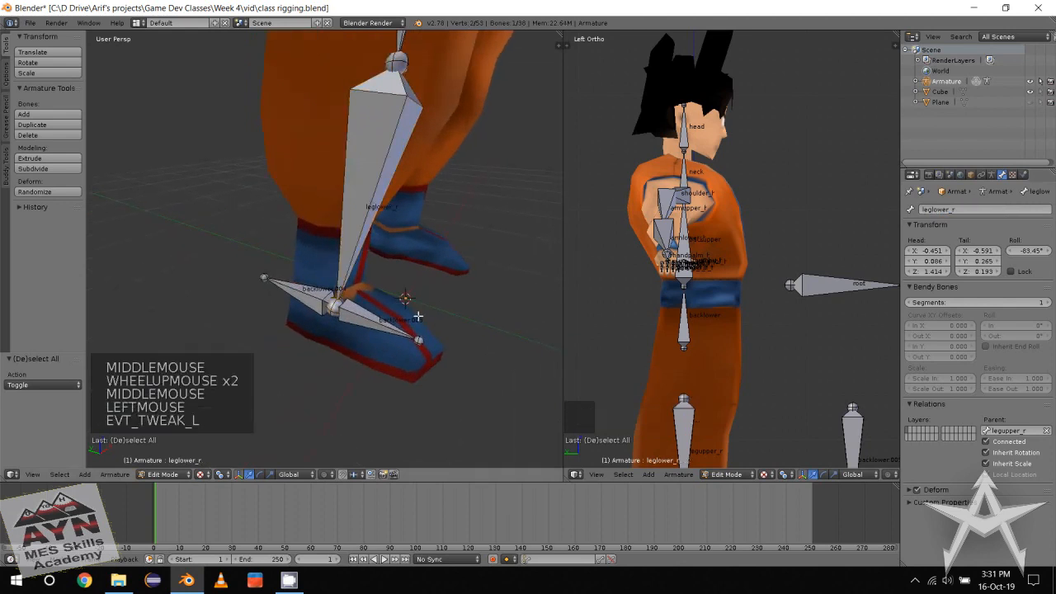
alt+click(374, 324)
double_click(978, 209)
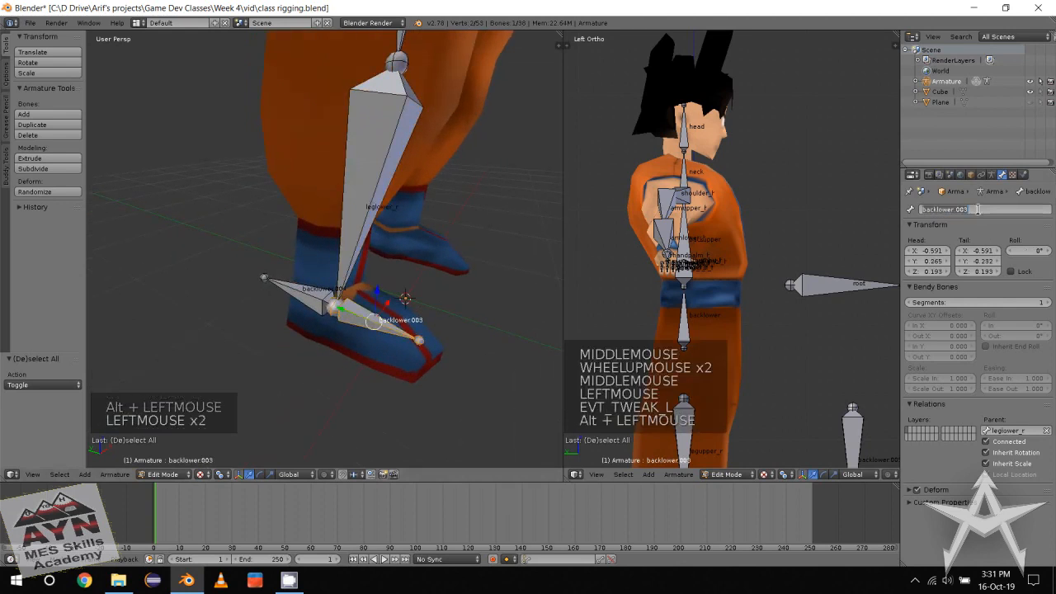
text(ooo)
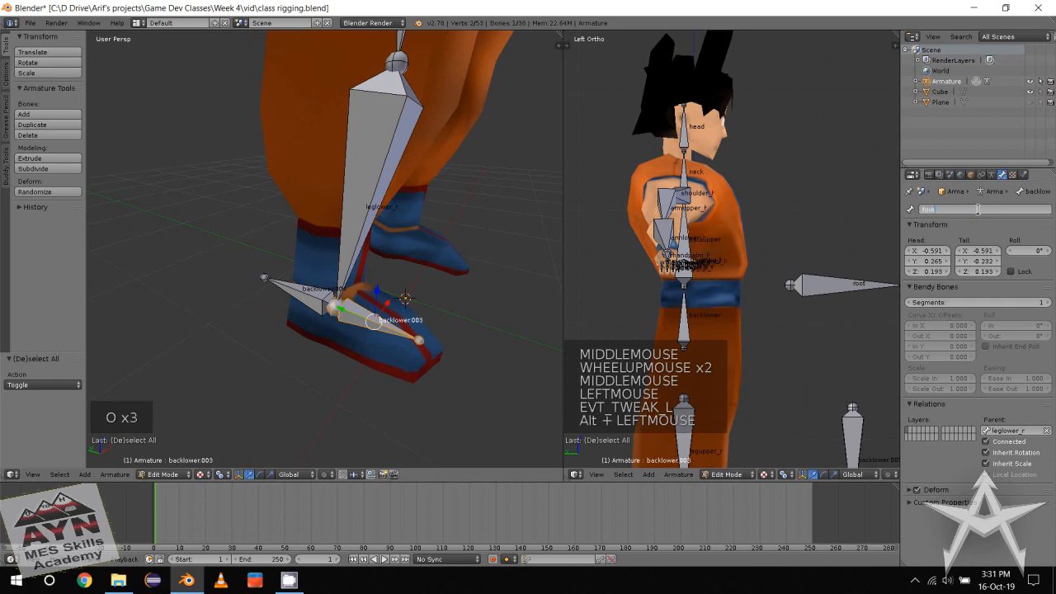
text(r)
middle_click(346, 248)
click(364, 293)
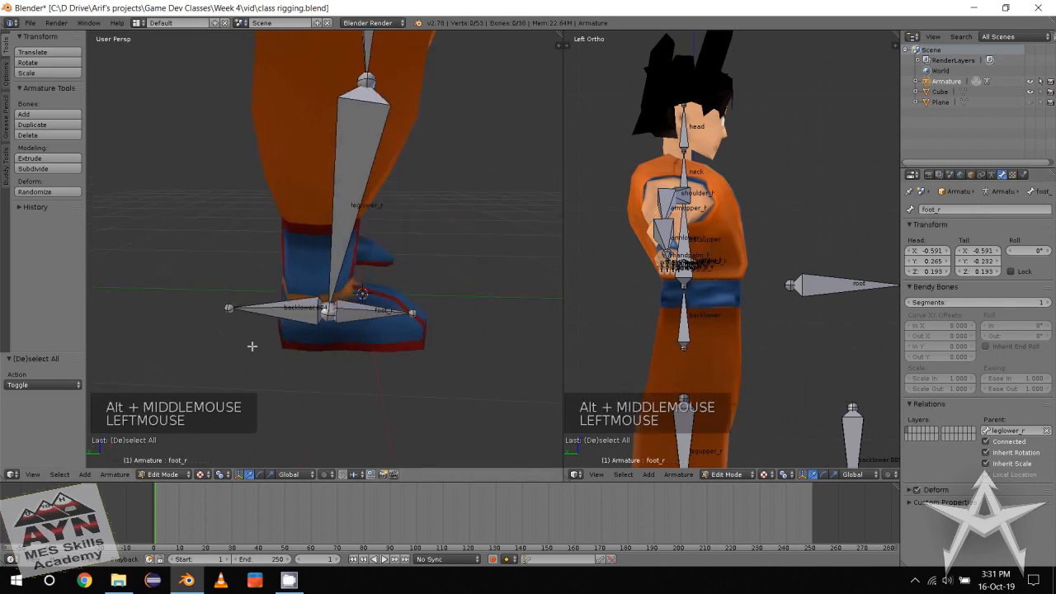
Rename the heel-side bone at the right ankle as leghelper_r.
alt+click(275, 310)
click(927, 210)
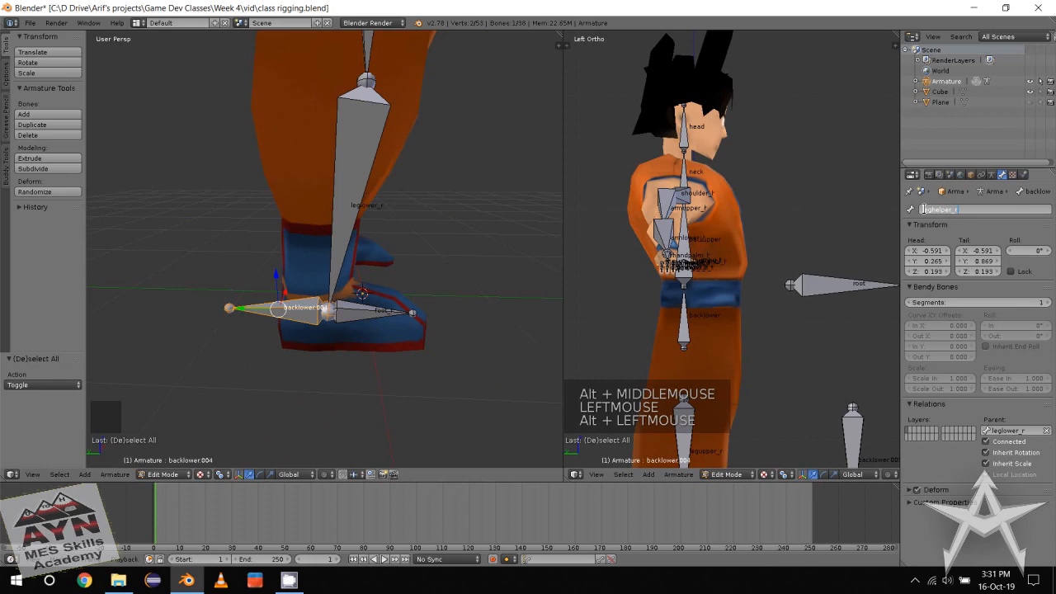
middle_drag(445, 289, 408, 286)
click(321, 383)
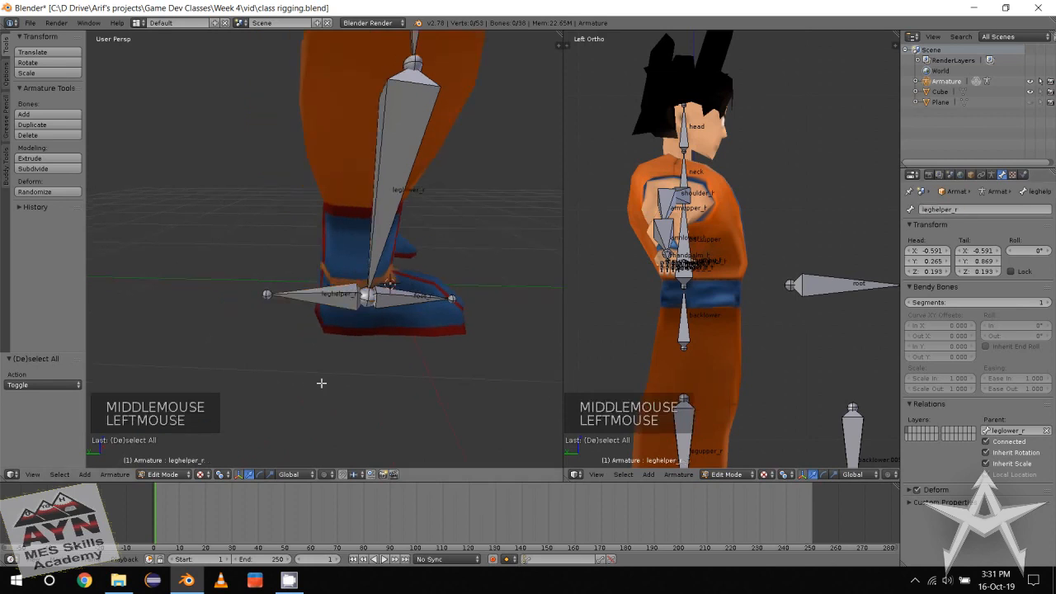
Clear the parent of leghelper_r so it is detached from the right shin bone.
click(347, 301)
click(364, 284)
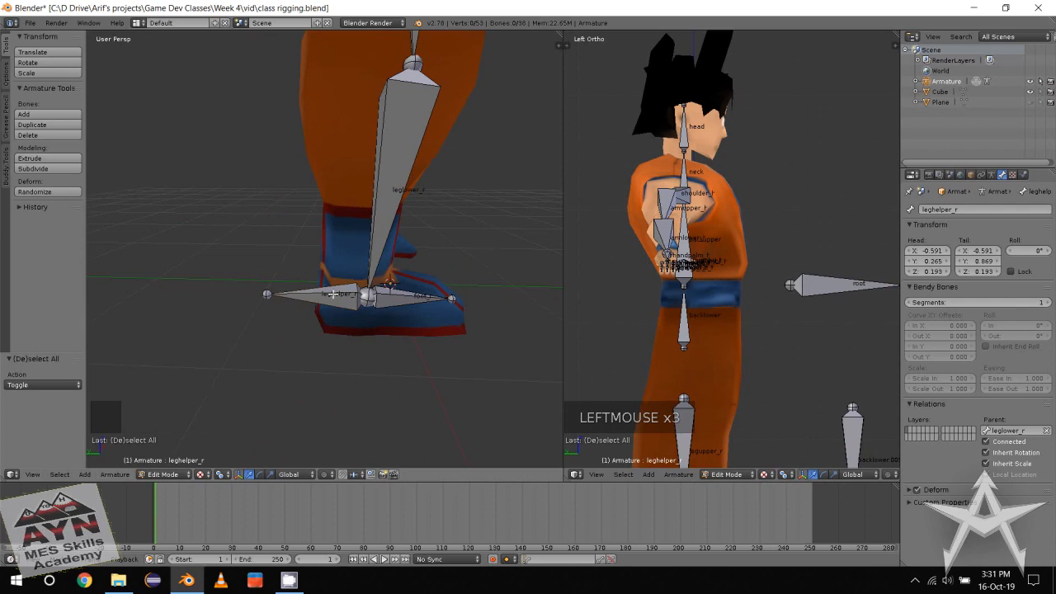
alt+click(344, 295)
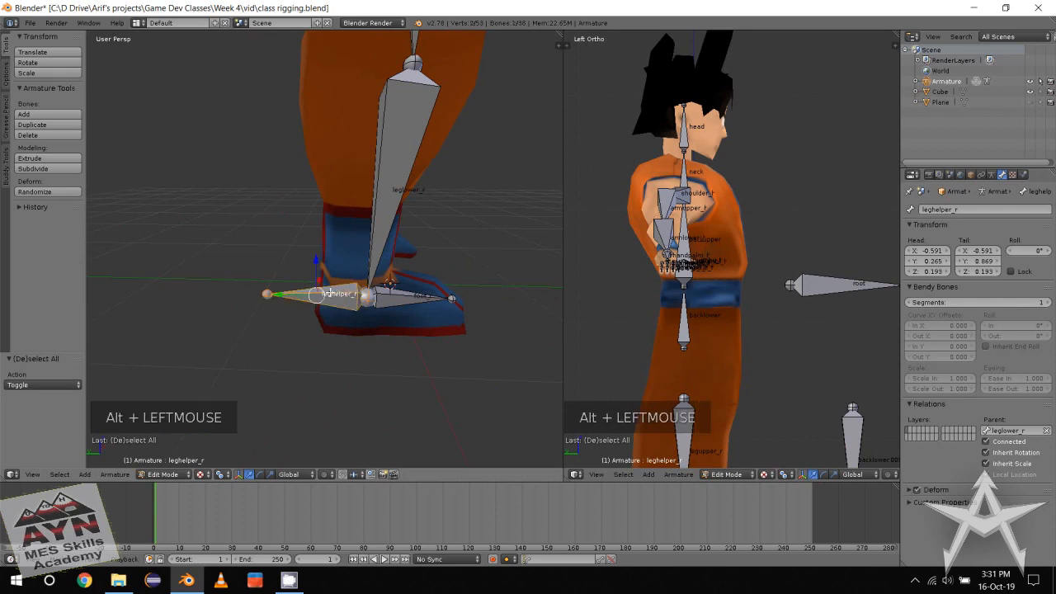
key(alt+p)
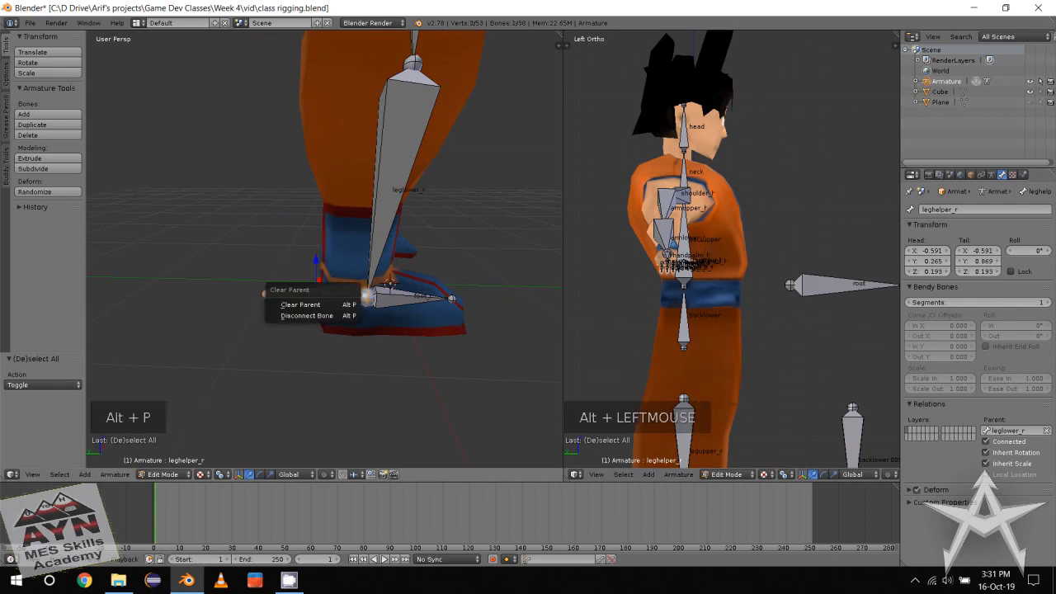
click(328, 305)
key(alt+p)
click(324, 330)
scroll(311, 326, down, 2)
middle_drag(324, 329, 332, 303)
click(259, 306)
middle_drag(259, 306, 355, 279)
click(299, 305)
Extrude a helper bone forward from the right wrist joint by about 0.391 along negative Y.
scroll(351, 298, down, 2)
scroll(351, 299, down, 1)
scroll(333, 292, up, 2)
scroll(361, 301, down, 2)
mouse_move(355, 278)
middle_down()
mouse_move(349, 255)
mouse_move(316, 269)
mouse_move(362, 259)
middle_up()
scroll(349, 256, up, 1)
scroll(349, 255, down, 2)
alt+middle_drag(361, 259, 376, 239)
scroll(376, 239, up, 1)
middle_drag(375, 239, 378, 251)
click(355, 231)
click(370, 233)
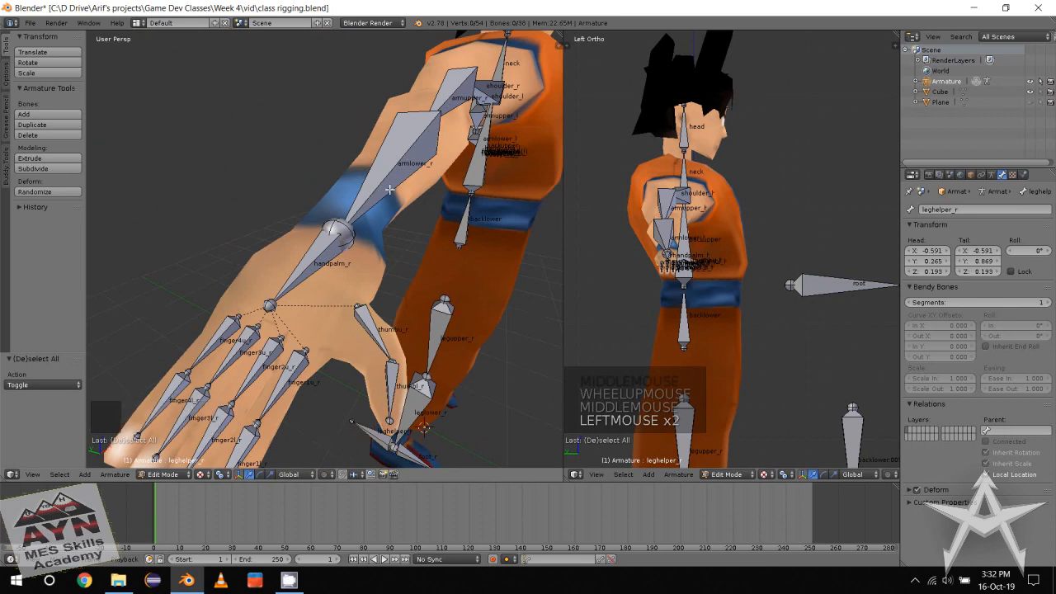
alt+middle_drag(390, 190, 384, 247)
click(341, 219)
middle_drag(341, 219, 435, 213)
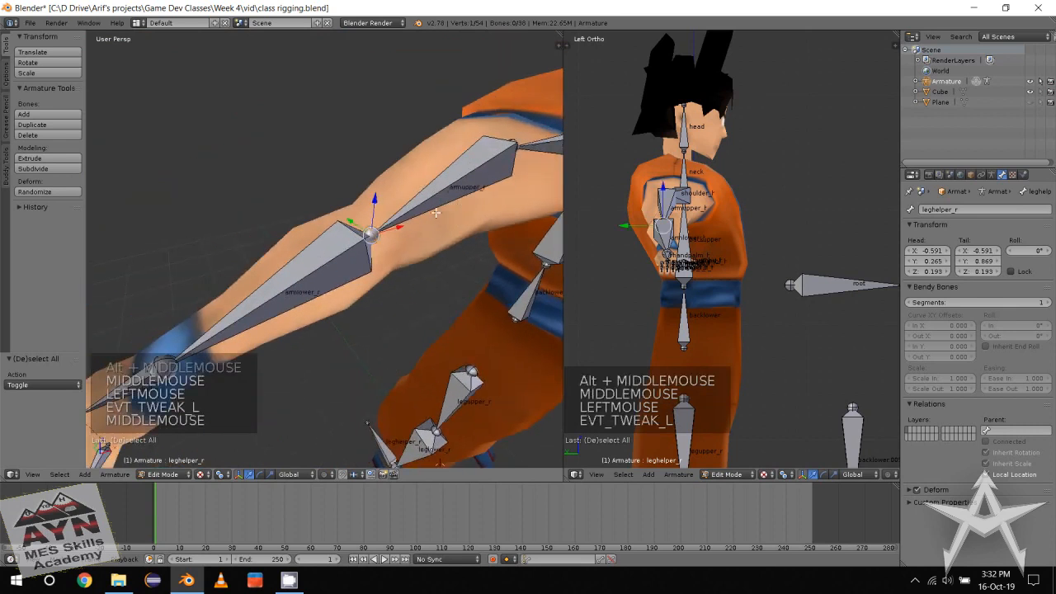
middle_drag(335, 270, 352, 209)
click(429, 273)
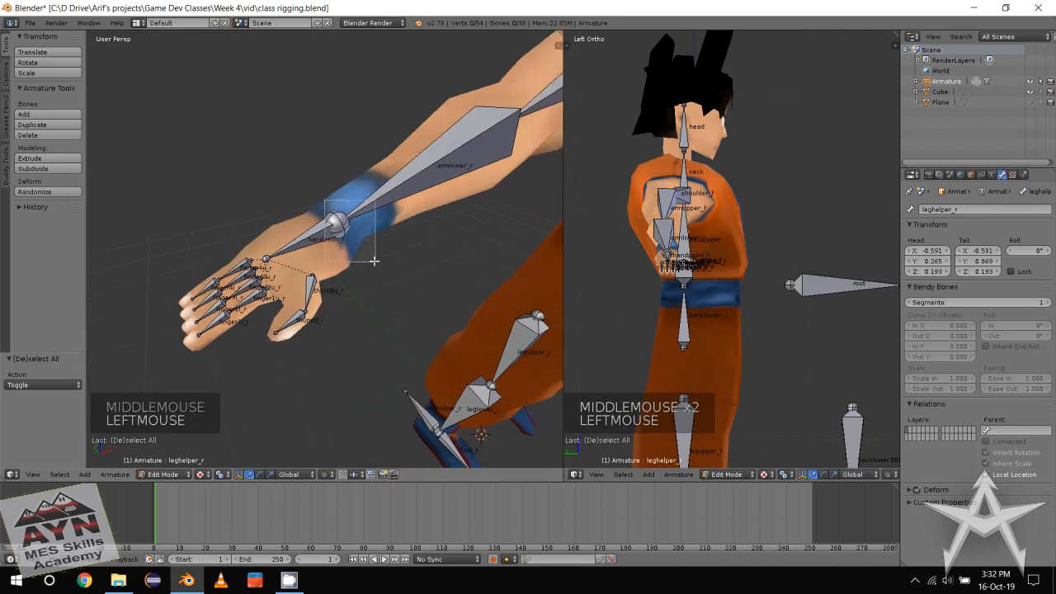
drag(374, 261, 374, 260)
middle_drag(374, 261, 371, 261)
key(ctrl+alt+e)
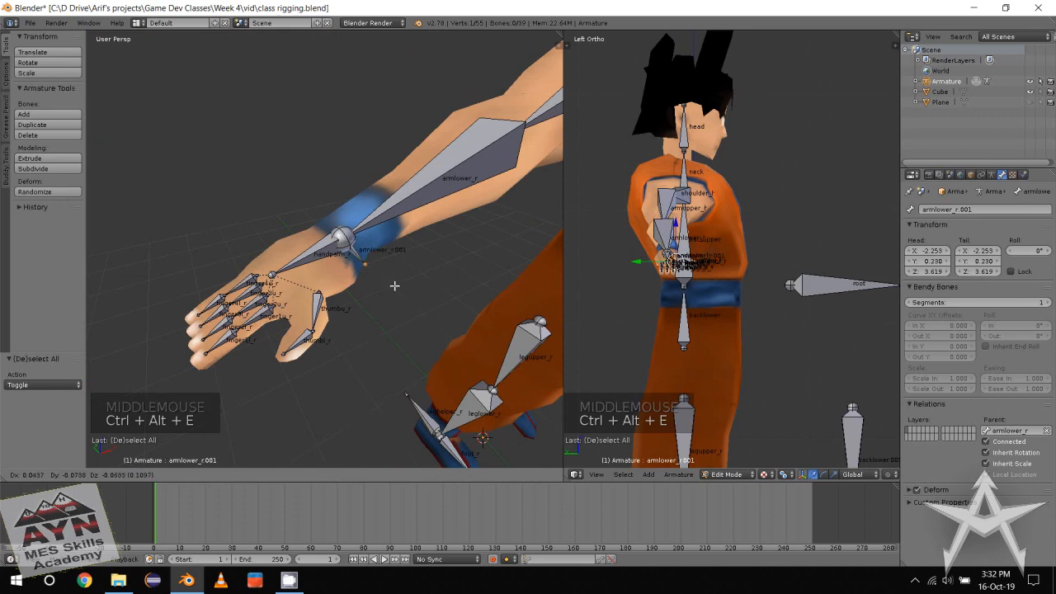
click(466, 333)
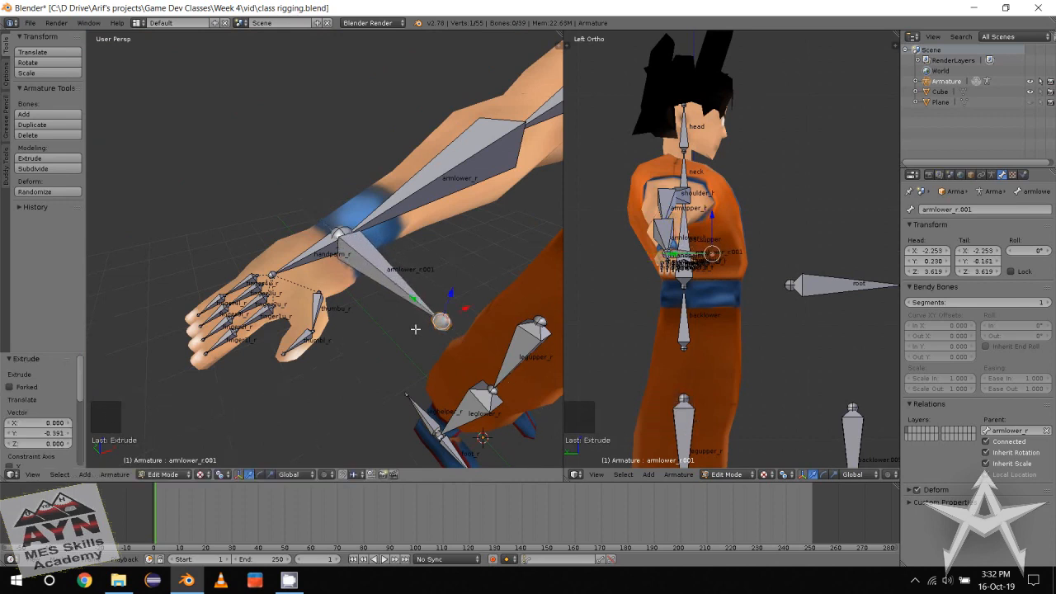
Rename the new bone at the right wrist as armhelper_r.
middle_drag(417, 327, 388, 321)
mouse_move(388, 321)
alt+middle_down()
mouse_move(340, 294)
mouse_move(388, 302)
alt+middle_up()
key(z)
scroll(389, 302, down, 7)
middle_drag(327, 286, 404, 306)
click(329, 271)
alt+click(329, 271)
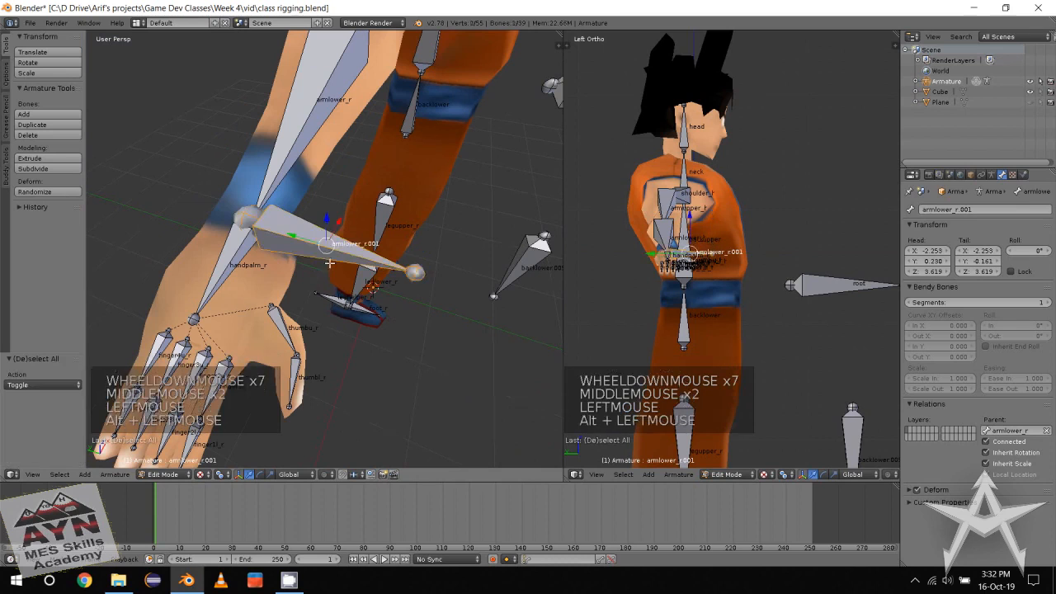
click(946, 211)
text(arm)
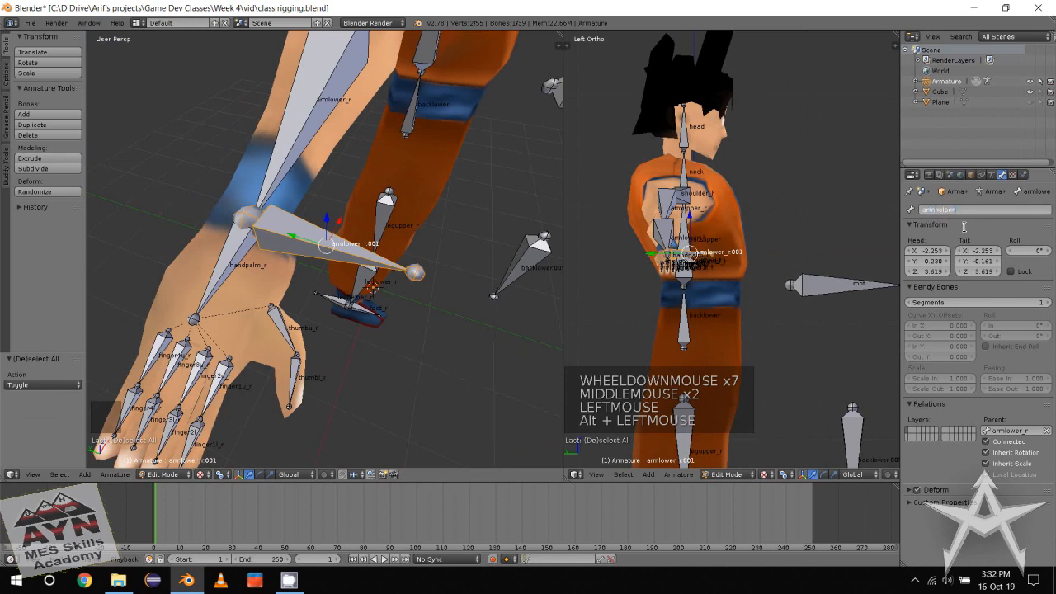
Delete all bones of the left arm and hand, including the left shoulder bone.
scroll(496, 289, down, 4)
middle_drag(495, 253, 401, 335)
scroll(357, 297, down, 3)
middle_drag(358, 297, 345, 165)
scroll(349, 267, up, 2)
scroll(382, 317, down, 1)
scroll(260, 102, down, 1)
drag(272, 97, 542, 228)
middle_drag(542, 228, 492, 255)
key(x)
click(492, 256)
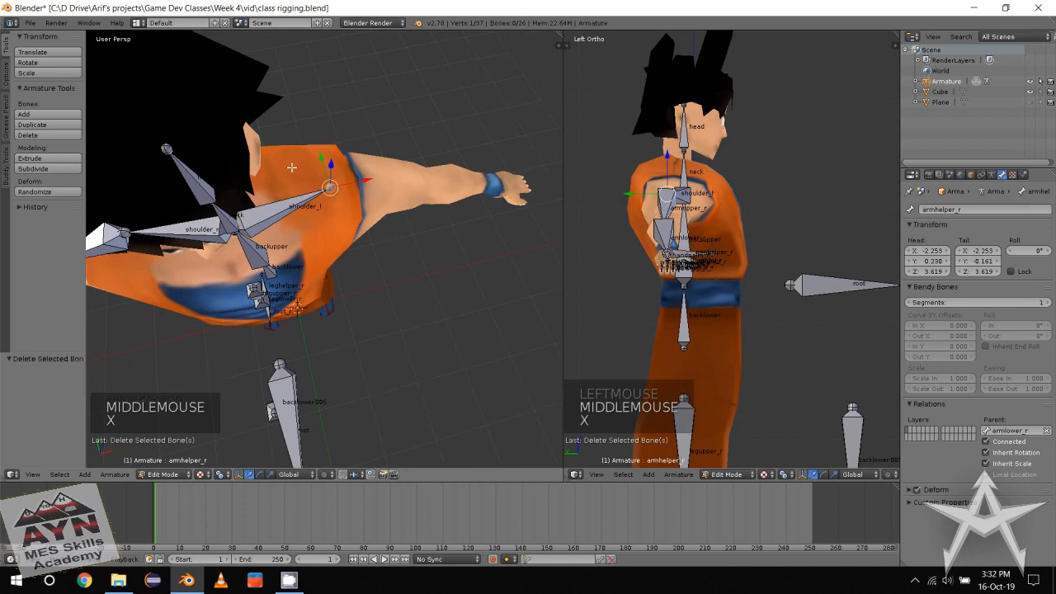
key(x)
click(313, 227)
Duplicate the right upper arm bone and place the copy behind the arm, about 1.187 along Y and -0.395 along X.
middle_drag(314, 227, 412, 177)
scroll(398, 235, down, 2)
scroll(273, 276, up, 2)
alt+middle_click(268, 251)
scroll(405, 208, down, 1)
alt+middle_drag(413, 177, 413, 215)
alt+middle_drag(413, 214, 266, 198)
click(265, 198)
click(268, 200)
alt+click(340, 218)
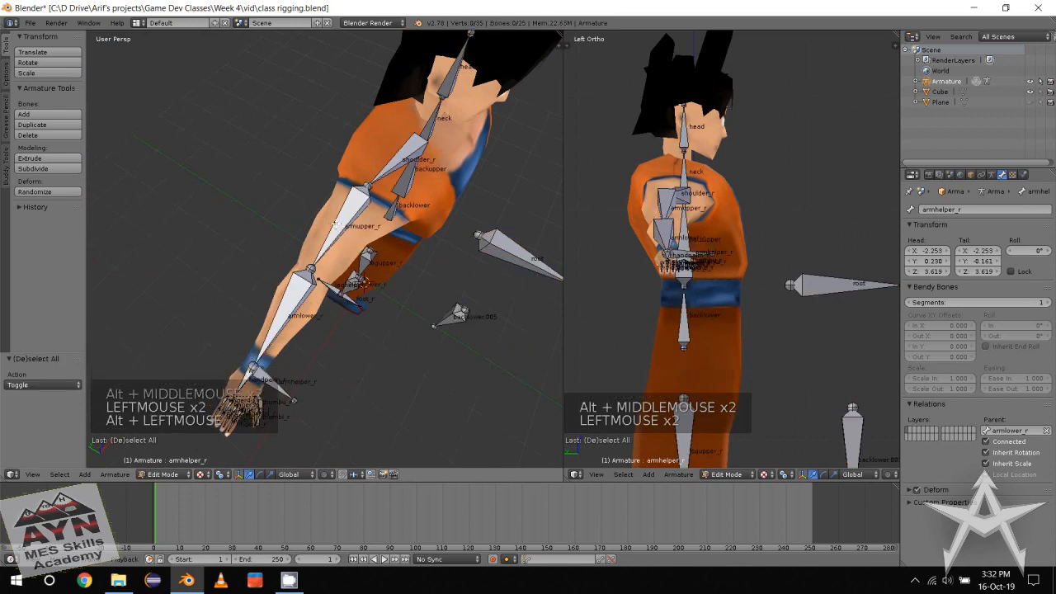
middle_drag(340, 218, 385, 238)
key(shift+d)
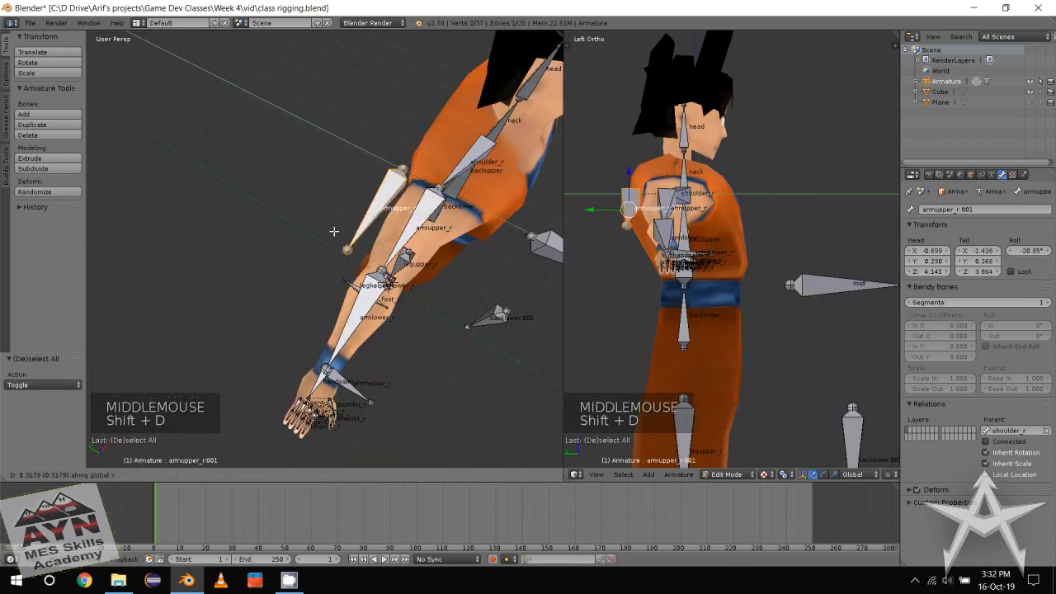
click(302, 169)
key(g)
key(x)
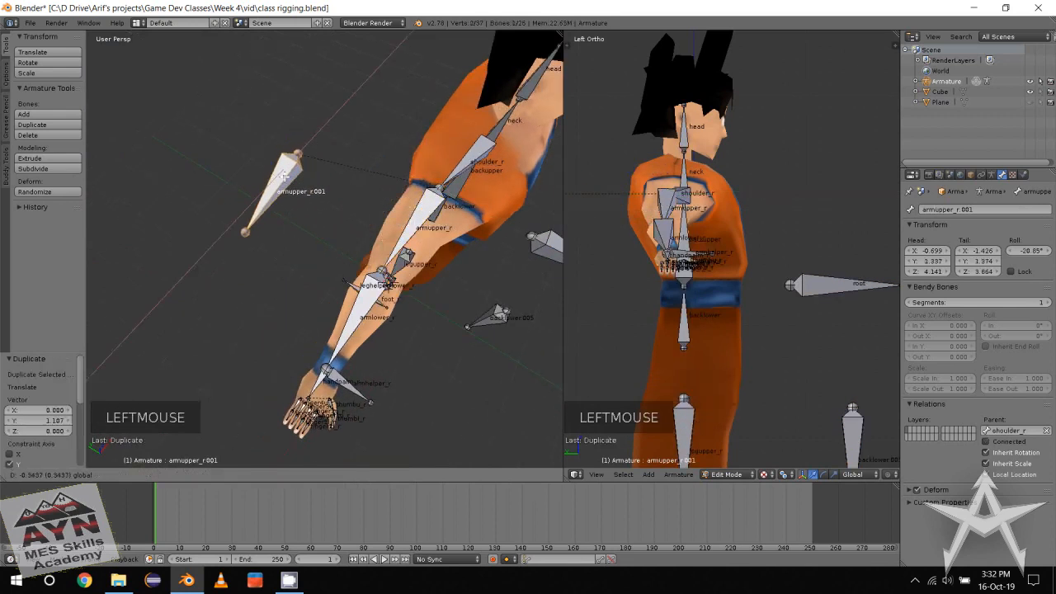
click(291, 191)
Clear the parent of the duplicated upper arm bone to detach it from the right shoulder.
middle_drag(316, 227, 330, 281)
alt+middle_click(347, 325)
scroll(347, 325, down, 2)
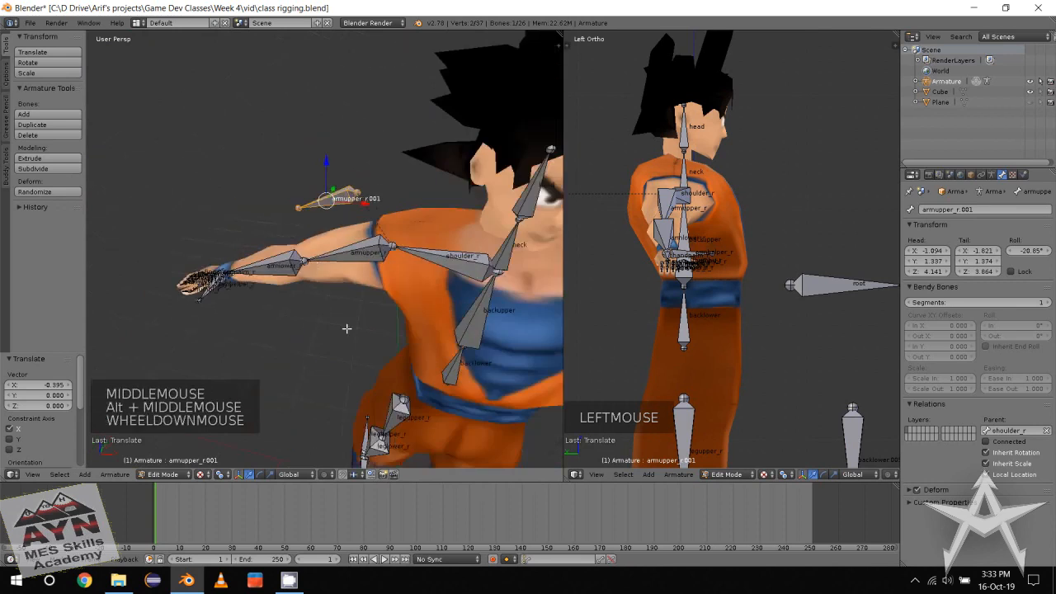
middle_drag(347, 325, 397, 297)
alt+middle_click(417, 225)
key(alt+p)
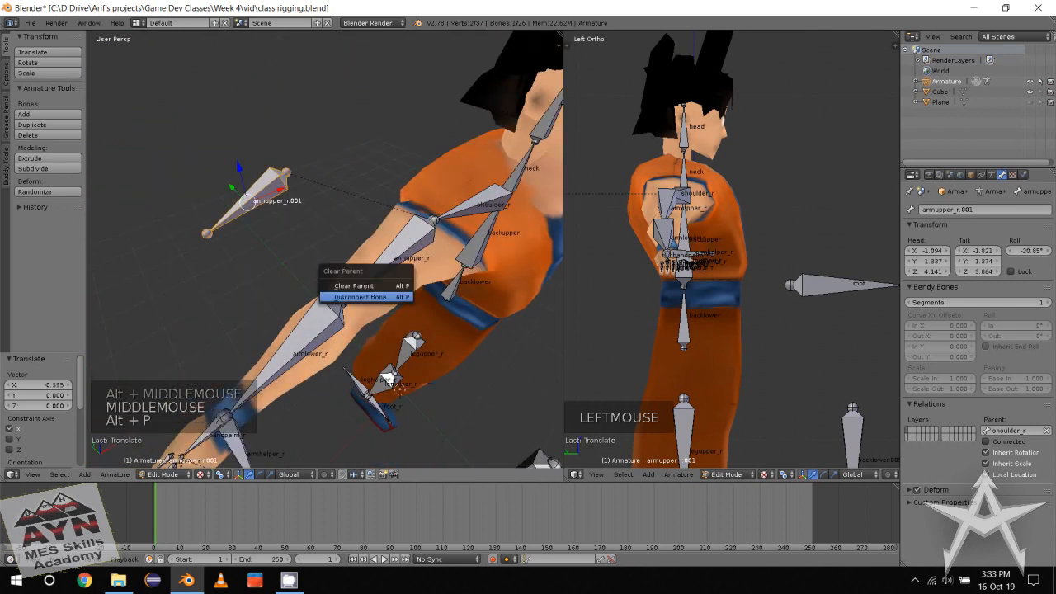
click(388, 297)
middle_drag(303, 290, 335, 297)
key(alt+p)
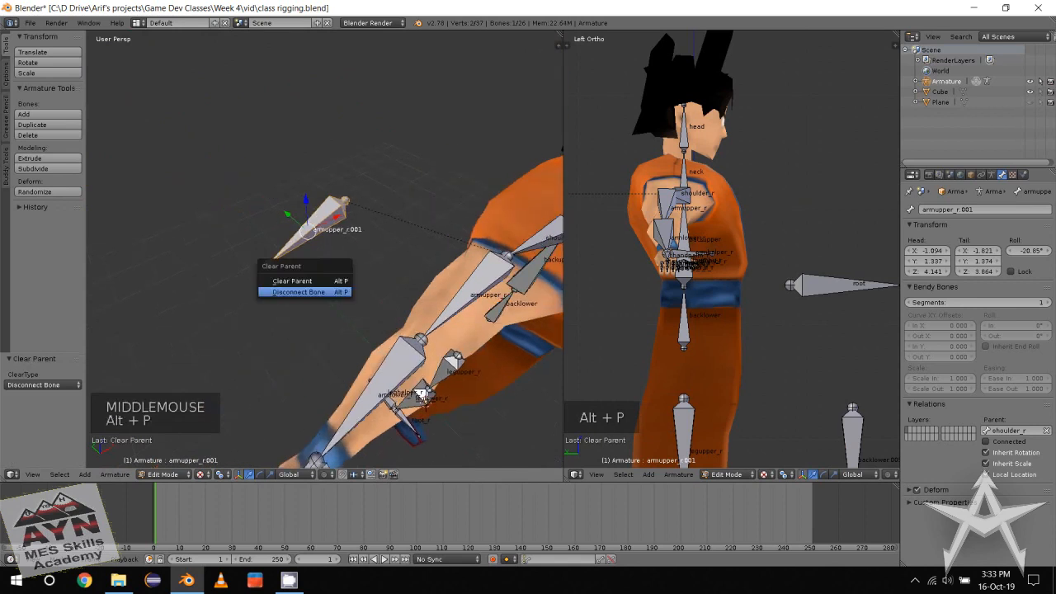
click(333, 281)
alt+middle_click(366, 283)
alt+middle_click(366, 302)
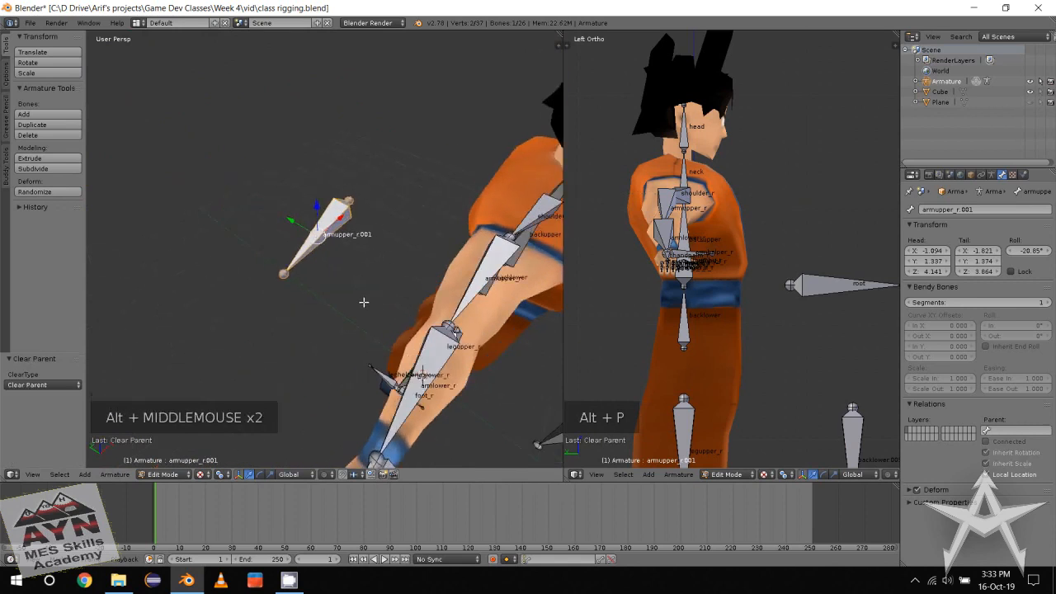
Rename the detached bone behind the right arm as armpole_r.
click(958, 210)
text(arm)
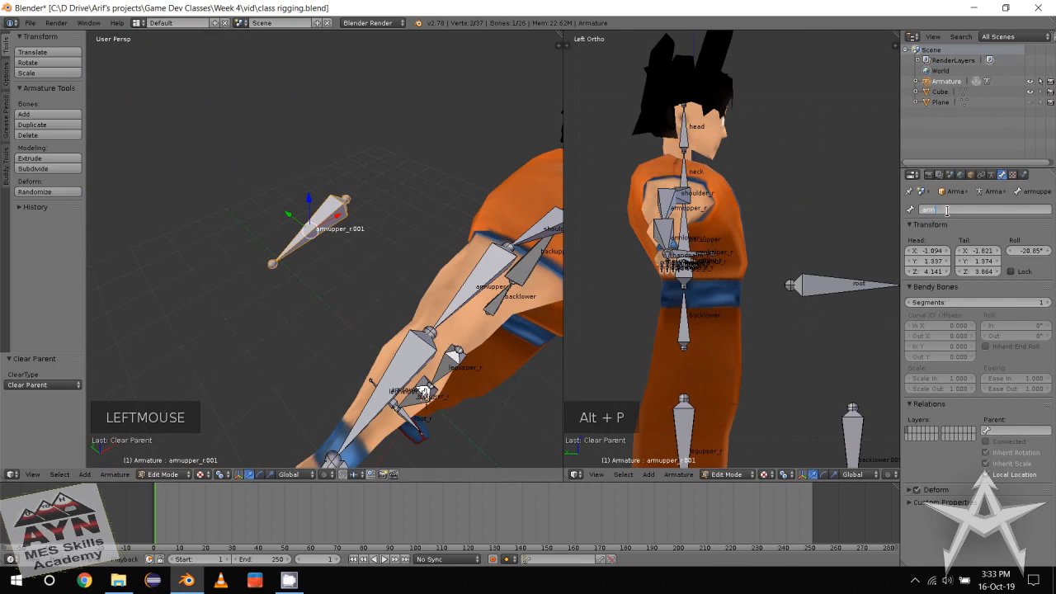
text(upp)
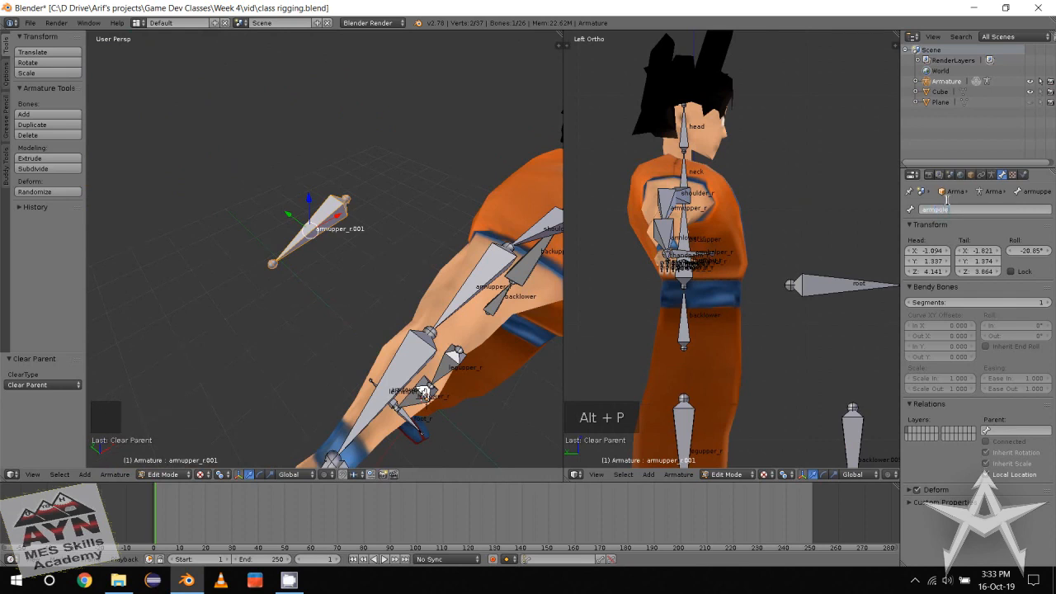
key(Return)
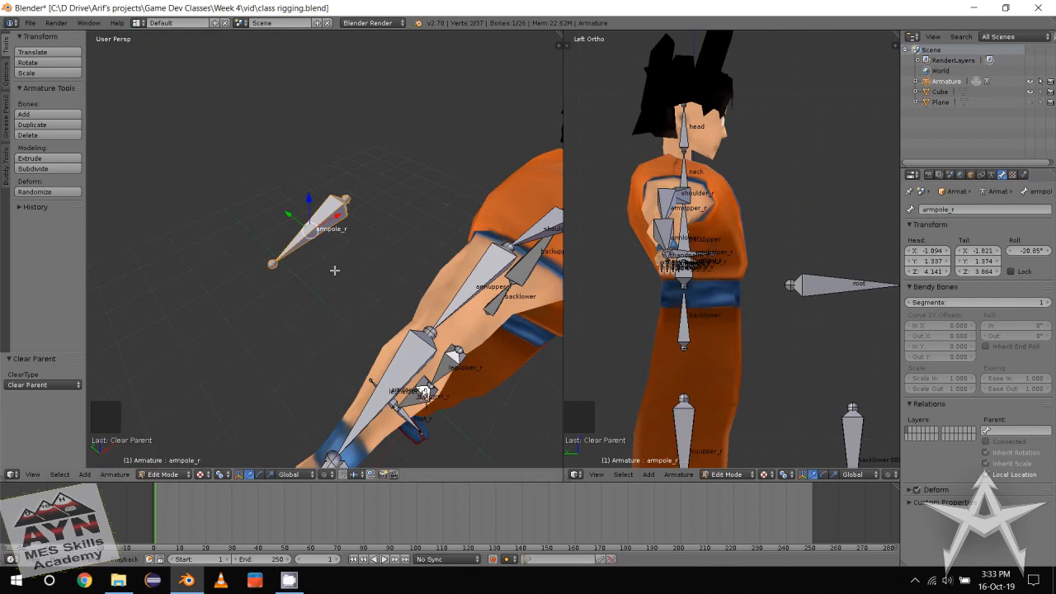
Rename the control bone in front of the right knee as legpole_r.
scroll(286, 264, down, 1)
middle_drag(336, 269, 448, 262)
alt+middle_click(288, 263)
click(481, 319)
middle_drag(485, 326, 441, 255)
scroll(440, 255, up, 2)
alt+click(429, 244)
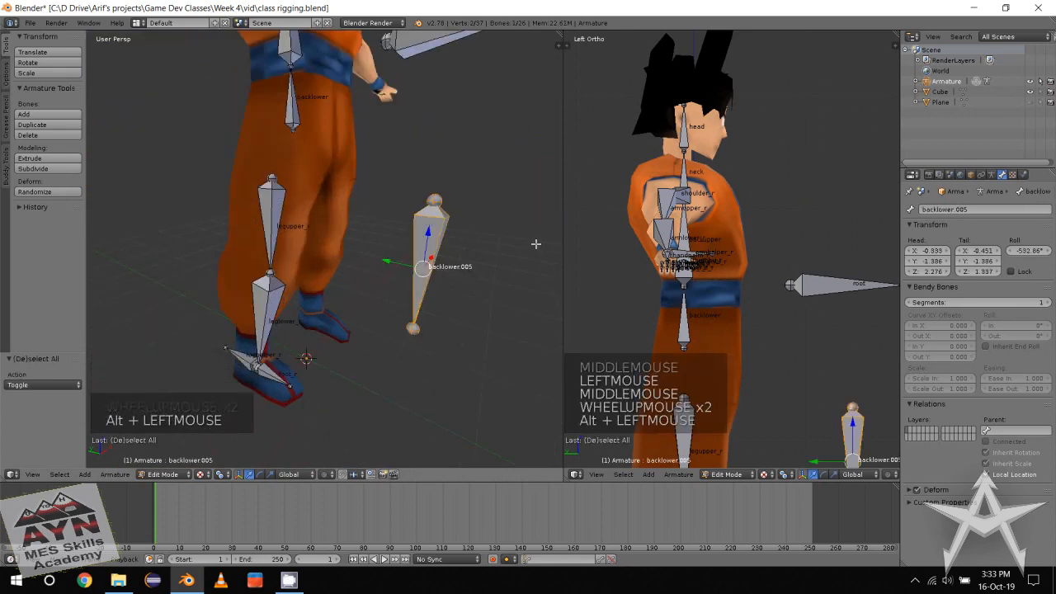
click(946, 210)
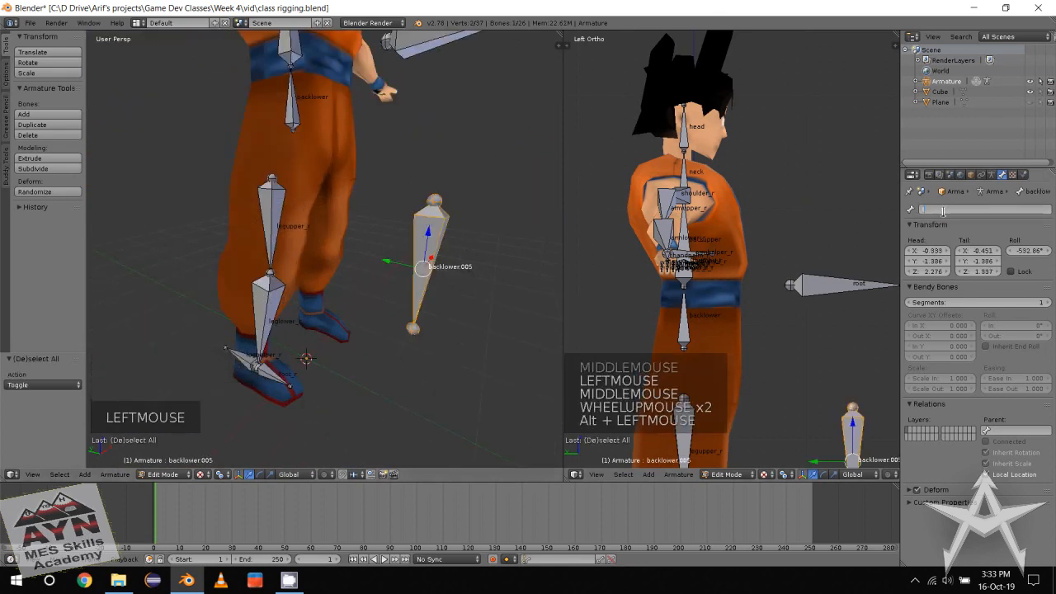
text(legpole_r)
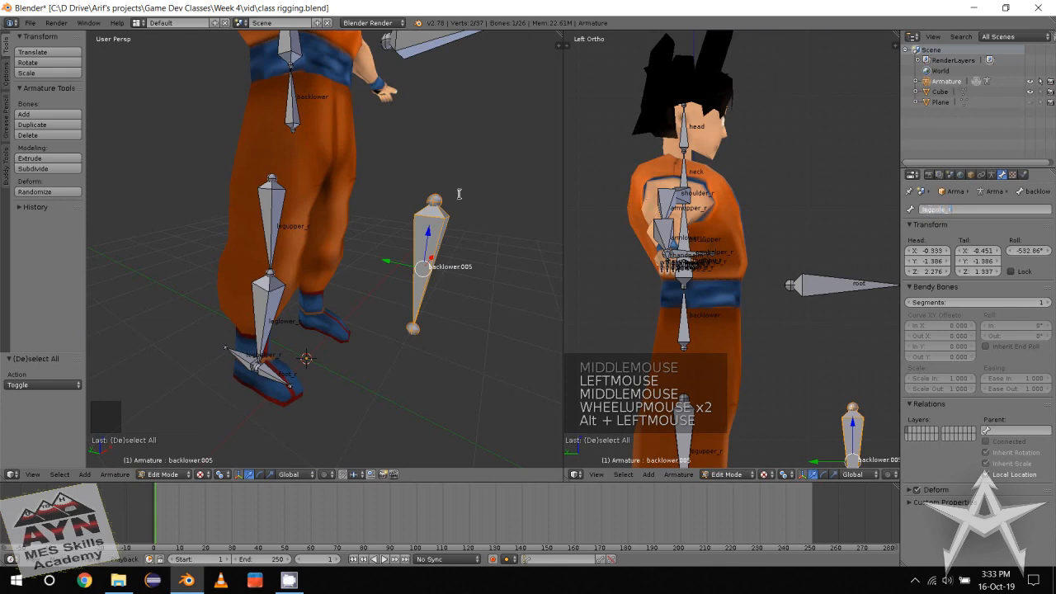
key(Return)
Parent the legupper_r and backlower bones to the root bone, keeping their offset.
middle_drag(481, 208, 339, 197)
scroll(493, 239, down, 2)
click(483, 233)
scroll(453, 257, up, 1)
scroll(349, 302, up, 1)
scroll(308, 289, up, 1)
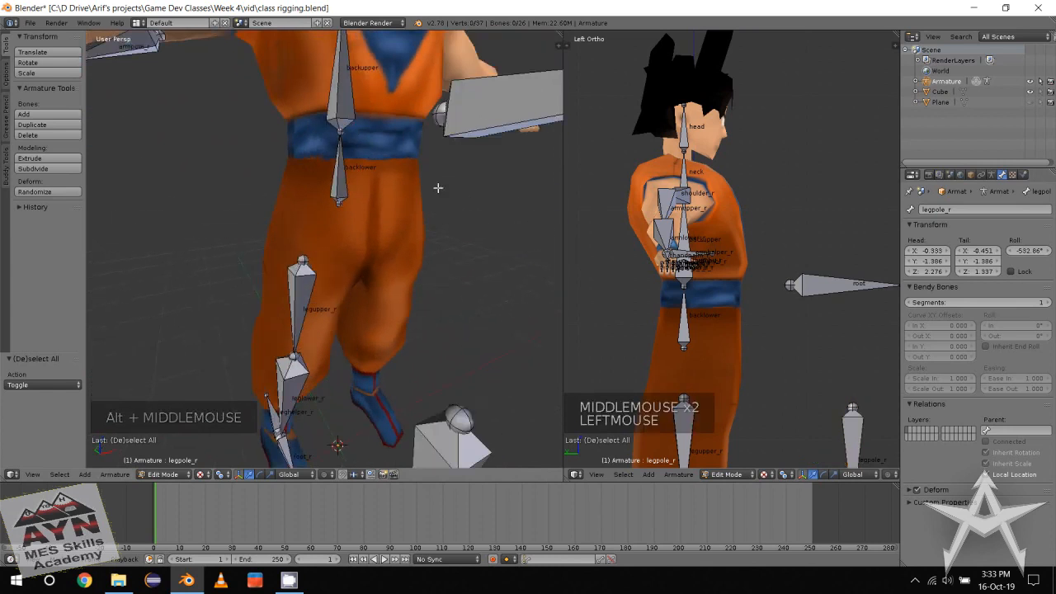
alt+middle_drag(439, 188, 405, 211)
scroll(396, 238, down, 1)
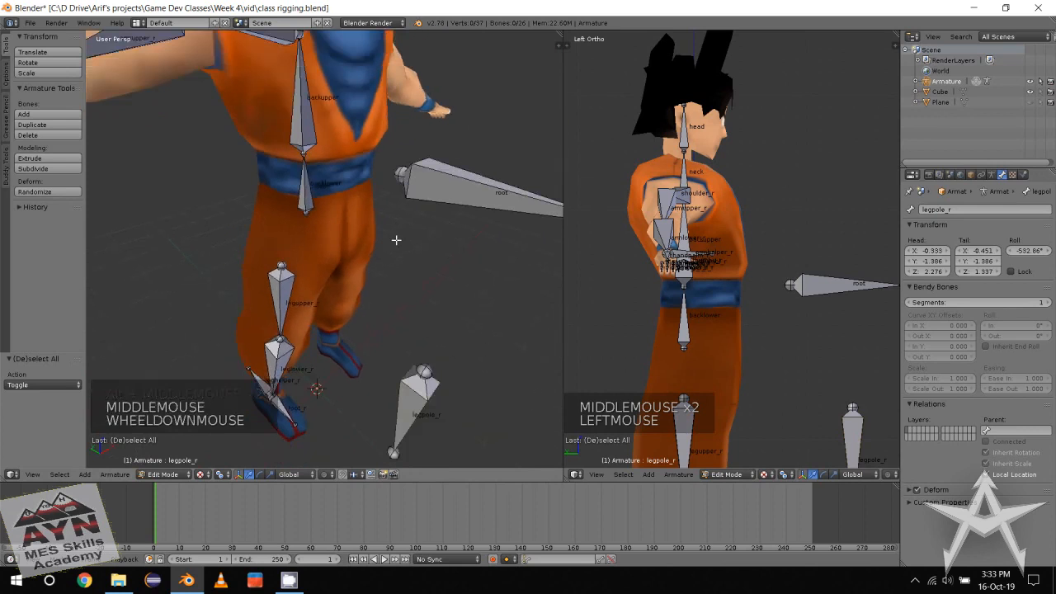
middle_drag(280, 273, 315, 233)
drag(296, 201, 342, 238)
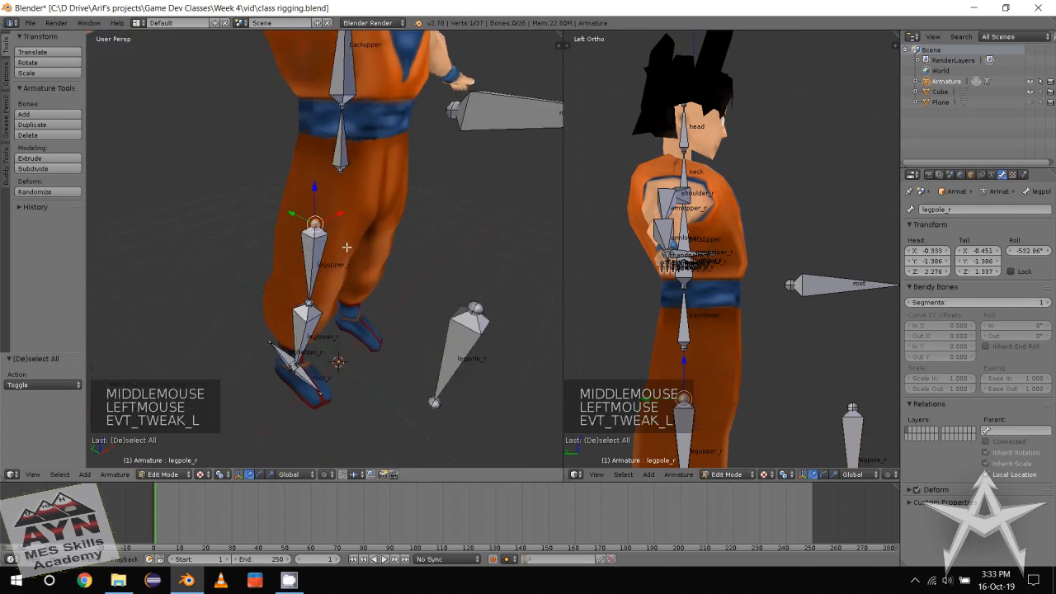
click(256, 172)
alt+click(313, 249)
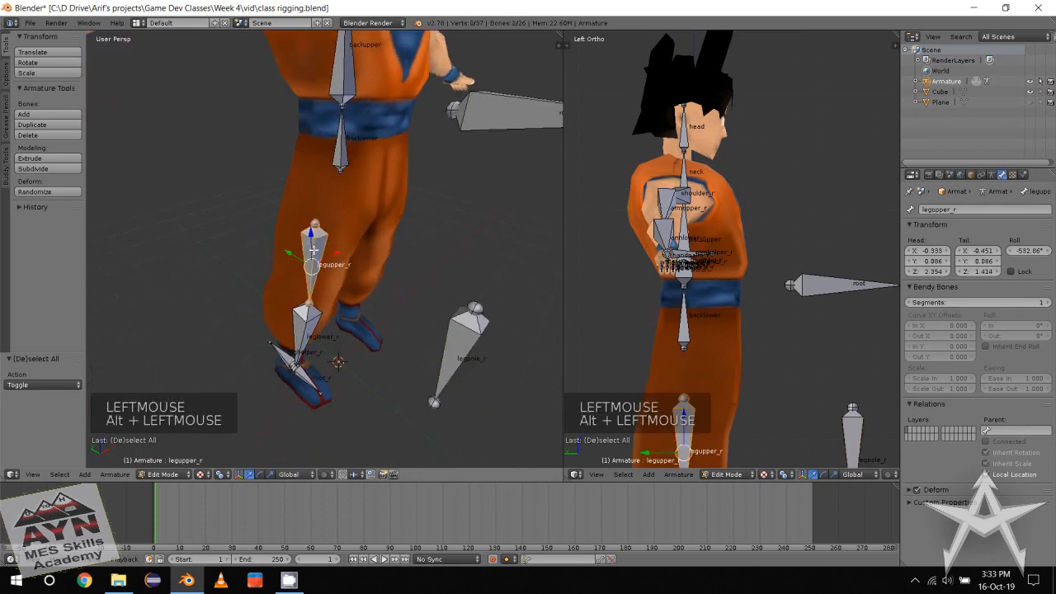
alt+shift+click(343, 154)
alt+shift+click(523, 119)
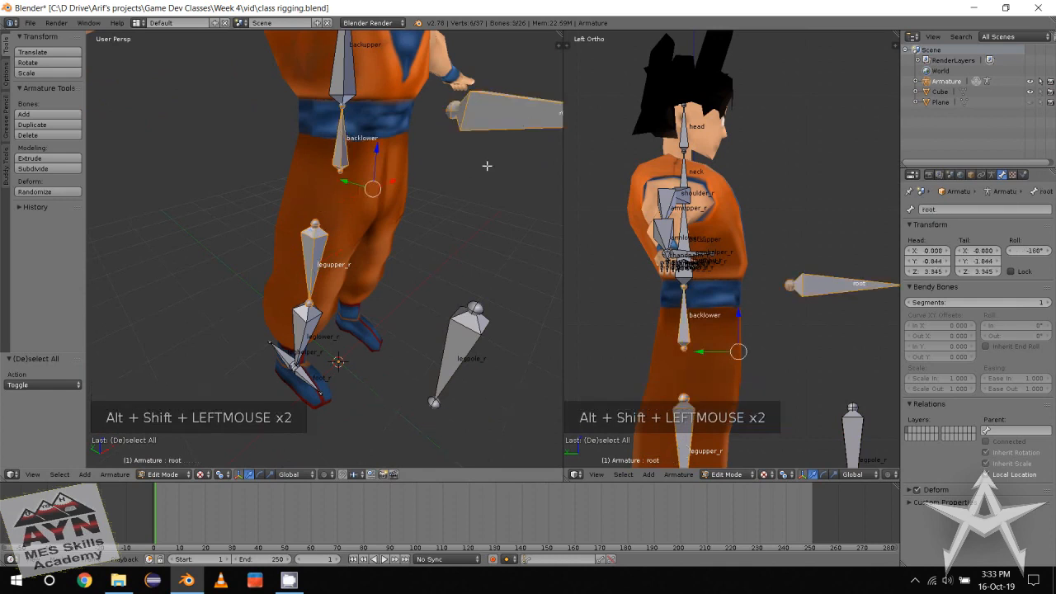
middle_drag(489, 165, 462, 197)
scroll(463, 197, down, 2)
middle_drag(462, 197, 457, 167)
key(ctrl+p)
click(420, 226)
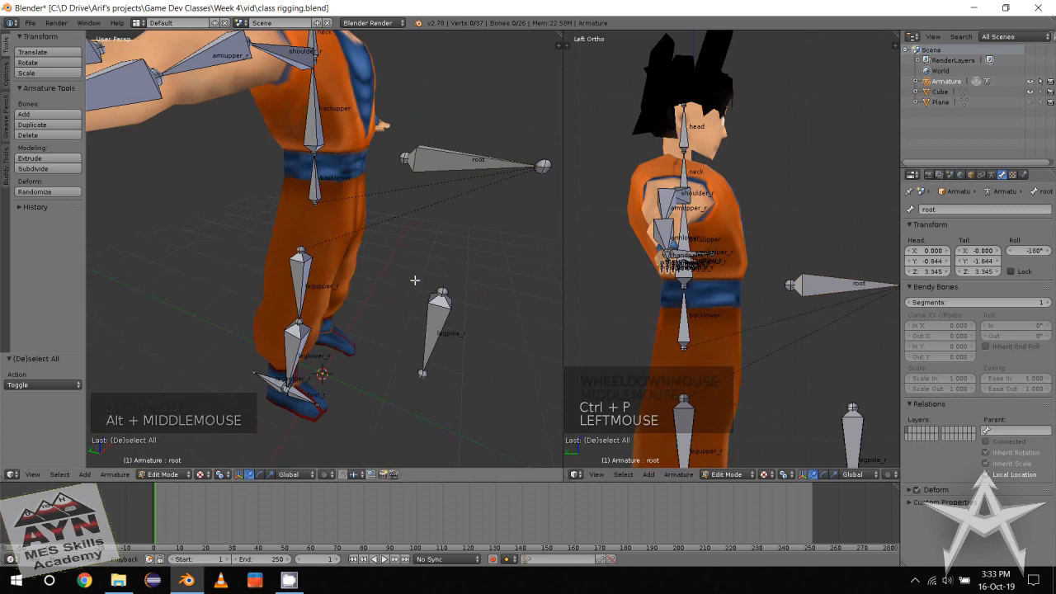
Symmetrize the right shoulder, arm, hand and leg bones together with their helper and pole bones to the character's left side.
alt+middle_drag(415, 281, 388, 293)
scroll(367, 309, down, 1)
middle_drag(388, 293, 363, 295)
middle_drag(363, 295, 359, 282)
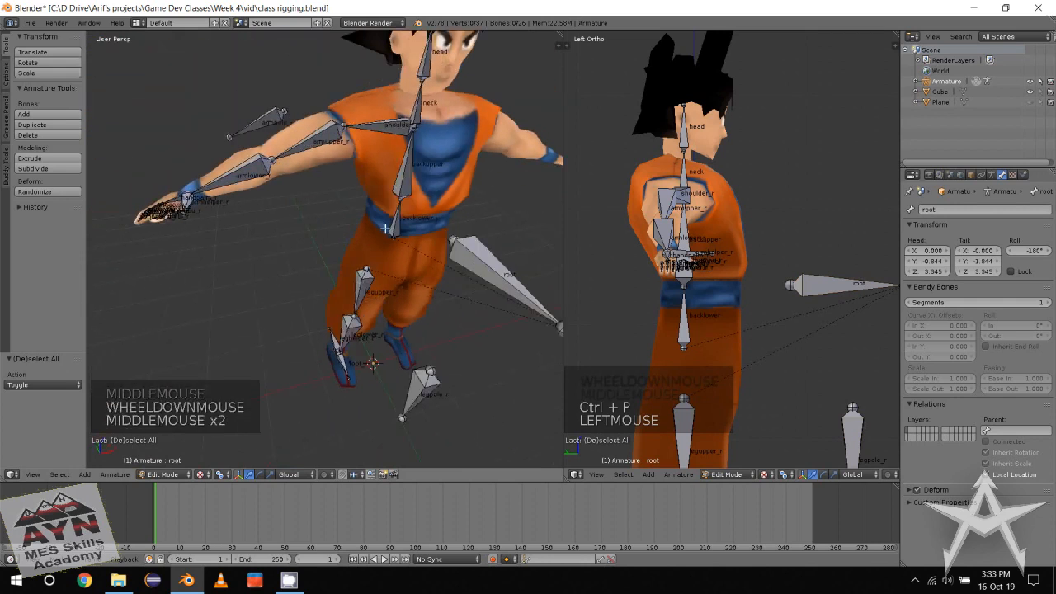
middle_drag(273, 222, 160, 109)
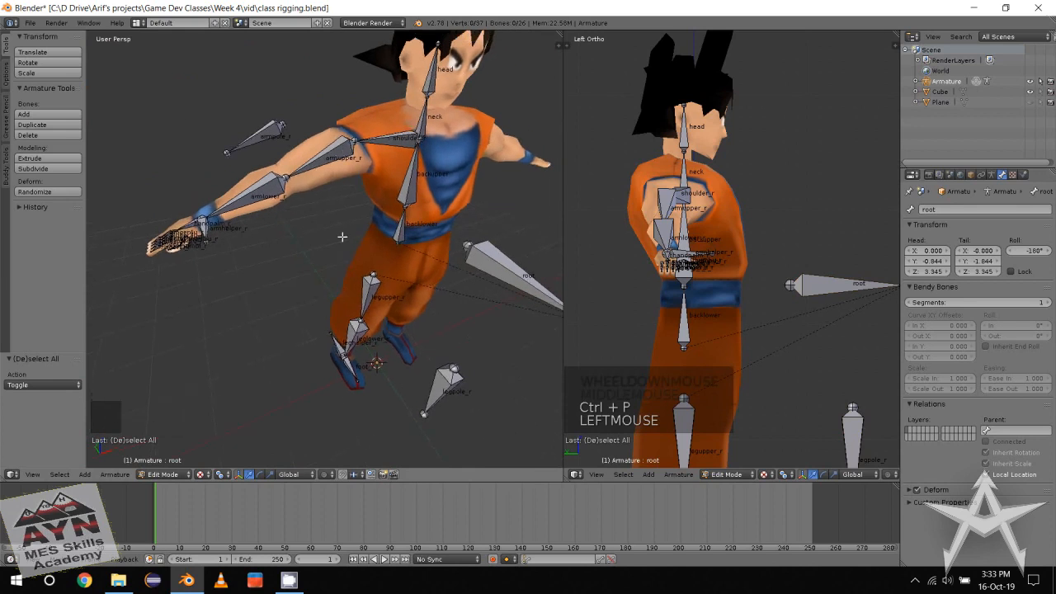
alt+middle_drag(389, 169, 357, 145)
middle_drag(357, 145, 381, 156)
drag(189, 83, 384, 263)
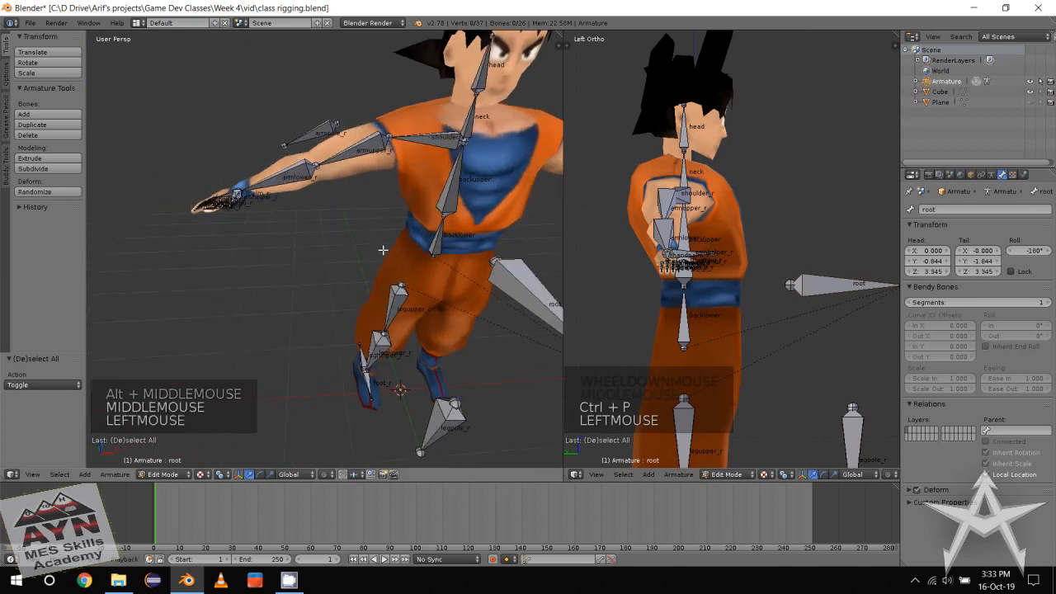
alt+middle_drag(356, 217, 348, 180)
alt+shift+click(415, 140)
alt+shift+click(415, 140)
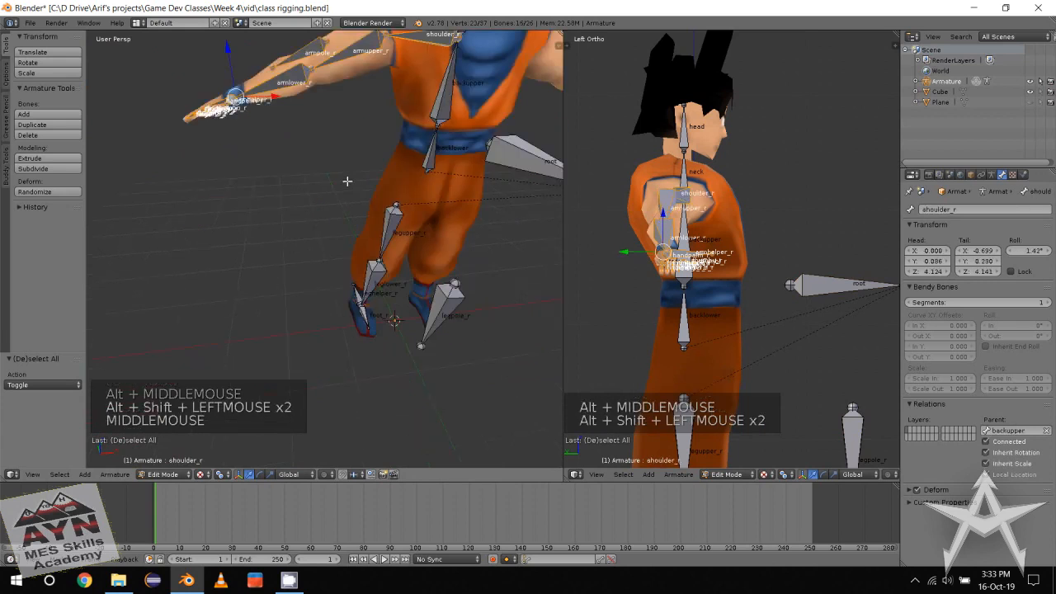
mouse_move(335, 181)
ctrl+mouse_down()
mouse_move(455, 372)
mouse_move(474, 382)
ctrl+mouse_up()
alt+middle_drag(474, 382, 412, 377)
scroll(412, 376, down, 1)
middle_drag(413, 376, 347, 372)
alt+middle_drag(302, 303, 228, 131)
alt+middle_drag(233, 219, 269, 289)
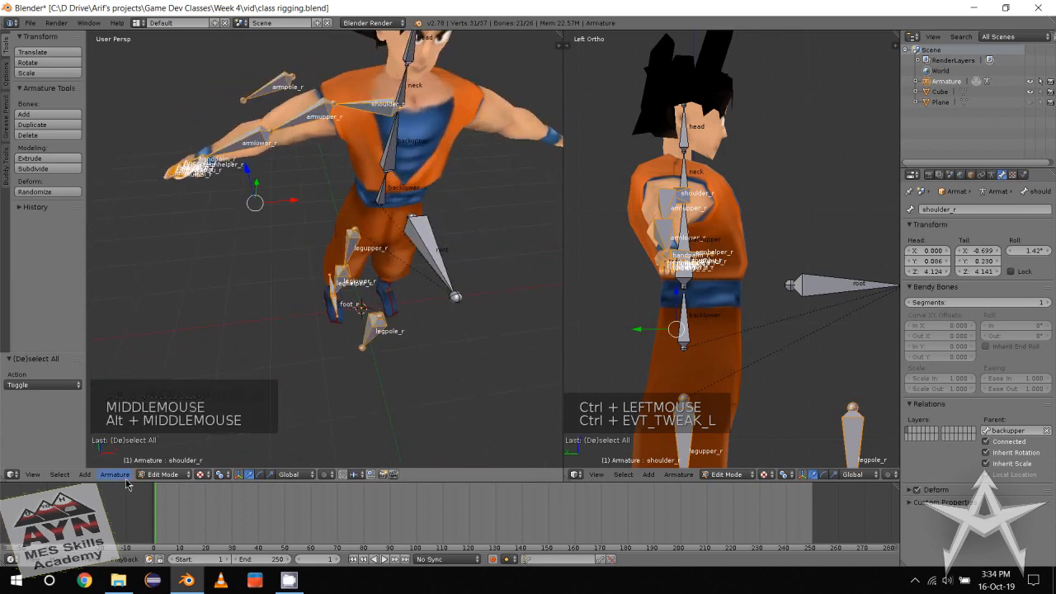
click(117, 475)
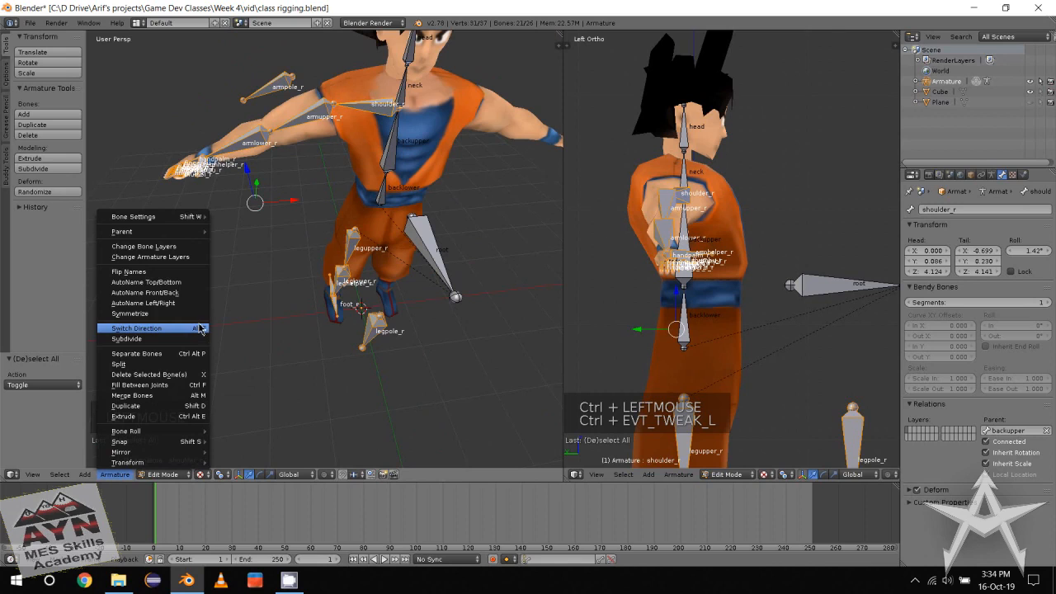
click(165, 314)
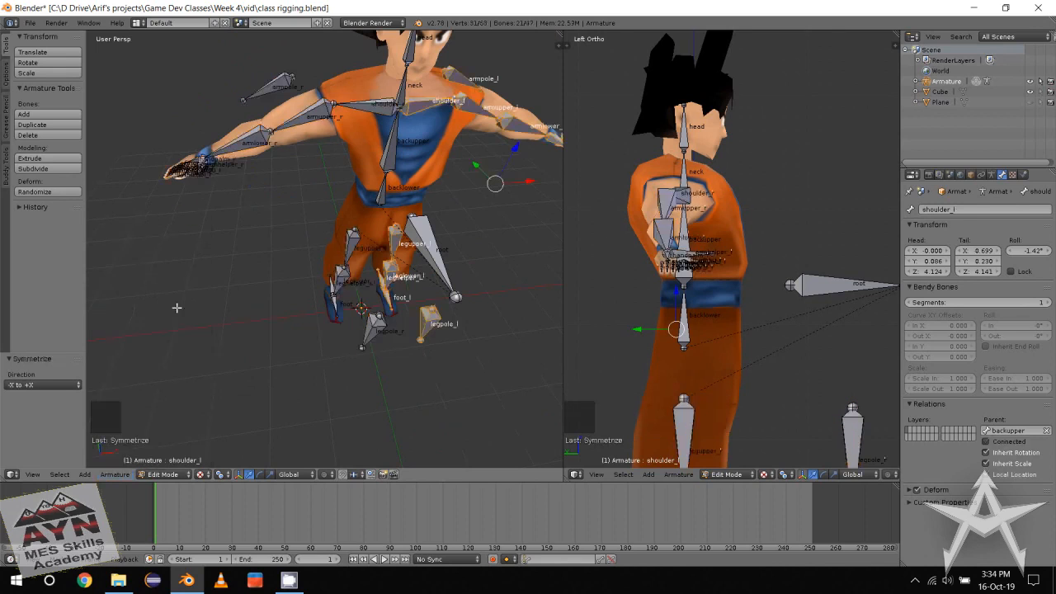
Clear the bone selection and return the armature to Object Mode.
middle_drag(176, 306, 242, 256)
click(242, 260)
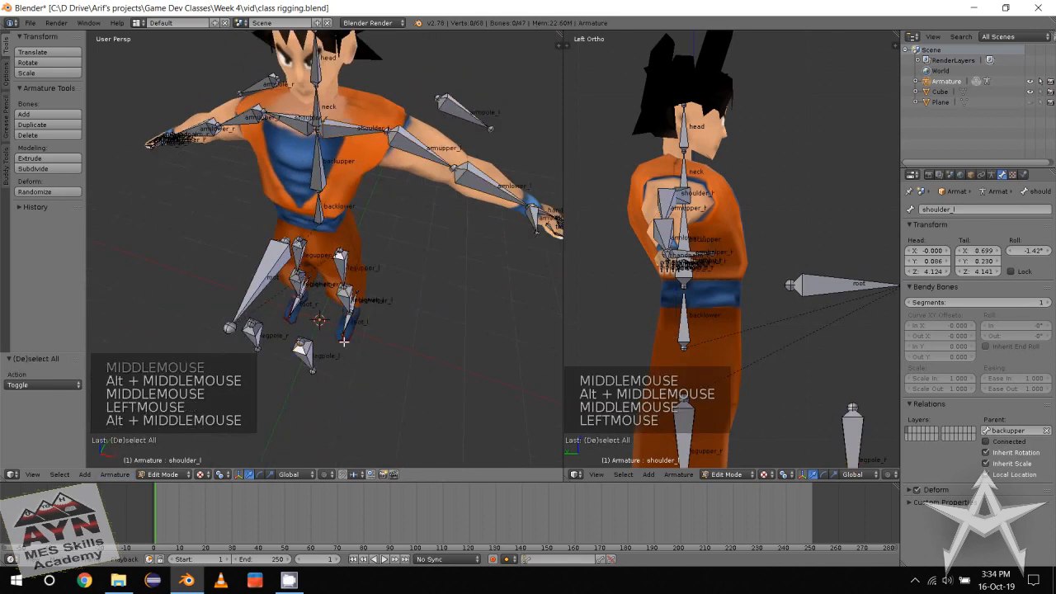
scroll(328, 350, up, 1)
alt+middle_drag(247, 379, 337, 266)
alt+middle_drag(336, 266, 354, 289)
scroll(339, 291, down, 3)
scroll(314, 301, up, 1)
middle_drag(354, 289, 409, 274)
scroll(407, 284, down, 2)
middle_drag(409, 274, 408, 257)
scroll(408, 257, up, 1)
middle_drag(408, 256, 406, 281)
click(186, 474)
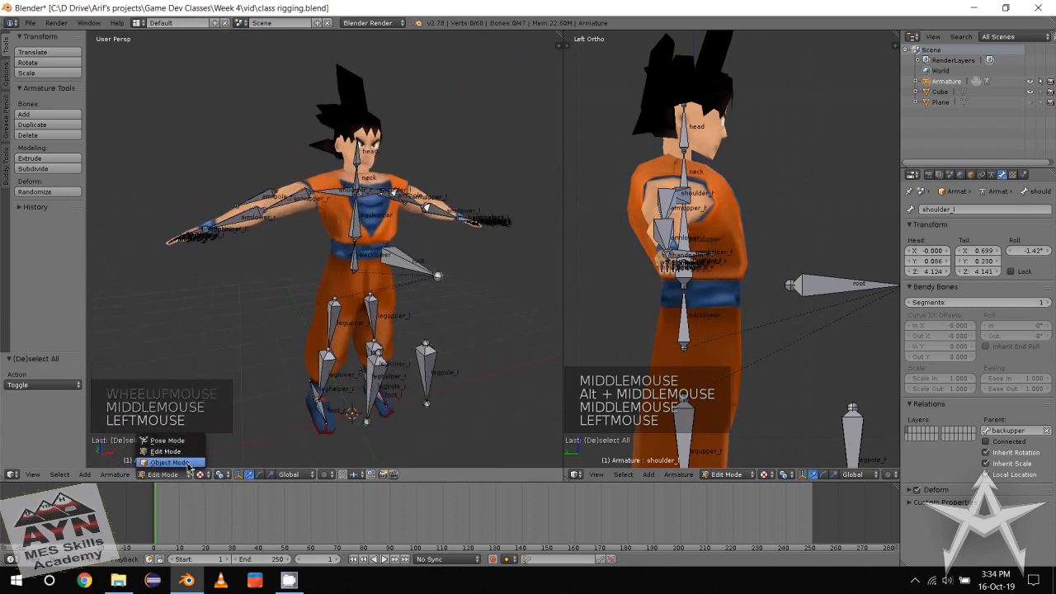
click(172, 462)
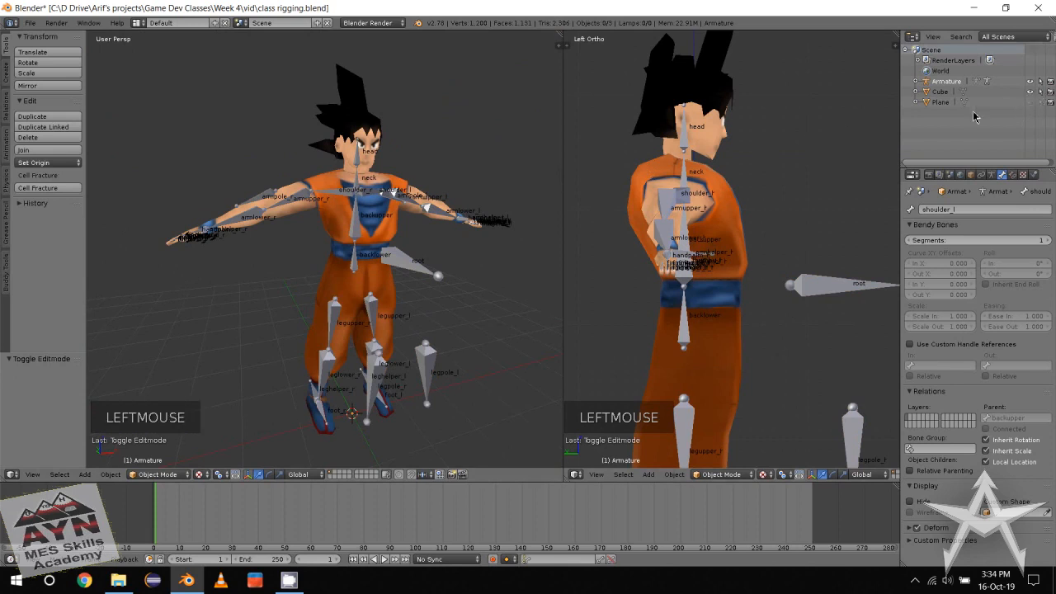
click(377, 136)
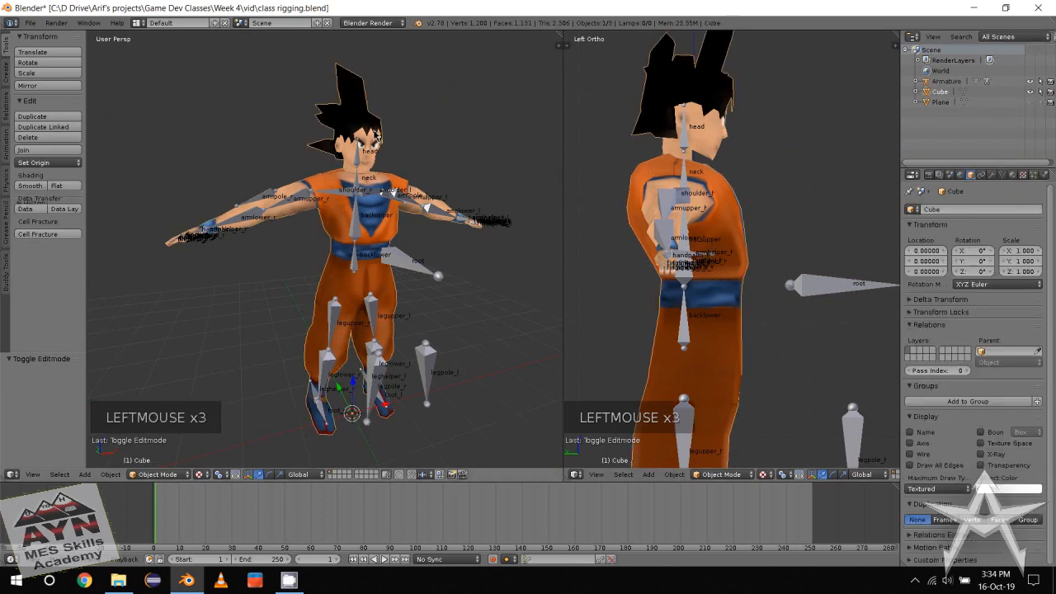
middle_drag(394, 156, 390, 190)
scroll(390, 186, down, 1)
key(ctrl+p)
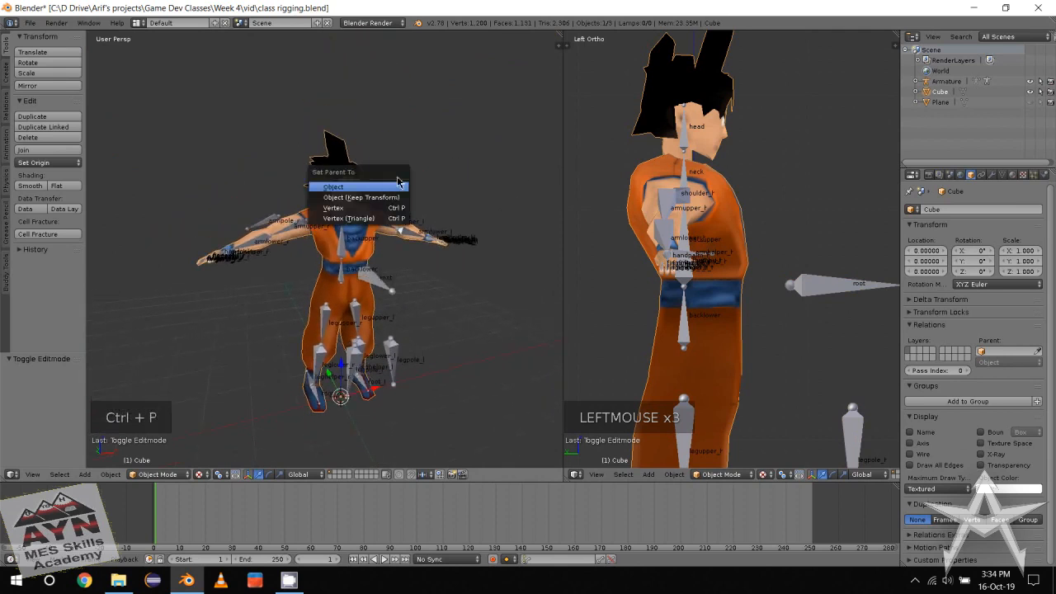
scroll(424, 149, up, 1)
middle_drag(425, 148, 412, 229)
click(441, 123)
Parent the character mesh to the armature using Armature Deform with automatic weights.
click(358, 164)
ctrl+click(405, 295)
key(ctrl+p)
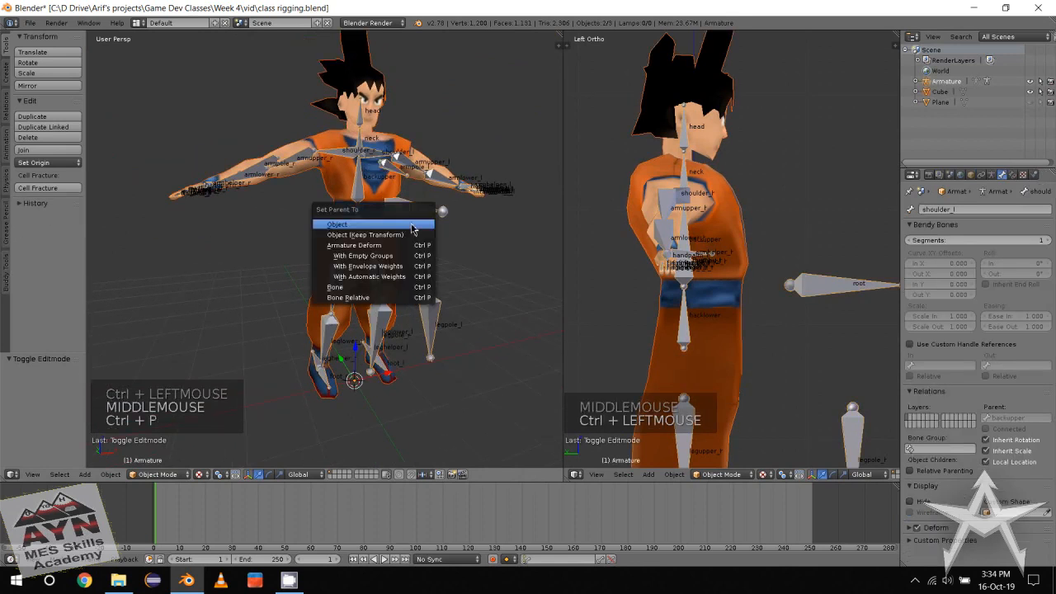
click(380, 278)
Select the armature and switch it to Pose Mode.
middle_drag(366, 262, 375, 264)
scroll(375, 264, up, 1)
middle_drag(375, 264, 434, 282)
click(433, 282)
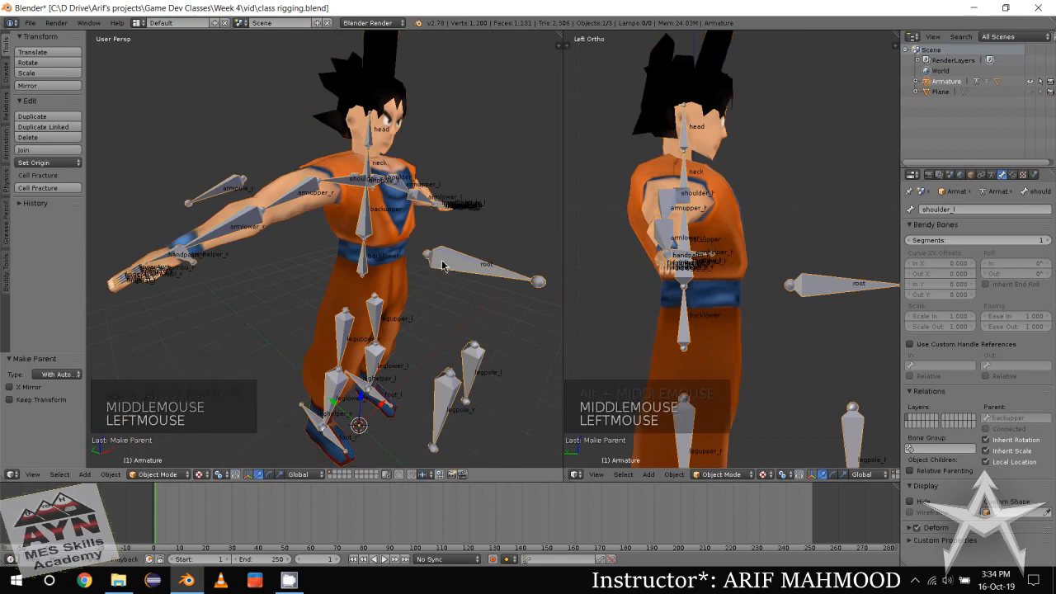
click(167, 476)
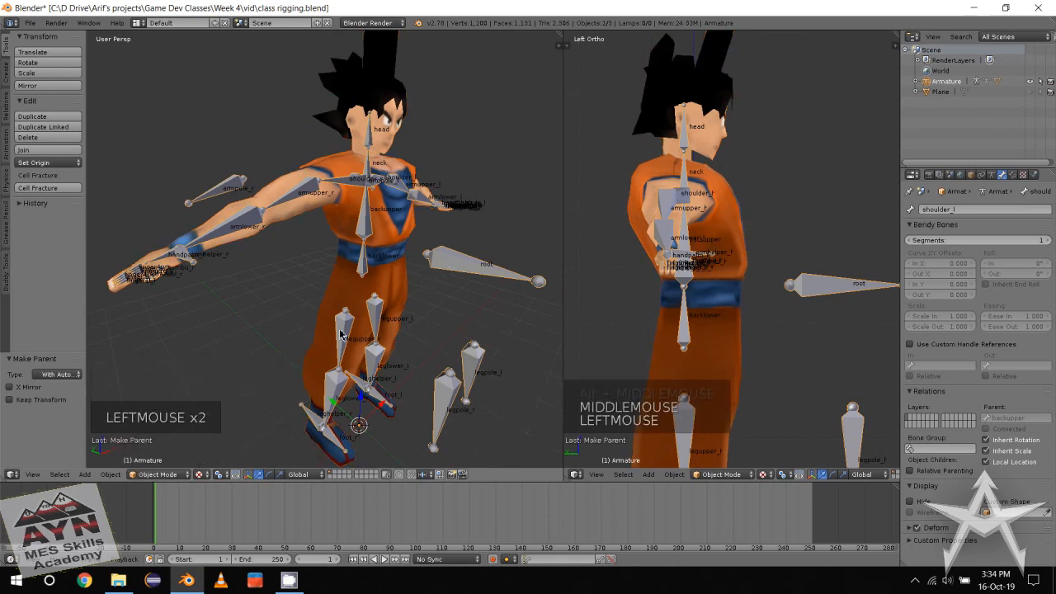
click(470, 273)
click(470, 272)
drag(175, 477, 183, 439)
Try moving the root bone freely to test how the mesh follows the rig.
middle_drag(412, 264, 445, 247)
scroll(437, 252, down, 1)
click(437, 251)
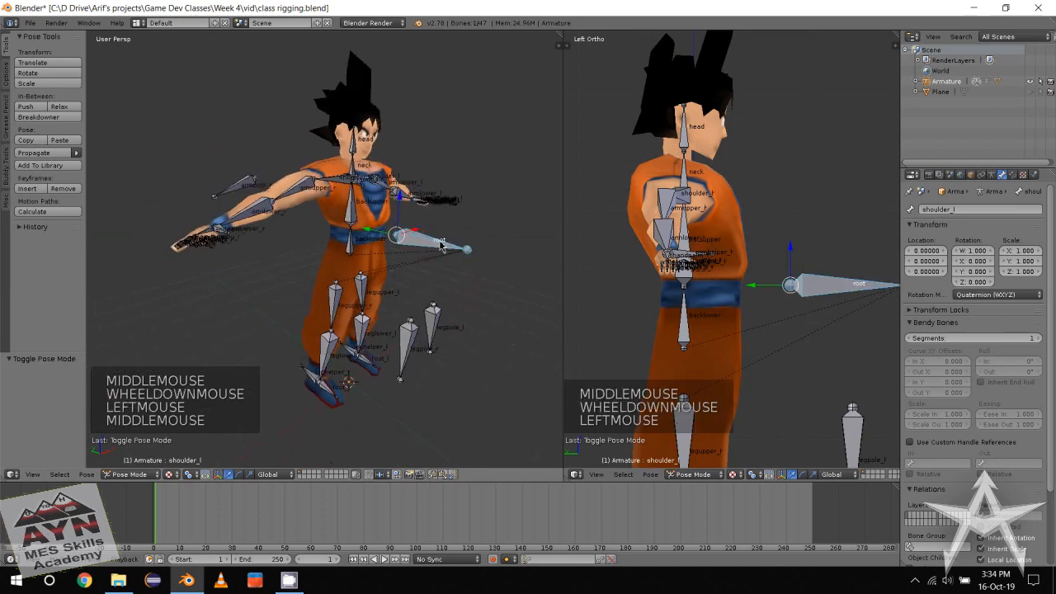
key(w)
key(w)
key(w)
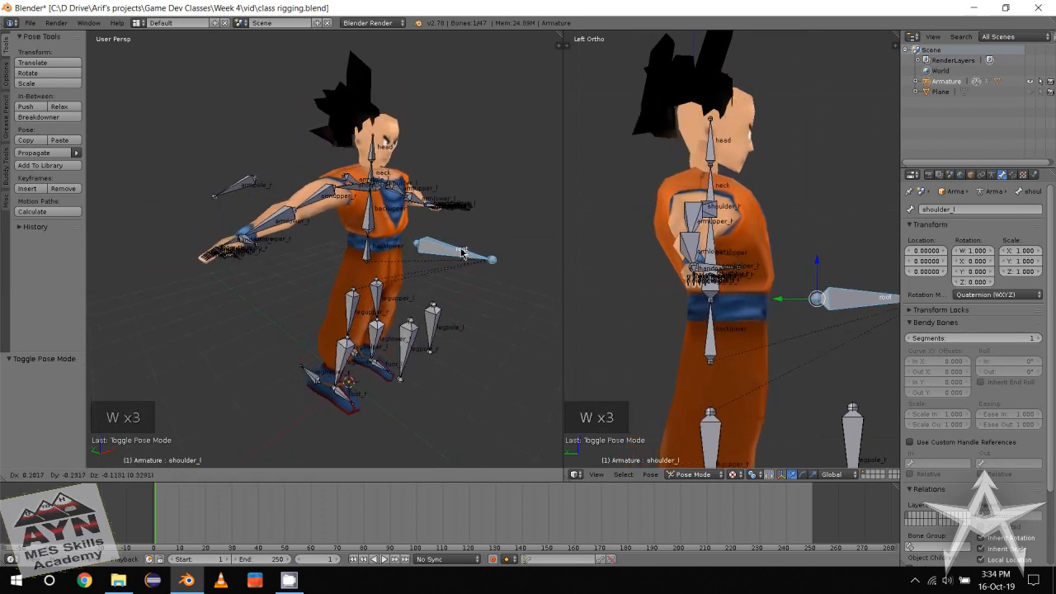
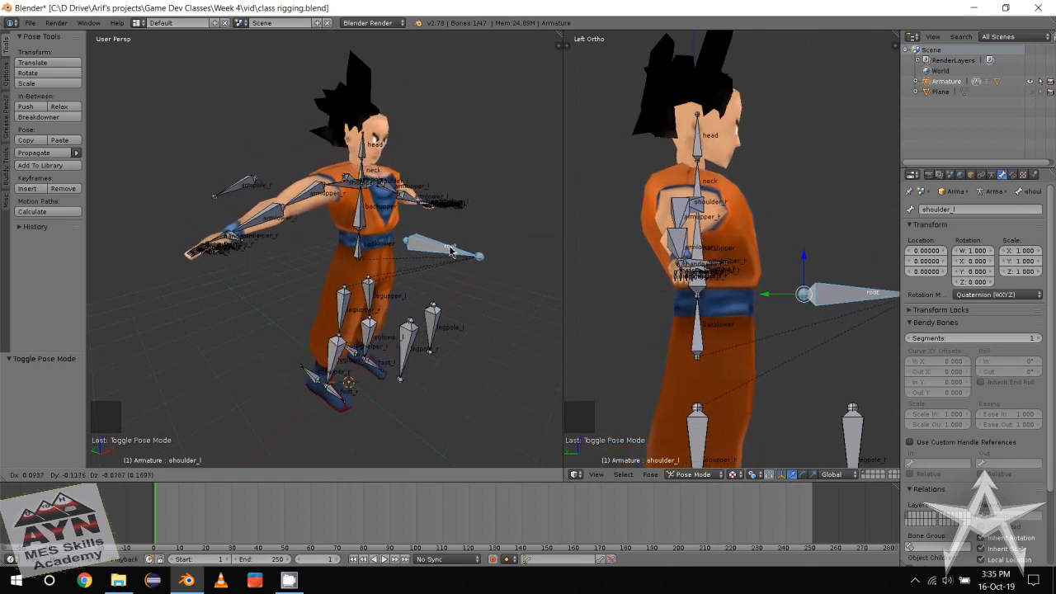
click(447, 265)
Move the root bone down 5 units along the Z axis.
middle_drag(421, 194, 446, 165)
drag(440, 162, 440, 203)
middle_drag(440, 203, 388, 214)
scroll(446, 175, down, 1)
alt+middle_click(464, 177)
scroll(426, 160, up, 2)
alt+middle_click(427, 160)
scroll(388, 215, down, 2)
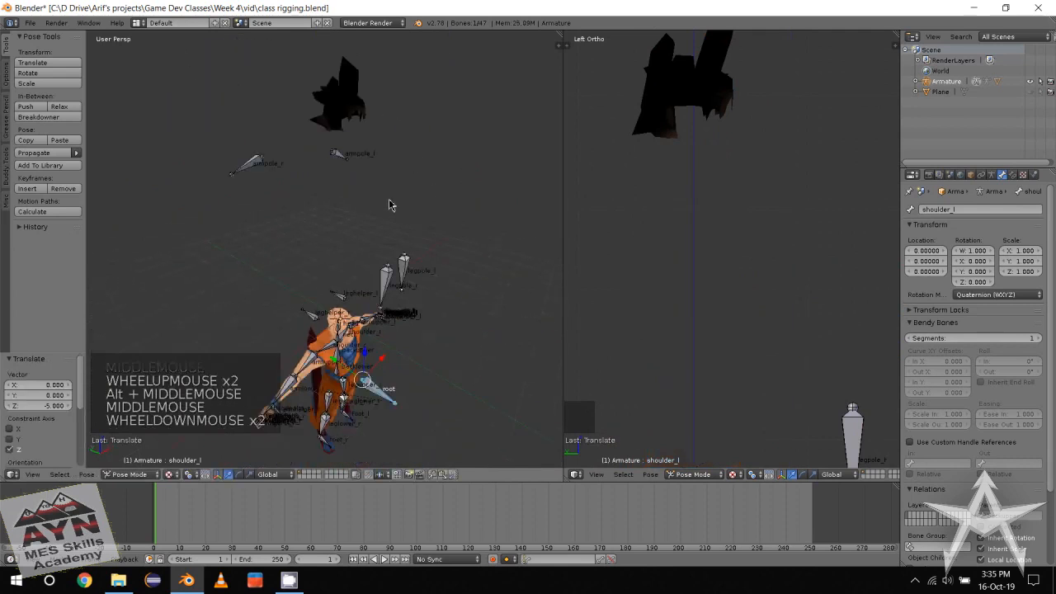
Return the armature to Object Mode and select the character mesh.
click(272, 401)
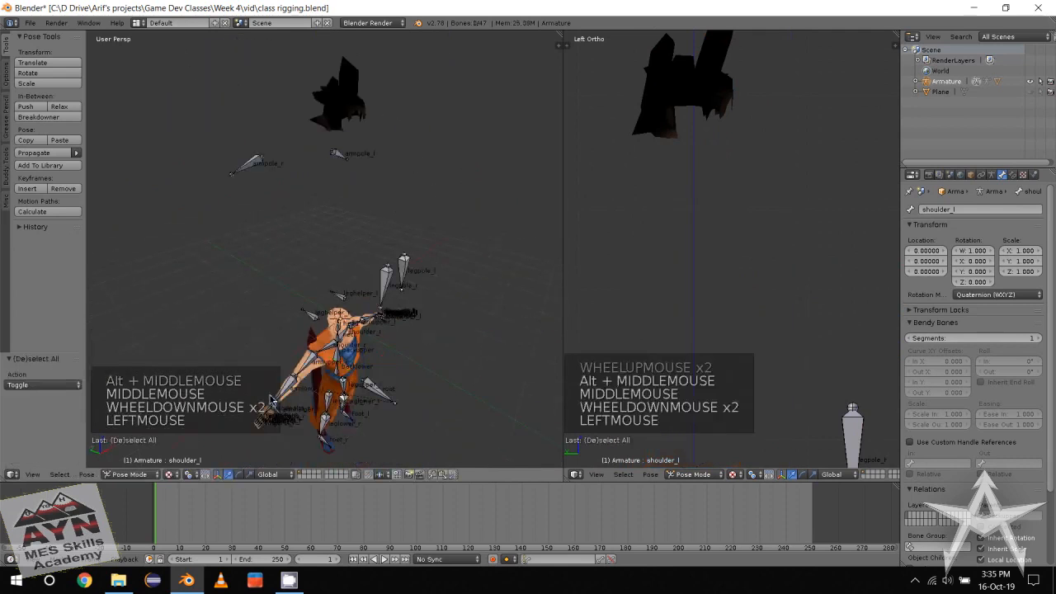
click(129, 475)
click(134, 463)
middle_drag(255, 295, 277, 271)
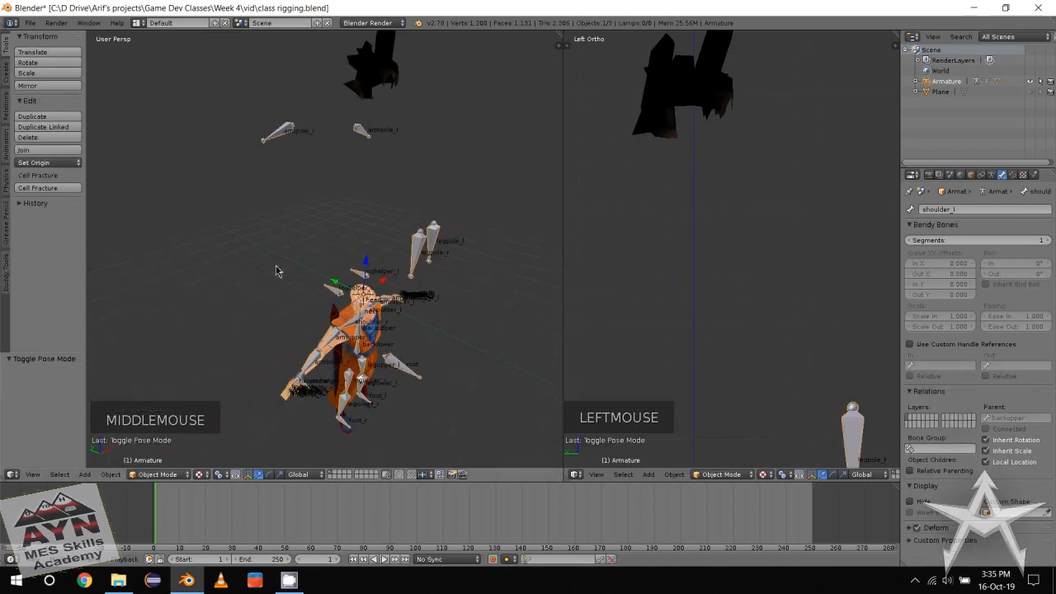
key(a)
middle_drag(350, 317, 305, 284)
scroll(334, 301, down, 2)
scroll(322, 293, up, 2)
scroll(301, 283, up, 1)
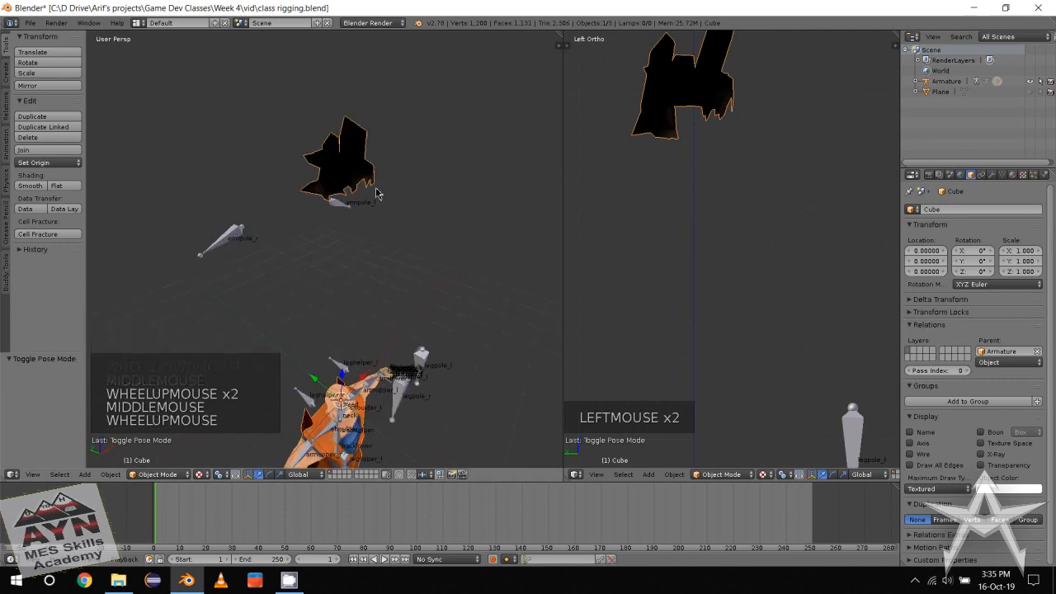
Examine the position of the character's hair relative to the moved body from several angles.
mouse_move(377, 238)
middle_down()
mouse_move(371, 269)
mouse_move(387, 190)
mouse_move(383, 230)
middle_up()
scroll(387, 191, up, 1)
scroll(382, 229, down, 2)
middle_drag(383, 230, 376, 274)
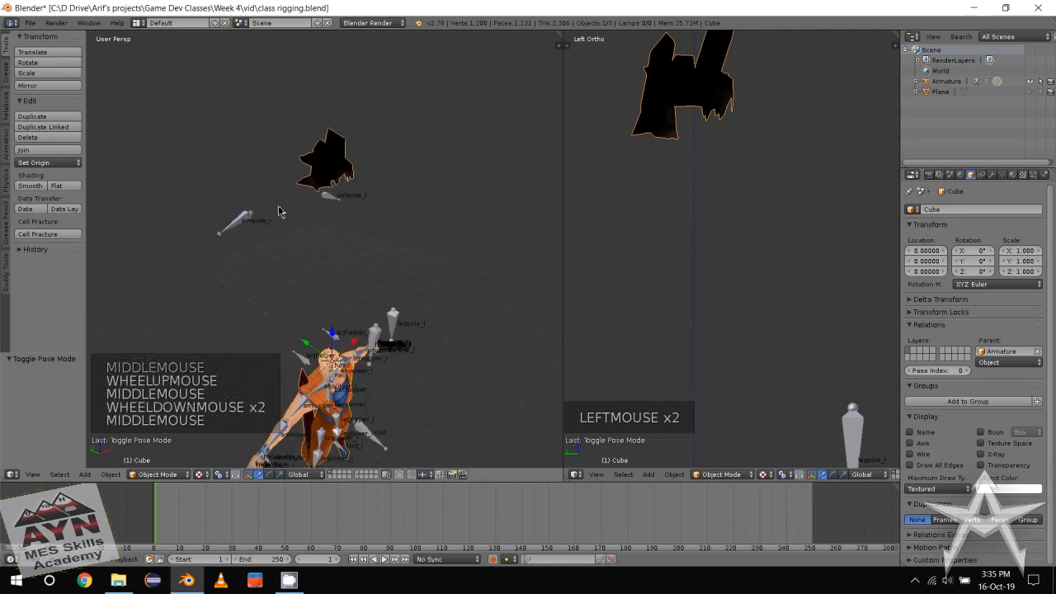
middle_drag(279, 213, 340, 268)
scroll(349, 207, up, 2)
scroll(372, 210, up, 1)
scroll(390, 213, up, 5)
scroll(363, 216, down, 4)
scroll(355, 240, down, 3)
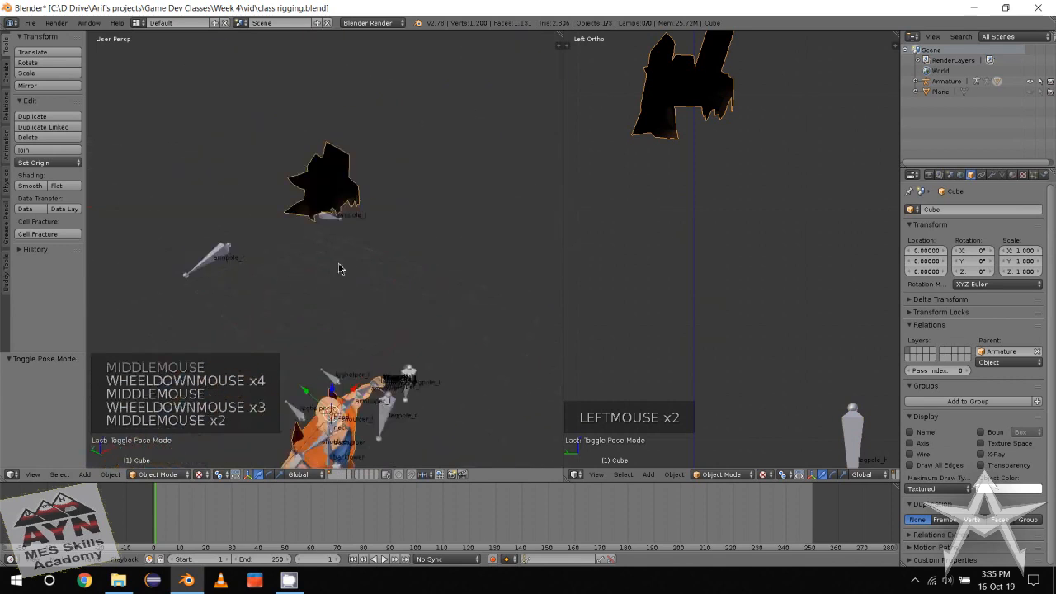
scroll(328, 322, up, 1)
middle_drag(327, 323, 441, 417)
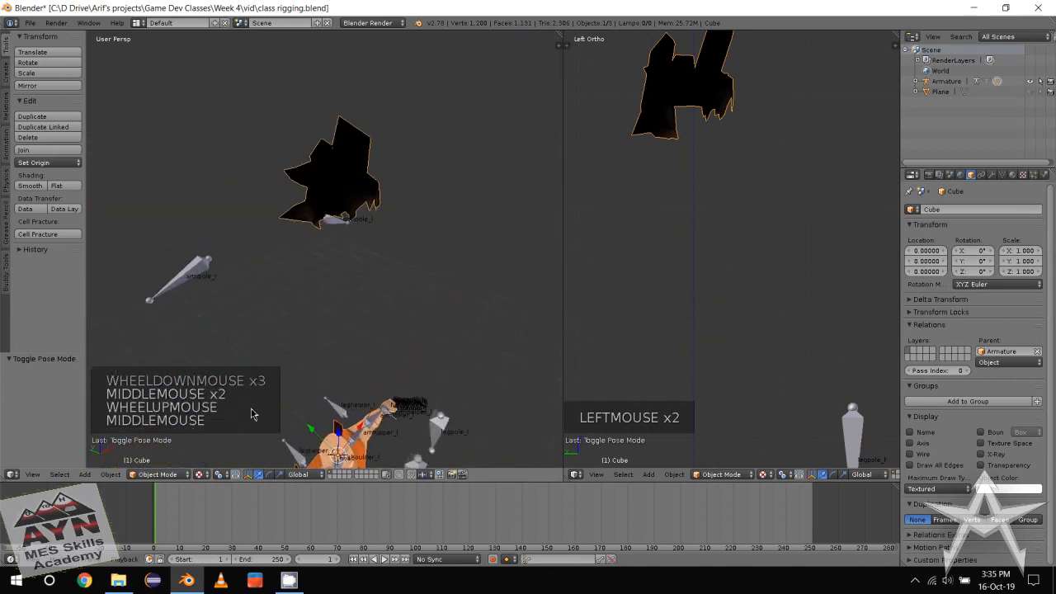
Switch the mesh to Weight Paint mode and set the brush blend mode to Add.
click(157, 474)
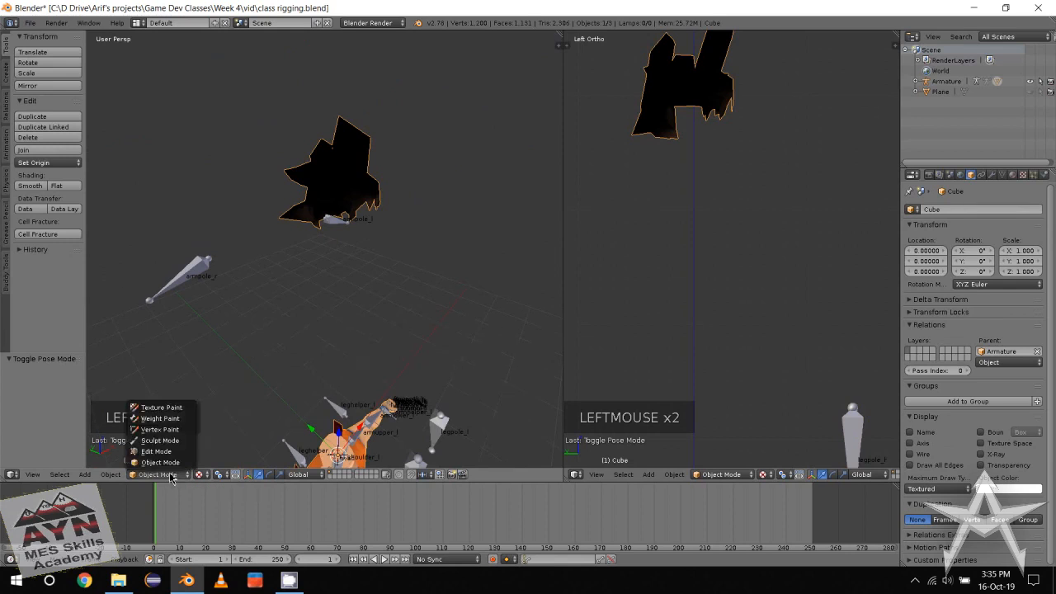
click(175, 428)
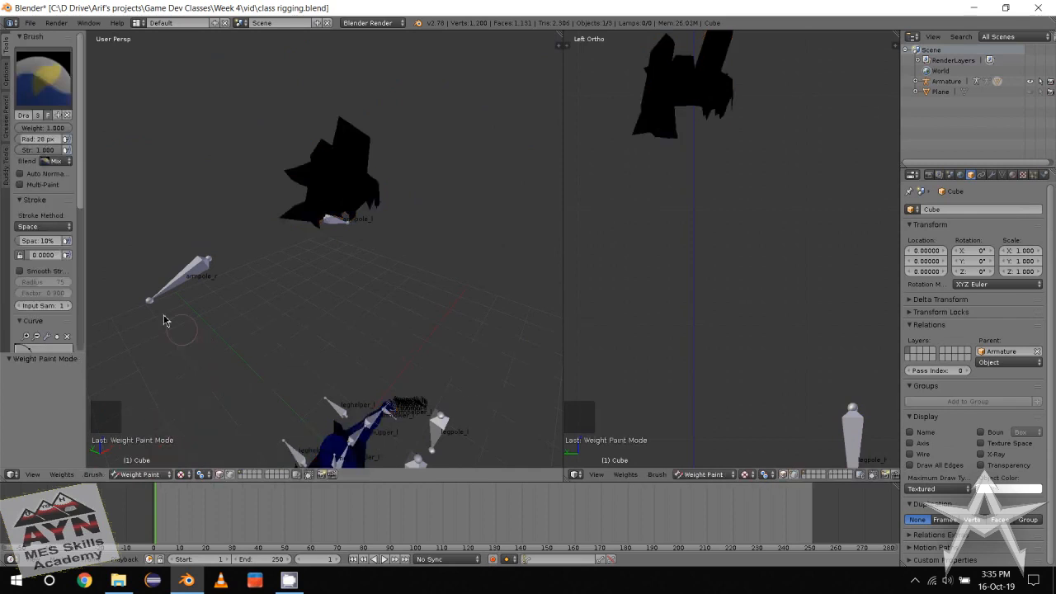
click(63, 162)
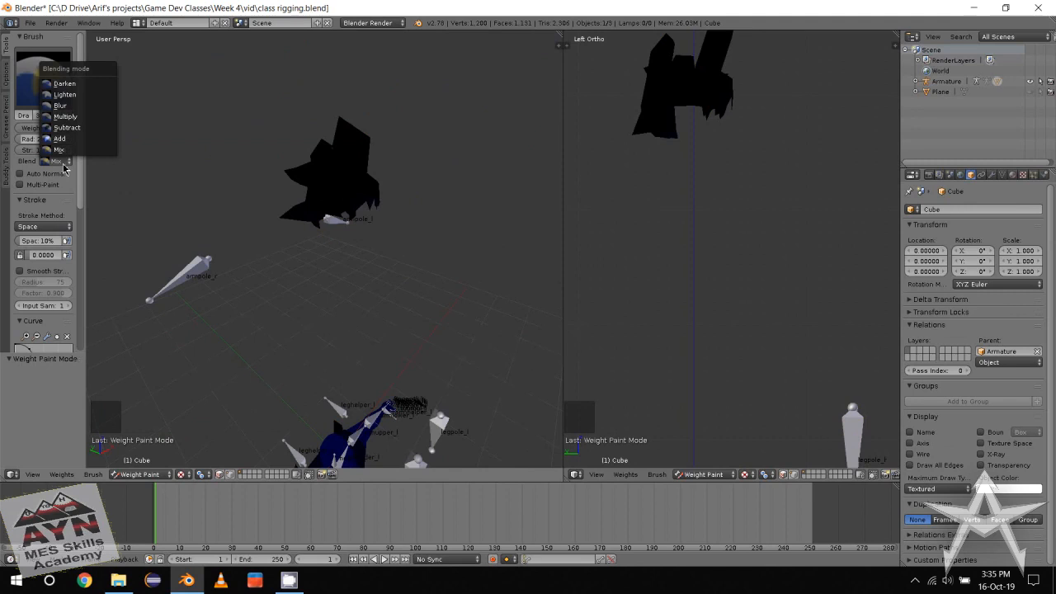
click(60, 139)
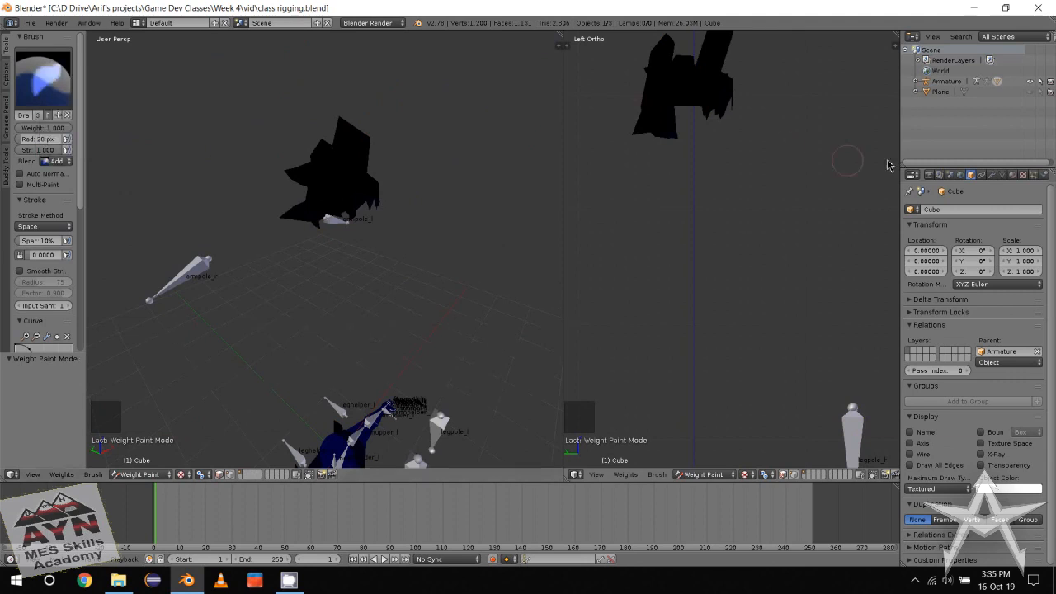
Browse the mesh's vertex groups and make the head group active for weight painting.
click(1006, 175)
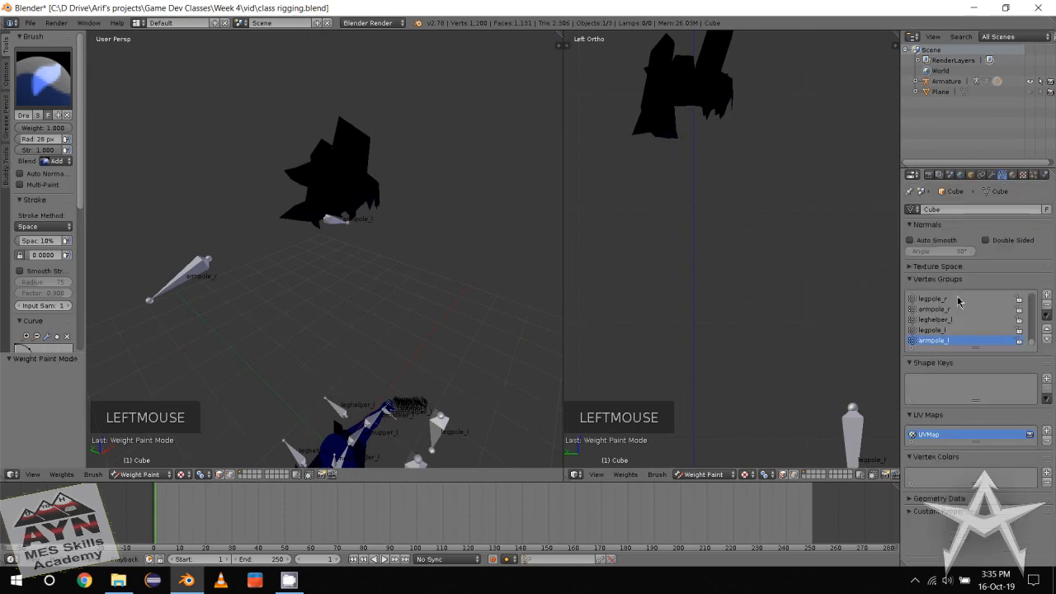
scroll(966, 314, down, 1)
scroll(966, 315, up, 3)
scroll(965, 315, down, 6)
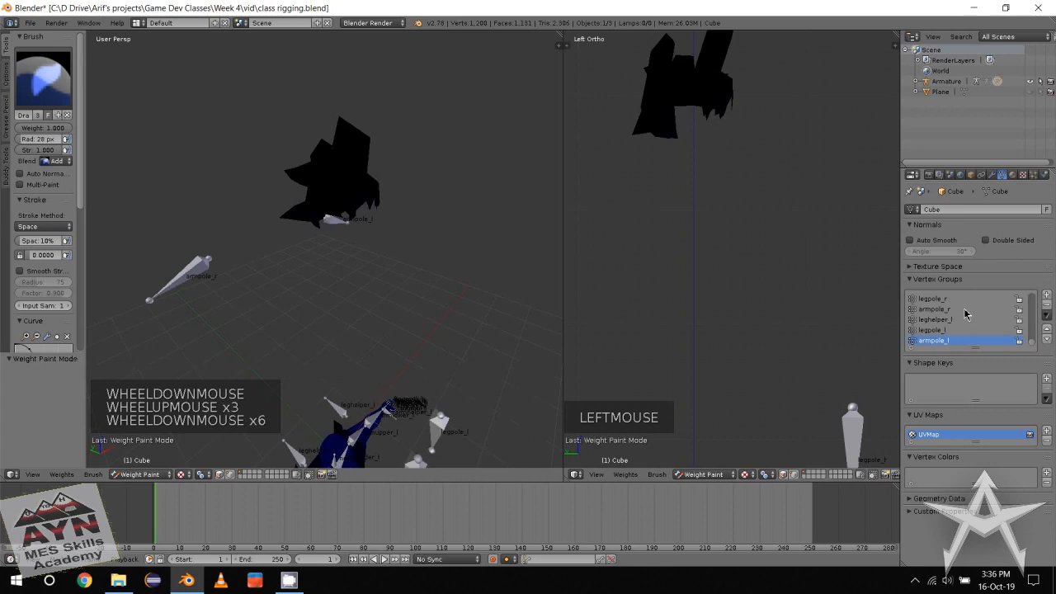
scroll(966, 315, up, 7)
scroll(966, 315, up, 18)
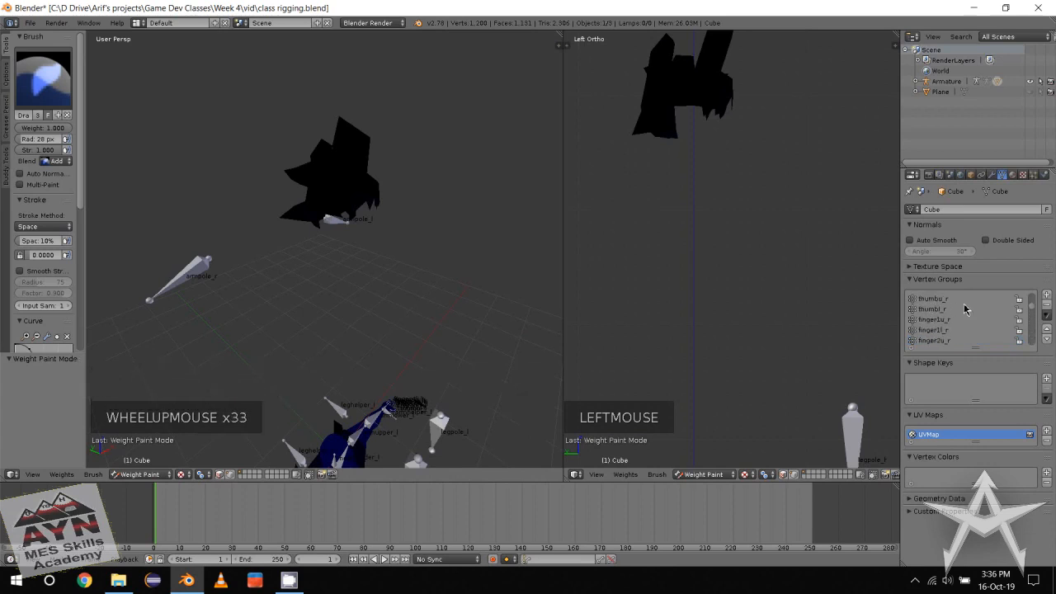
scroll(963, 307, down, 2)
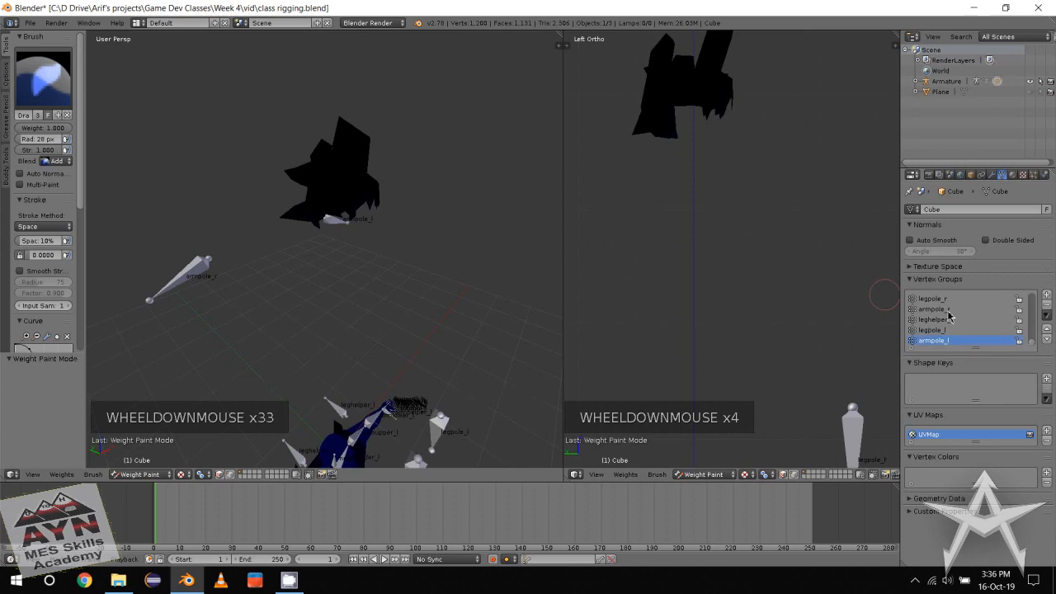
scroll(949, 315, up, 12)
scroll(949, 314, up, 7)
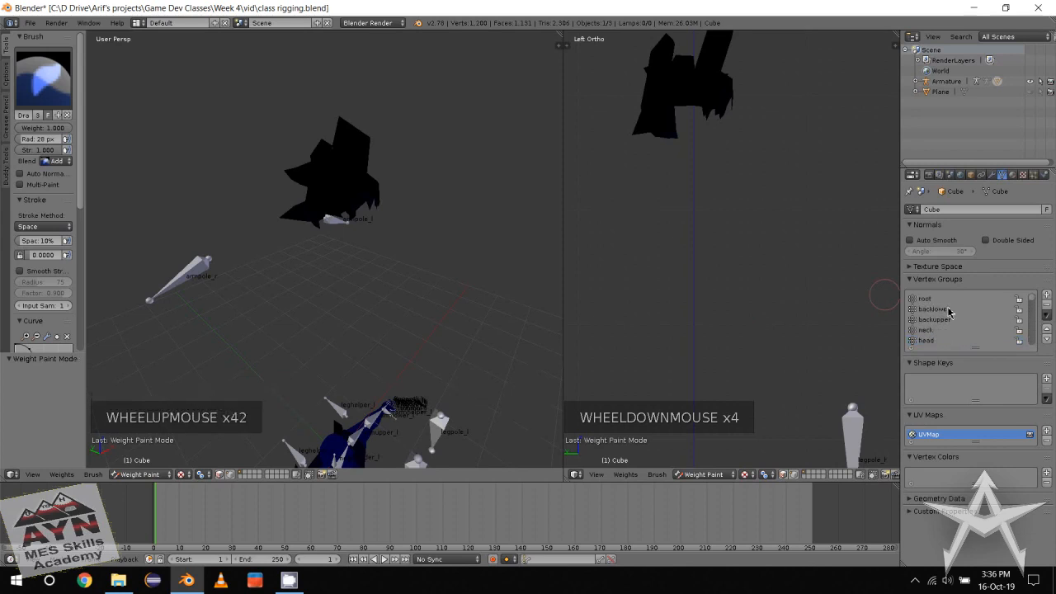
scroll(949, 312, down, 1)
click(939, 331)
scroll(495, 259, down, 3)
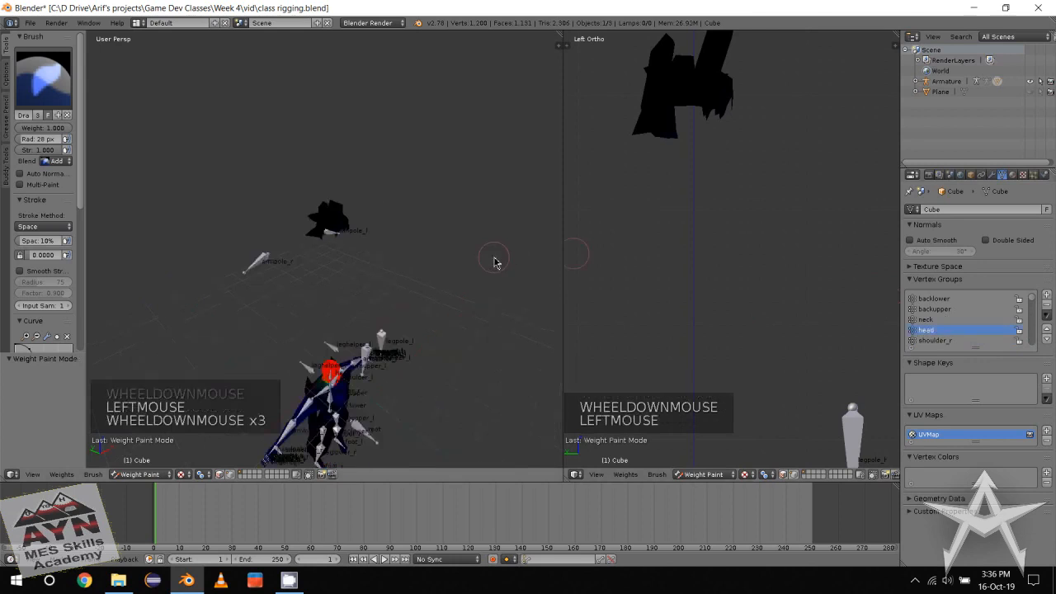
Examine the head group's weights on the face and hair from several angles.
scroll(372, 203, up, 2)
middle_drag(372, 199, 357, 287)
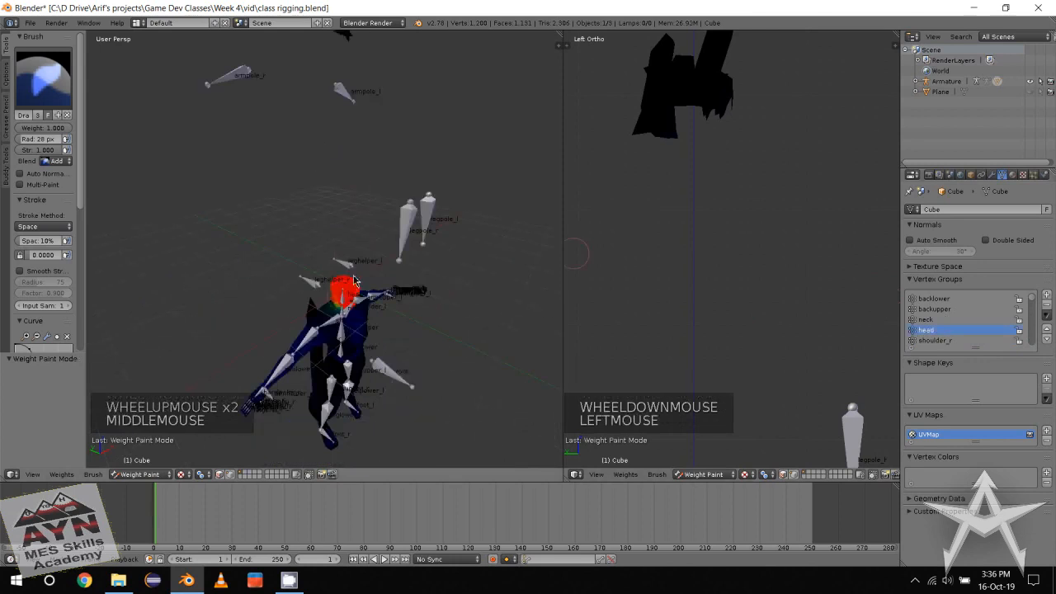
middle_drag(346, 165, 350, 173)
mouse_move(342, 139)
mouse_down()
mouse_move(302, 202)
mouse_move(367, 145)
mouse_move(295, 181)
mouse_move(300, 166)
mouse_up()
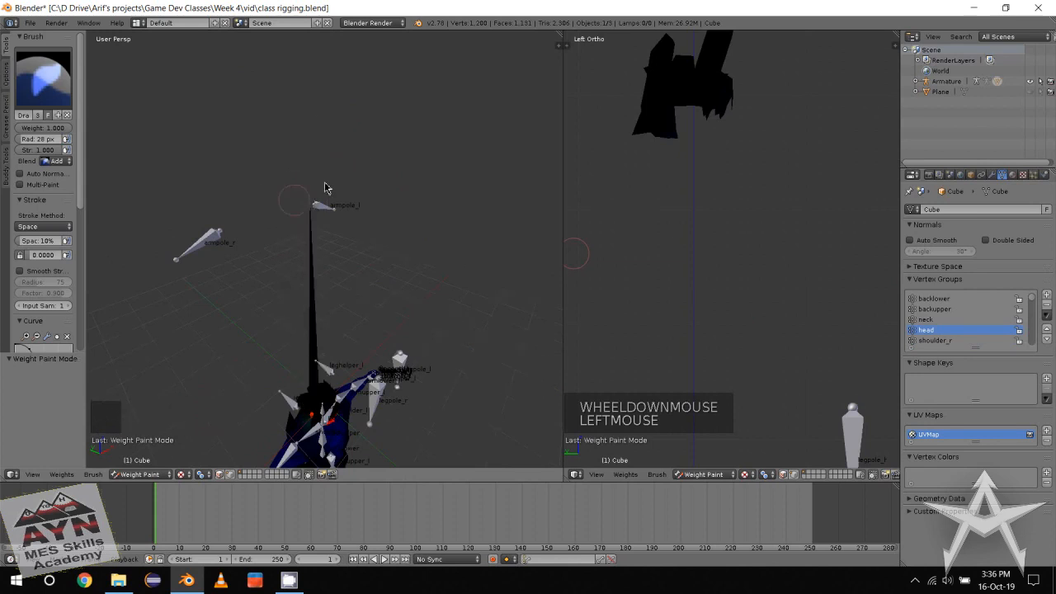
alt+middle_click(286, 242)
scroll(330, 223, down, 2)
middle_drag(330, 223, 388, 203)
scroll(387, 203, up, 4)
alt+middle_click(293, 198)
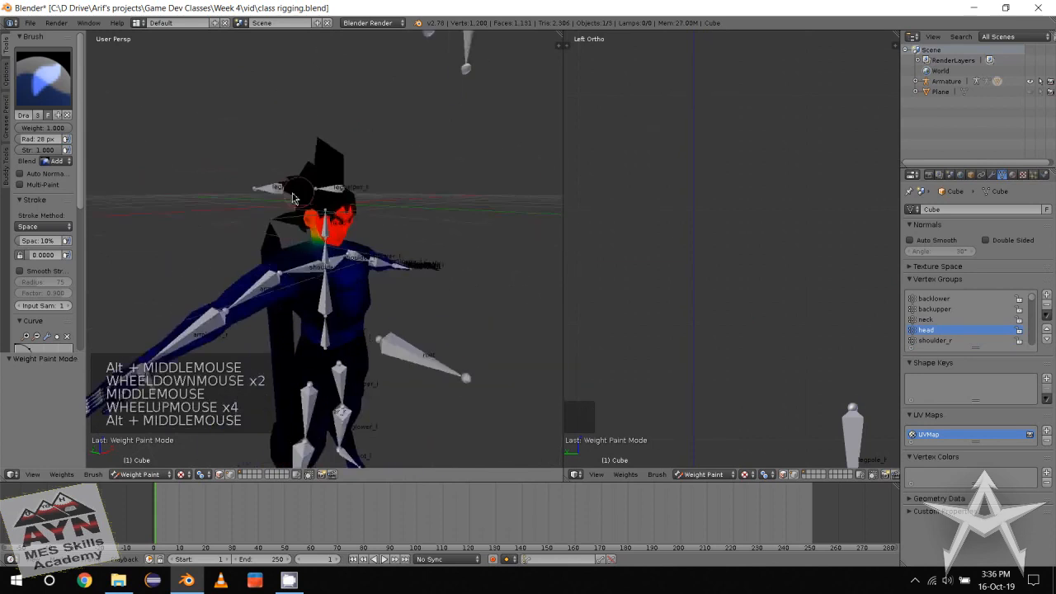
mouse_move(293, 198)
alt+middle_down()
mouse_move(389, 158)
mouse_move(451, 149)
mouse_move(367, 167)
mouse_move(474, 170)
alt+middle_up()
scroll(465, 156, down, 1)
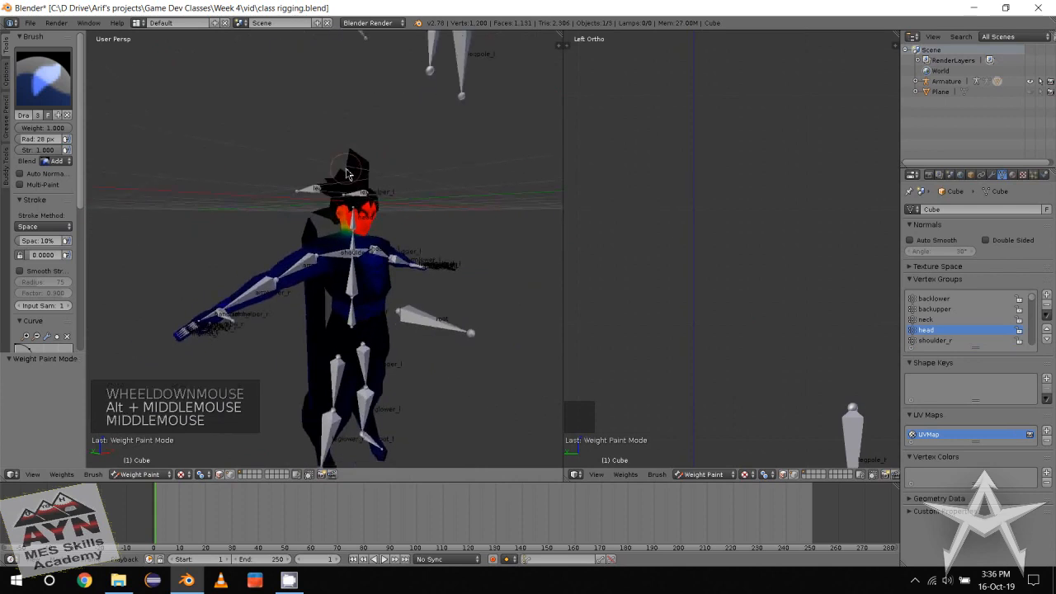
Leave Weight Paint mode on the mesh and put the armature into Pose Mode.
click(140, 475)
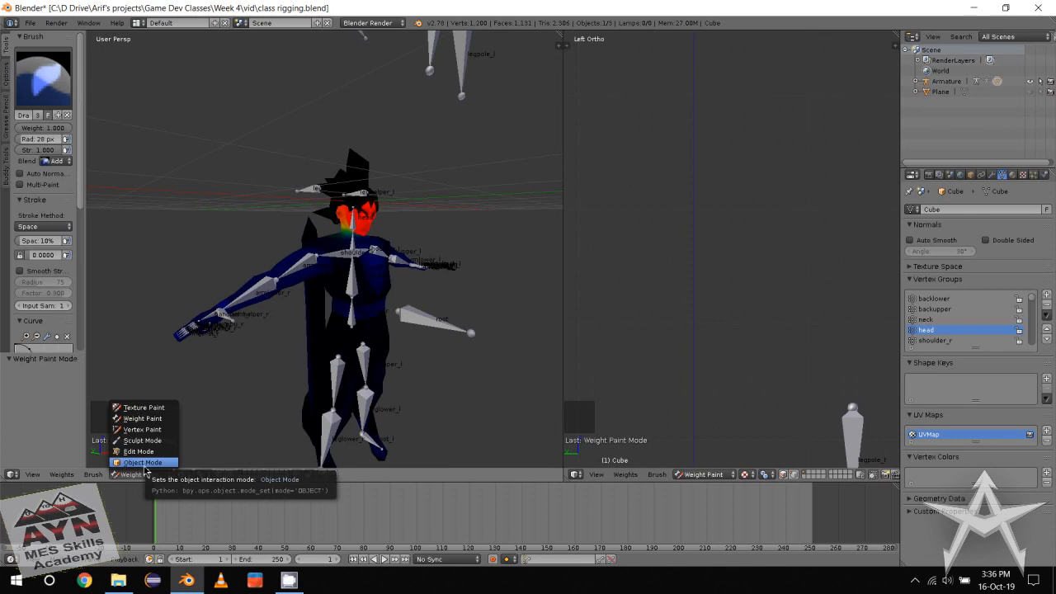
click(144, 466)
scroll(245, 244, down, 2)
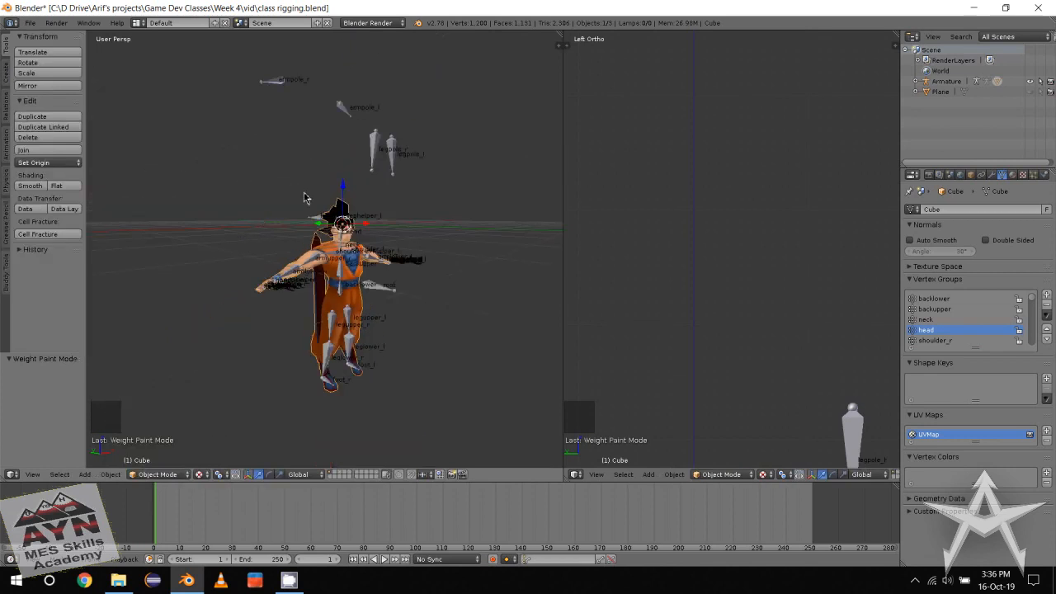
middle_drag(304, 198, 307, 217)
scroll(306, 217, up, 1)
click(157, 474)
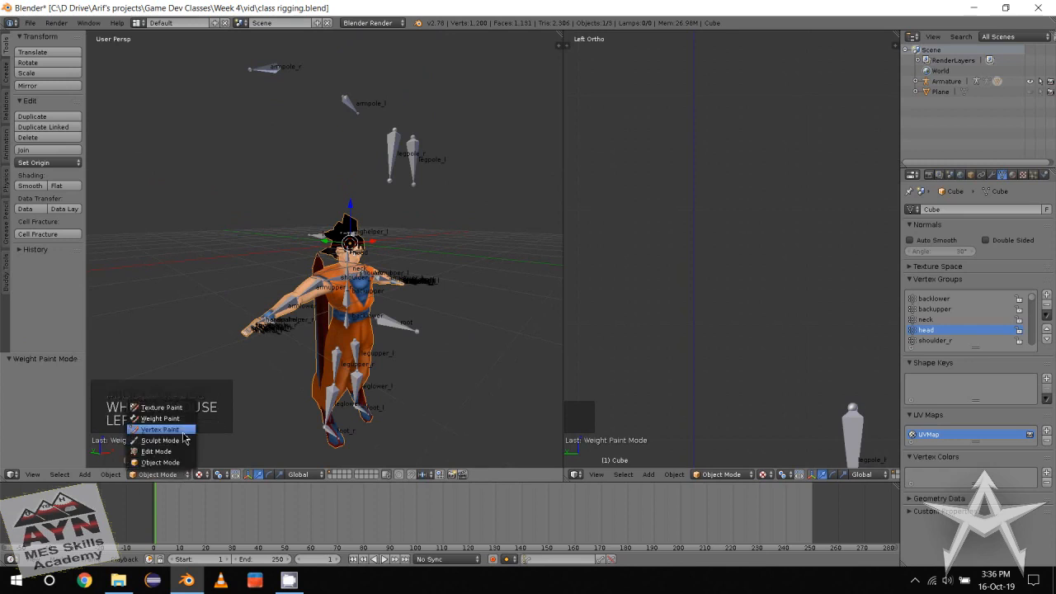
click(371, 322)
click(388, 322)
click(174, 472)
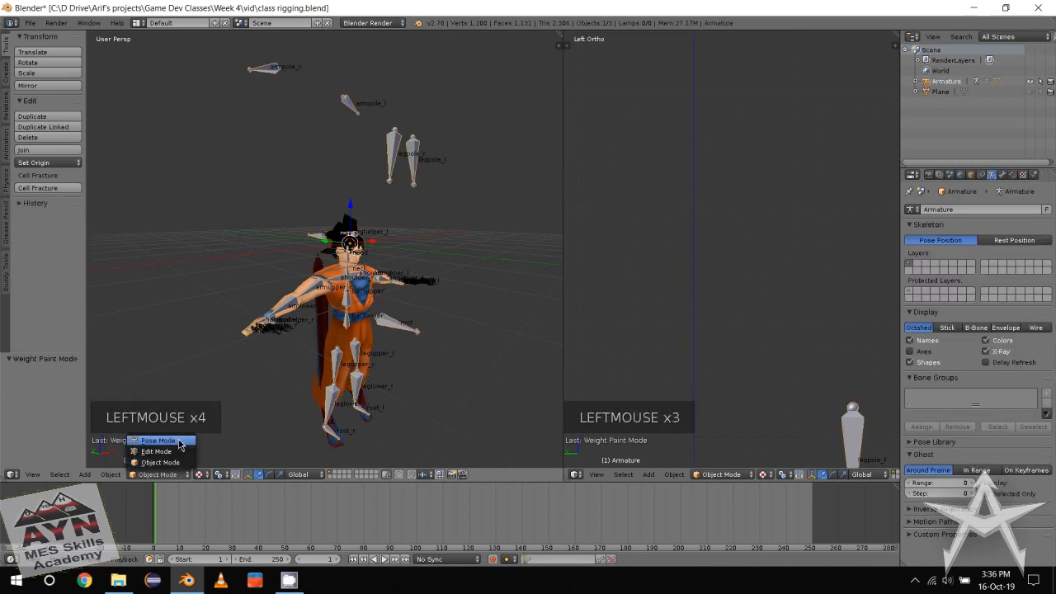
click(169, 454)
Move the root bone back to its original place so the body lines up with the hair.
click(386, 328)
ctrl+click(388, 327)
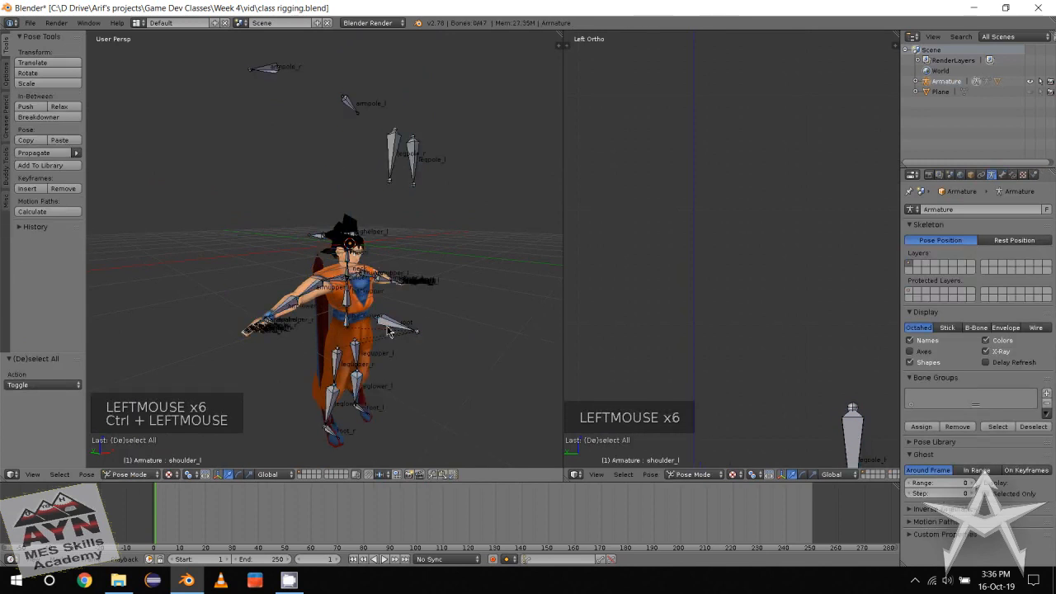
ctrl+click(392, 326)
drag(378, 285, 375, 195)
text(5)
key(Return)
Select the leghelper_r bone at the right foot and turn off Deform in its bone properties.
middle_drag(375, 197, 285, 323)
scroll(318, 289, up, 1)
scroll(228, 273, up, 1)
middle_drag(229, 274, 275, 254)
alt+middle_click(276, 255)
mouse_move(279, 256)
middle_down()
mouse_move(290, 256)
mouse_move(335, 169)
mouse_move(271, 228)
mouse_move(278, 272)
middle_up()
scroll(334, 169, up, 1)
scroll(335, 170, up, 1)
triple_click(271, 228)
alt+middle_click(285, 257)
click(293, 341)
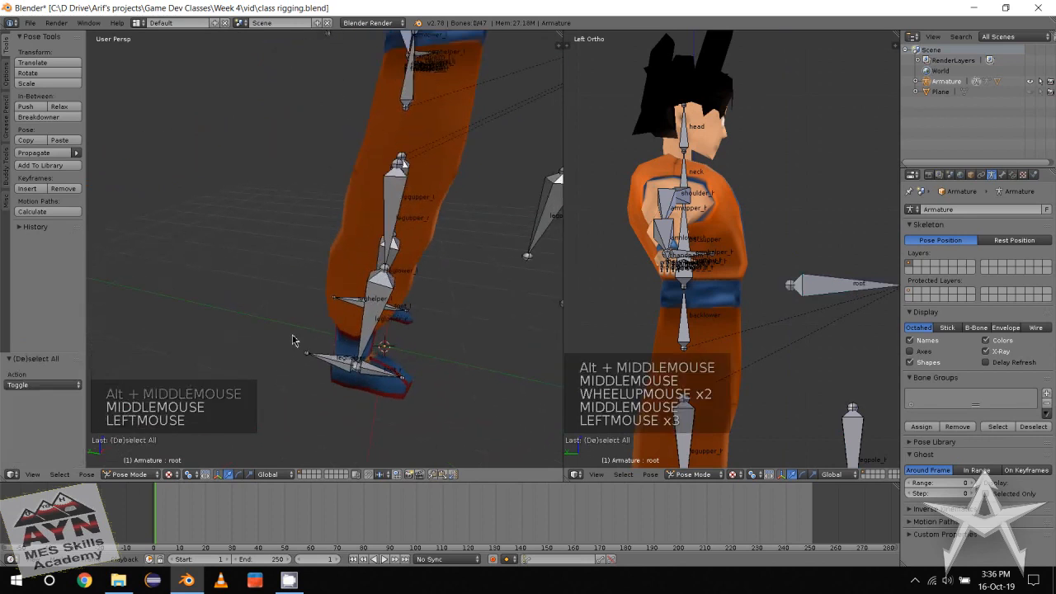
click(321, 382)
ctrl+click(330, 359)
key(w)
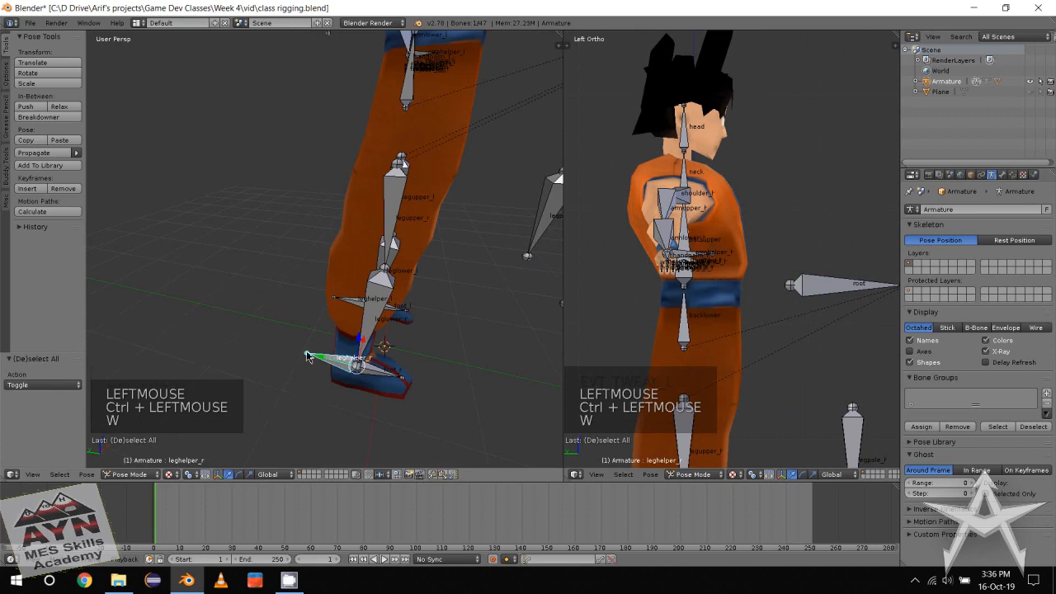
key(w)
key(w)
alt+middle_click(309, 344)
scroll(288, 335, down, 2)
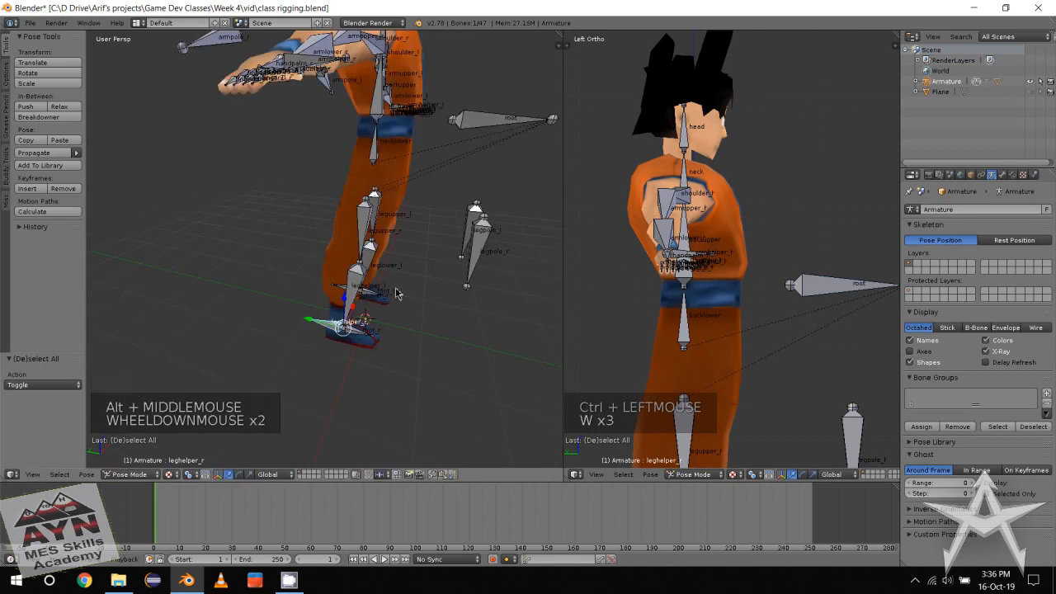
click(1004, 175)
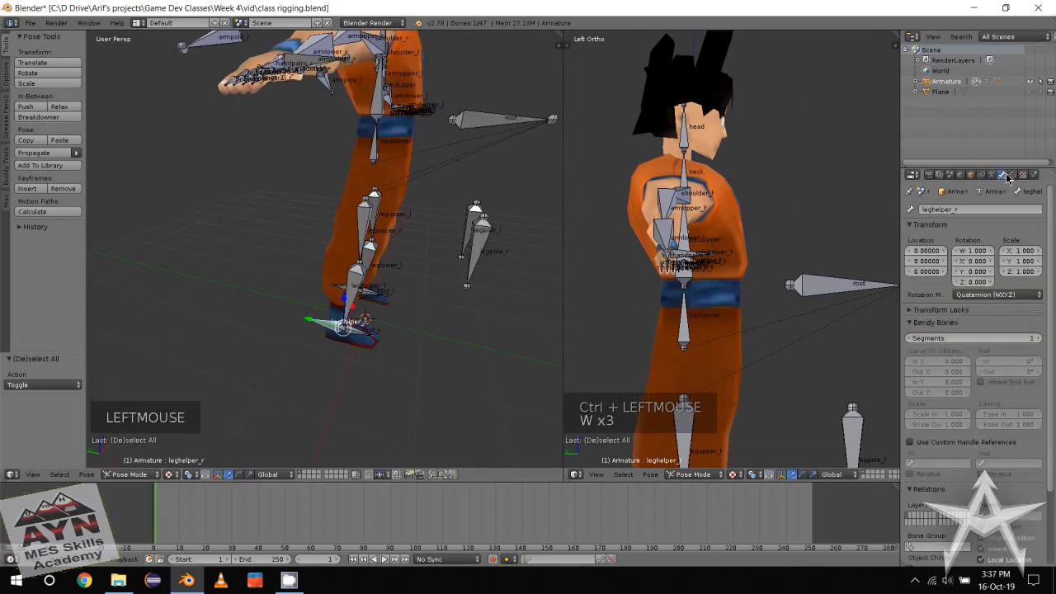
scroll(959, 424, down, 7)
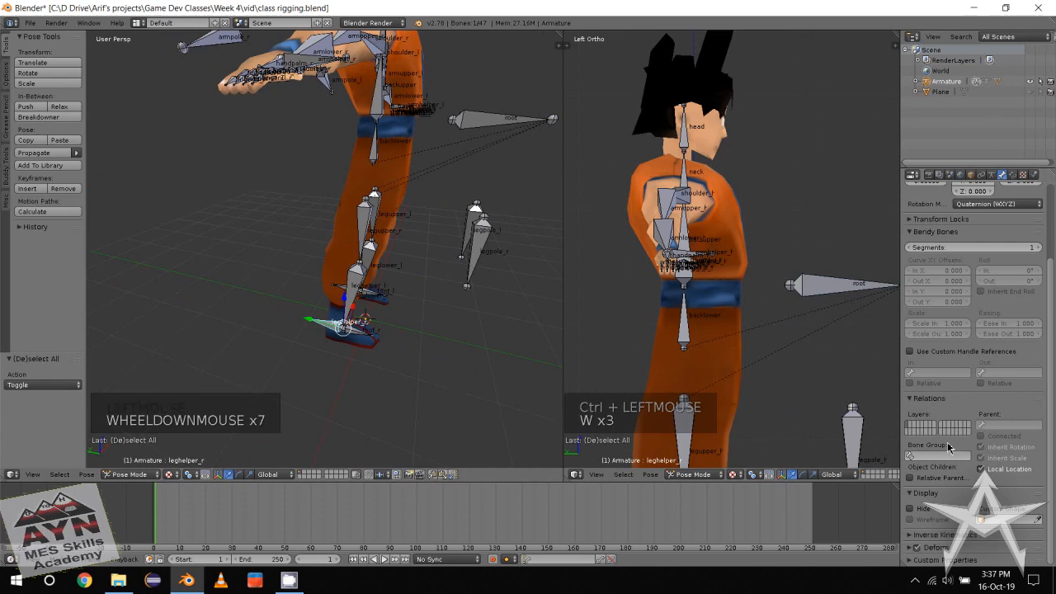
click(920, 550)
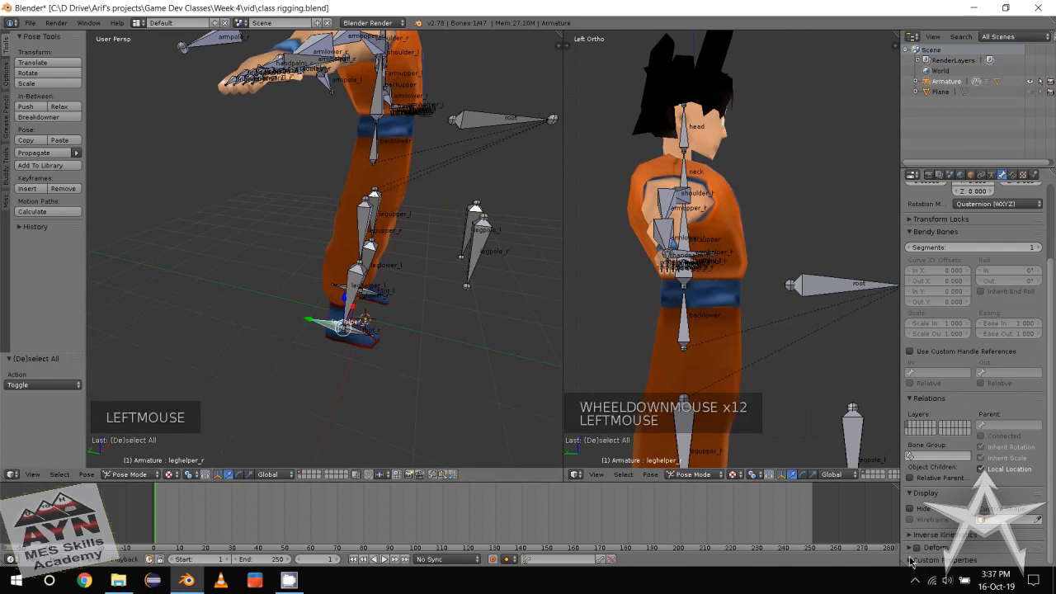
scroll(908, 551, down, 2)
click(911, 505)
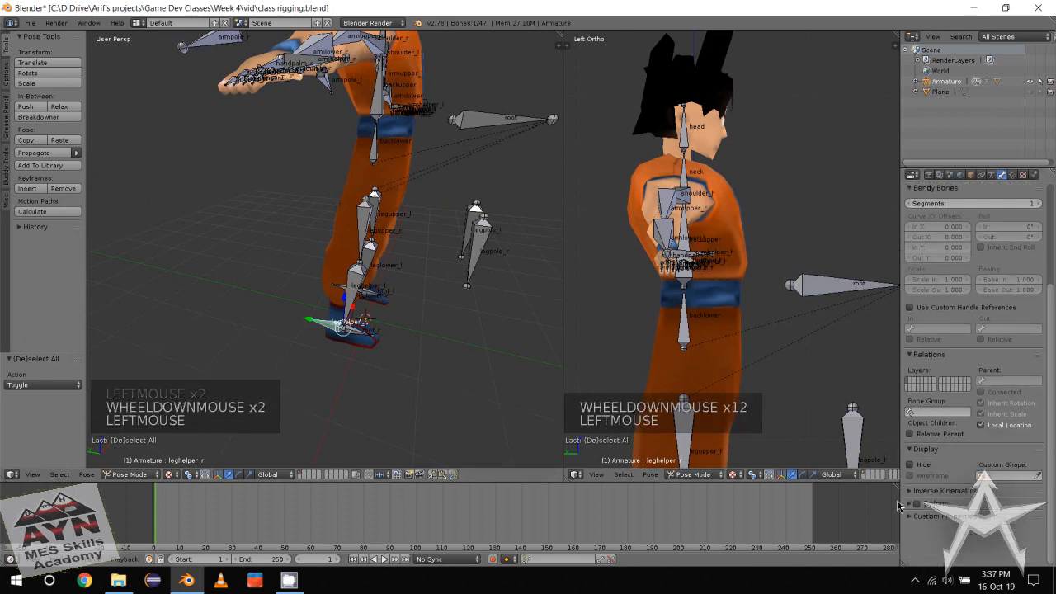
Turn off Deform for the leghelper_l bone at the left foot.
middle_drag(187, 168, 260, 177)
scroll(259, 177, up, 3)
mouse_move(332, 250)
mouse_down()
mouse_move(284, 244)
mouse_move(323, 248)
mouse_up()
right_click(324, 248)
alt+middle_drag(286, 168, 273, 188)
click(273, 188)
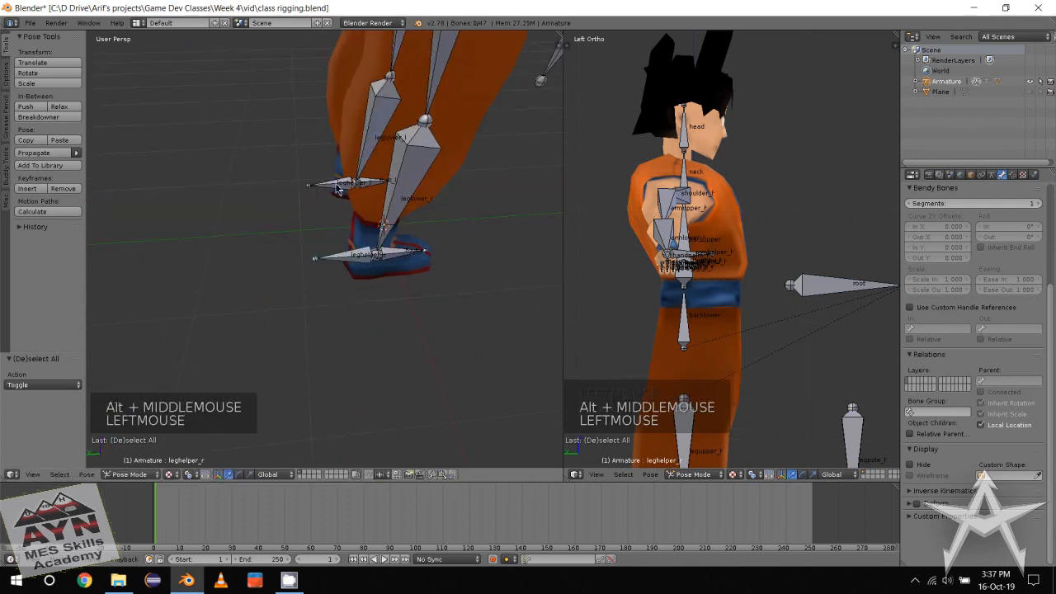
ctrl+click(338, 189)
click(917, 504)
Turn off Deform for the two knee pole bones, legpole_r and legpole_l.
middle_drag(500, 296, 443, 288)
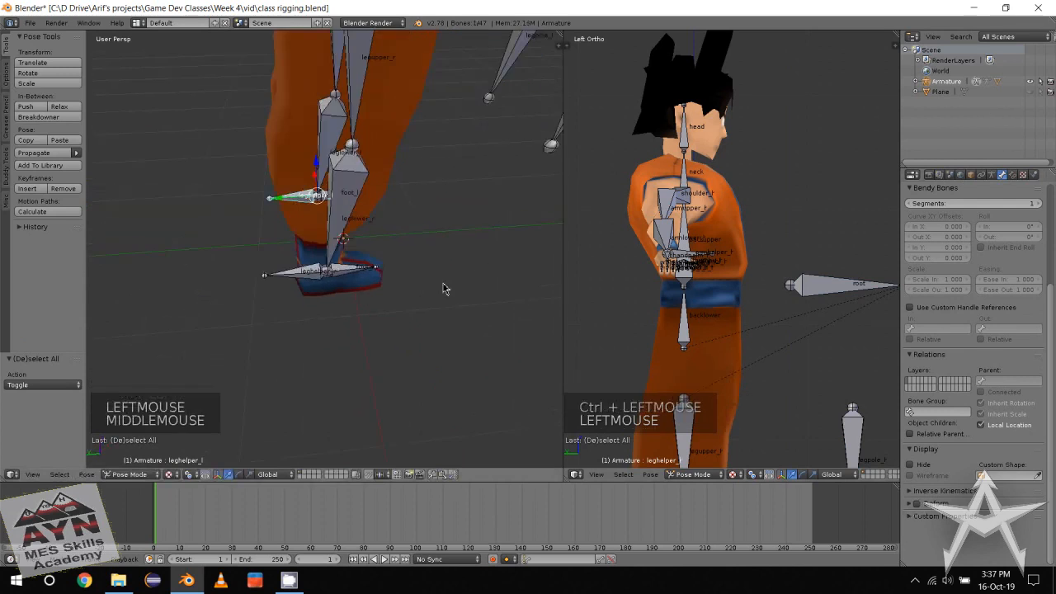
scroll(446, 282, down, 1)
click(493, 150)
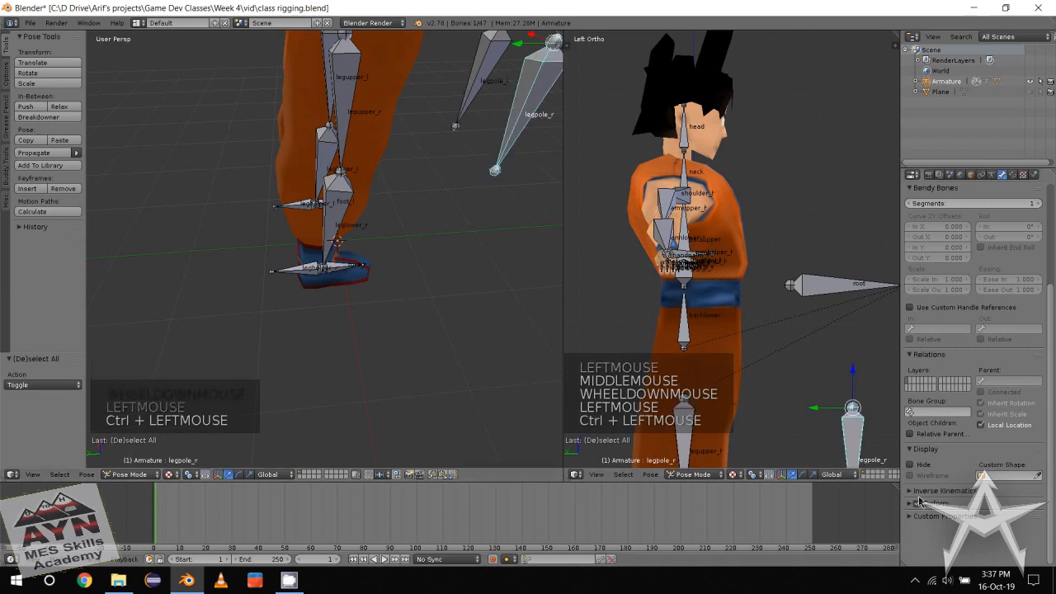
click(532, 107)
middle_drag(533, 107, 454, 331)
click(453, 331)
ctrl+click(453, 173)
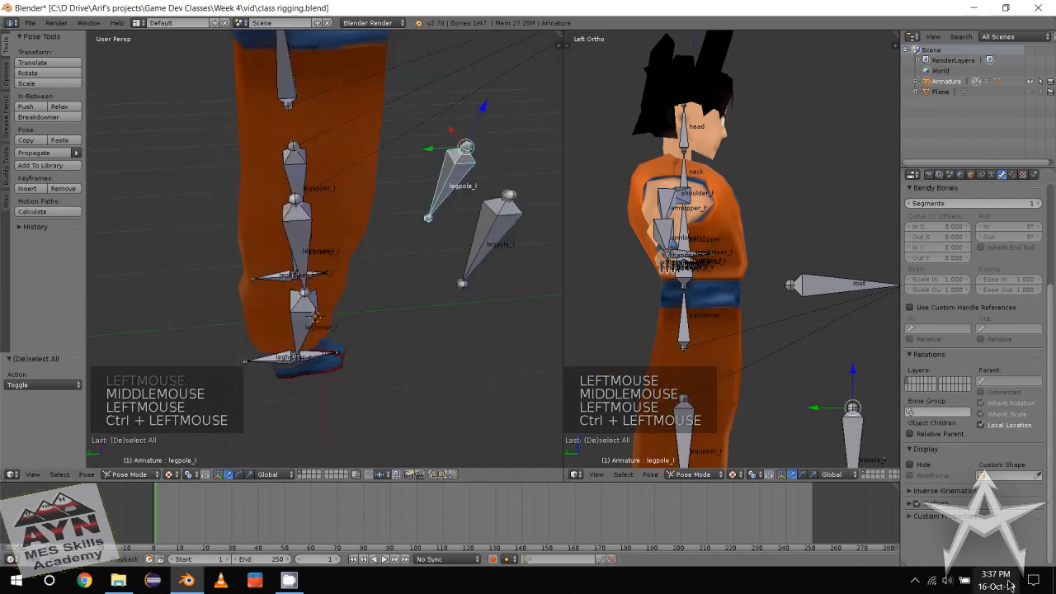
click(917, 504)
Select the root bone in front of the waist and turn off its Deform option.
scroll(450, 255, down, 1)
middle_drag(450, 256, 446, 233)
scroll(394, 239, down, 2)
alt+middle_drag(487, 227, 440, 230)
click(440, 230)
ctrl+click(441, 231)
click(467, 212)
ctrl+click(445, 228)
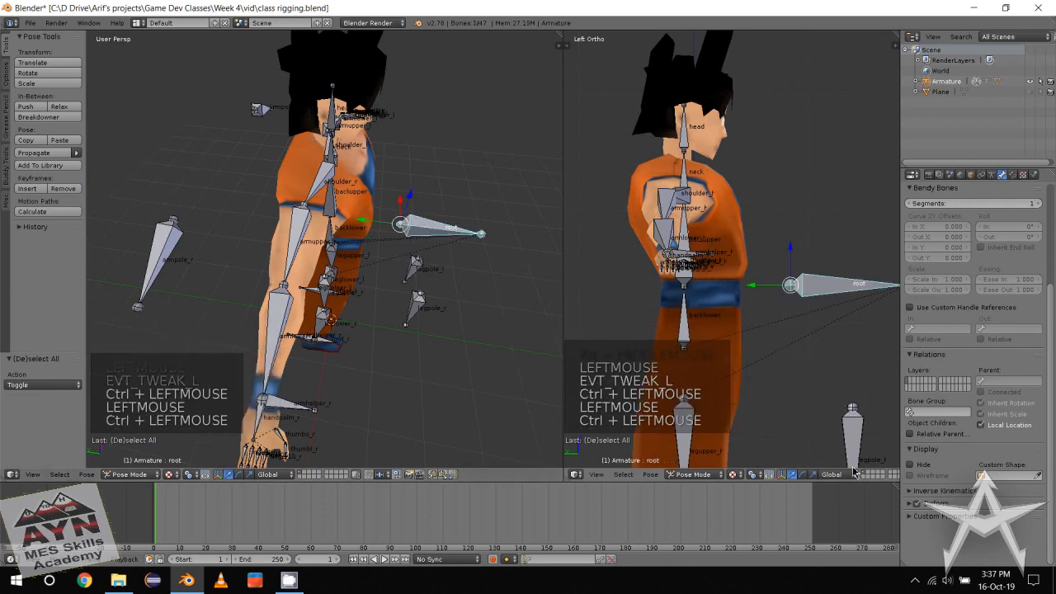
click(919, 506)
Turn off Deform for the armpole_r bone behind the right elbow.
scroll(453, 269, down, 2)
middle_drag(440, 302, 417, 299)
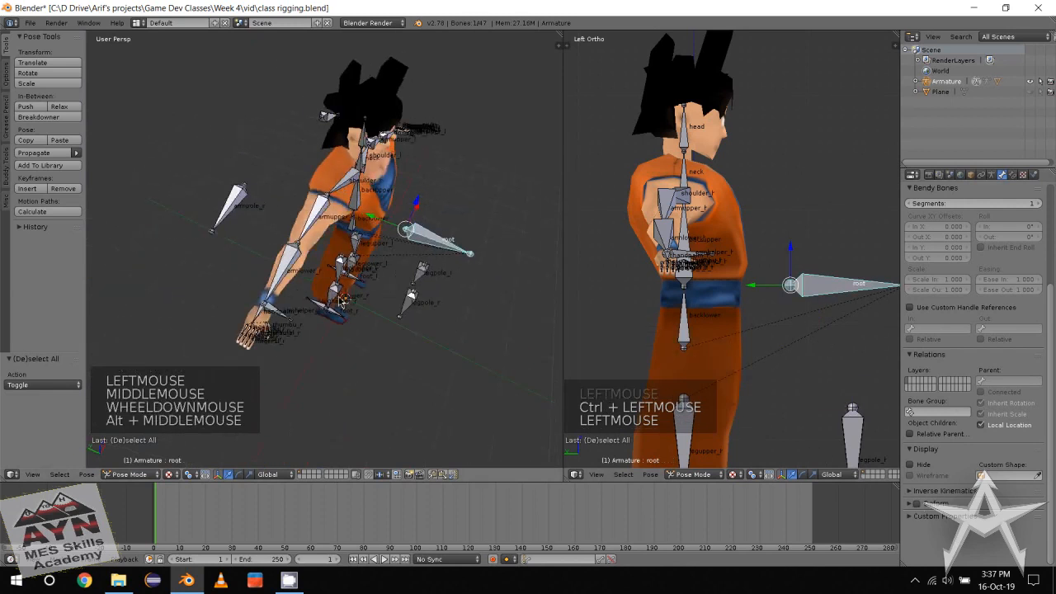
click(252, 208)
click(249, 173)
click(239, 197)
ctrl+click(236, 200)
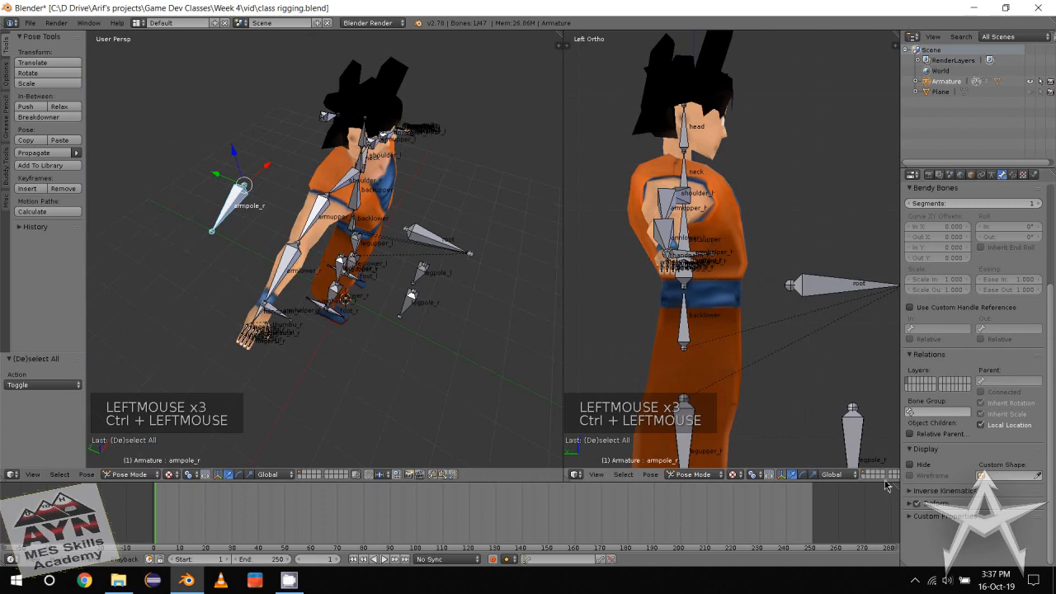
click(916, 504)
Turn off Deform for the armpole_l bone behind the left elbow.
middle_drag(398, 227, 350, 231)
click(500, 214)
scroll(351, 231, up, 3)
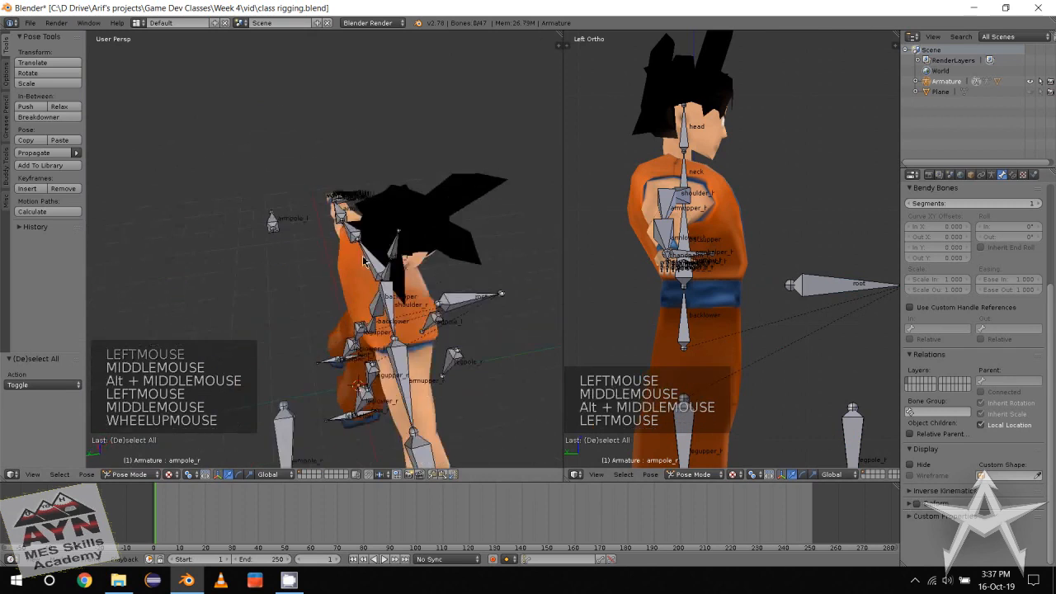
ctrl+click(231, 205)
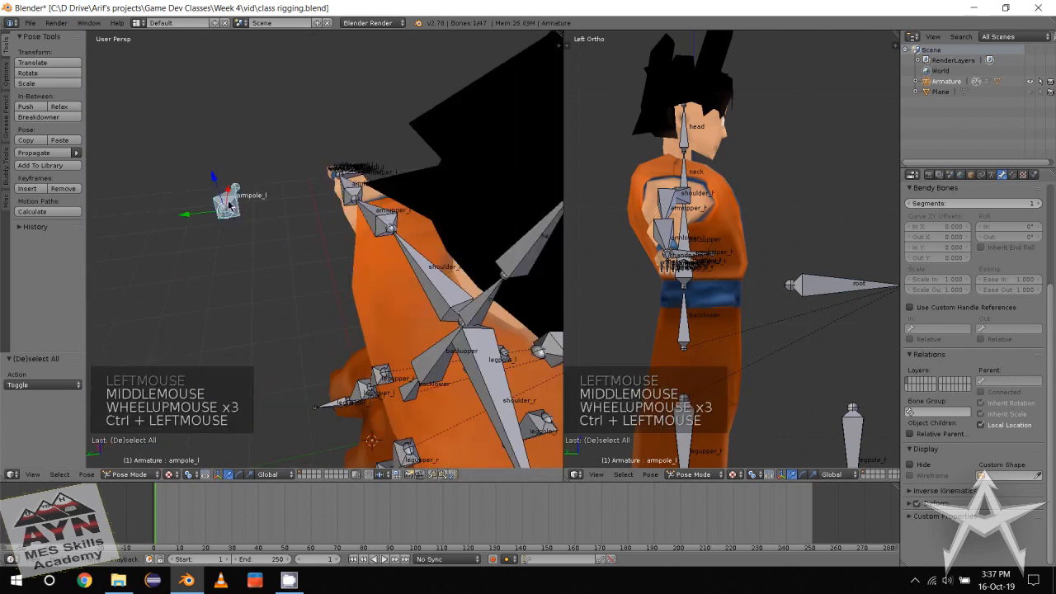
click(926, 506)
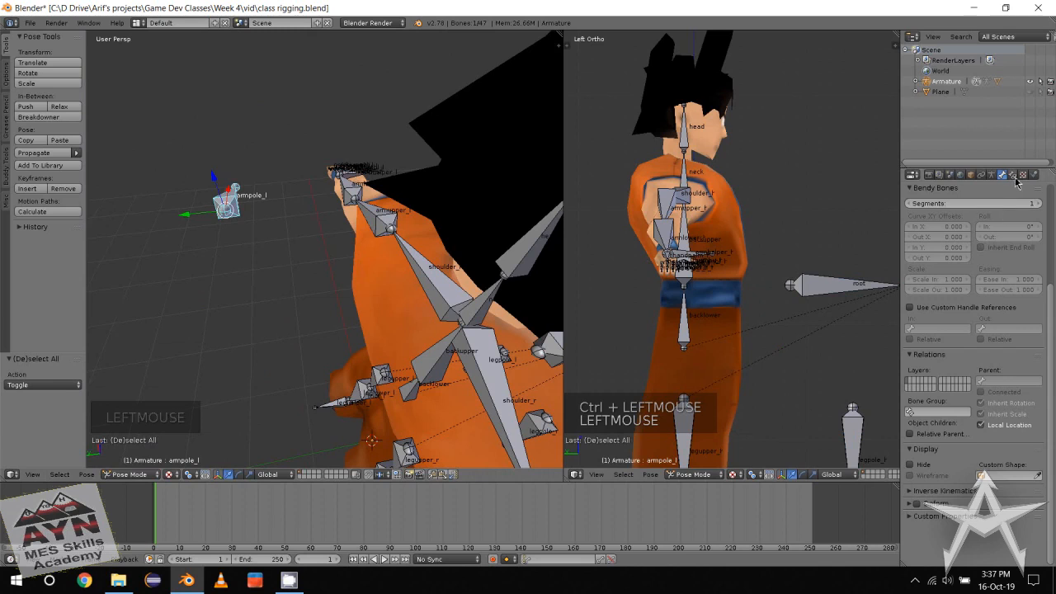
Select the armhelper_r bone at the right wrist and turn off its Deform option.
scroll(972, 312, up, 8)
scroll(289, 277, down, 3)
middle_drag(296, 308, 268, 293)
middle_drag(269, 293, 246, 318)
scroll(245, 318, up, 1)
click(285, 321)
ctrl+click(274, 288)
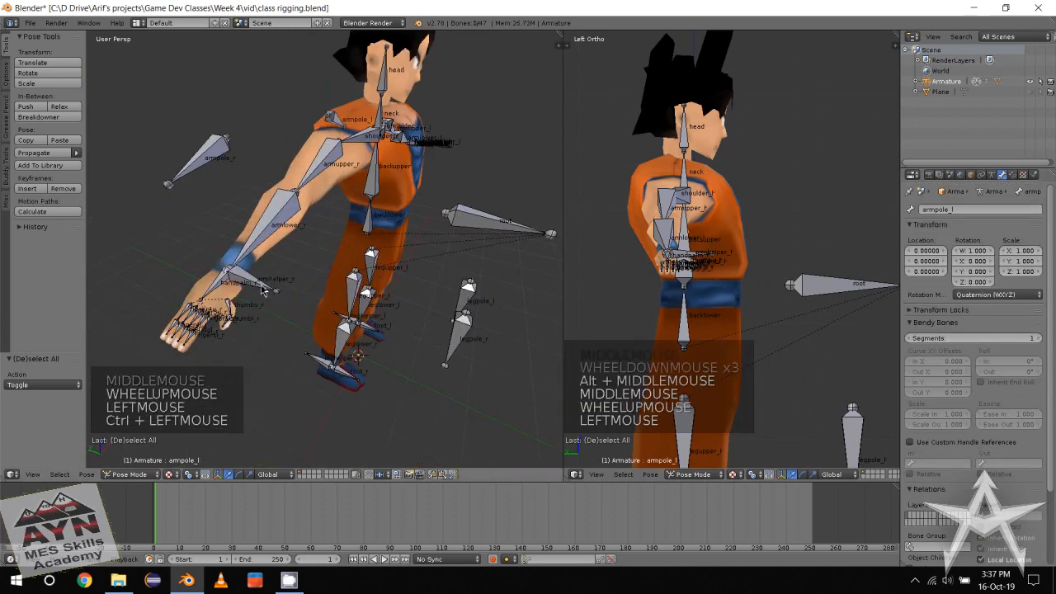
scroll(920, 549, down, 4)
click(917, 551)
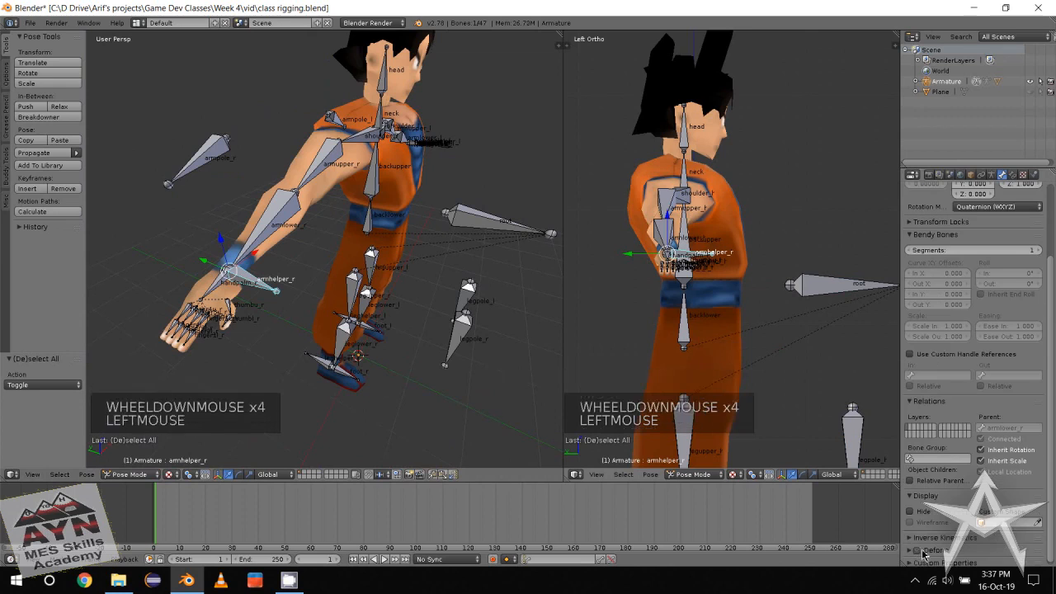
Turn off Deform for the armhelper_l bone at the left wrist.
alt+middle_drag(481, 298, 373, 357)
click(427, 331)
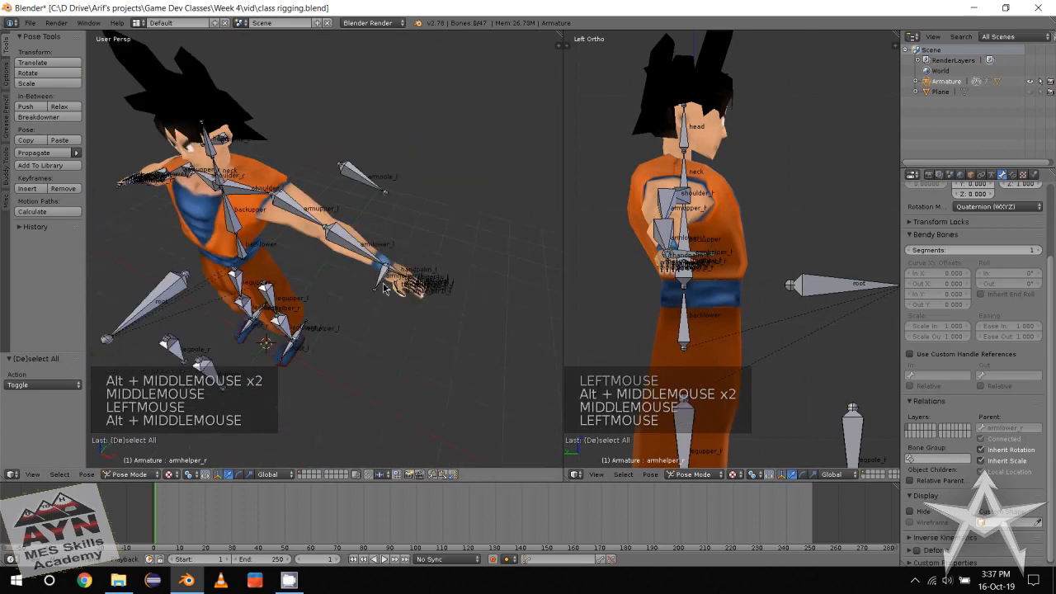
ctrl+click(380, 280)
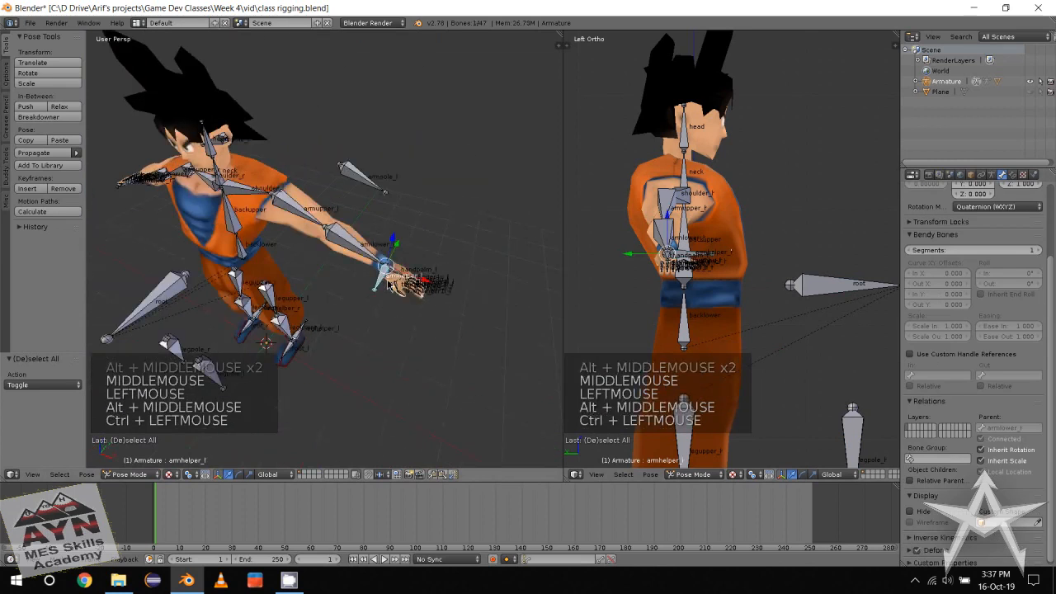
click(917, 551)
Deselect the bones and save over the existing class rigging.blend file.
middle_drag(509, 376, 562, 351)
click(49, 339)
click(178, 323)
key(ctrl+s)
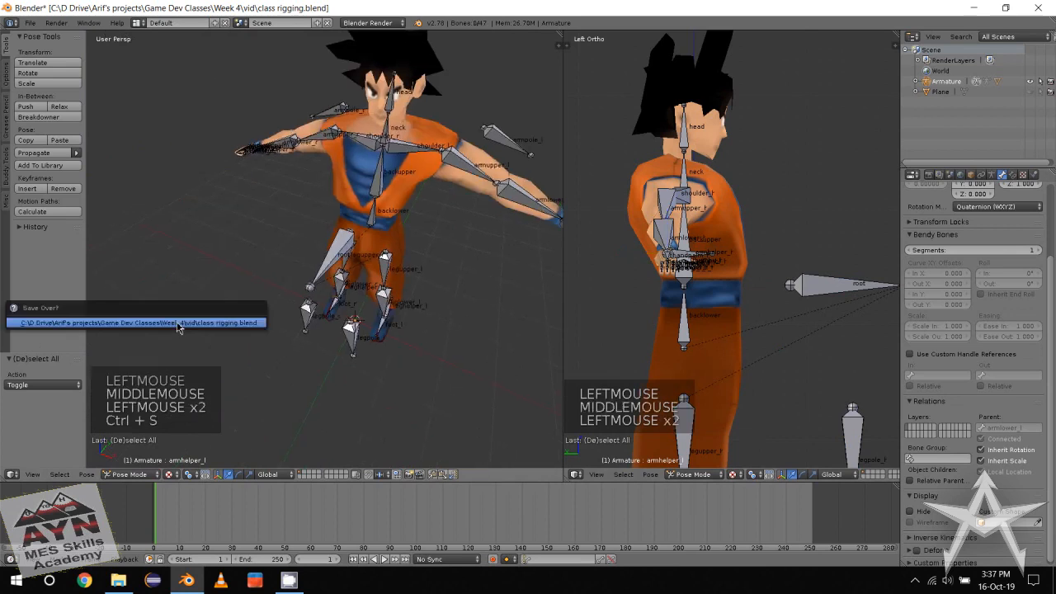
click(178, 324)
Select the armhelper_r bone at the right wrist in Pose Mode with the translate manipulator active.
middle_drag(153, 333, 155, 340)
alt+middle_drag(155, 340, 259, 331)
scroll(207, 335, up, 2)
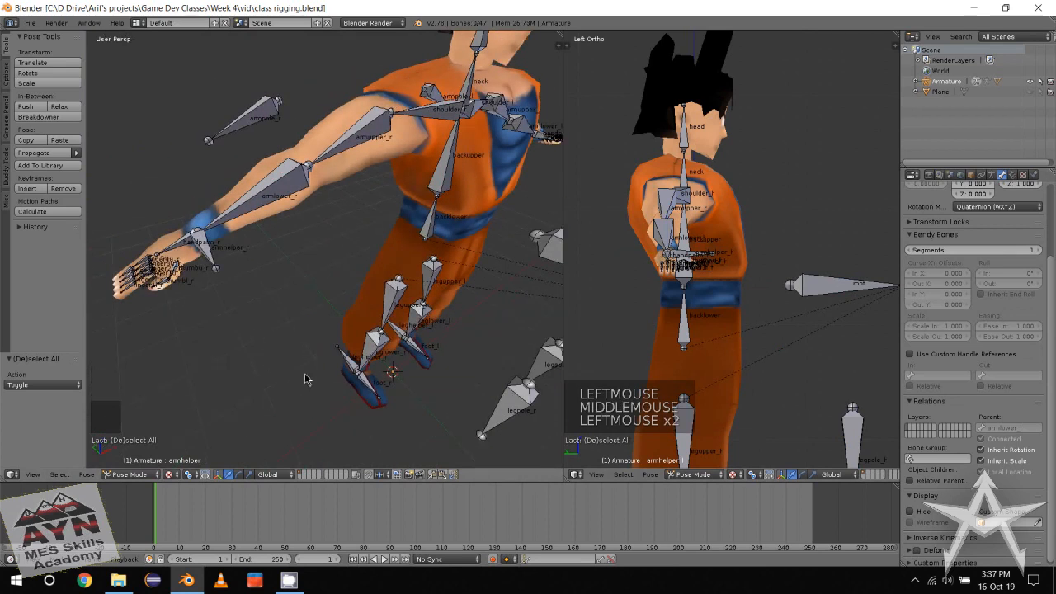
middle_drag(322, 272, 343, 271)
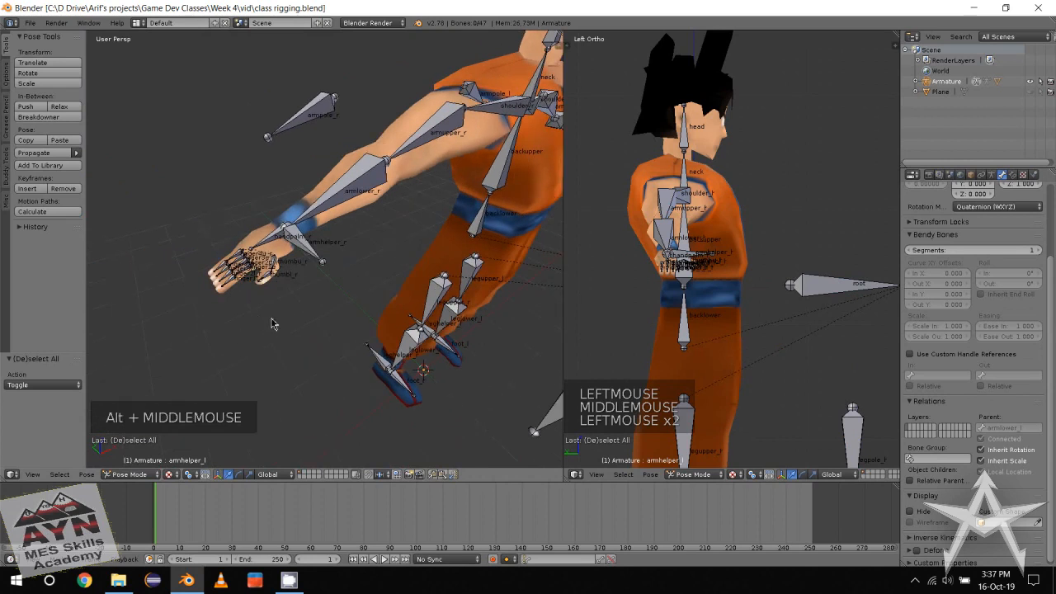
alt+middle_drag(272, 324, 304, 311)
ctrl+click(379, 276)
alt+middle_drag(379, 276, 366, 286)
key(w)
key(w)
key(w)
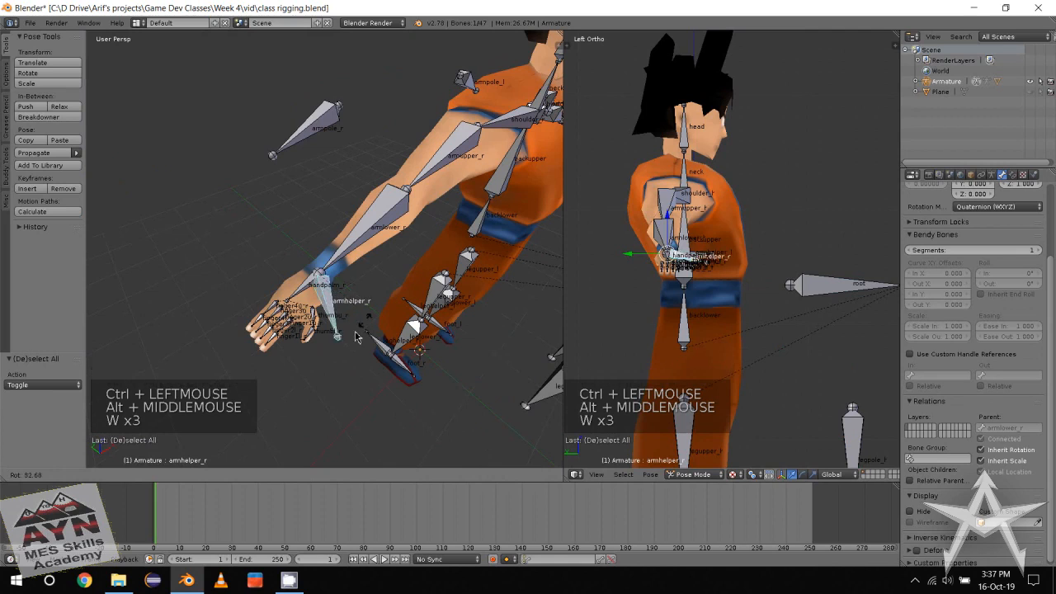
click(340, 336)
scroll(322, 337, up, 1)
middle_click(322, 337)
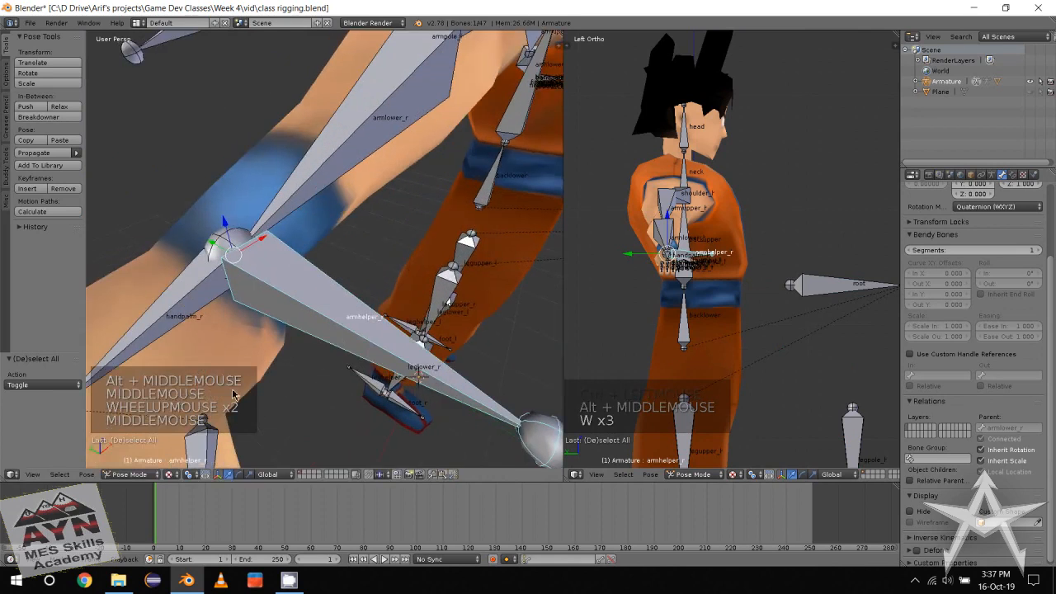
In Edit Mode, disconnect the armhelper_r bone from armlower_r and clear its parent.
click(132, 474)
click(137, 454)
middle_drag(335, 433, 377, 413)
scroll(377, 413, down, 2)
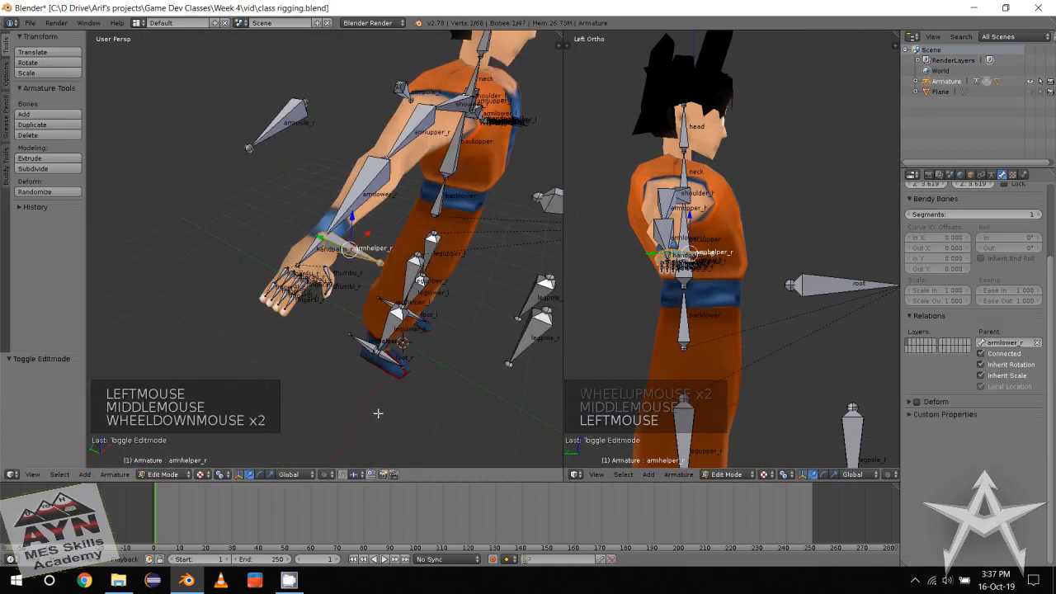
click(375, 407)
scroll(358, 285, up, 1)
alt+click(366, 255)
middle_drag(366, 255, 353, 273)
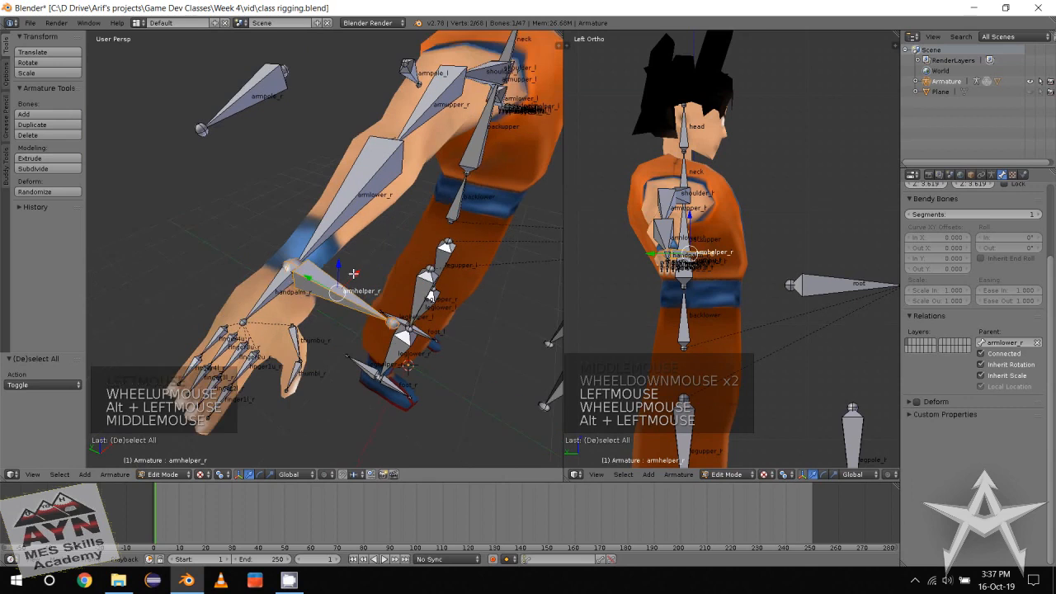
key(alt+p)
key(alt+p)
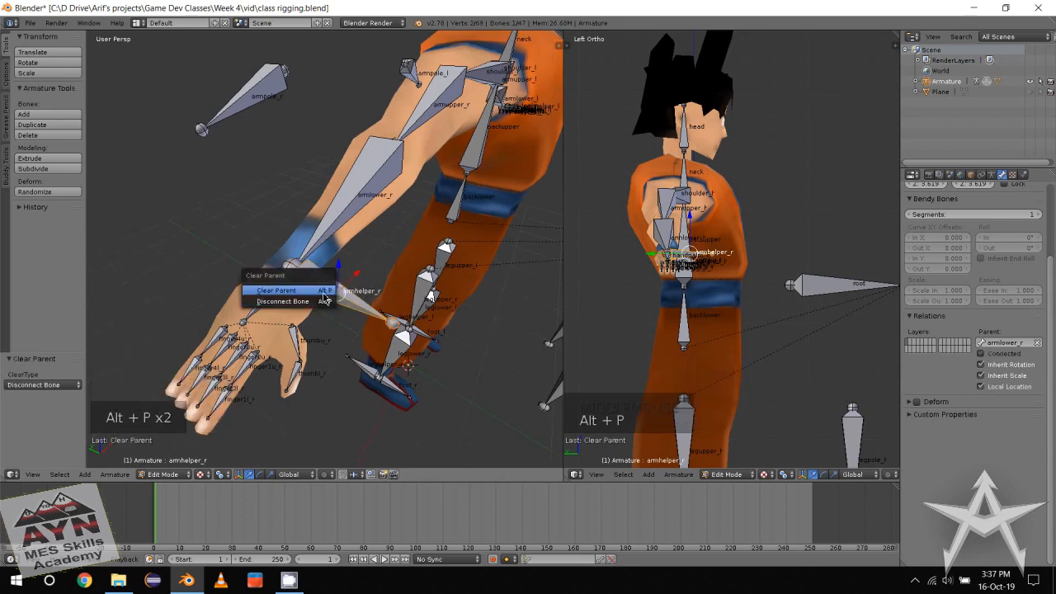
click(328, 294)
alt+middle_click(373, 288)
Select the armhelper_l bone at the left wrist and clear its parent.
middle_drag(357, 275, 378, 324)
click(284, 359)
scroll(364, 318, down, 2)
scroll(388, 322, up, 2)
click(388, 318)
alt+click(386, 312)
key(alt+p)
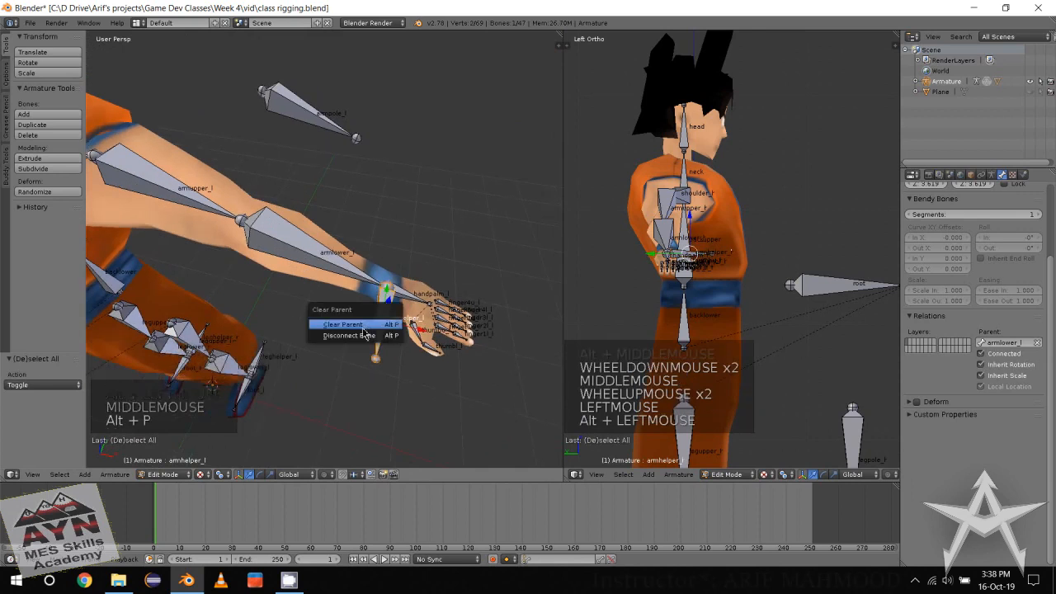
key(alt+p)
key(alt+p)
click(354, 341)
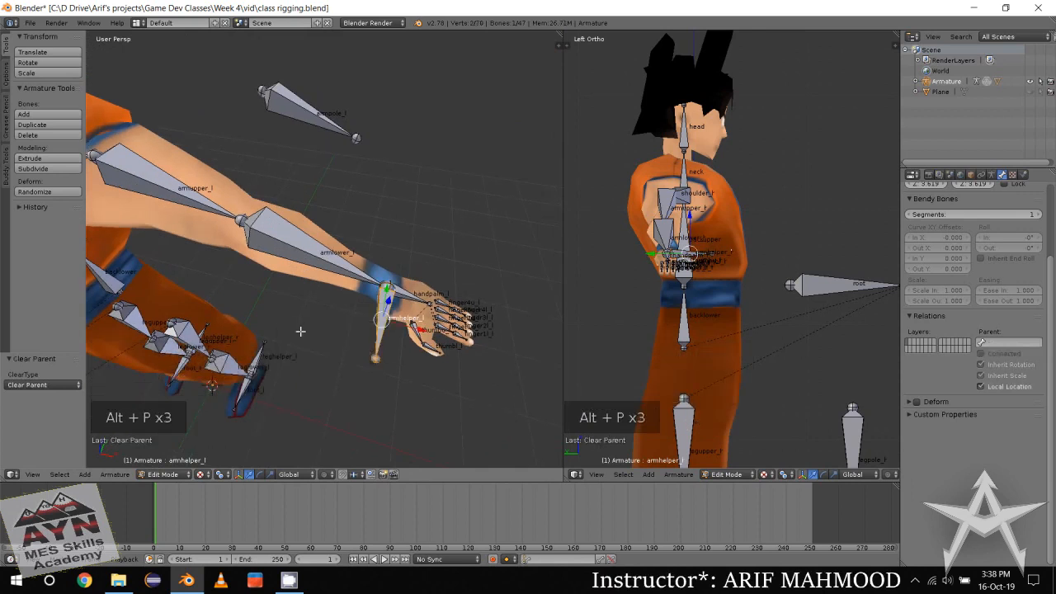
Save the class rigging.blend file with both arm helper bones unparented.
middle_drag(301, 331, 346, 317)
scroll(347, 318, down, 1)
middle_drag(347, 318, 357, 344)
scroll(354, 309, down, 3)
alt+click(358, 343)
key(ctrl+s)
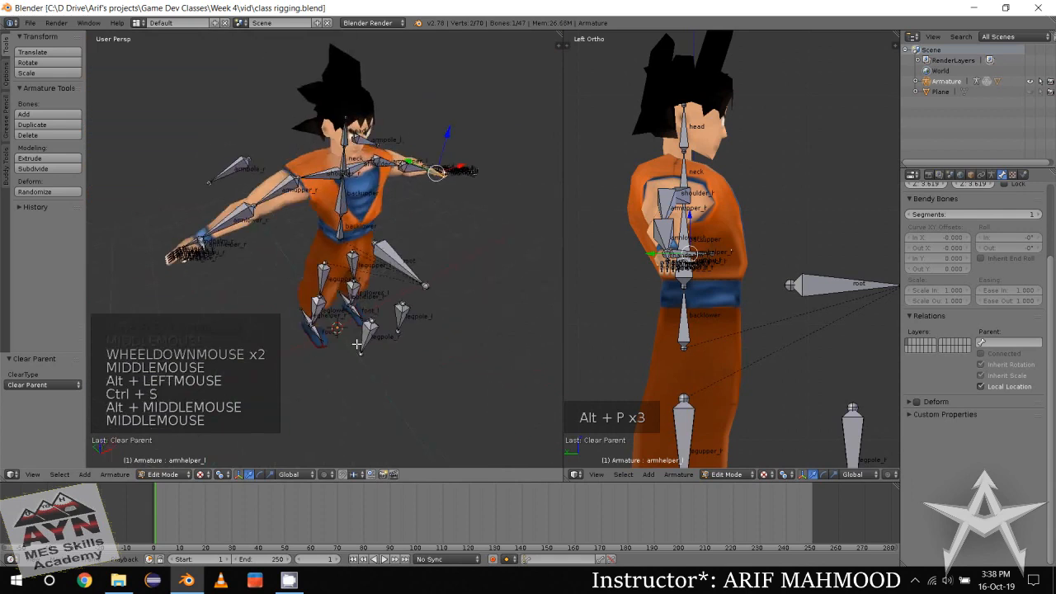
Return the armature to Pose Mode and deselect all bones.
scroll(357, 344, up, 1)
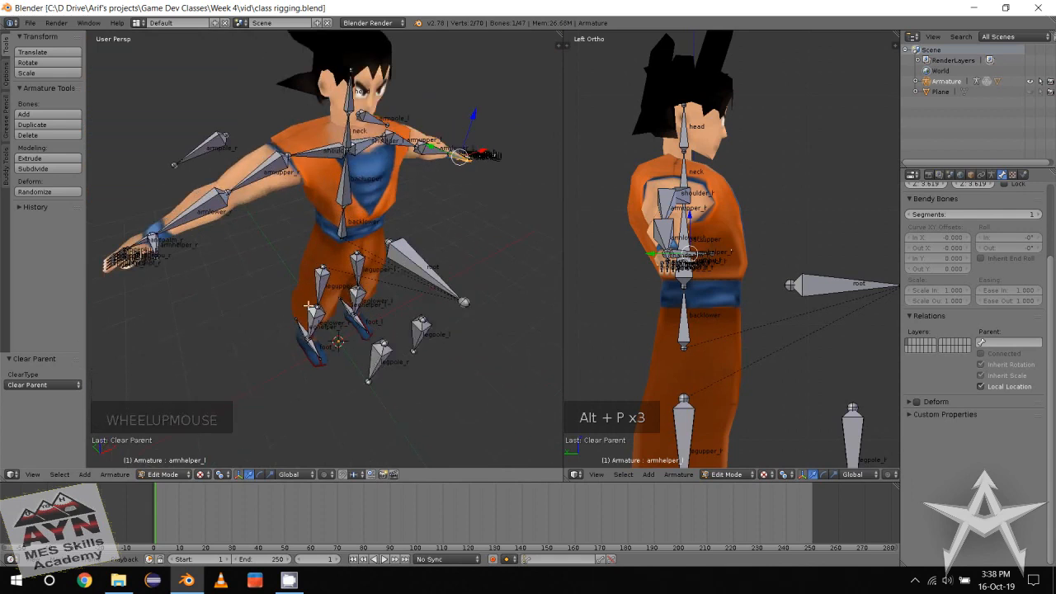
alt+middle_drag(309, 306, 343, 289)
scroll(335, 293, up, 1)
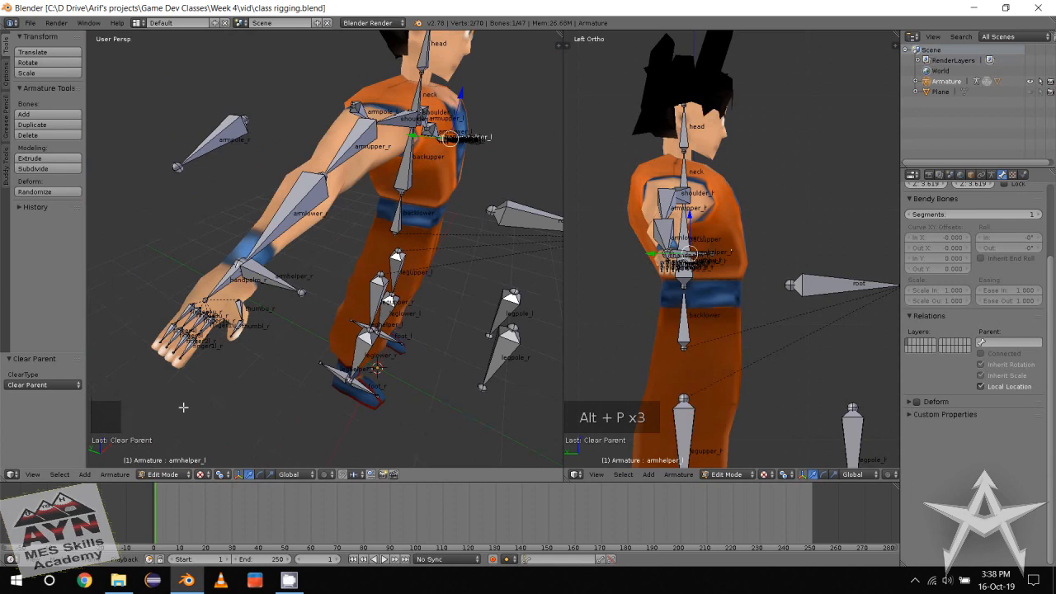
click(162, 475)
click(163, 442)
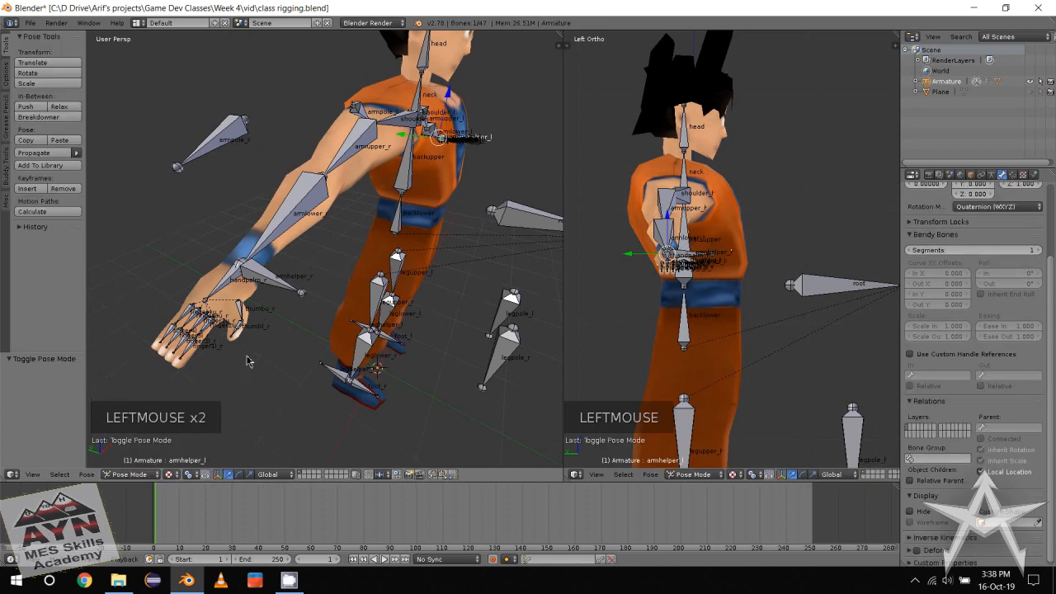
key(a)
Test the right arm's deformation by rotating armupper_r, and turn armlower_r about 42° around the global Z axis.
middle_drag(247, 361, 283, 285)
click(312, 230)
middle_drag(312, 230, 322, 313)
key(e)
key(e)
key(e)
key(e)
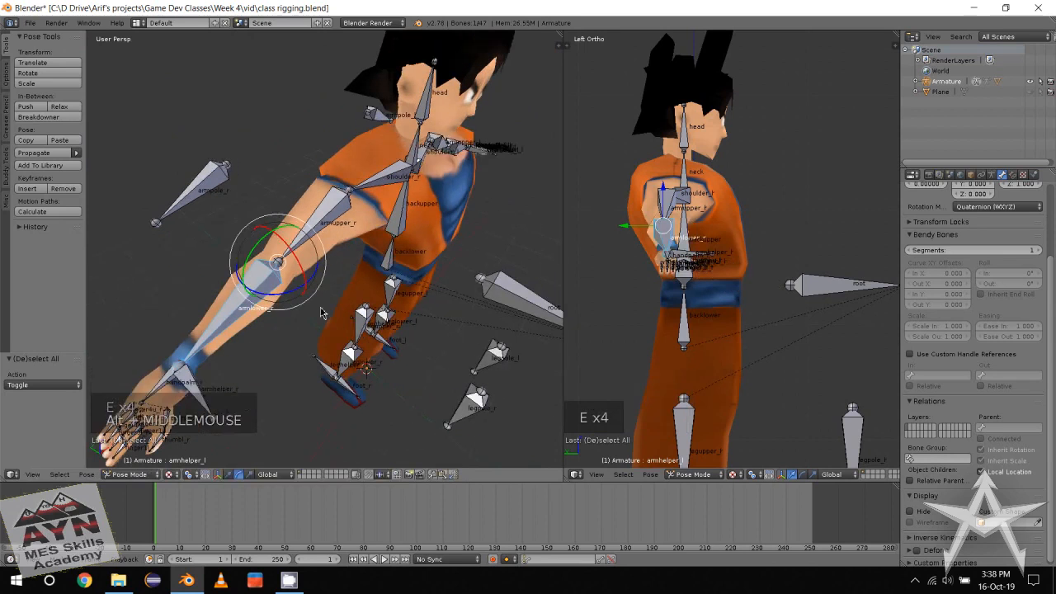
click(322, 314)
middle_drag(273, 290, 275, 289)
click(331, 231)
key(e)
key(e)
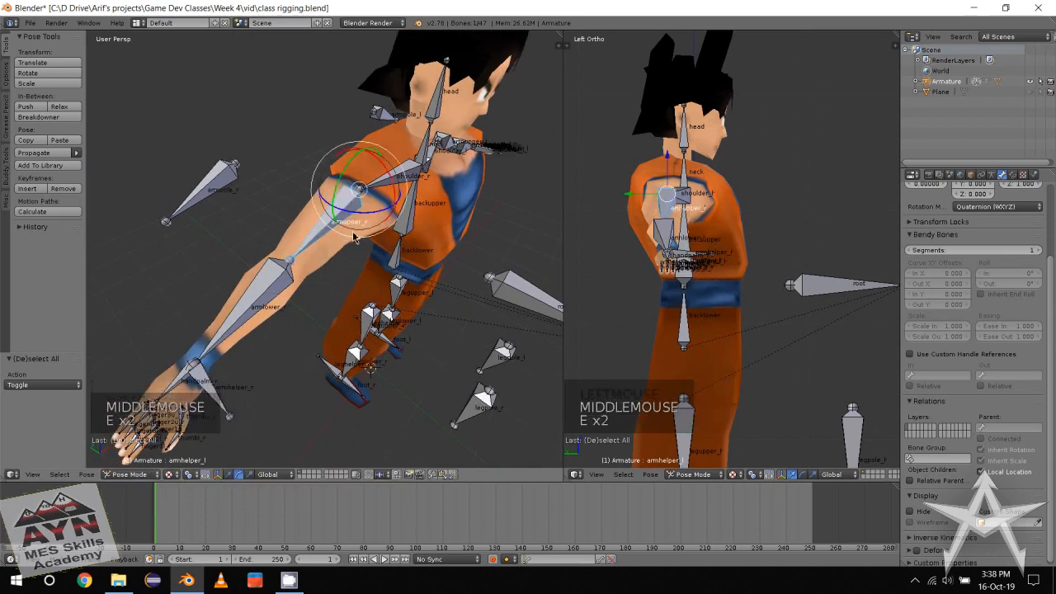
click(360, 215)
drag(360, 215, 290, 266)
click(244, 278)
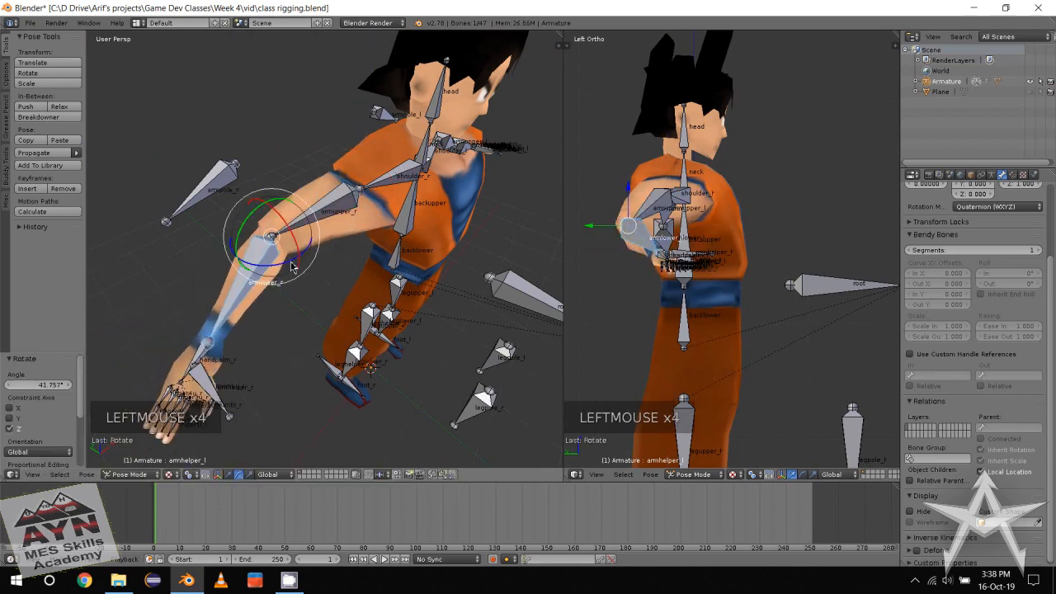
Undo the test rotations of the right arm bones.
key(ctrl+z)
key(ctrl+z)
key(ctrl+z)
key(ctrl+z)
key(ctrl+z)
key(ctrl+z)
click(292, 347)
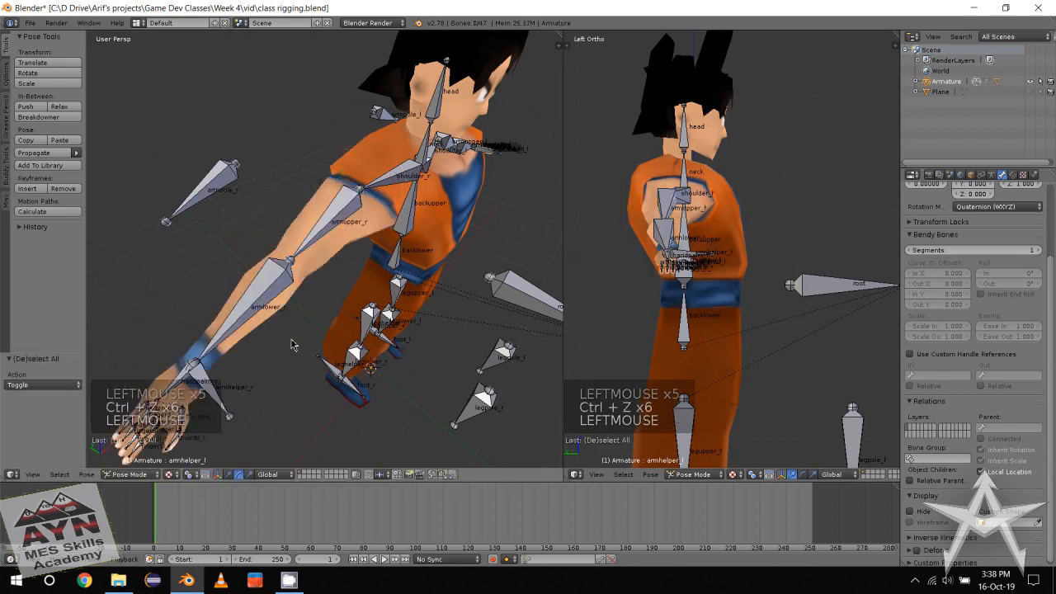
Save the rig file again with the right arm in its rest pose.
scroll(342, 305, up, 2)
middle_drag(292, 347, 325, 297)
scroll(340, 306, down, 1)
key(ctrl+s)
click(353, 287)
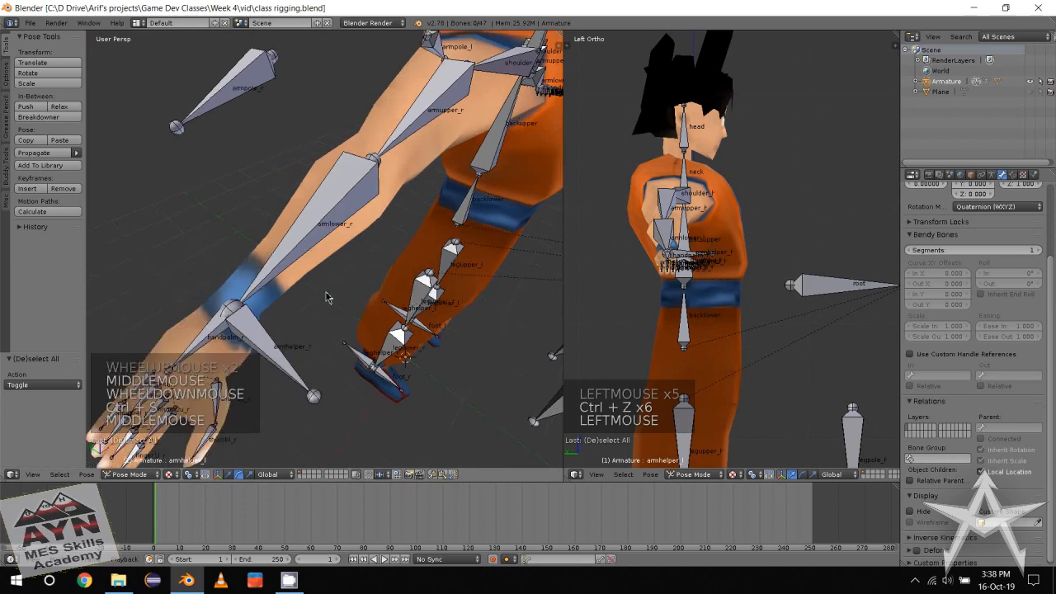
click(327, 305)
click(340, 303)
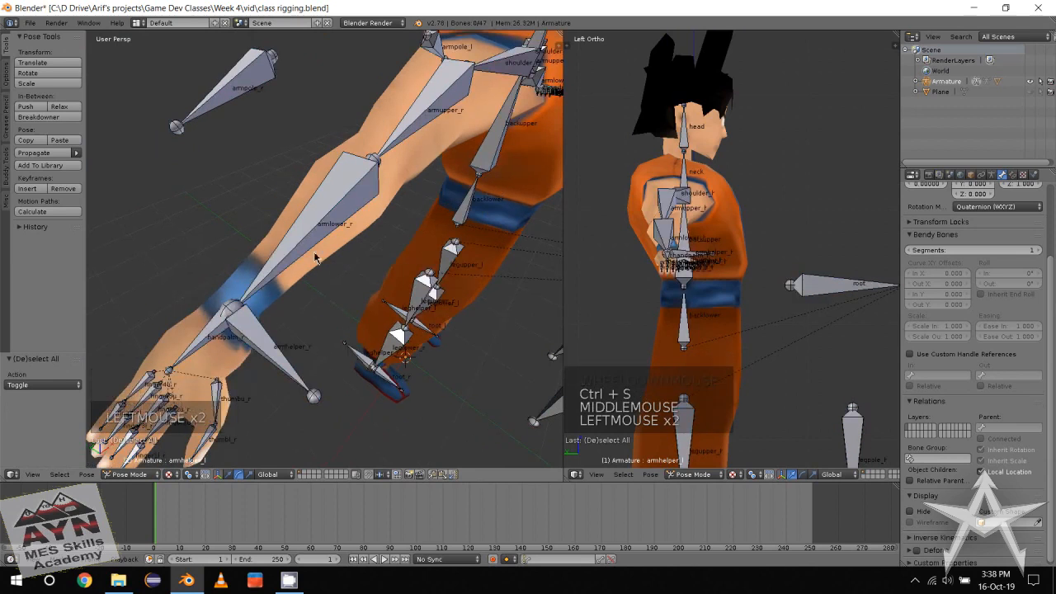
middle_drag(314, 253, 313, 231)
alt+middle_click(380, 289)
alt+middle_click(387, 301)
scroll(391, 309, down, 1)
scroll(392, 309, down, 1)
scroll(363, 280, up, 2)
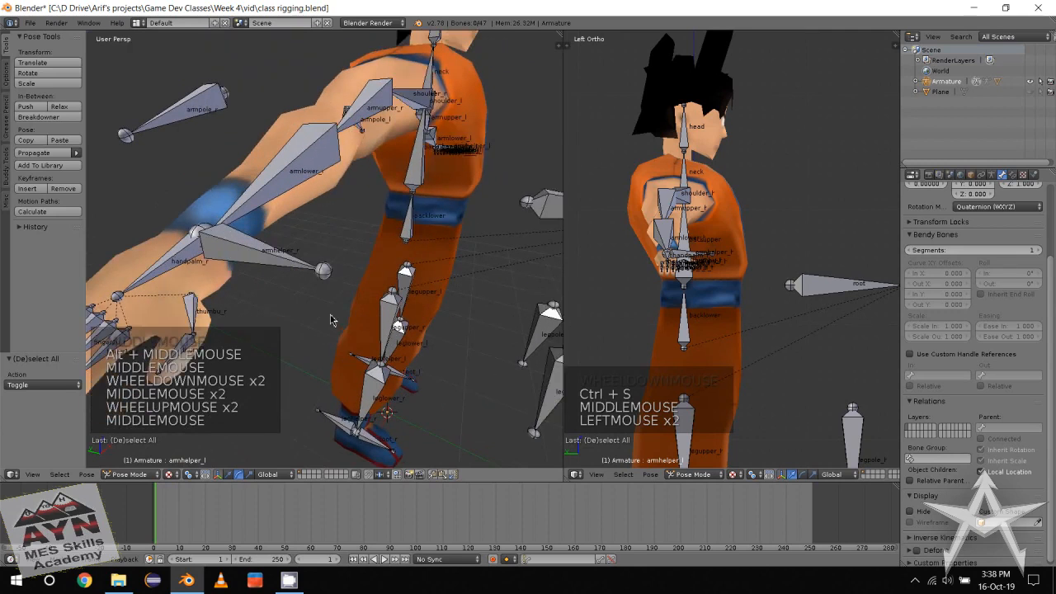
alt+click(276, 193)
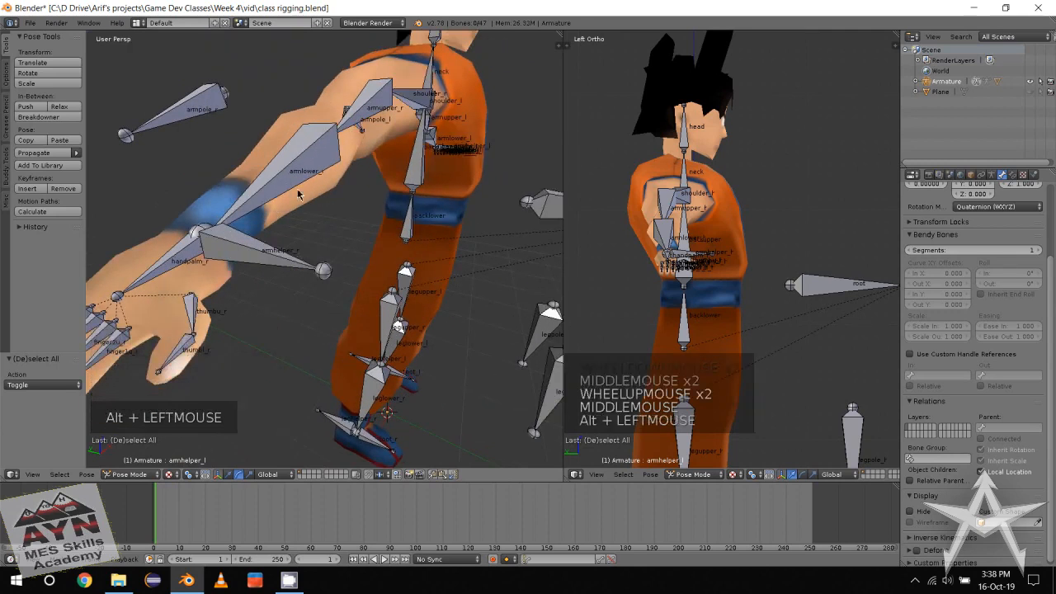
click(290, 171)
click(297, 195)
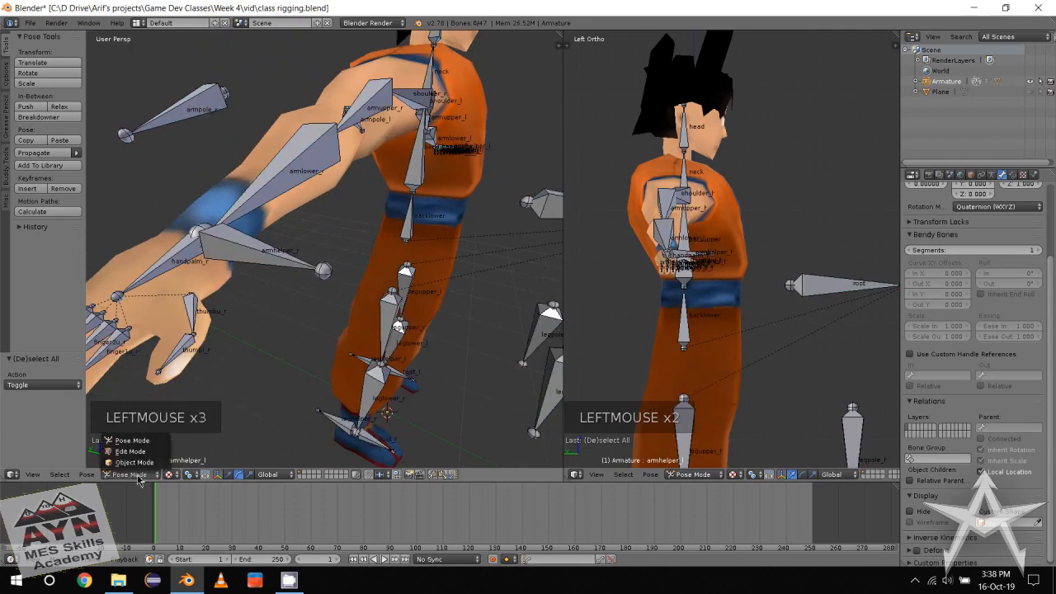
click(155, 456)
Select the armlower_r bone and add an Inverse Kinematics constraint with a chain length of 2.
ctrl+click(274, 190)
alt+middle_click(274, 190)
middle_drag(274, 190, 248, 207)
scroll(247, 207, down, 1)
middle_drag(248, 206, 297, 206)
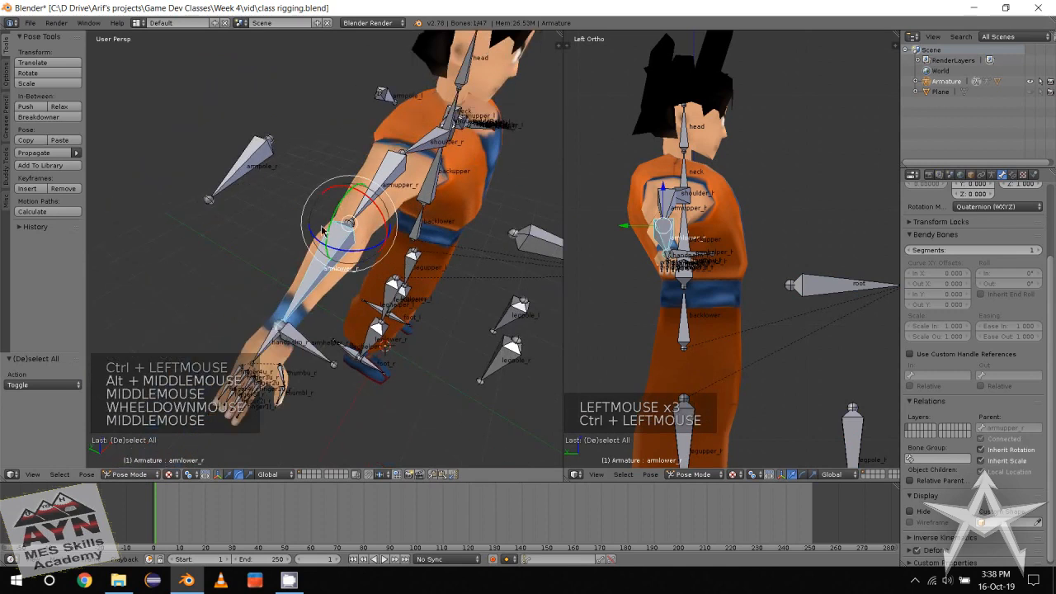
click(1014, 176)
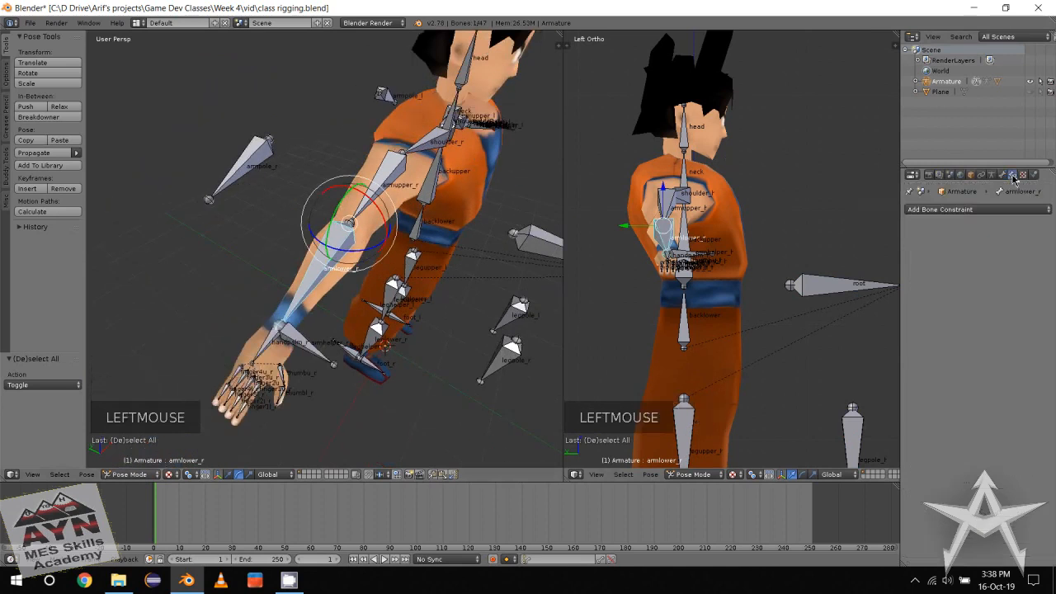
click(978, 210)
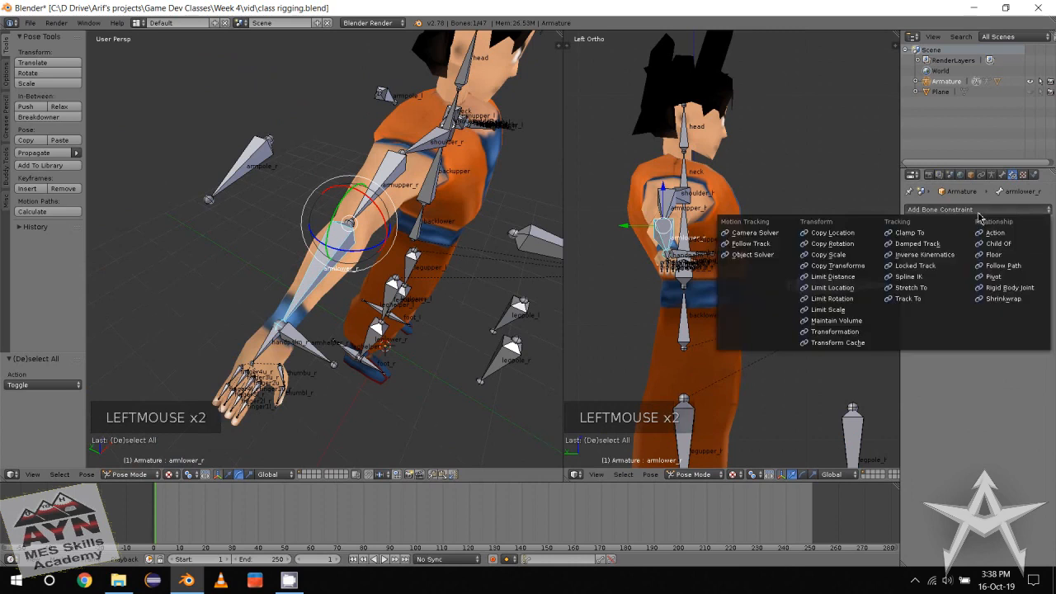
click(924, 255)
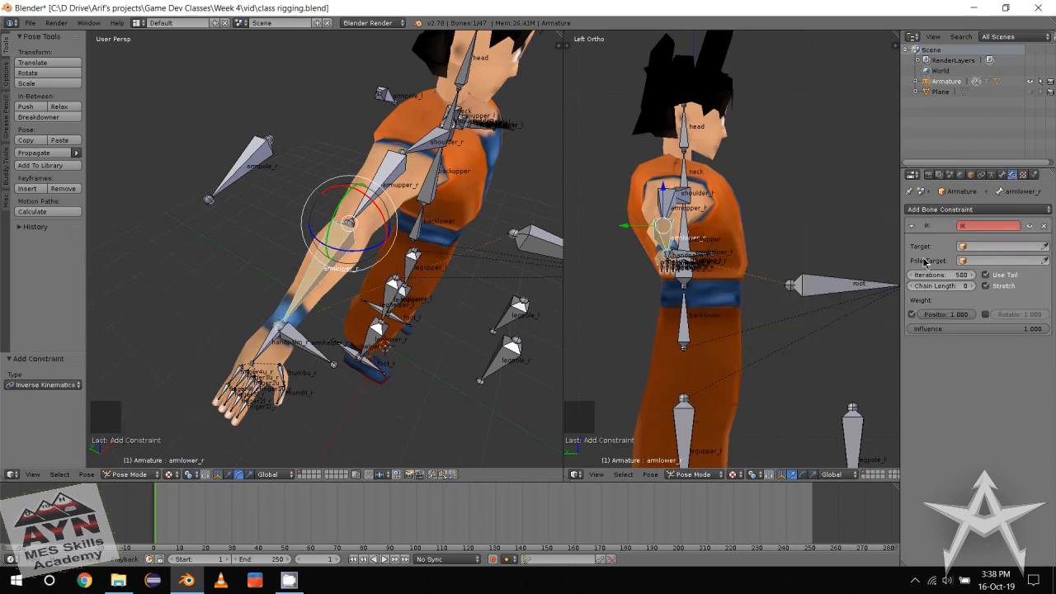
alt+middle_drag(414, 276, 391, 265)
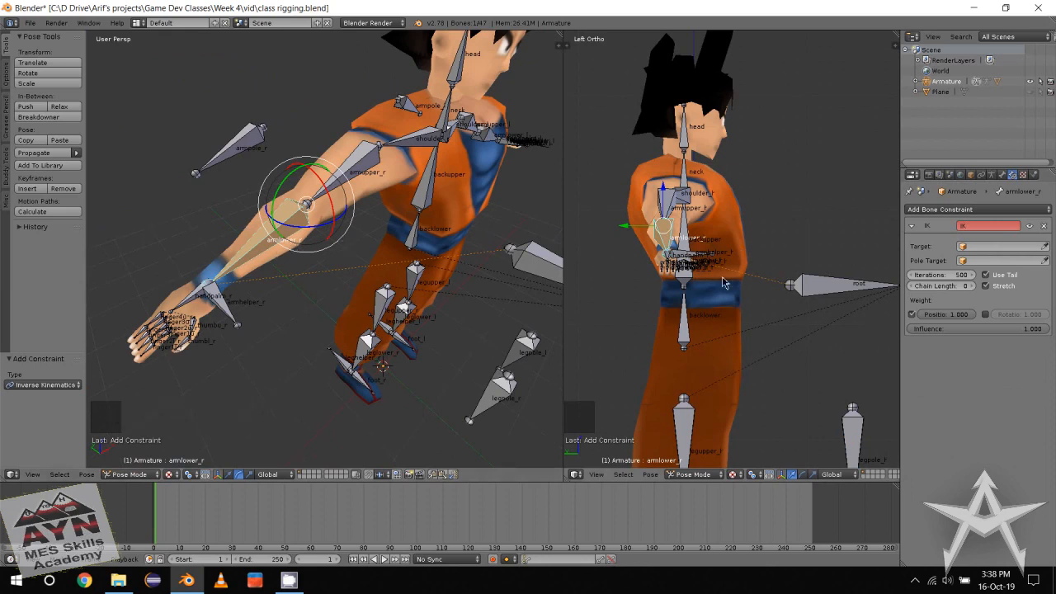
triple_click(974, 287)
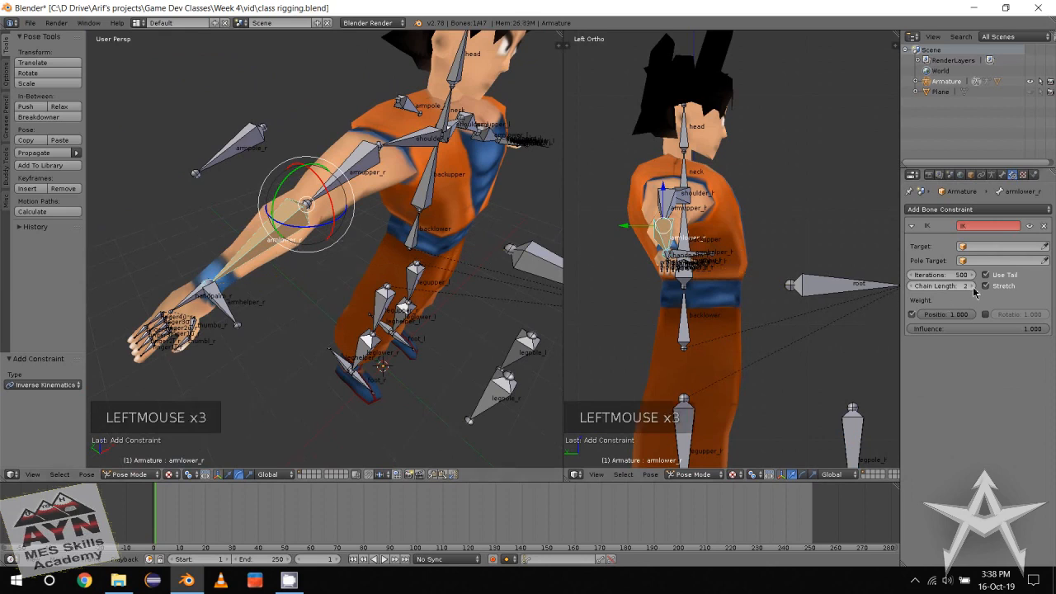
Examine the right arm's bone chain from armupper_r through armlower_r to the armhelper_r bone at the wrist.
alt+middle_drag(465, 238, 419, 132)
scroll(363, 227, up, 2)
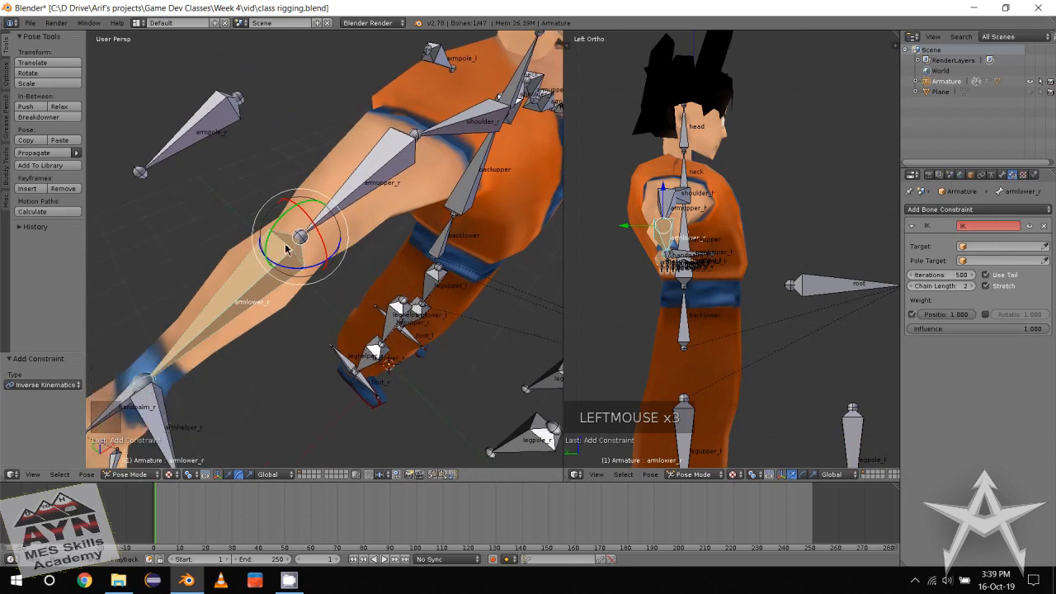
scroll(306, 231, down, 2)
middle_drag(317, 247, 261, 159)
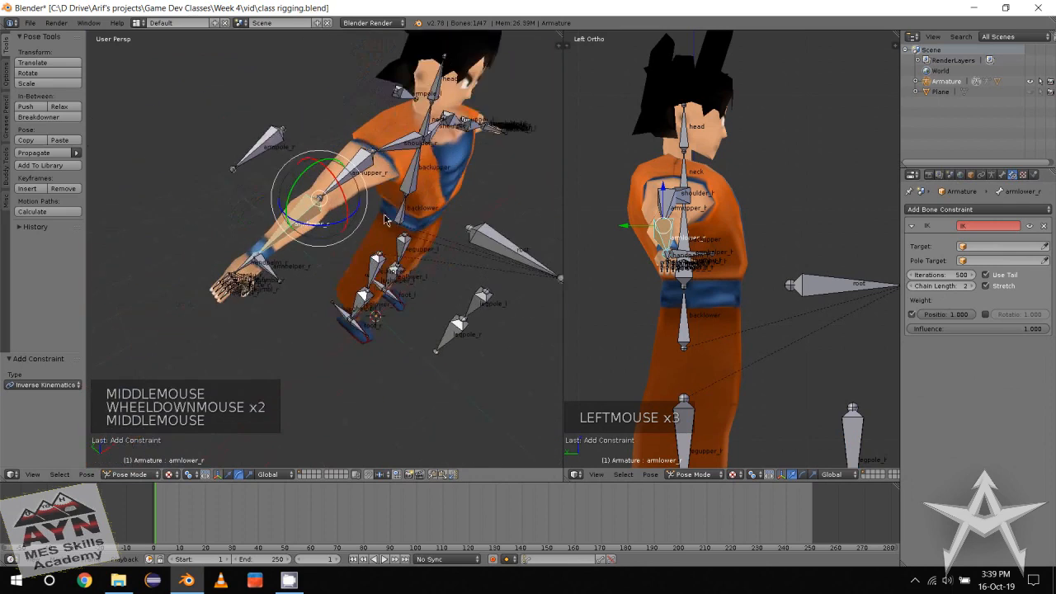
scroll(260, 159, up, 2)
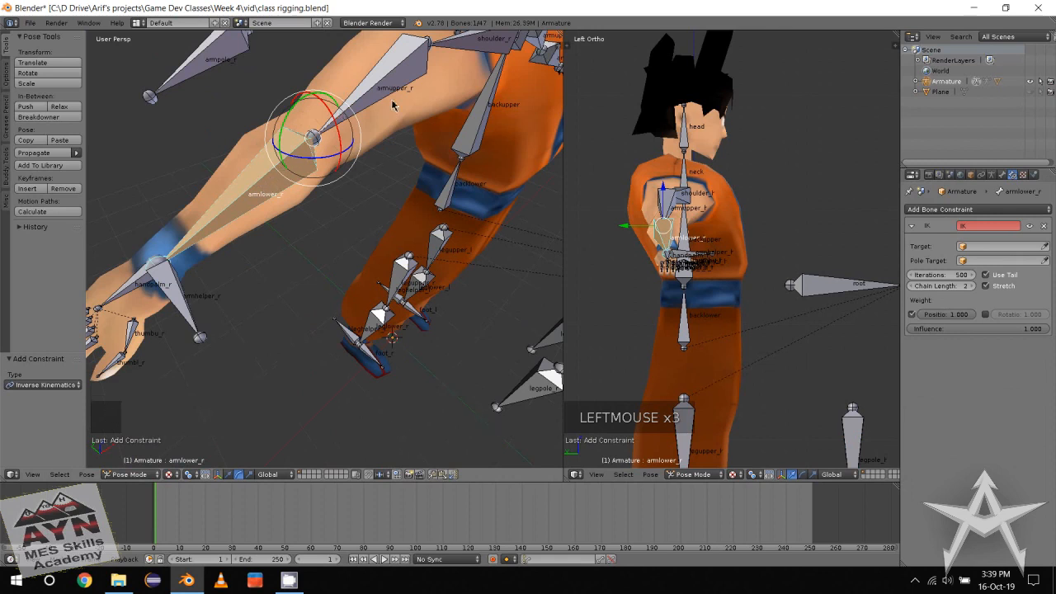
middle_drag(395, 99, 400, 110)
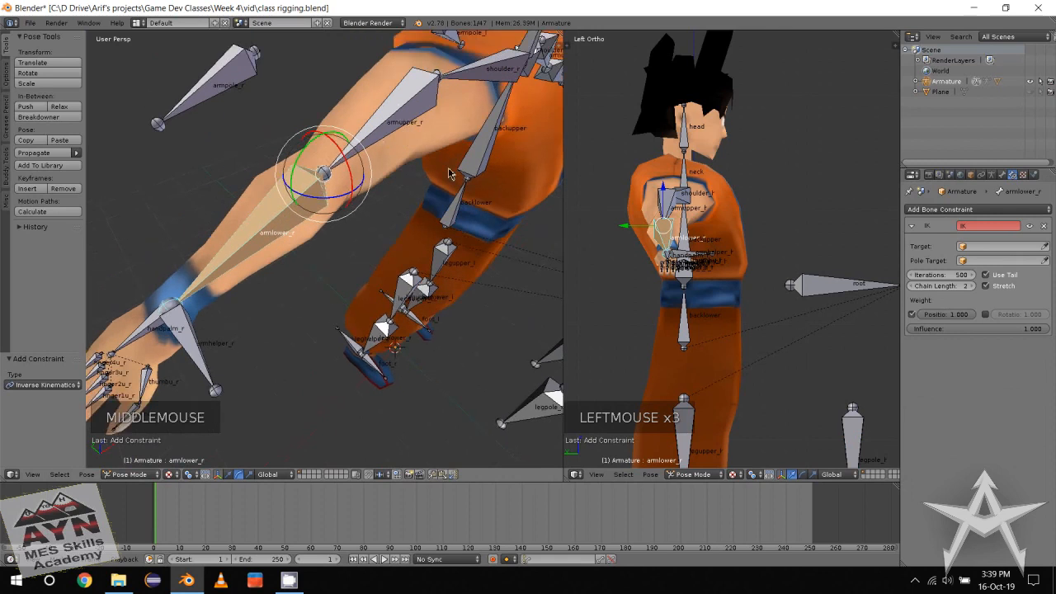
middle_drag(450, 173, 445, 185)
middle_drag(382, 229, 288, 288)
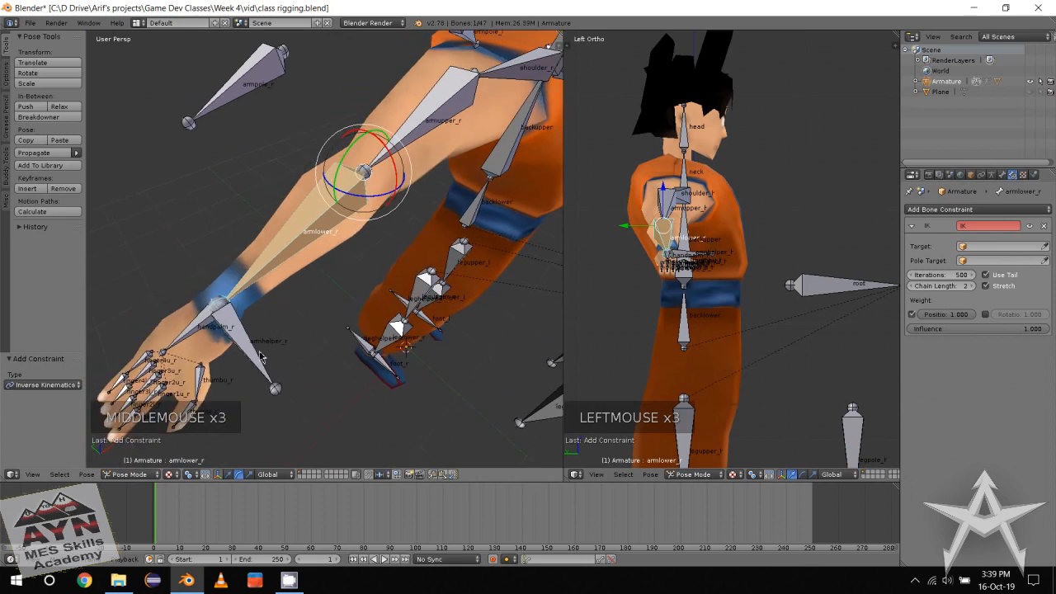
Set the target of armlower_r's IK constraint to Armature with the bone armhelper_r.
click(963, 247)
click(956, 262)
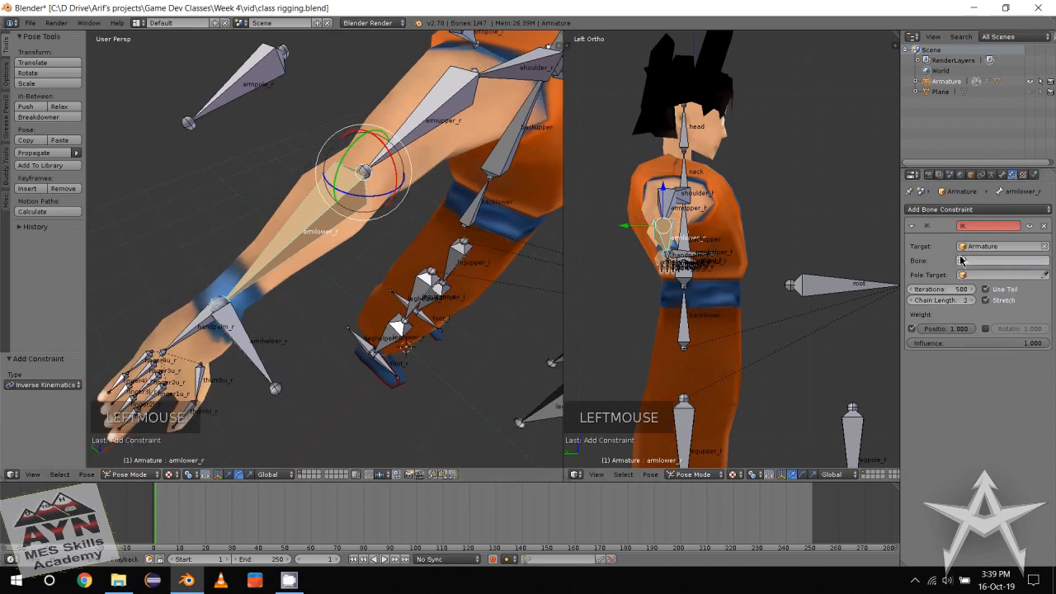
click(962, 261)
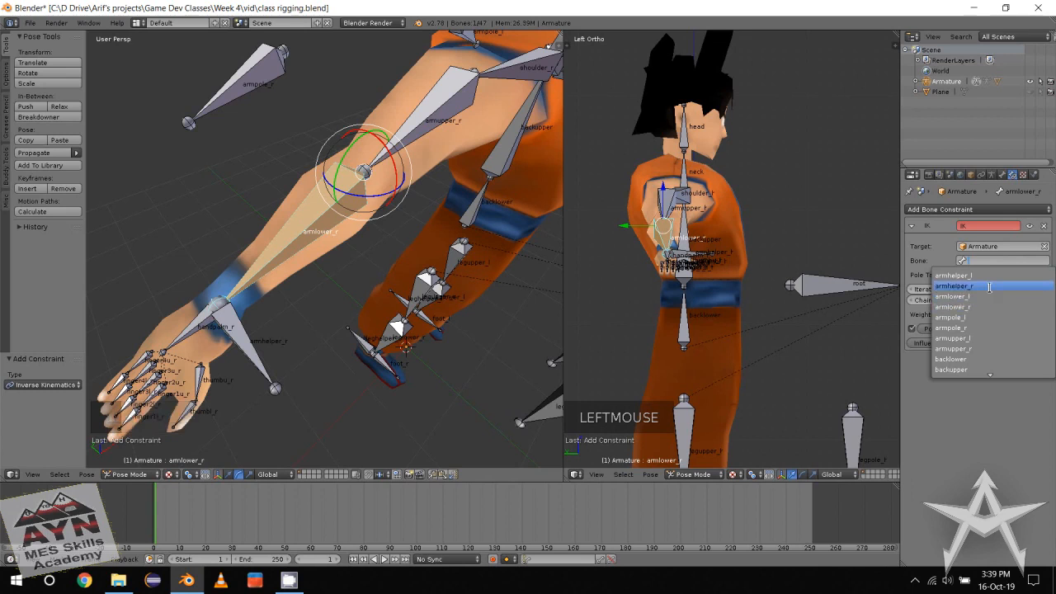
click(989, 287)
alt+middle_click(392, 254)
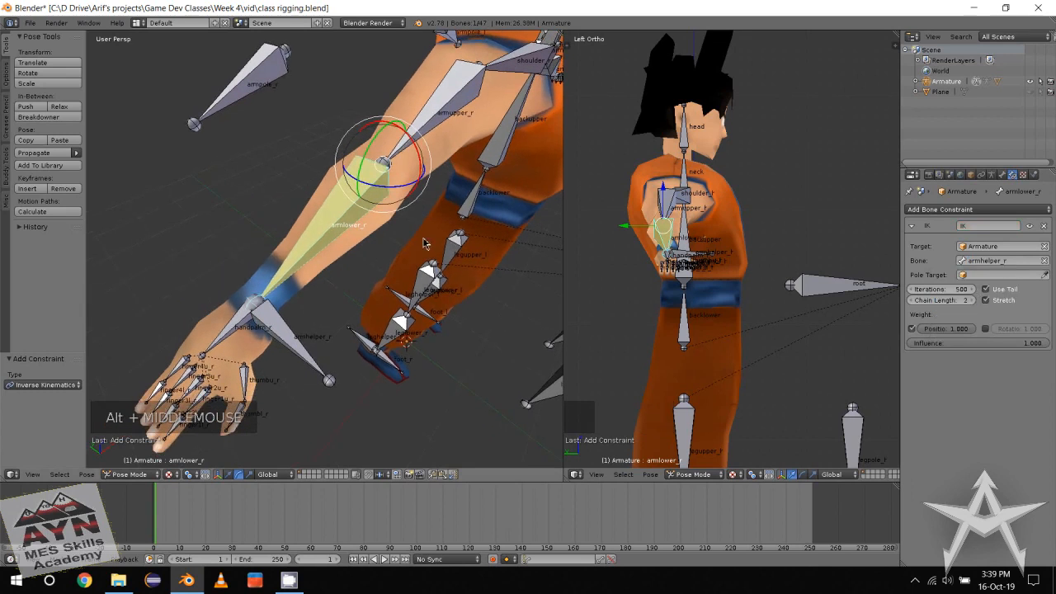
Set the pole target of armlower_r's IK constraint to Armature with the bone armpole_r.
middle_drag(430, 231, 445, 240)
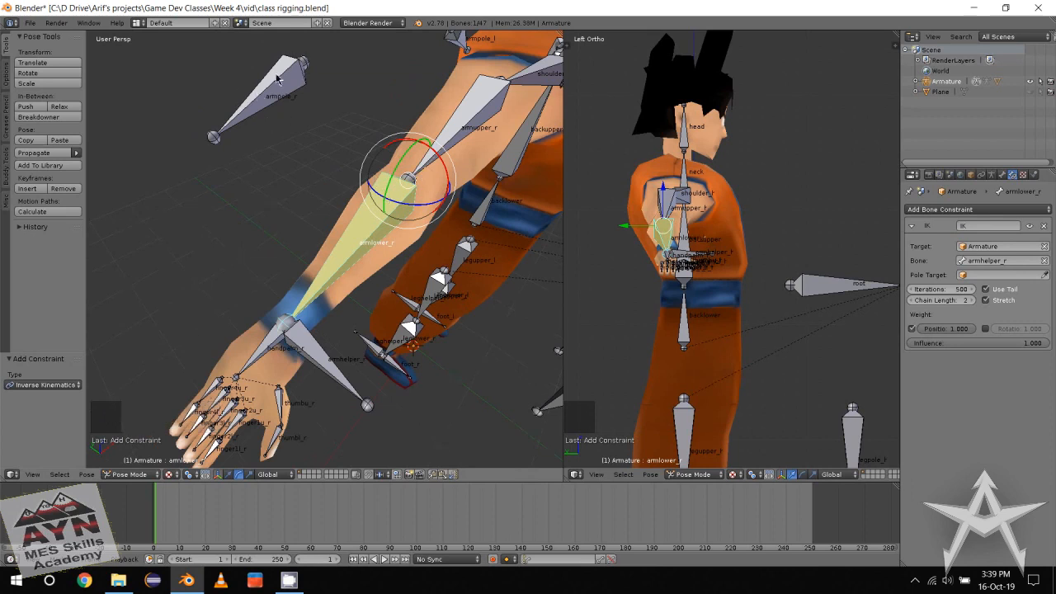
middle_drag(279, 78, 273, 151)
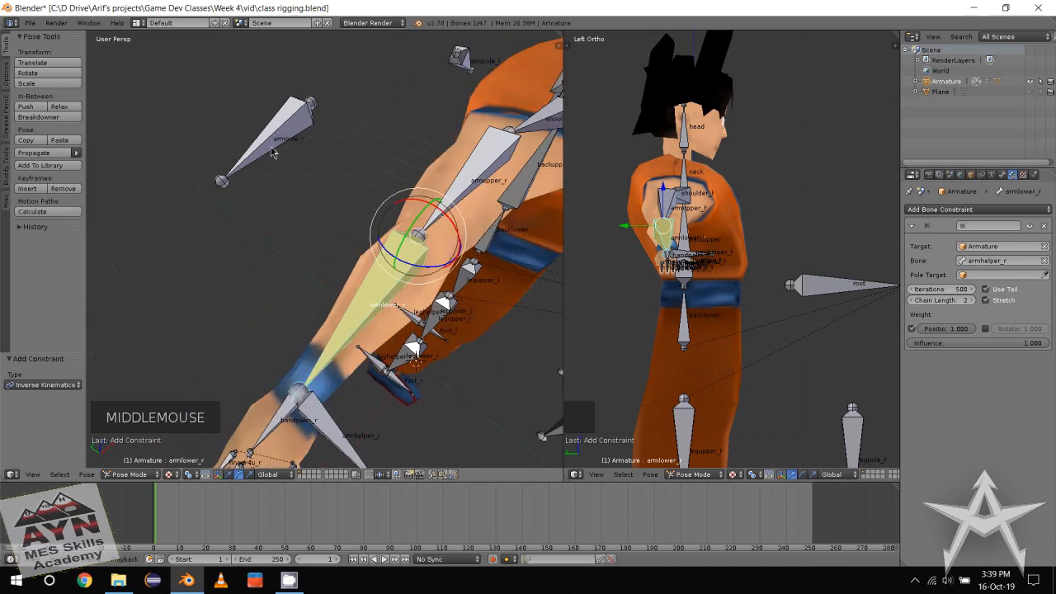
click(964, 275)
click(958, 289)
click(964, 290)
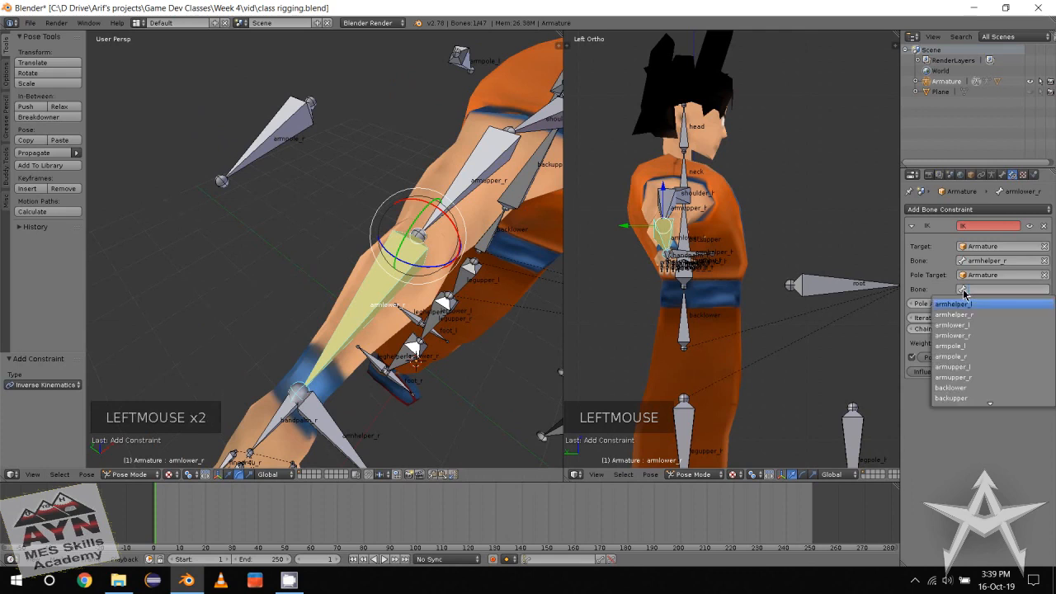
click(971, 356)
middle_drag(467, 235, 427, 220)
scroll(426, 220, down, 2)
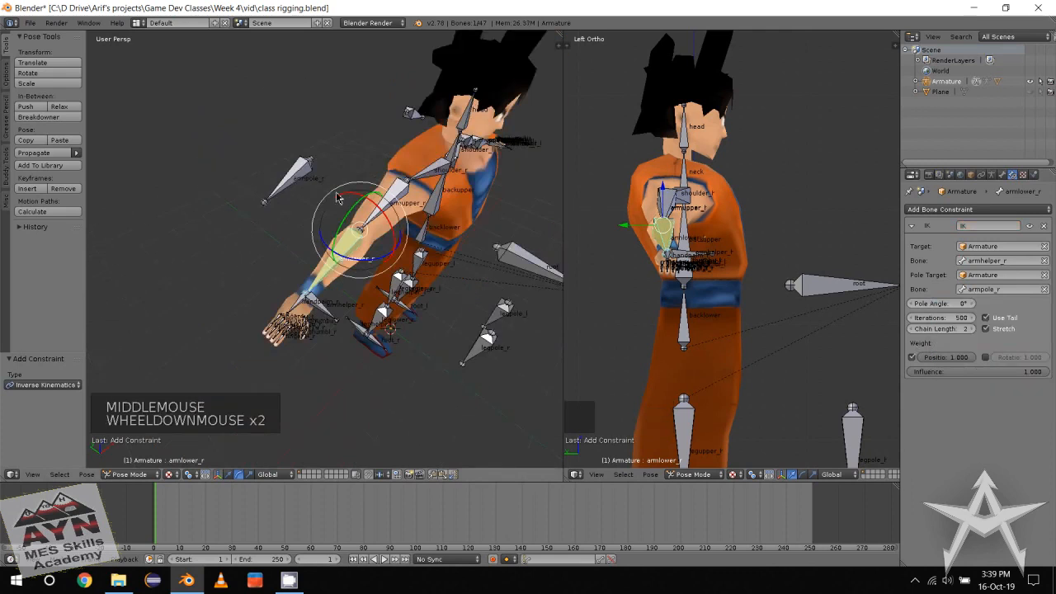
Test the right arm's IK by moving the armhelper_r bone, and cancel the move.
alt+middle_drag(336, 195, 318, 289)
click(255, 217)
scroll(258, 219, up, 2)
ctrl+click(323, 281)
scroll(318, 289, down, 1)
middle_drag(318, 289, 322, 294)
key(w)
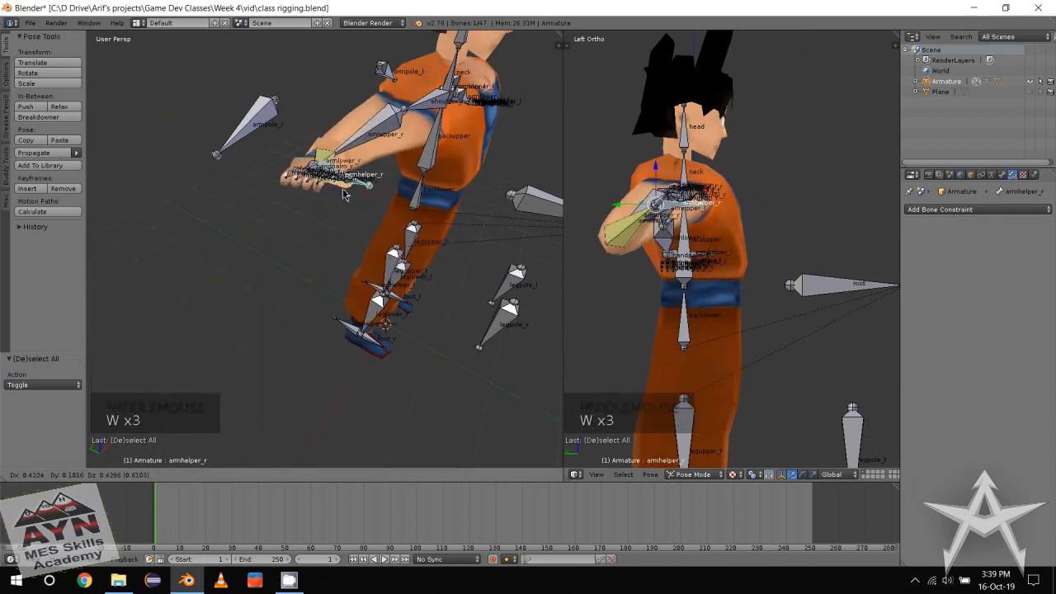
right_click(355, 281)
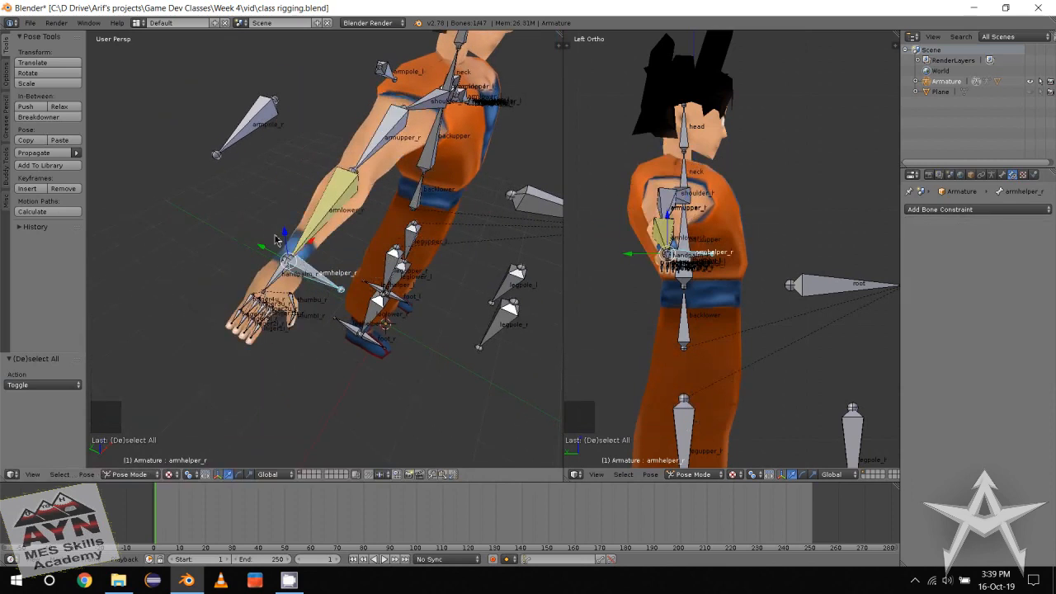
Test the right elbow's pole control by moving the armpole_r bone, and cancel the move.
alt+middle_drag(274, 235, 267, 241)
drag(189, 105, 253, 156)
key(w)
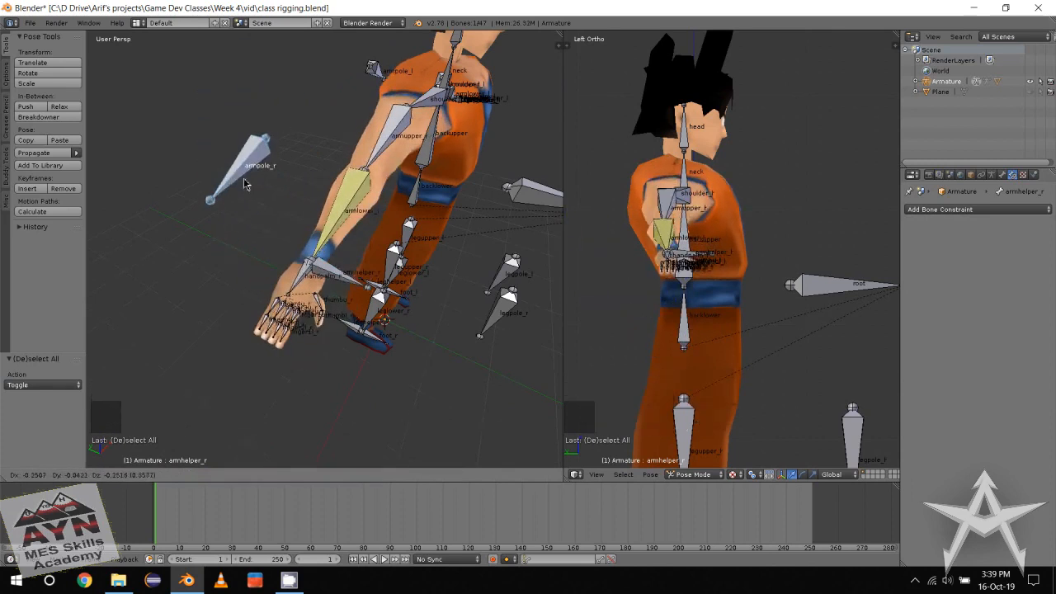
right_click(247, 183)
Save the rig file with the right arm's IK set up, overwriting the existing file.
alt+middle_drag(248, 185, 283, 297)
scroll(284, 297, down, 2)
middle_drag(283, 297, 291, 307)
click(247, 318)
key(ctrl+s)
click(239, 319)
Select the armlower_l bone and add an Inverse Kinematics constraint to it.
alt+middle_drag(396, 256, 330, 285)
scroll(310, 223, up, 1)
click(424, 216)
click(425, 216)
ctrl+click(363, 306)
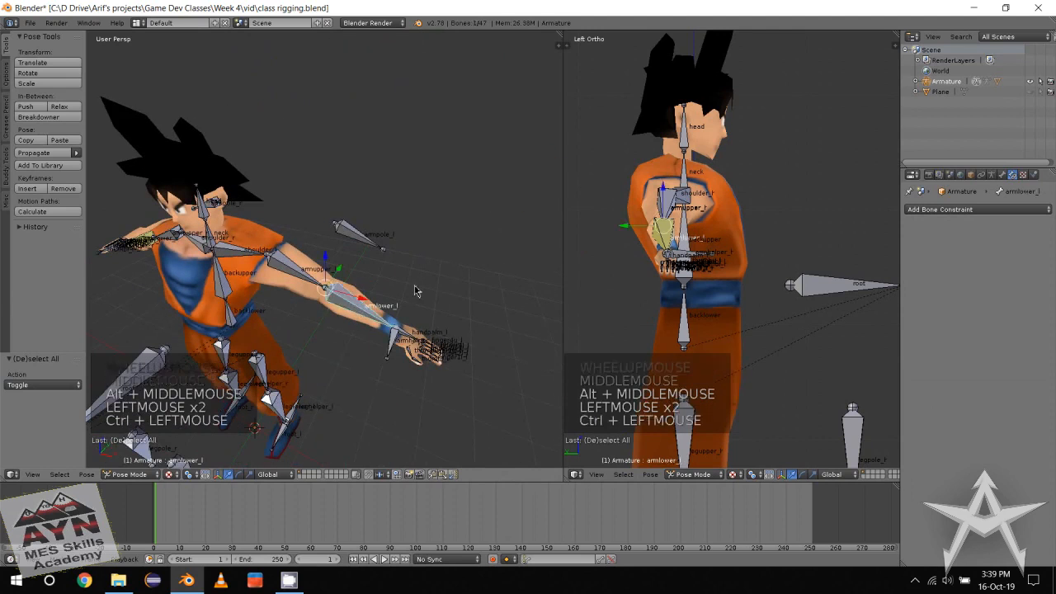
click(932, 211)
click(915, 261)
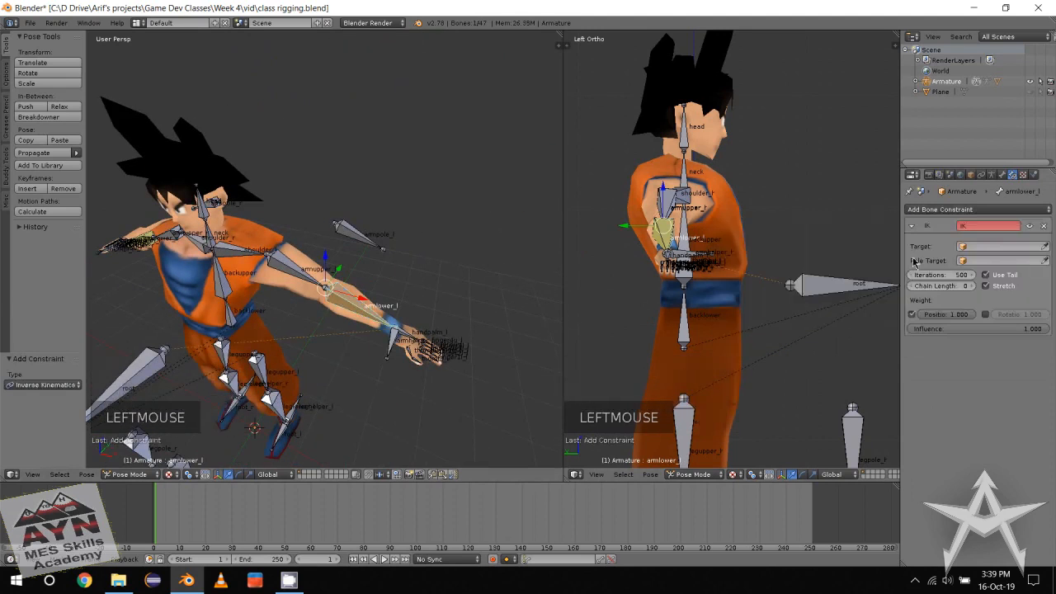
Set the target of armlower_l's IK constraint to Armature with the bone armhelper_l.
click(972, 246)
click(959, 259)
click(969, 261)
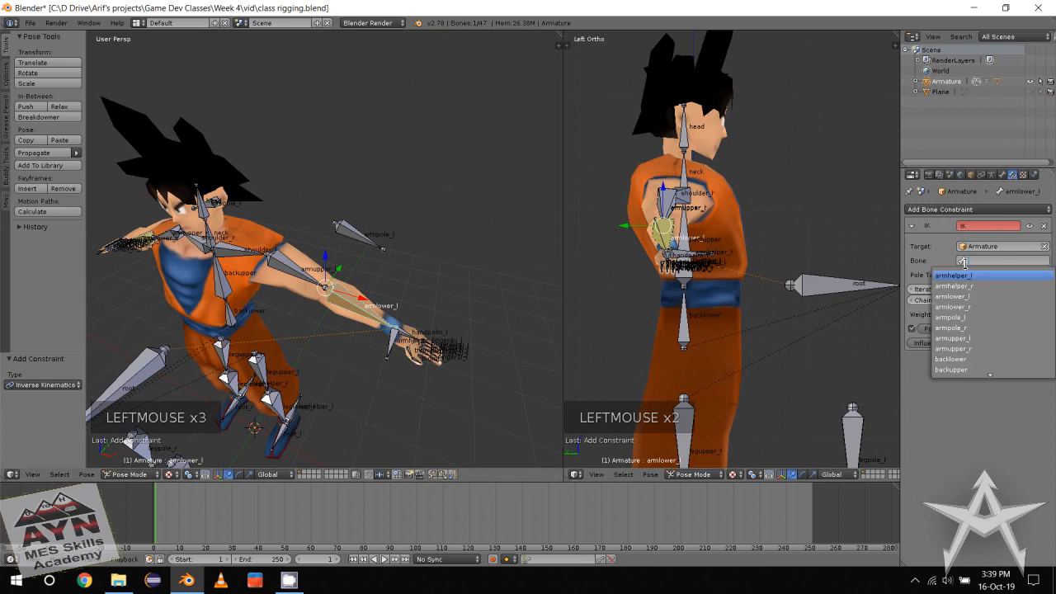
click(979, 276)
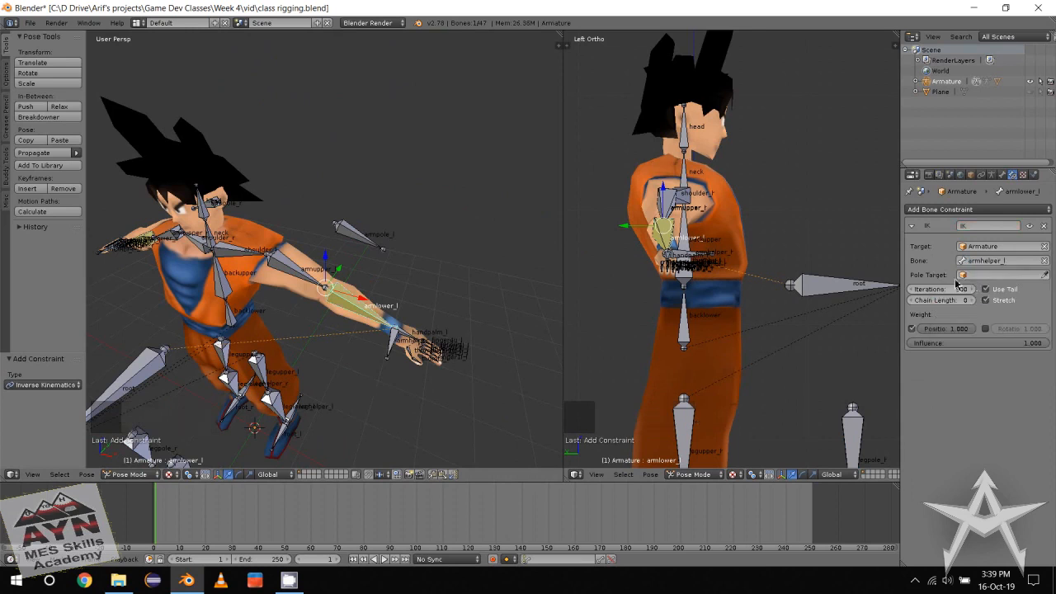
Set the pole target of armlower_l's IK constraint to Armature with the bone armpole_l.
click(978, 275)
click(959, 286)
click(965, 289)
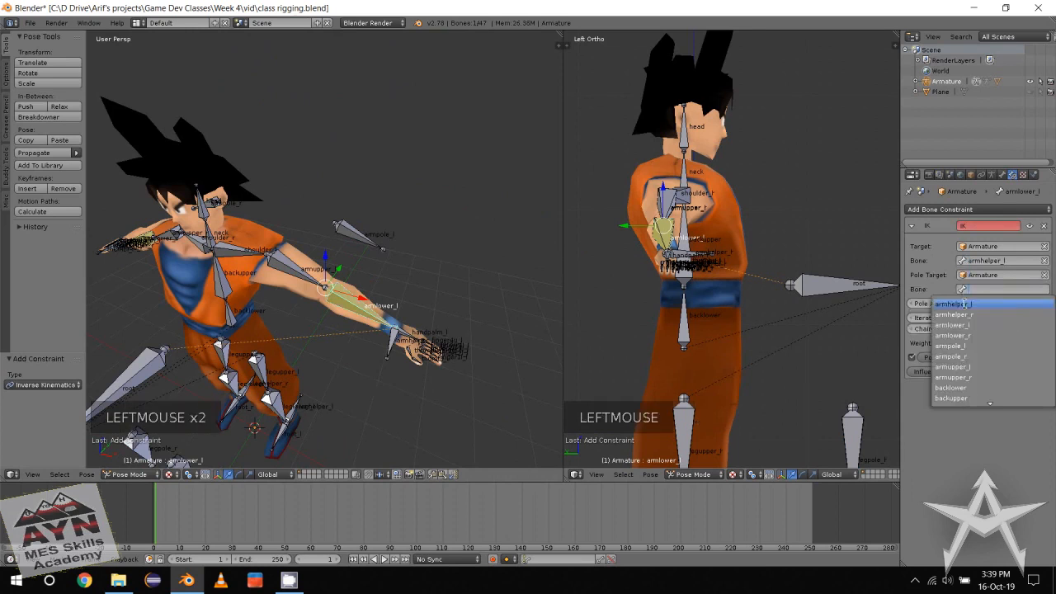
click(978, 347)
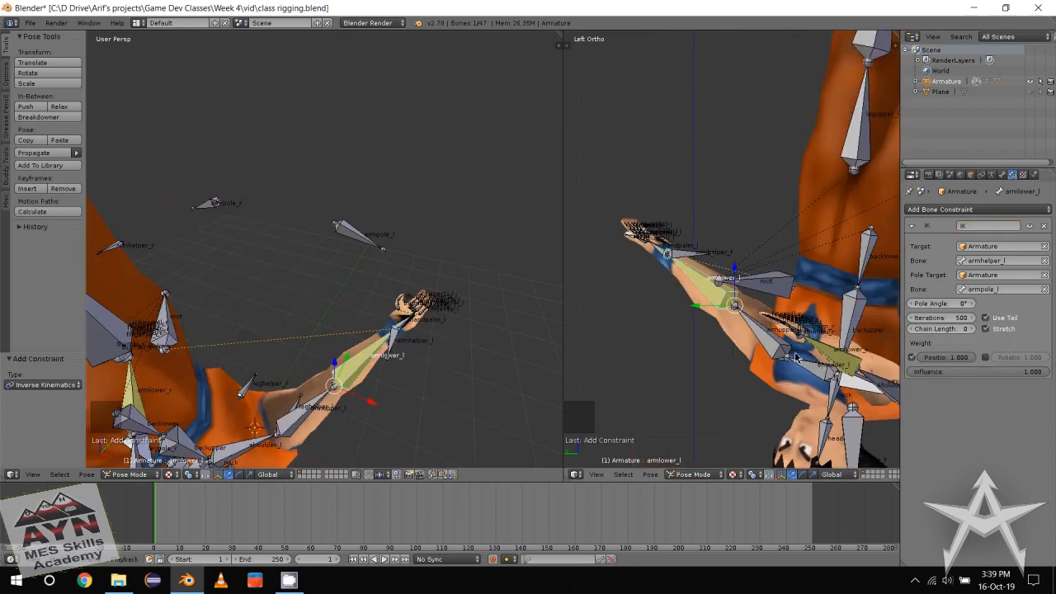
Set the chain length of armlower_l's IK constraint to 2.
middle_drag(251, 200, 380, 164)
scroll(319, 166, down, 1)
scroll(320, 174, down, 1)
alt+middle_drag(379, 164, 340, 170)
click(974, 330)
click(974, 330)
Set the pole angle of armlower_l's IK constraint to 180° to correct the left arm's orientation.
scroll(338, 169, up, 2)
middle_drag(340, 170, 408, 191)
scroll(371, 170, up, 1)
scroll(392, 196, down, 1)
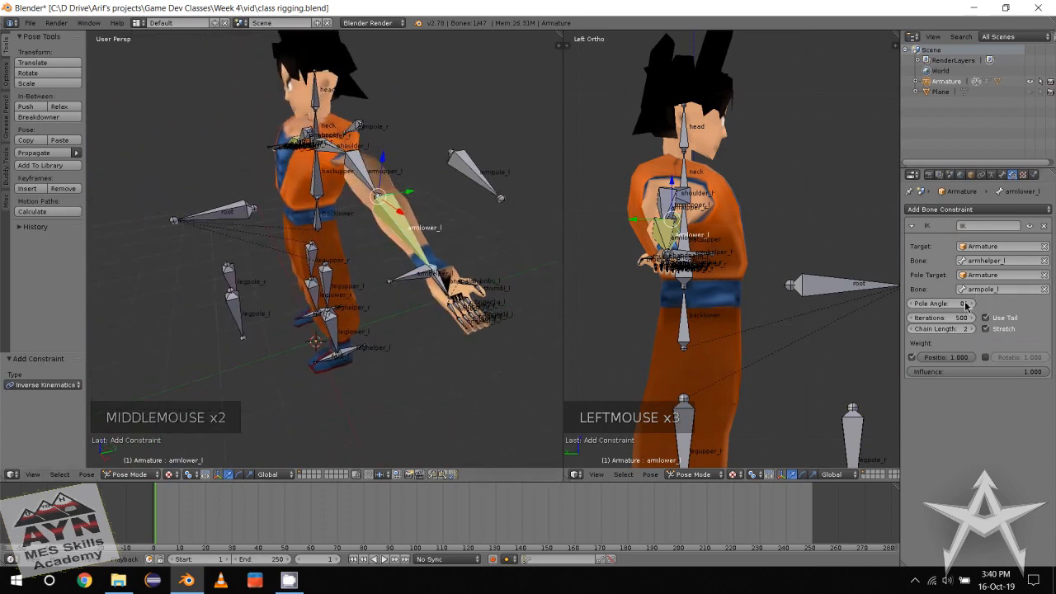
drag(937, 308, 1015, 308)
drag(557, 344, 978, 326)
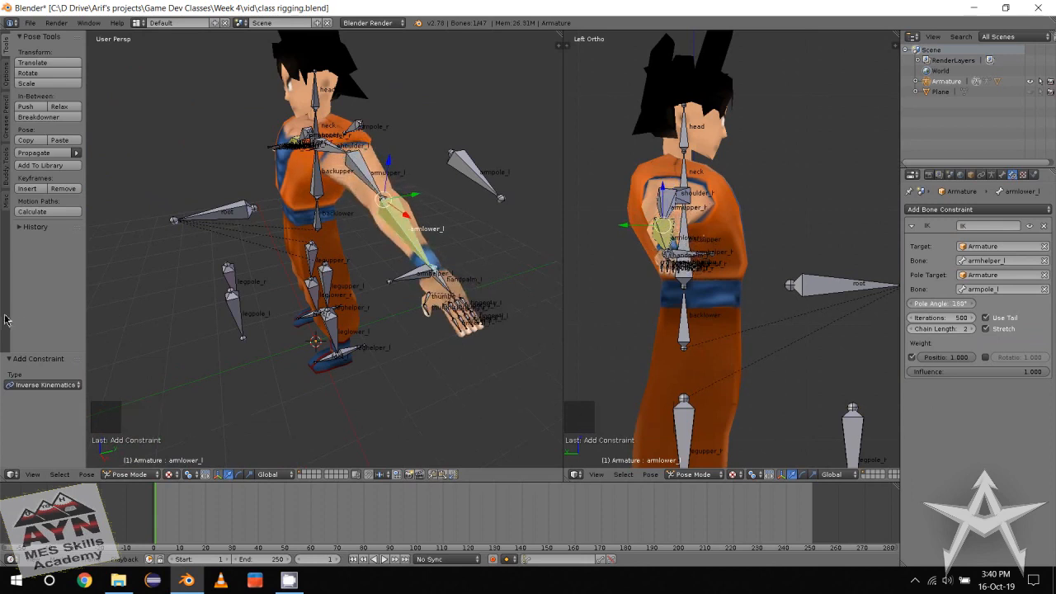
Save the rig file with both arms' IK set up, overwriting the existing file.
alt+middle_drag(373, 299, 475, 326)
click(449, 332)
key(ctrl+s)
click(449, 333)
Select the leglower_r bone and add an Inverse Kinematics constraint to it.
scroll(396, 320, down, 2)
middle_drag(339, 312, 347, 233)
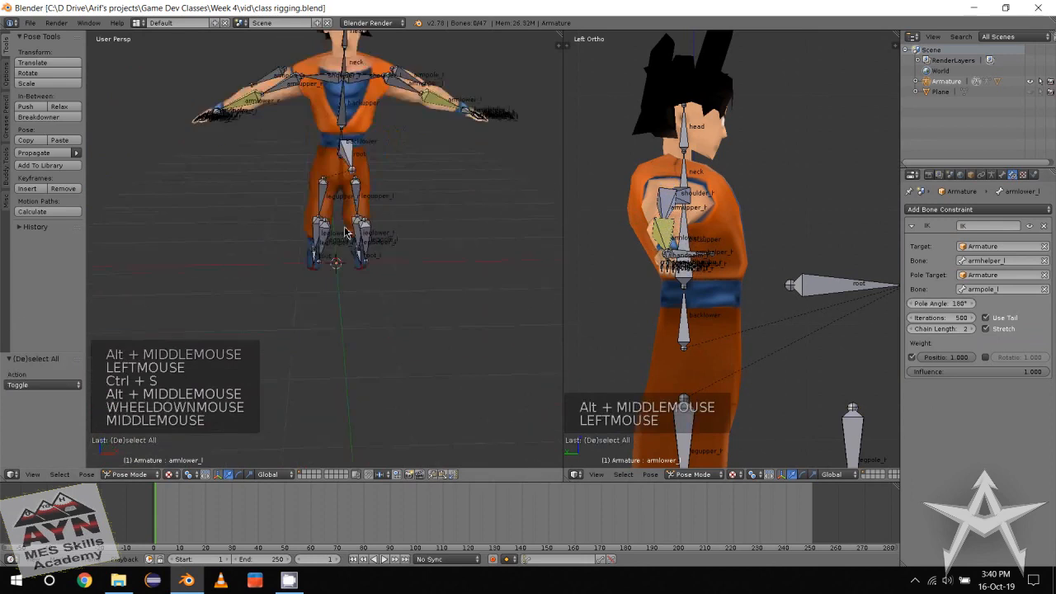
scroll(345, 234, up, 3)
middle_drag(231, 288, 271, 295)
middle_drag(271, 296, 245, 290)
double_click(241, 247)
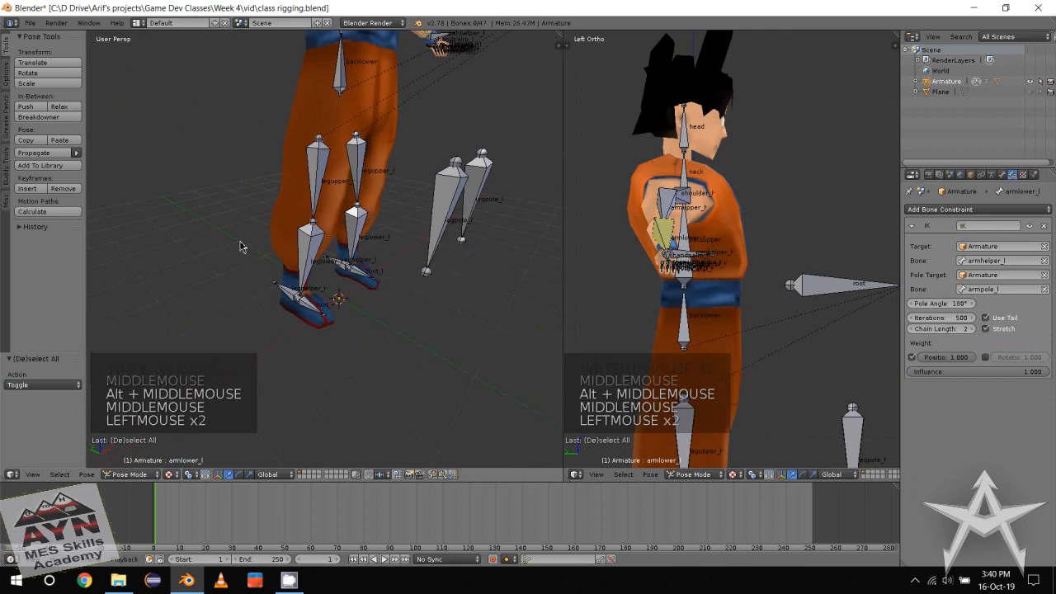
ctrl+click(309, 252)
middle_drag(309, 252, 314, 248)
scroll(314, 248, up, 3)
click(945, 213)
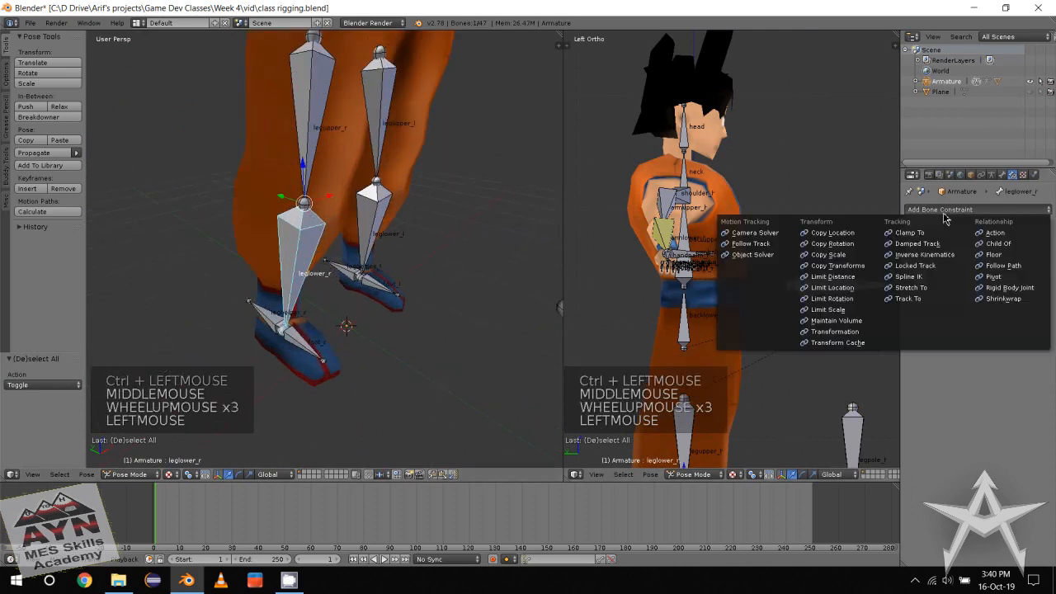
click(923, 254)
Set the target of leglower_r's IK constraint to Armature with the bone leghelper_r.
click(964, 246)
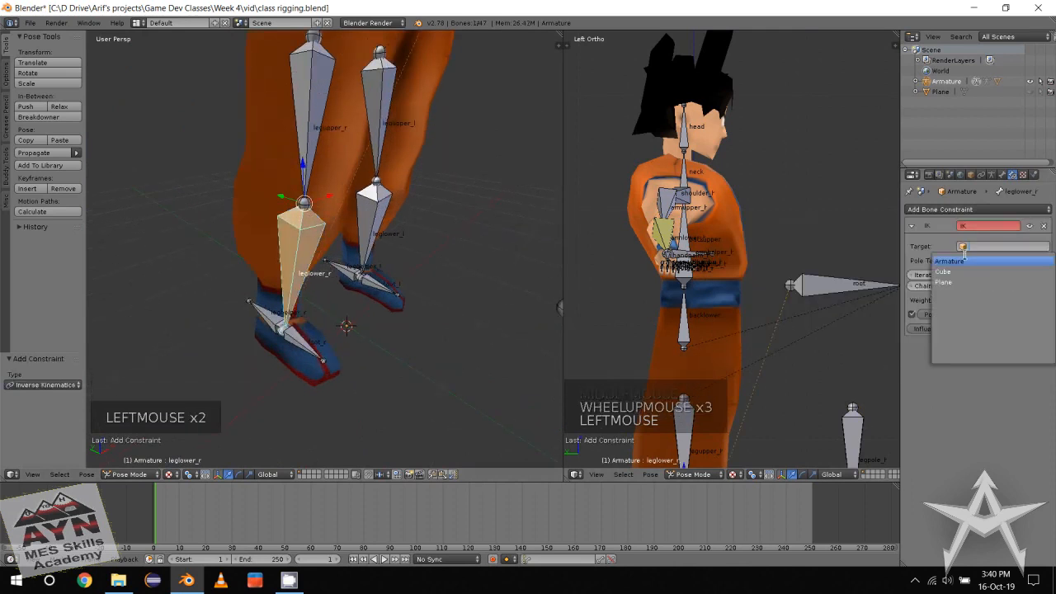
click(964, 260)
click(962, 260)
scroll(962, 291, down, 20)
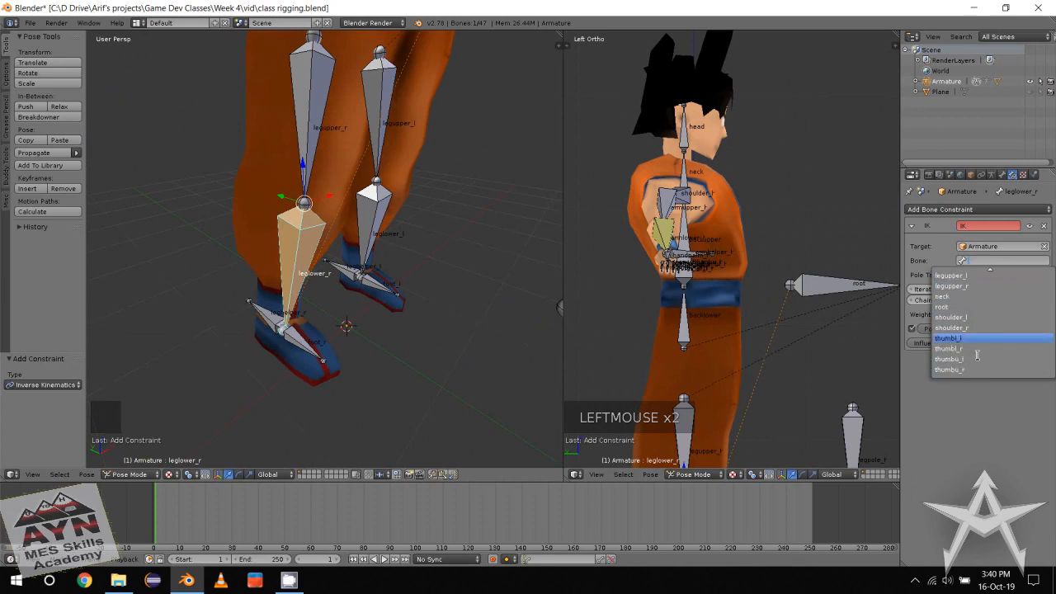
scroll(977, 355, up, 8)
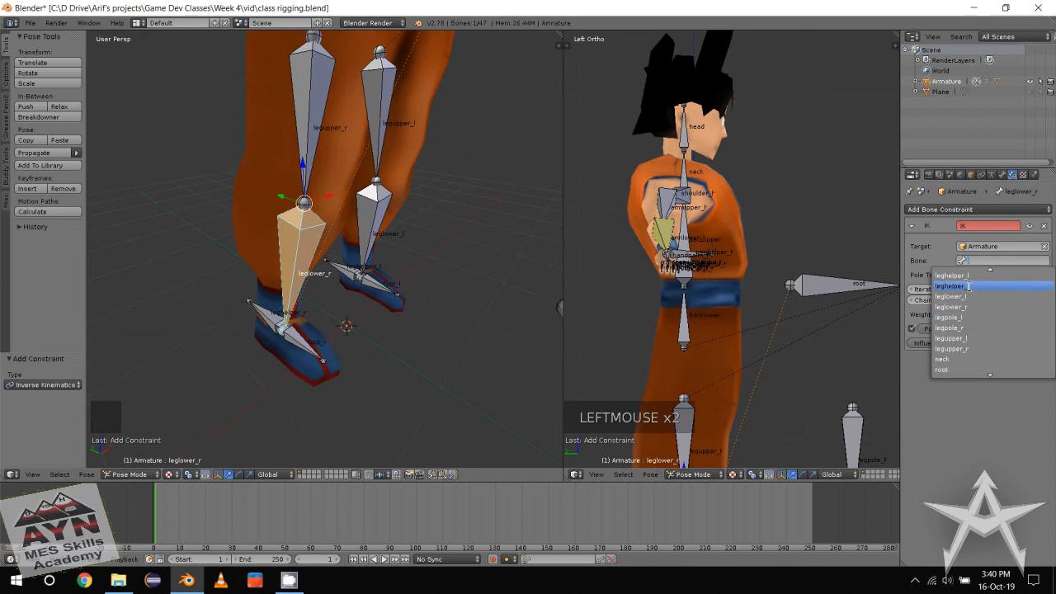
click(970, 285)
Set the pole target of leglower_r's IK constraint to Armature with the bone legpole_r.
click(964, 276)
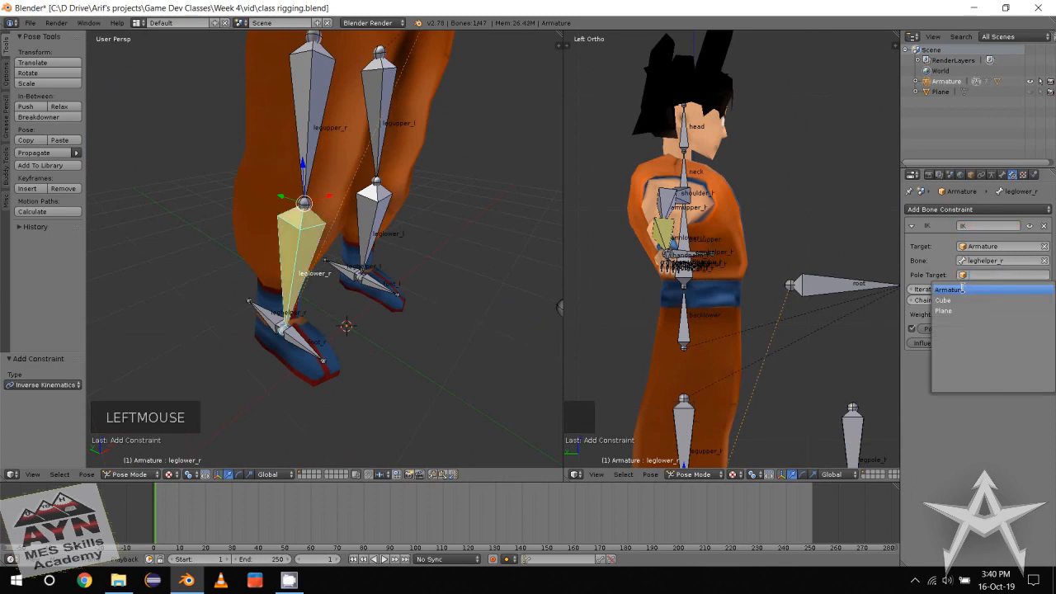
click(963, 288)
click(963, 289)
scroll(965, 335, down, 6)
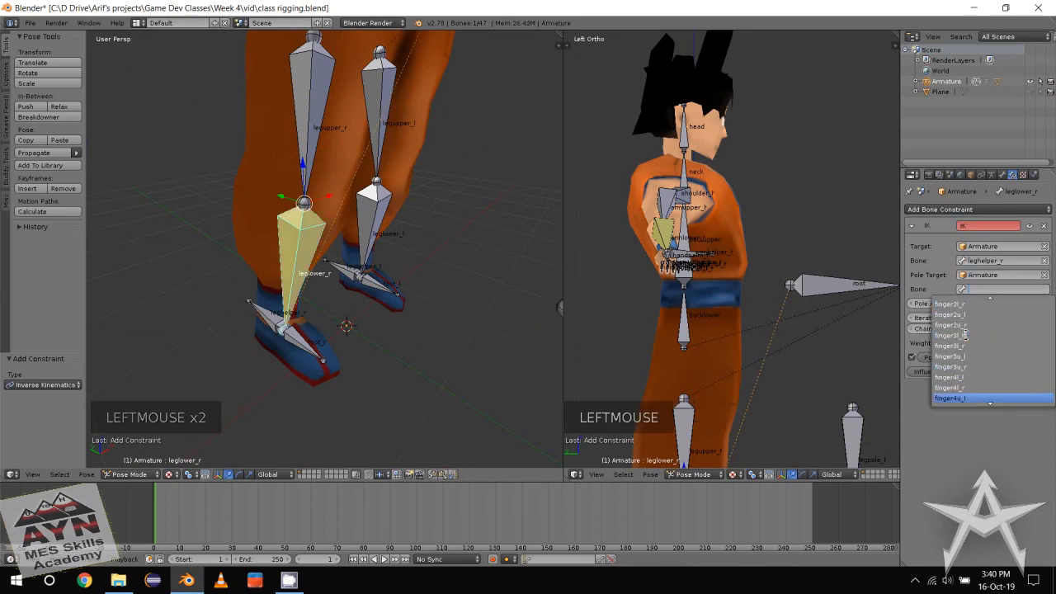
scroll(966, 335, down, 12)
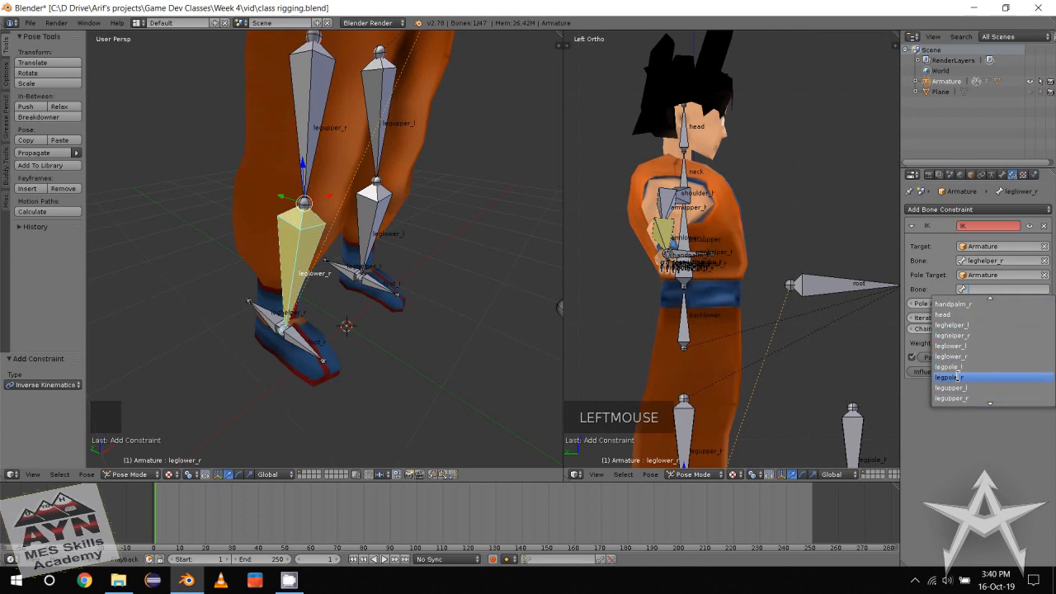
click(957, 377)
Set the chain length of leglower_r's IK constraint to 2.
middle_click(388, 248)
scroll(388, 248, down, 4)
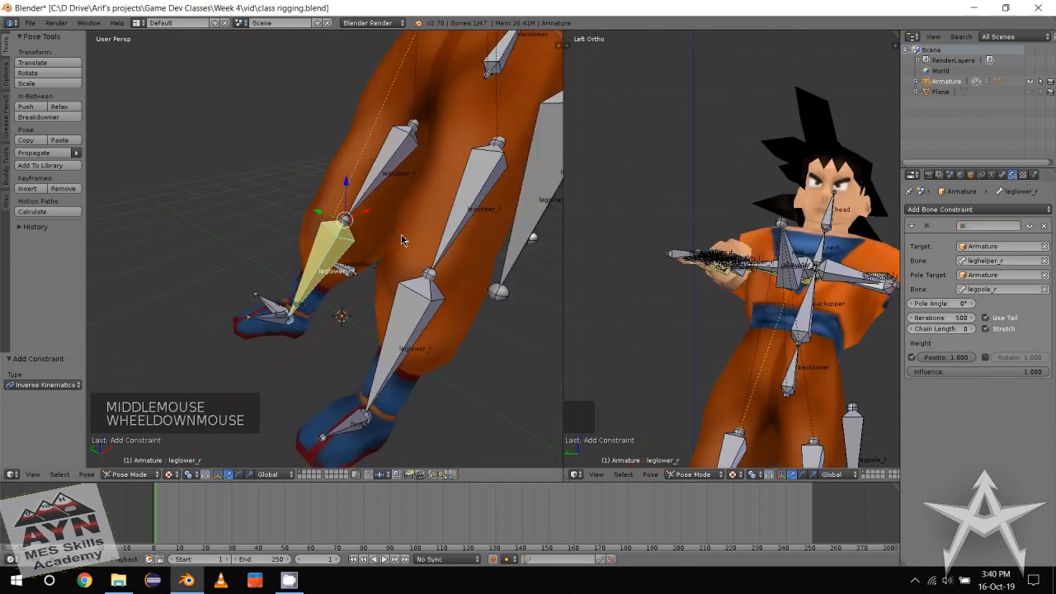
middle_drag(388, 247, 401, 279)
click(973, 331)
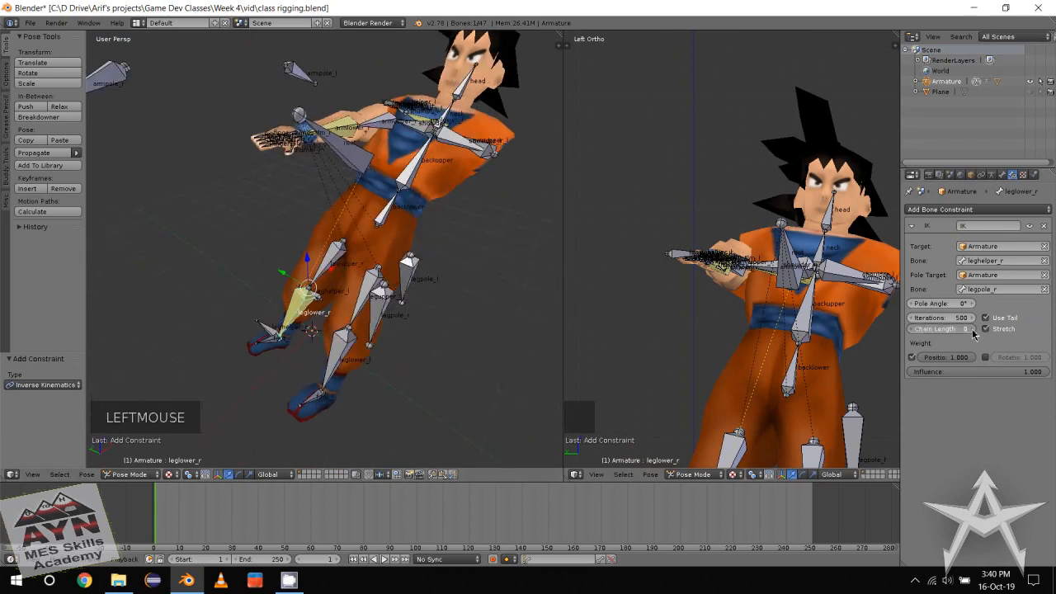
click(973, 331)
Adjust the pole angle of leglower_r's IK constraint to bring the right leg back to its rest orientation.
scroll(454, 287, up, 2)
middle_drag(472, 286, 446, 243)
drag(939, 305, 982, 305)
drag(27, 297, 397, 266)
alt+middle_drag(396, 267, 357, 294)
Select the leglower_l bone and add an Inverse Kinematics constraint with a chain length of 2.
click(458, 333)
alt+scroll(459, 330, down, 1)
alt+middle_drag(459, 330, 484, 302)
scroll(481, 297, up, 2)
middle_drag(477, 293, 487, 270)
ctrl+click(412, 269)
click(941, 209)
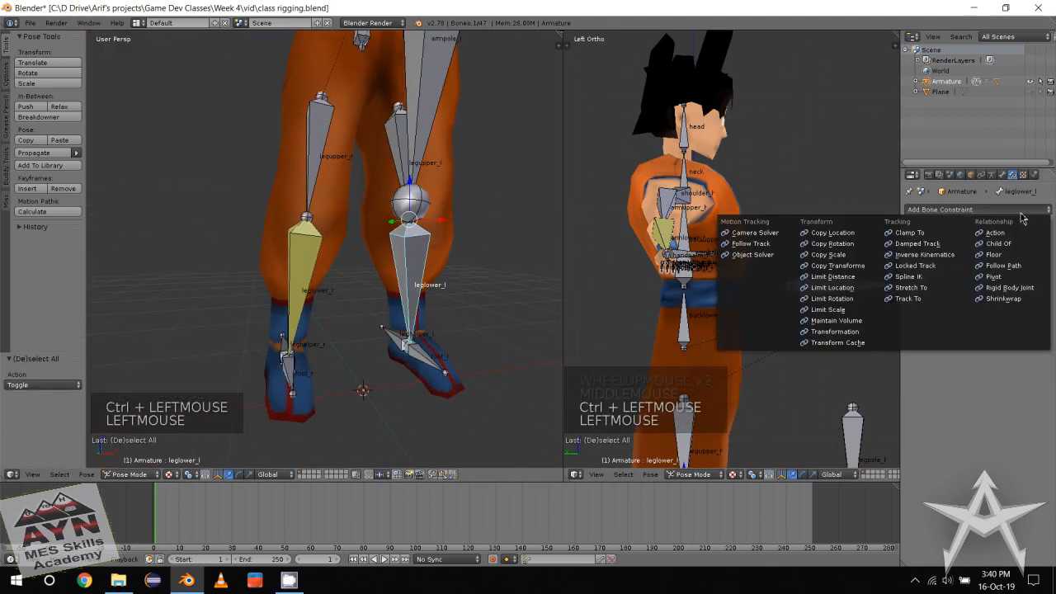
click(914, 258)
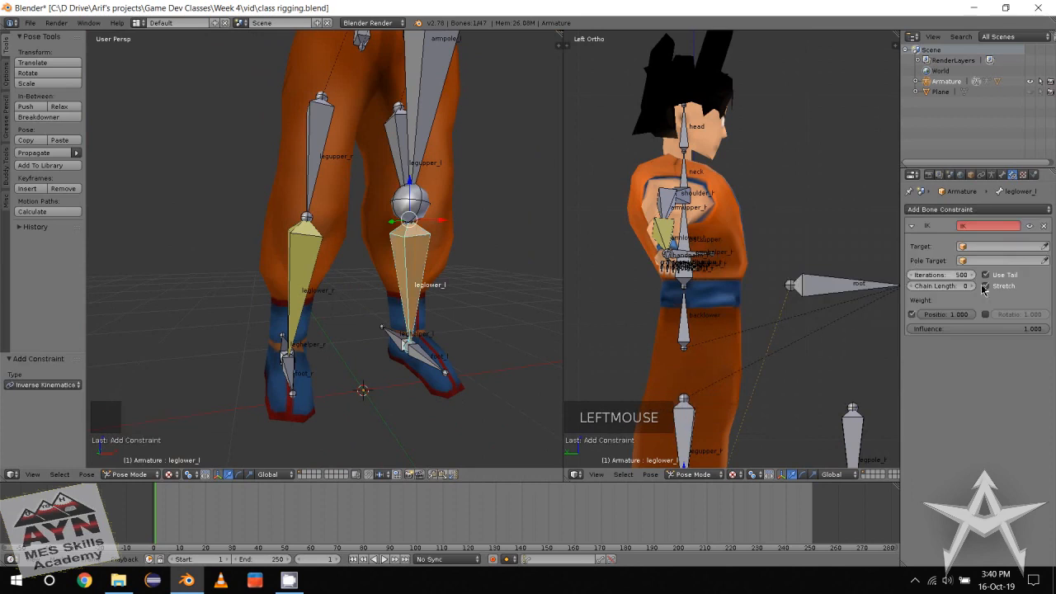
click(974, 286)
click(974, 286)
Set the target of leglower_l's IK constraint to Armature with the bone leghelper_l.
click(991, 246)
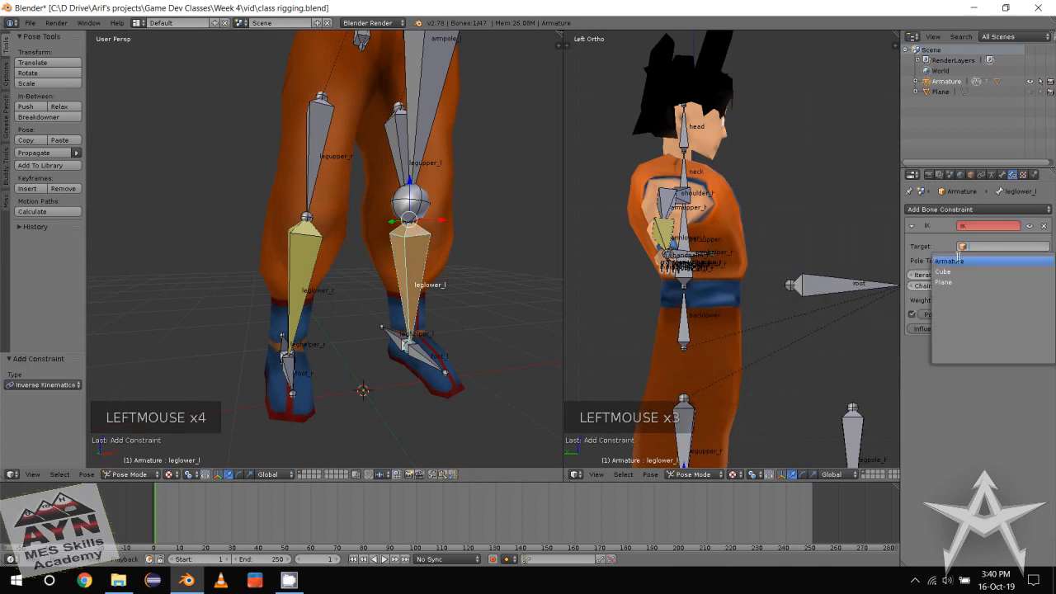
click(965, 260)
click(960, 261)
scroll(965, 330, down, 20)
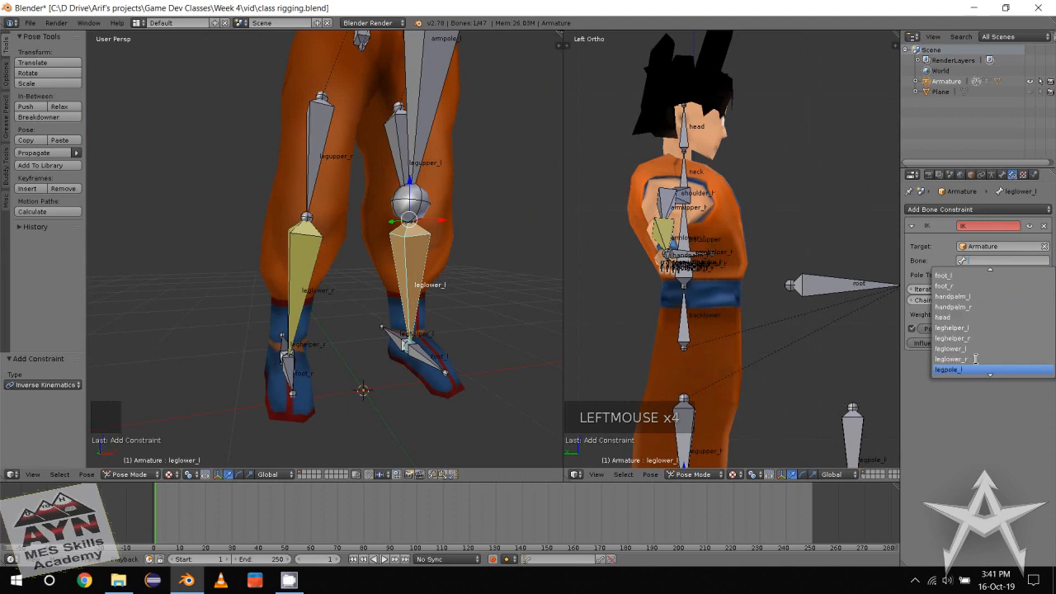
click(978, 327)
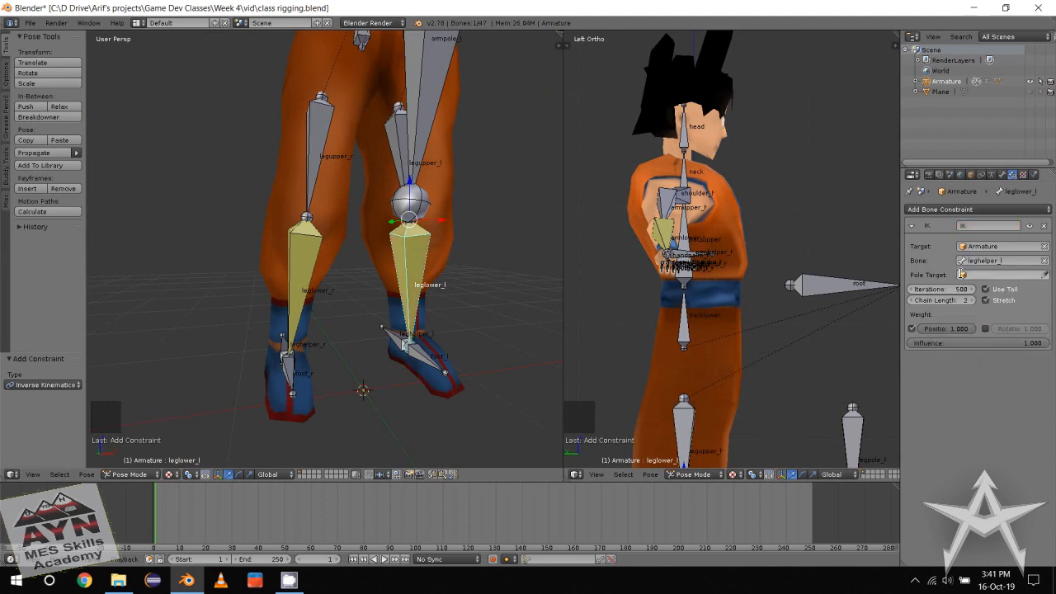
Set the pole target of leglower_l's IK constraint to Armature with the bone legpole_l.
click(961, 274)
click(961, 286)
click(962, 289)
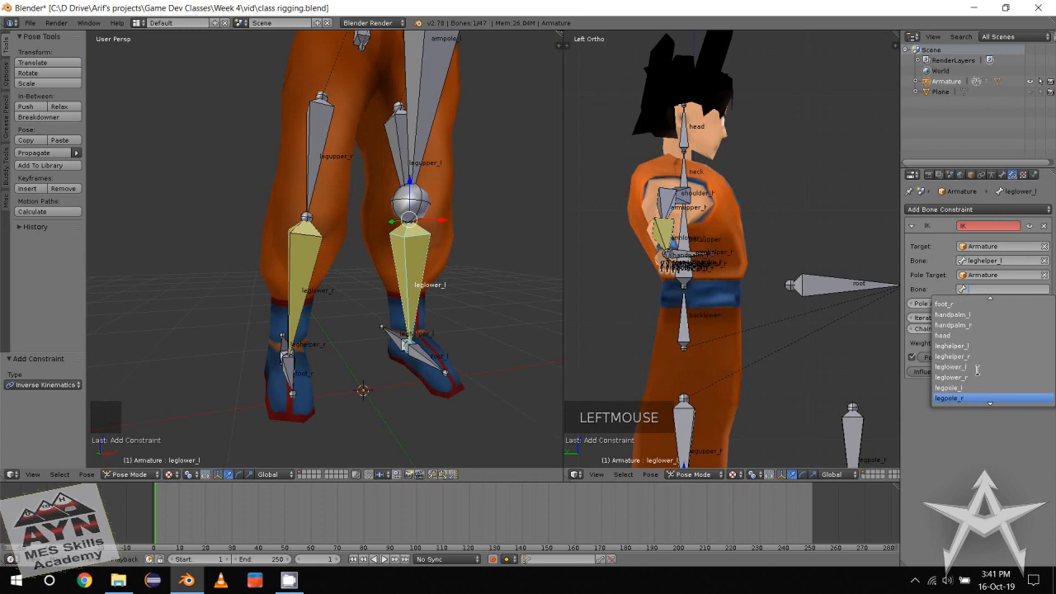
click(948, 388)
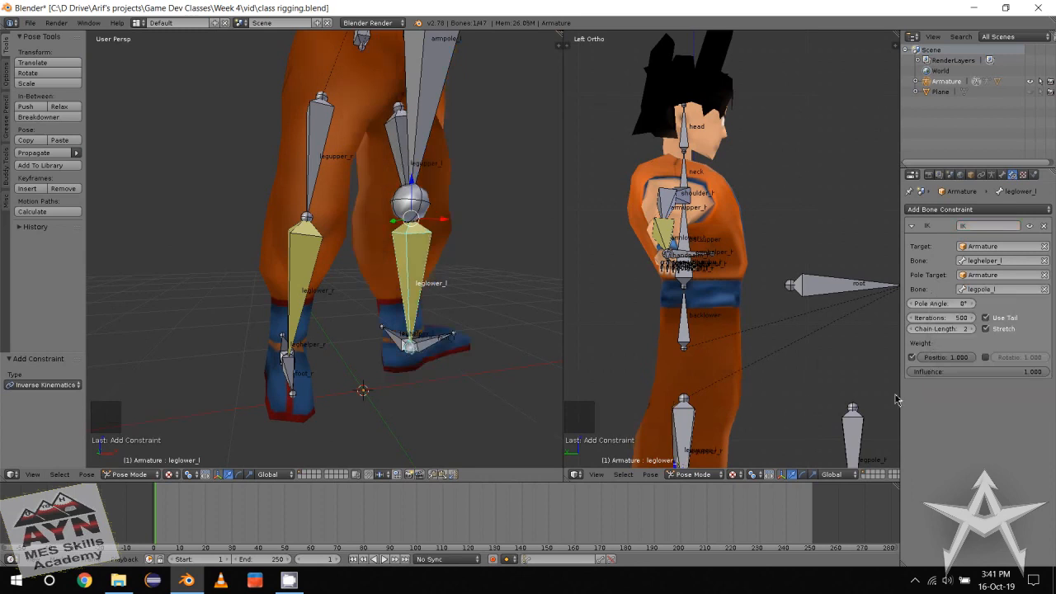
Set the pole angle of leglower_l's IK constraint to about 90.5° so the left foot points forward again.
middle_drag(456, 330, 463, 322)
scroll(462, 322, down, 2)
alt+middle_drag(444, 326, 410, 348)
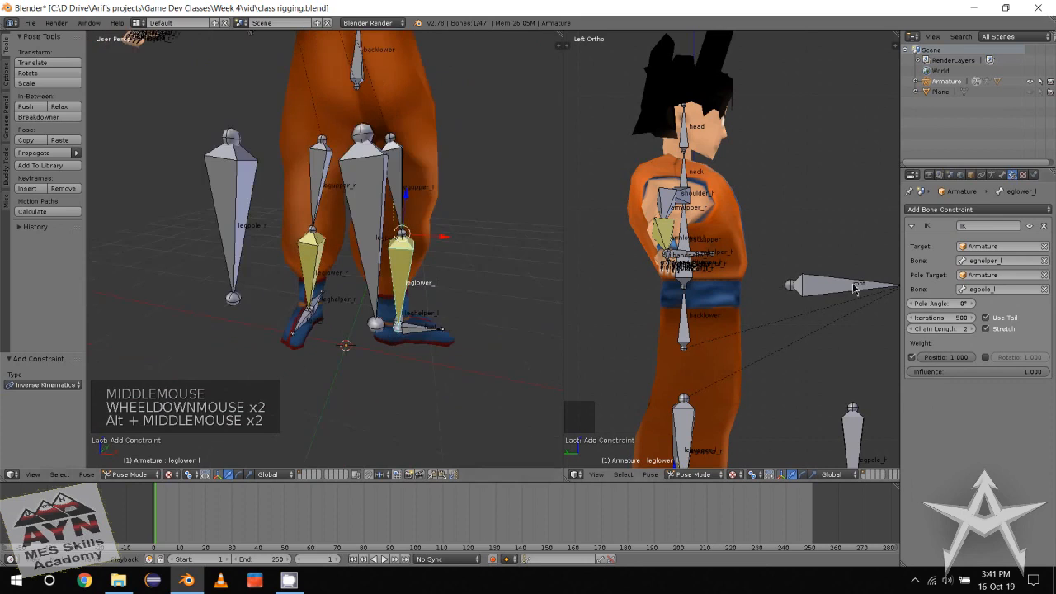
drag(940, 305, 21, 308)
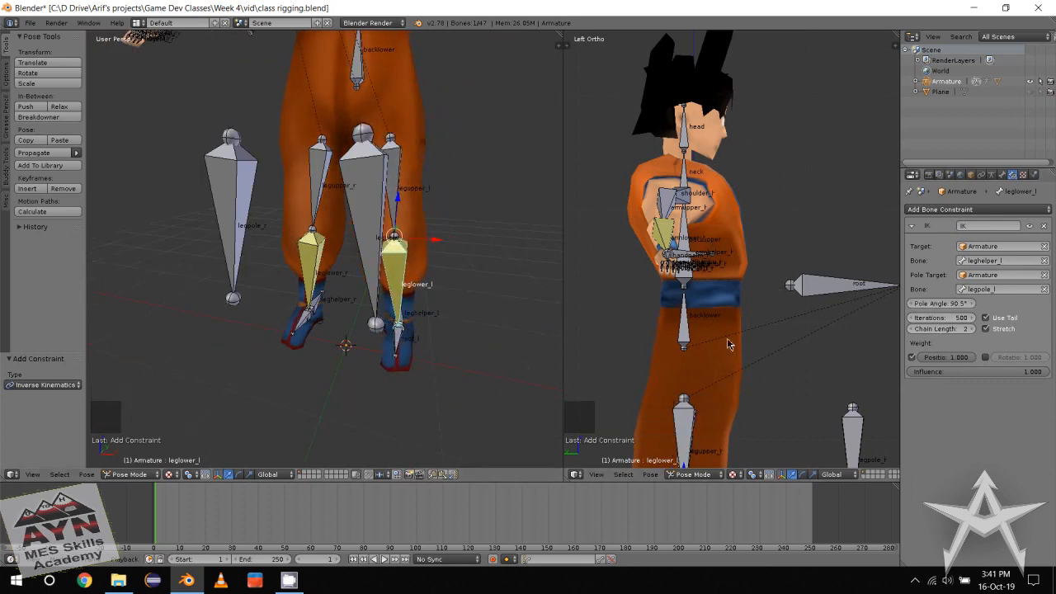
alt+middle_drag(237, 324, 316, 327)
scroll(184, 286, down, 2)
Save the rigging file under its existing name.
double_click(252, 264)
click(250, 252)
key(ctrl+s)
scroll(283, 346, down, 2)
Select the root bone and try moving it along the global Y axis to test how the rig follows.
scroll(311, 330, up, 2)
alt+middle_drag(316, 326, 418, 277)
click(489, 239)
key(w)
key(w)
key(w)
right_click(493, 246)
scroll(431, 273, down, 1)
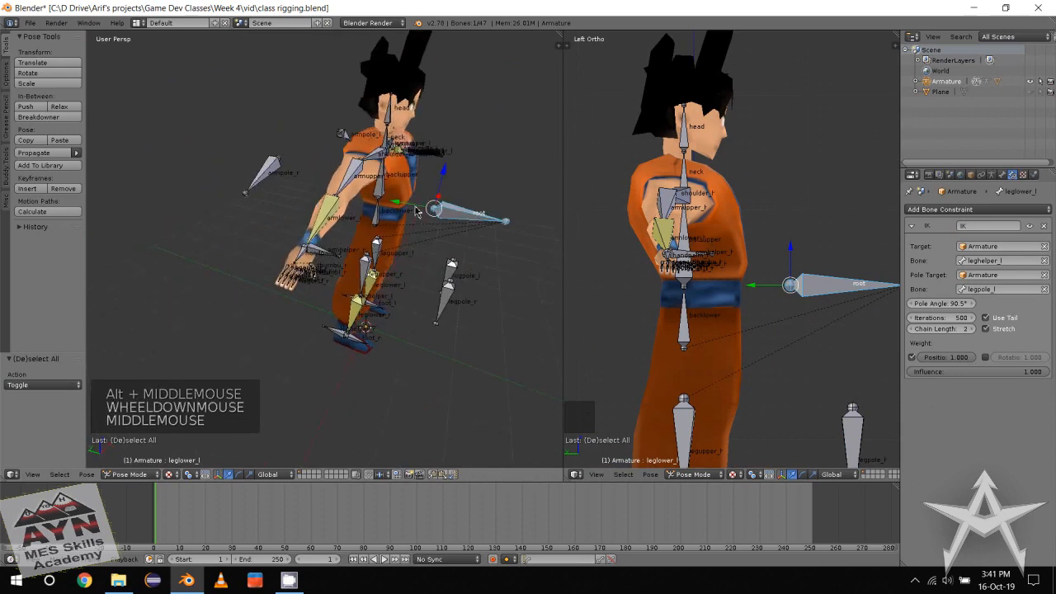
drag(418, 213, 212, 234)
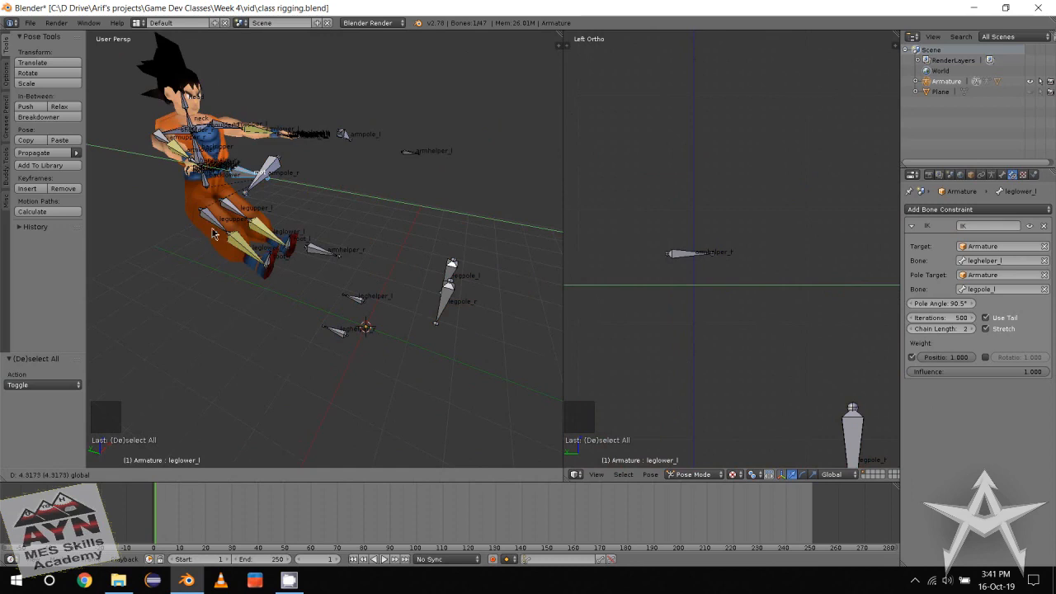
right_click(266, 239)
Examine the leg, helper and pole bones from several angles to check the leg rig in its rest pose.
alt+middle_drag(346, 275, 307, 299)
middle_drag(307, 298, 290, 257)
key(ctrl+w)
click(285, 313)
scroll(275, 324, up, 1)
scroll(297, 272, up, 2)
scroll(291, 255, up, 2)
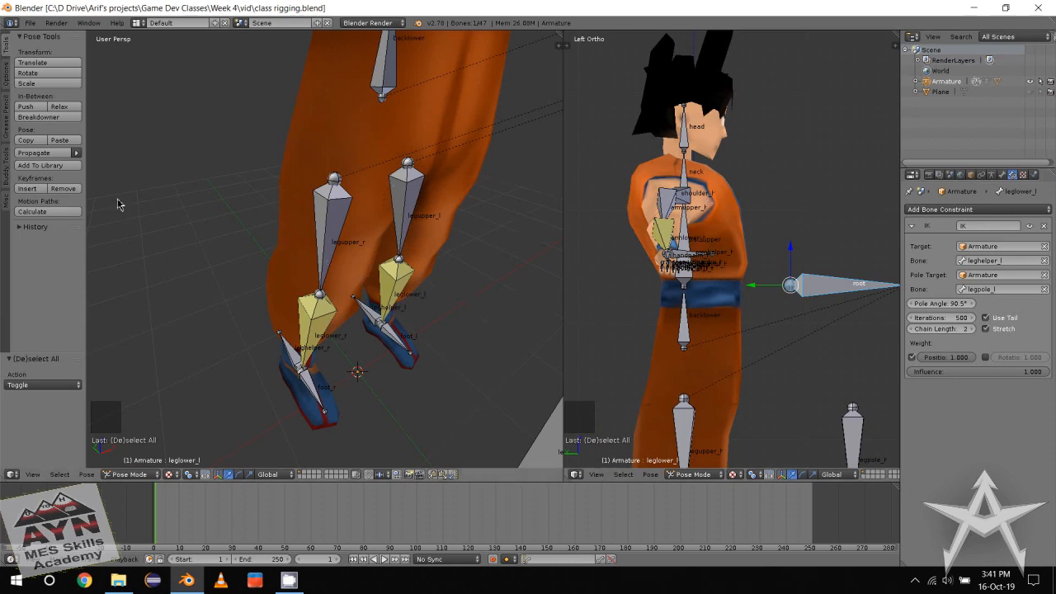
middle_drag(316, 268, 304, 281)
scroll(312, 276, down, 2)
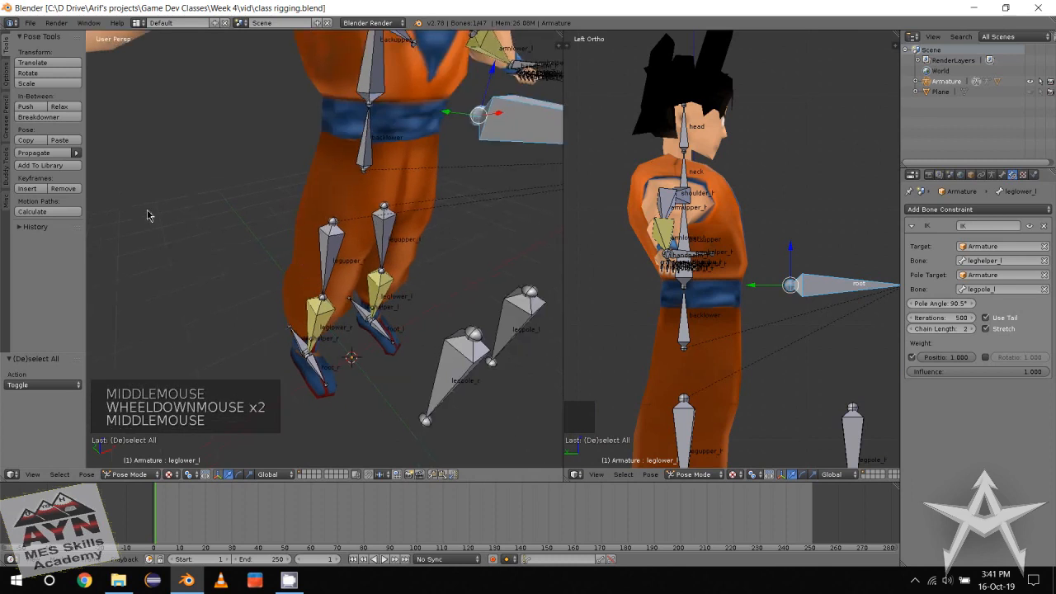
middle_drag(311, 331, 330, 314)
scroll(330, 313, down, 1)
middle_drag(330, 314, 317, 291)
mouse_move(318, 290)
middle_down()
mouse_move(289, 287)
mouse_move(307, 307)
middle_up()
scroll(274, 285, down, 3)
Deselect all bones and save the file with the finished leg constraints.
click(273, 284)
alt+middle_click(351, 257)
key(ctrl+s)
click(313, 298)
Open the choice of interaction modes for the armature.
click(153, 475)
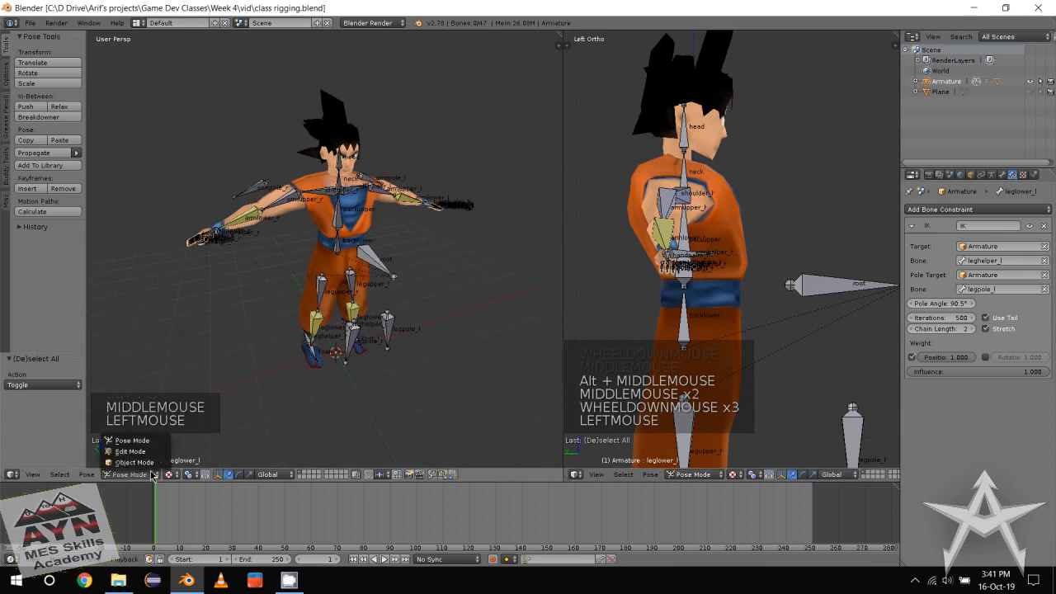